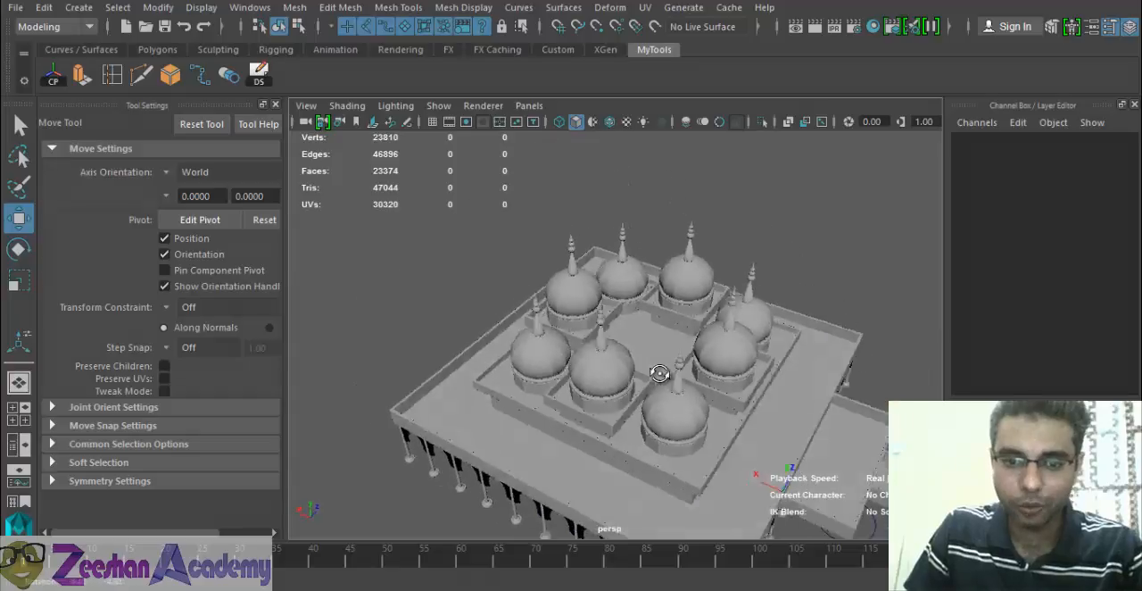
- Duplicate the walled base under a side dome and move the copy to the roof's centre at about X 92.892
{"action": "left_click_drag", "start_coordinate": [660, 375], "coordinate": [729, 353], "text": "alt"}
{"action": "scroll", "coordinate": [663, 461], "scroll_direction": "up", "scroll_amount": 5}
{"action": "left_click", "coordinate": [599, 455]}
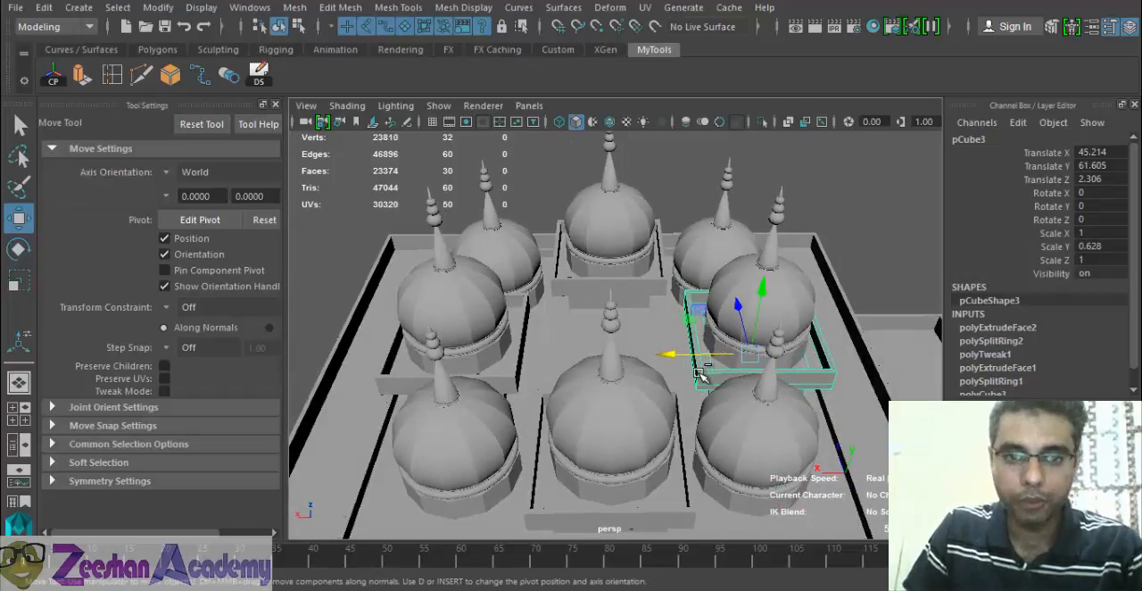
{"action": "left_click", "coordinate": [259, 73]}
{"action": "left_click_drag", "start_coordinate": [689, 349], "coordinate": [441, 321]}
{"action": "key", "text": "t"}
{"action": "key", "text": "q"}
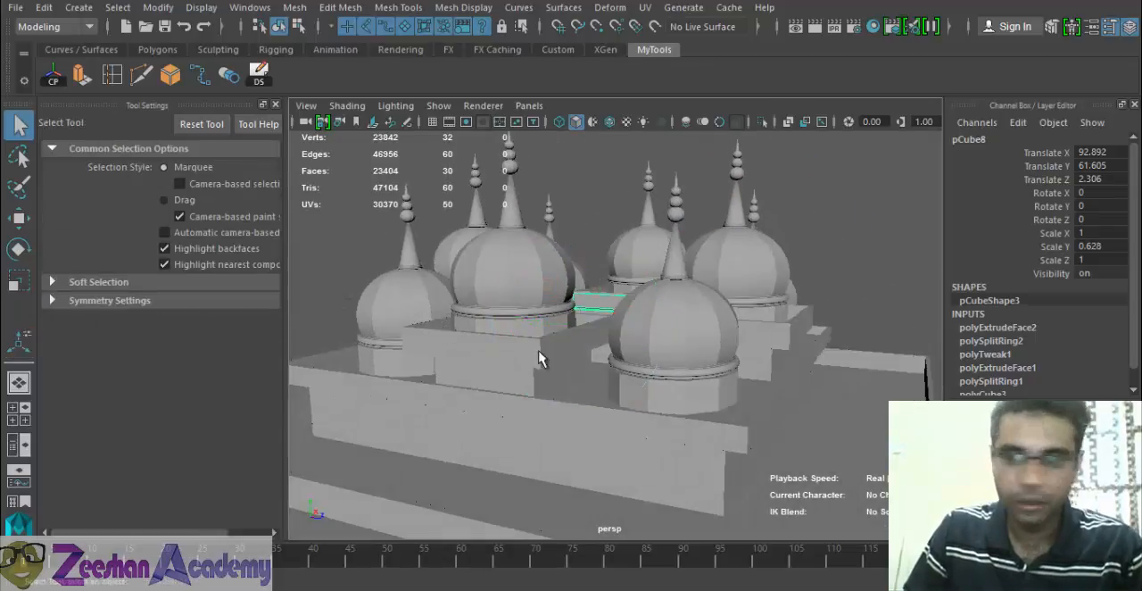
- Enlarge the copied base to scale 1.263, 0.794, 1.263 and raise it to about Y 69.703
{"action": "left_click_drag", "start_coordinate": [539, 359], "coordinate": [1028, 379], "text": "alt"}
{"action": "left_click_drag", "start_coordinate": [903, 351], "coordinate": [651, 382], "text": "alt"}
{"action": "key", "text": "r"}
{"action": "key", "text": "w"}
{"action": "key", "text": "r"}
{"action": "key", "text": "w"}
{"action": "left_click_drag", "start_coordinate": [656, 271], "coordinate": [662, 258]}
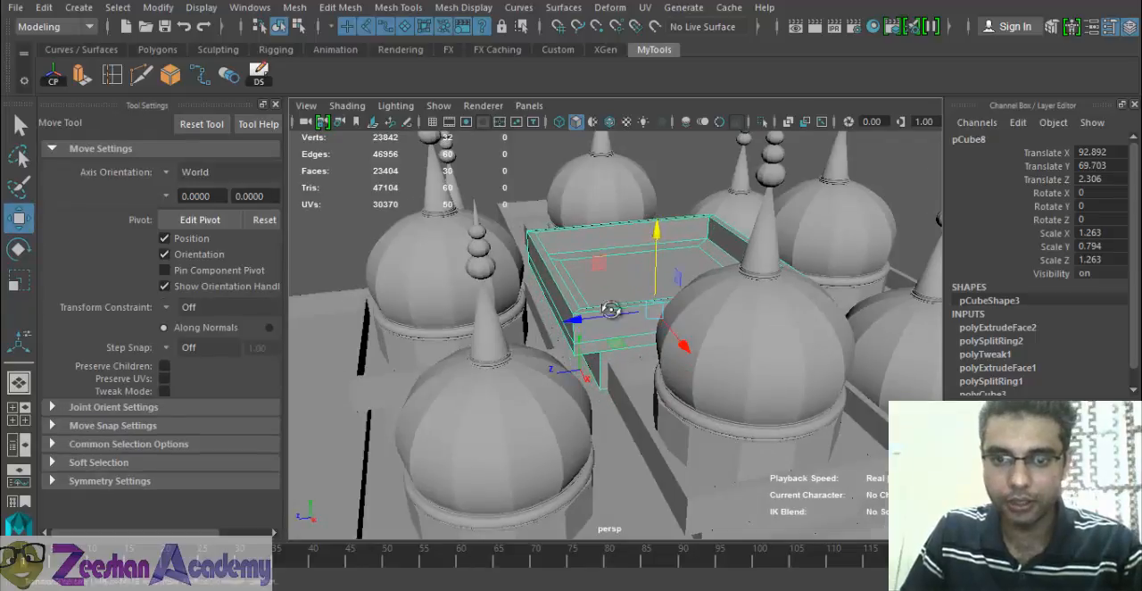
- Try lowering the copied base's bottom vertices in the front wireframe view
{"action": "mouse_move", "coordinate": [610, 309]}
{"action": "left_mouse_down", "text": "alt"}
{"action": "mouse_move", "coordinate": [523, 293]}
{"action": "mouse_move", "coordinate": [619, 301]}
{"action": "left_mouse_up", "text": "alt"}
{"action": "scroll", "coordinate": [638, 366], "scroll_direction": "up", "scroll_amount": 4}
{"action": "mouse_move", "coordinate": [639, 370]}
{"action": "left_mouse_down", "text": "alt"}
{"action": "mouse_move", "coordinate": [643, 354]}
{"action": "mouse_move", "coordinate": [651, 359]}
{"action": "mouse_move", "coordinate": [647, 381]}
{"action": "left_mouse_up", "text": "alt"}
{"action": "key", "text": "space"}
{"action": "key", "text": "4"}
{"action": "scroll", "coordinate": [791, 290], "scroll_direction": "down", "scroll_amount": 5}
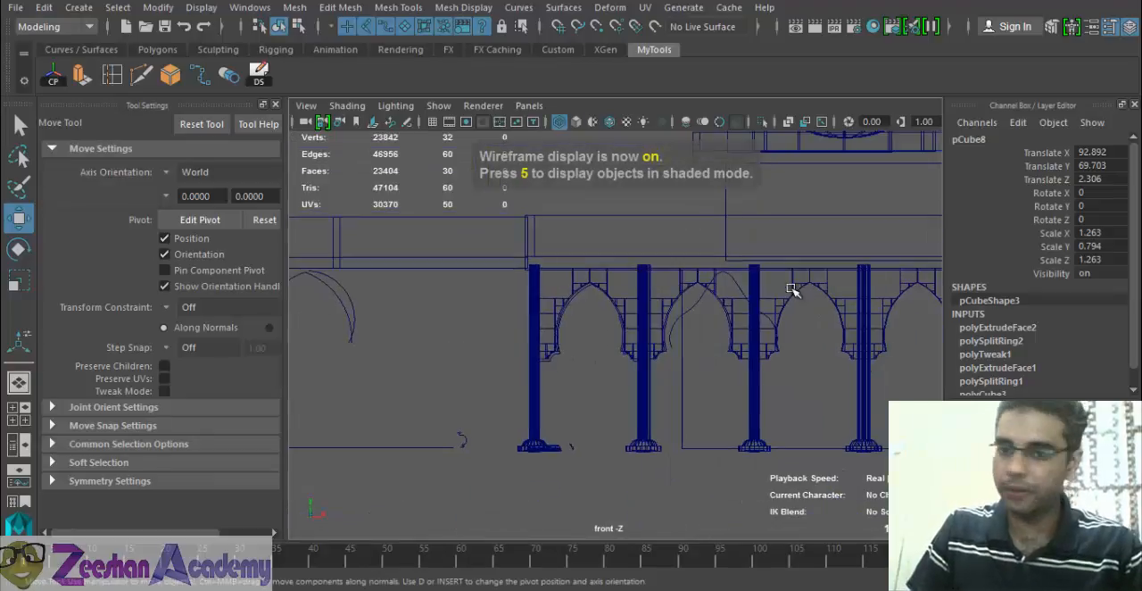
{"action": "scroll", "coordinate": [791, 290], "scroll_direction": "down", "scroll_amount": 4}
{"action": "middle_click_drag", "start_coordinate": [750, 223], "coordinate": [375, 346], "text": "alt"}
{"action": "scroll", "coordinate": [675, 351], "scroll_direction": "up", "scroll_amount": 4}
{"action": "middle_click_drag", "start_coordinate": [676, 351], "coordinate": [609, 362], "text": "alt"}
{"action": "right_click", "coordinate": [699, 210]}
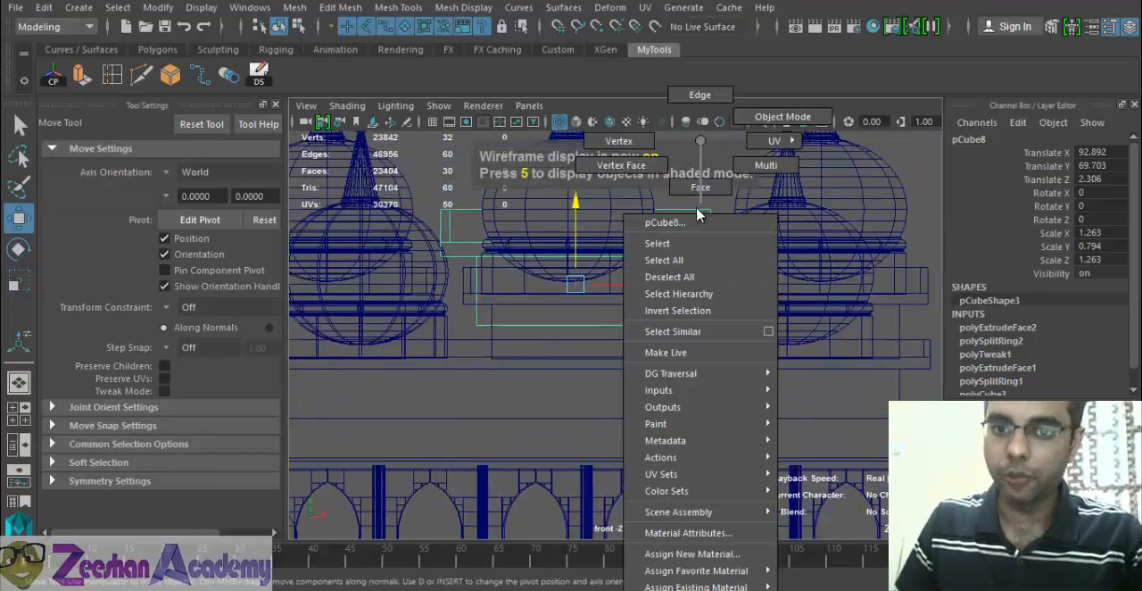
{"action": "right_click_drag", "start_coordinate": [698, 212], "coordinate": [630, 143]}
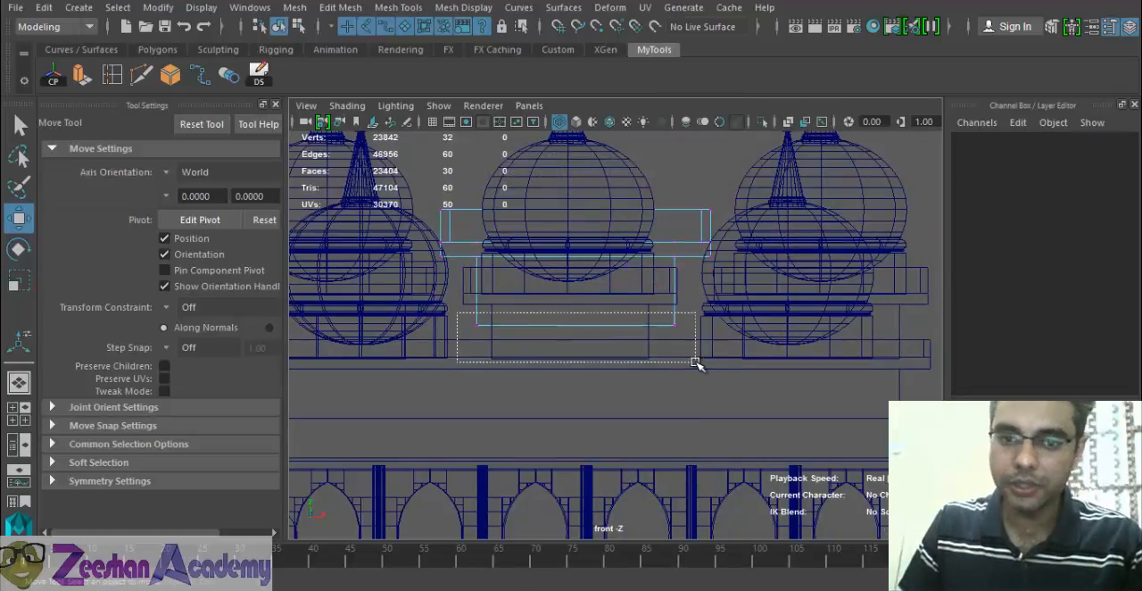
{"action": "left_click_drag", "start_coordinate": [696, 363], "coordinate": [697, 364]}
{"action": "left_click_drag", "start_coordinate": [579, 245], "coordinate": [580, 269]}
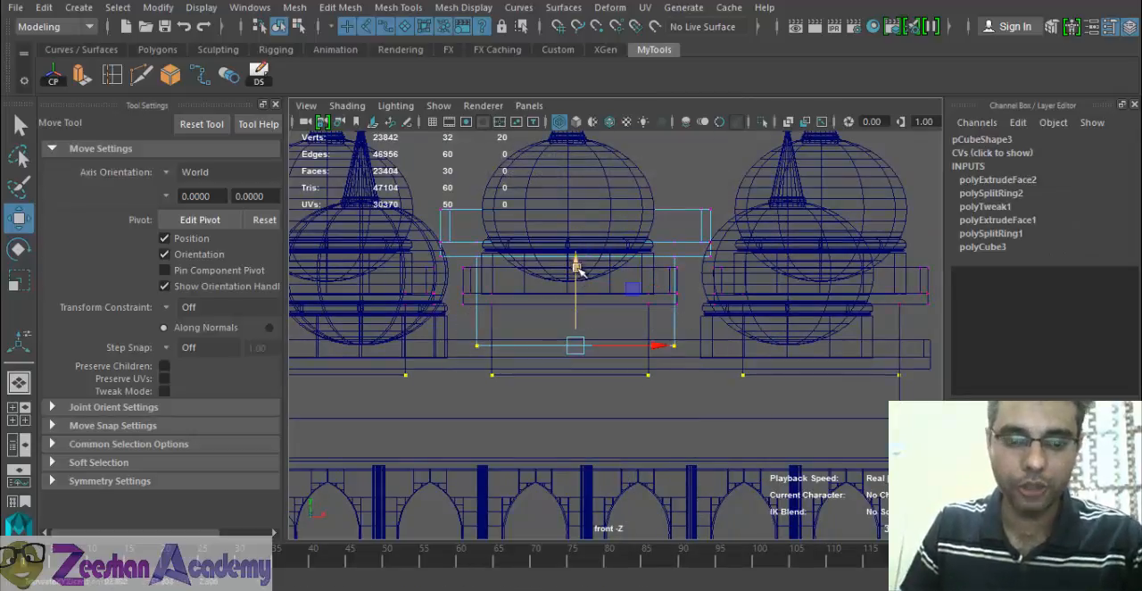
{"action": "key", "text": "ctrl+z"}
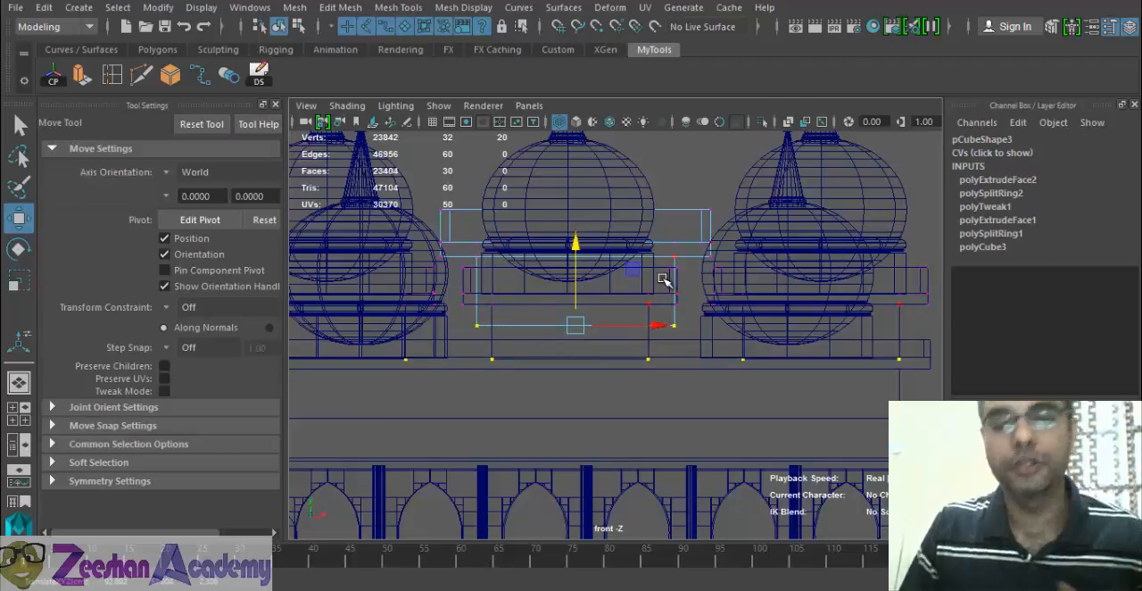
- Return the copied central base to object mode and delete it
{"action": "left_click_drag", "start_coordinate": [692, 234], "coordinate": [701, 243]}
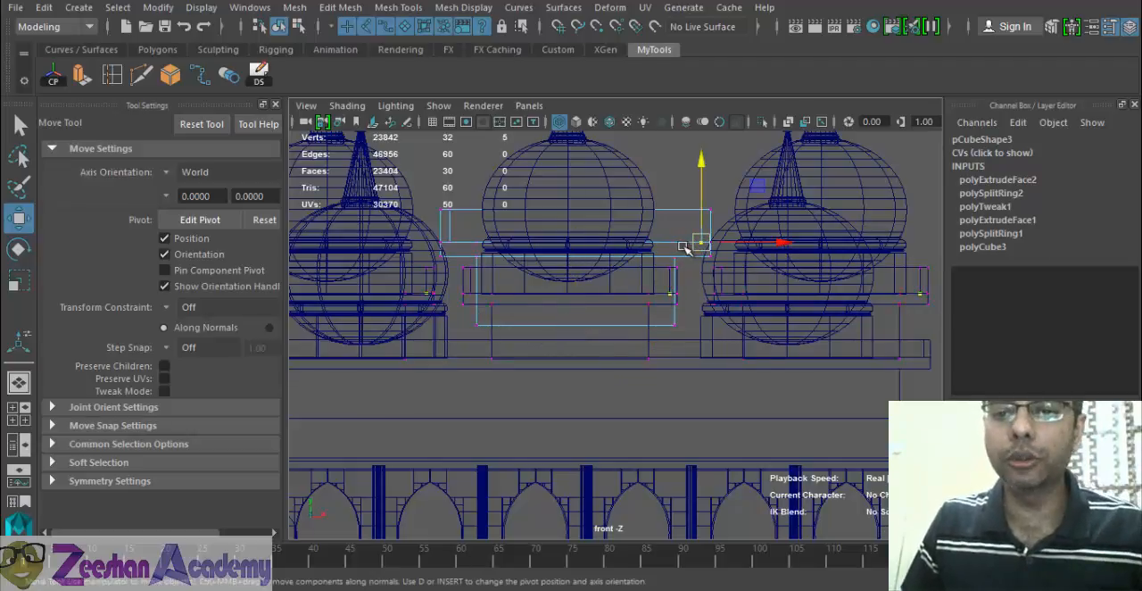
{"action": "right_click_drag", "start_coordinate": [685, 248], "coordinate": [767, 141]}
{"action": "left_click", "coordinate": [688, 208]}
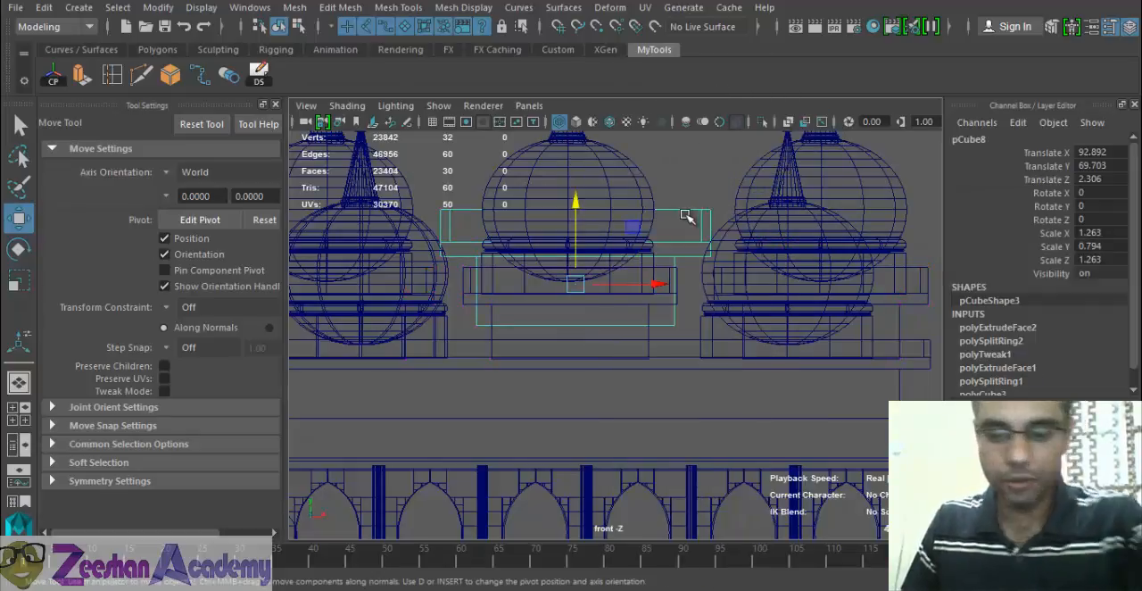
{"action": "left_click", "coordinate": [599, 308]}
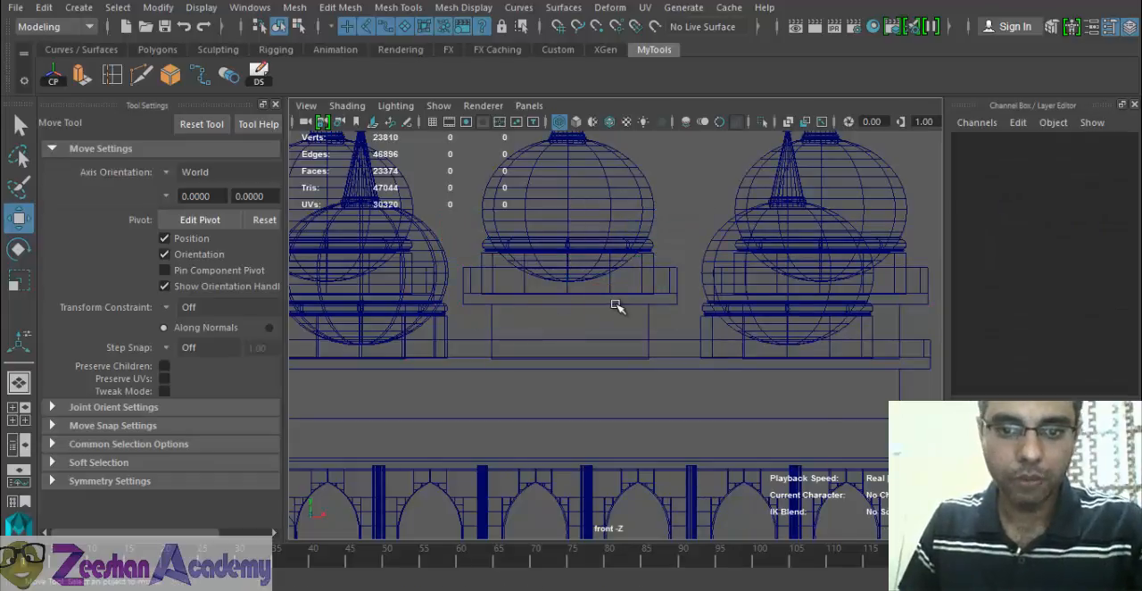
- Duplicate a dome's walled base as an independent copy and move it to the roof's centre at X 91.839, Z 3.514
{"action": "key", "text": "space"}
{"action": "left_click_drag", "start_coordinate": [615, 305], "coordinate": [615, 261]}
{"action": "left_click_drag", "start_coordinate": [616, 352], "coordinate": [553, 380], "text": "alt"}
{"action": "left_click", "coordinate": [576, 394]}
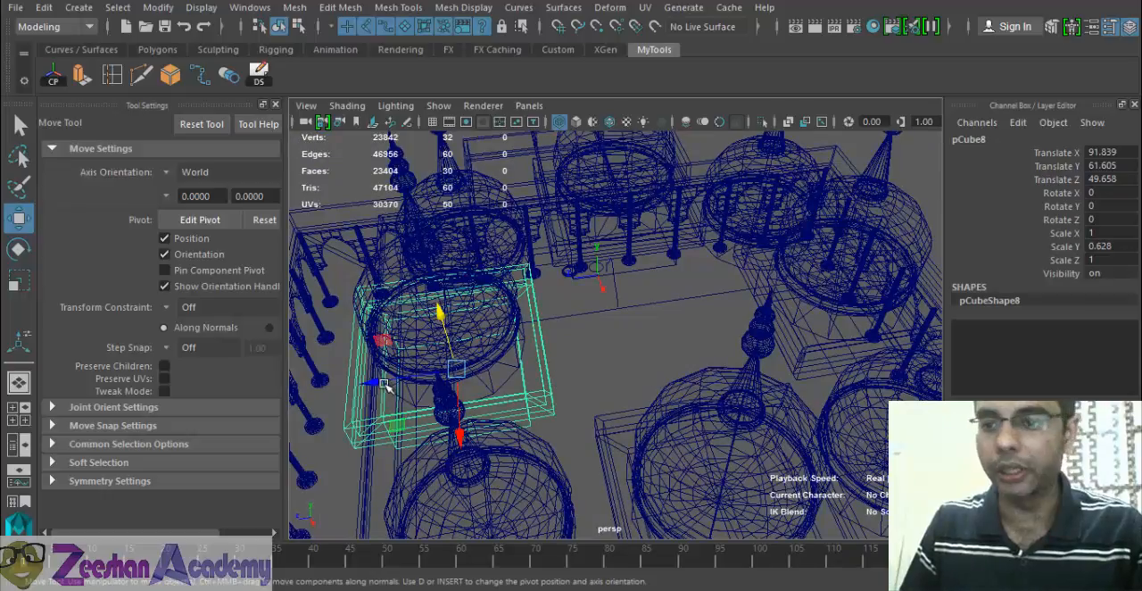
{"action": "left_click_drag", "start_coordinate": [384, 383], "coordinate": [598, 357]}
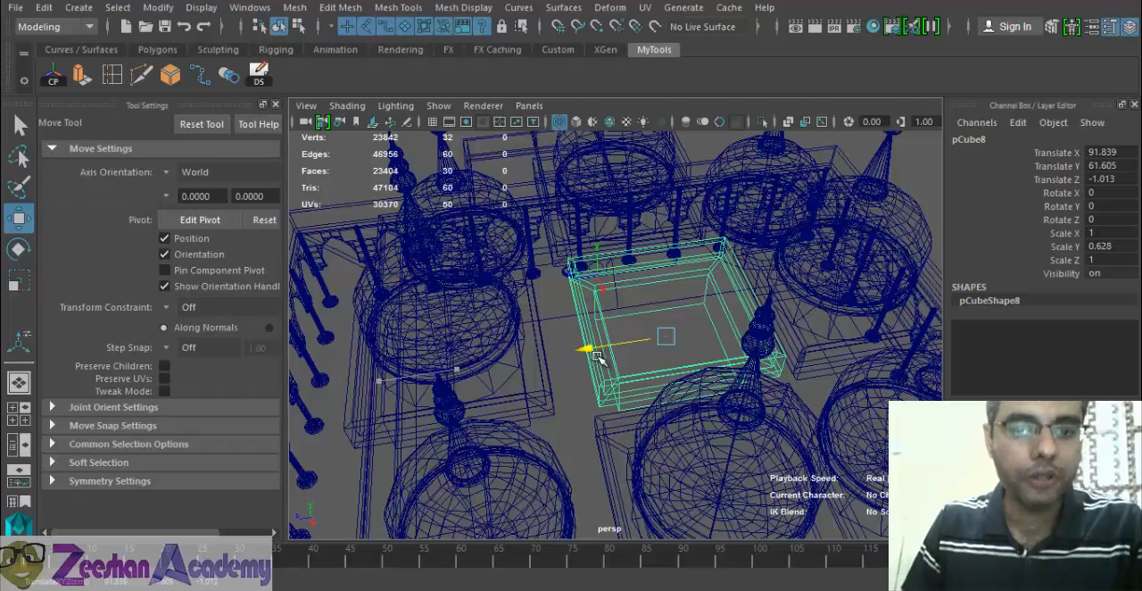
{"action": "left_click_drag", "start_coordinate": [597, 356], "coordinate": [580, 359]}
{"action": "left_click_drag", "start_coordinate": [580, 358], "coordinate": [662, 393], "text": "alt"}
- Enlarge the central base to scale 1.338, 0.841, 1.338 and raise it to about Y 70.781
{"action": "key", "text": "r"}
{"action": "left_click_drag", "start_coordinate": [660, 341], "coordinate": [645, 414]}
{"action": "key", "text": "space"}
{"action": "middle_click_drag", "start_coordinate": [639, 360], "coordinate": [713, 359], "text": "alt"}
{"action": "key", "text": "w"}
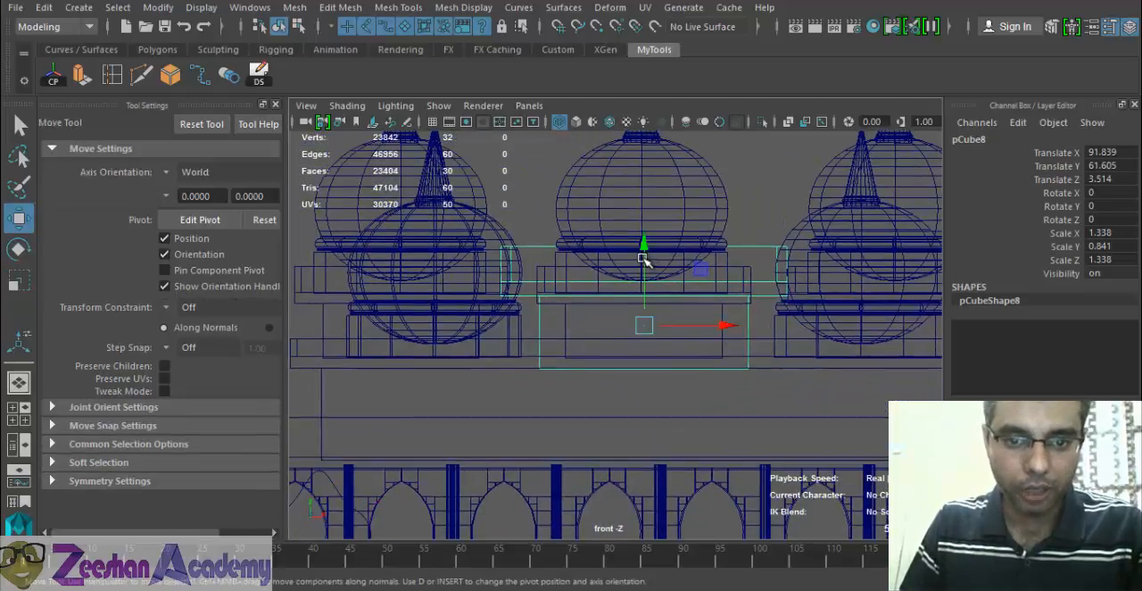
{"action": "left_click_drag", "start_coordinate": [644, 255], "coordinate": [654, 219]}
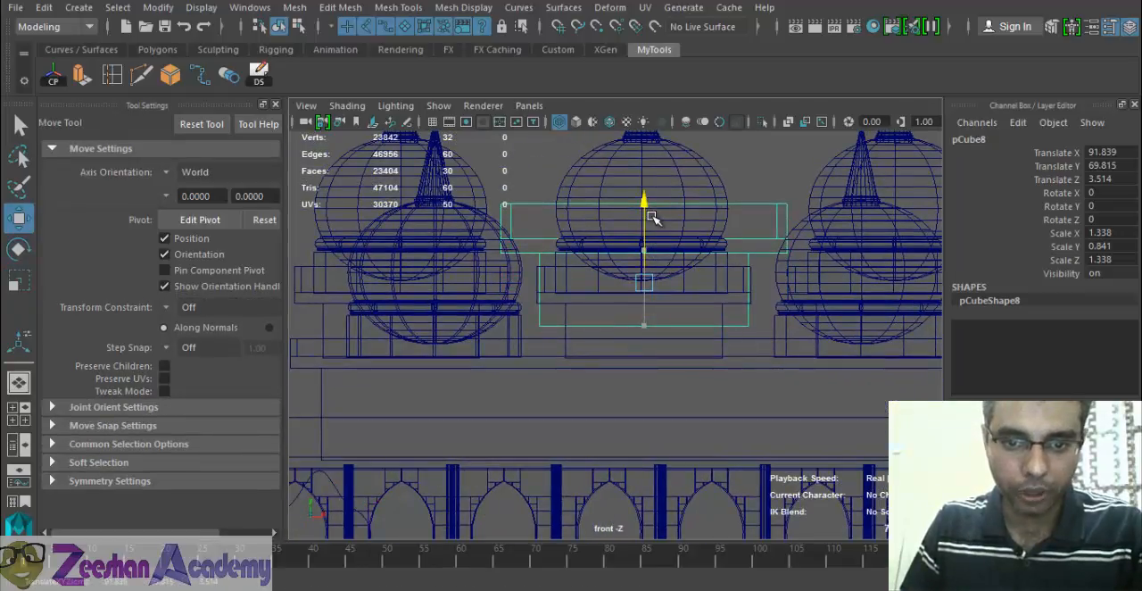
{"action": "left_click", "coordinate": [540, 268]}
{"action": "left_click", "coordinate": [538, 239]}
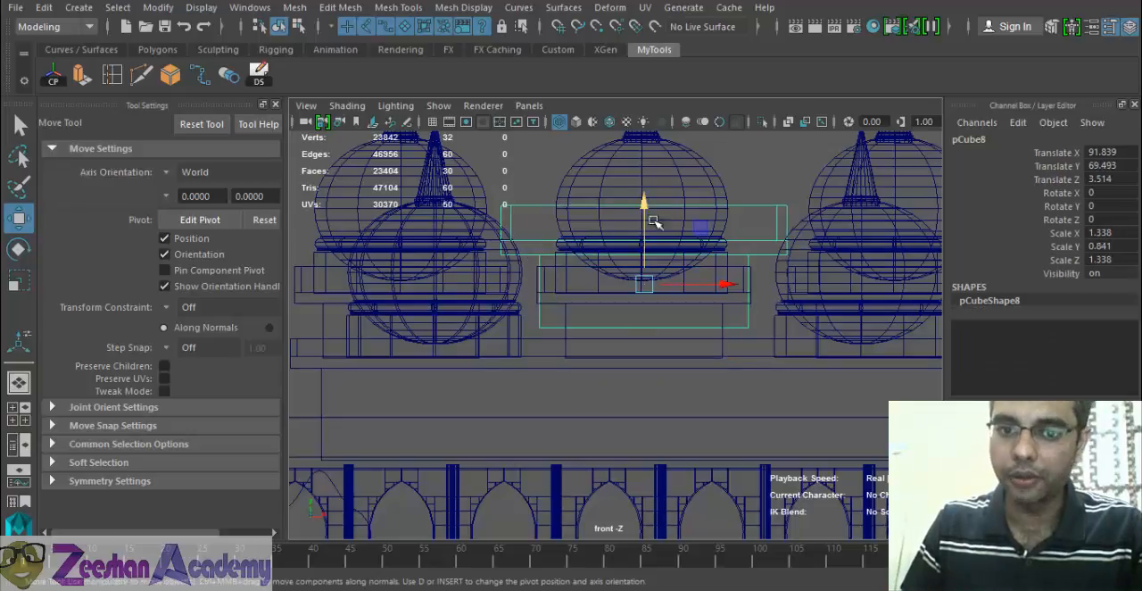
{"action": "mouse_move", "coordinate": [648, 202]}
{"action": "left_mouse_down"}
{"action": "mouse_move", "coordinate": [646, 189]}
{"action": "mouse_move", "coordinate": [646, 204]}
{"action": "left_mouse_up"}
- Lower the central base's bottom vertices to meet the roof level beneath it
{"action": "right_click_drag", "start_coordinate": [526, 238], "coordinate": [448, 143]}
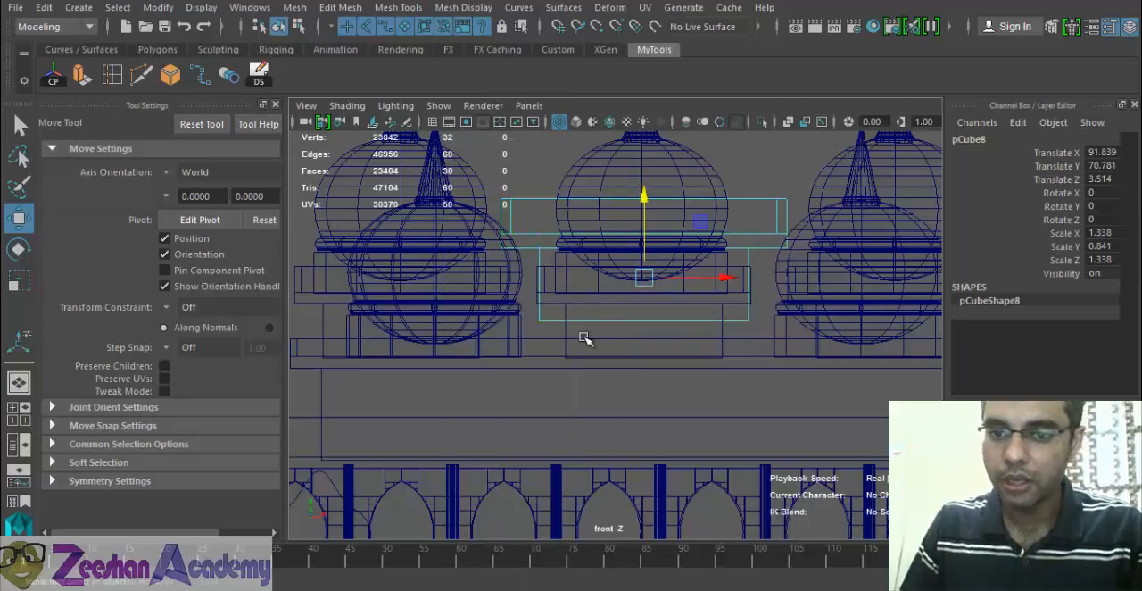
{"action": "left_click_drag", "start_coordinate": [781, 351], "coordinate": [782, 351]}
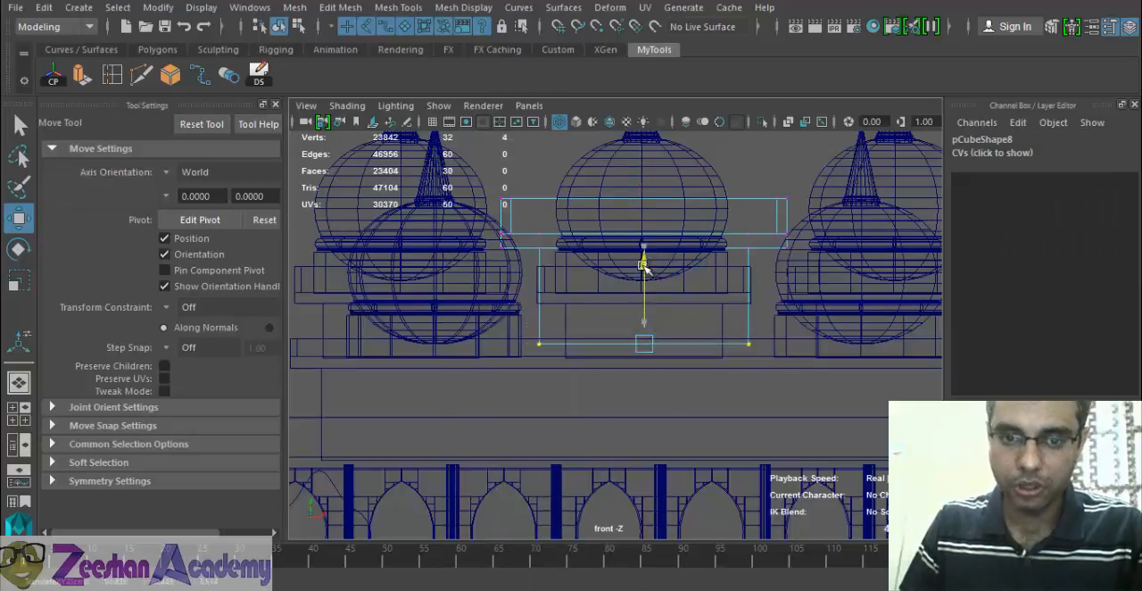
{"action": "middle_click_drag", "start_coordinate": [642, 267], "coordinate": [637, 331], "text": "alt"}
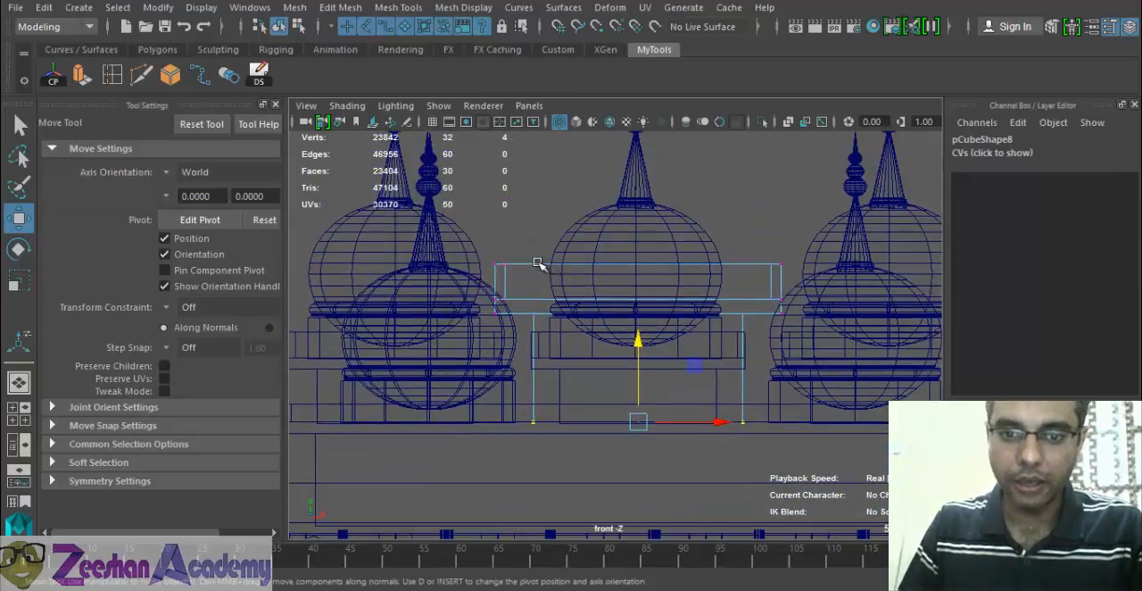
- Select the whole Tomb_4 dome group in the shaded perspective view and duplicate it
{"action": "key", "text": "space"}
{"action": "mouse_move", "coordinate": [594, 284]}
{"action": "left_mouse_down"}
{"action": "mouse_move", "coordinate": [604, 245]}
{"action": "mouse_move", "coordinate": [604, 311]}
{"action": "mouse_move", "coordinate": [684, 369]}
{"action": "mouse_move", "coordinate": [636, 325]}
{"action": "mouse_move", "coordinate": [599, 319]}
{"action": "mouse_move", "coordinate": [500, 339]}
{"action": "mouse_move", "coordinate": [604, 346]}
{"action": "mouse_move", "coordinate": [503, 282]}
{"action": "left_mouse_up"}
{"action": "key", "text": "5"}
{"action": "left_click", "coordinate": [444, 371]}
{"action": "key", "text": "f"}
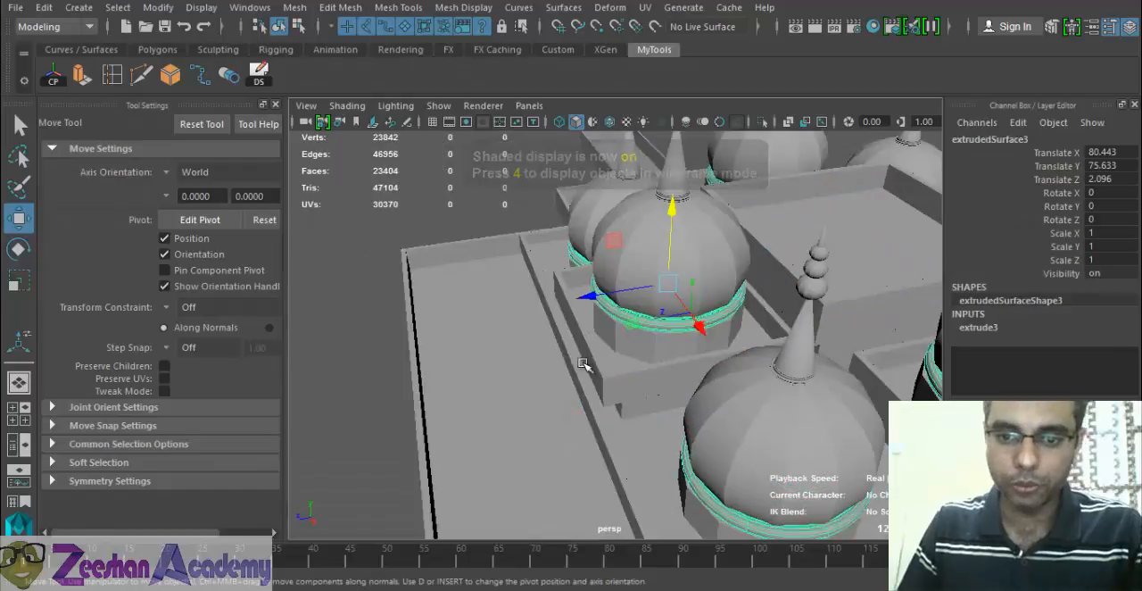
{"action": "key", "text": "Up"}
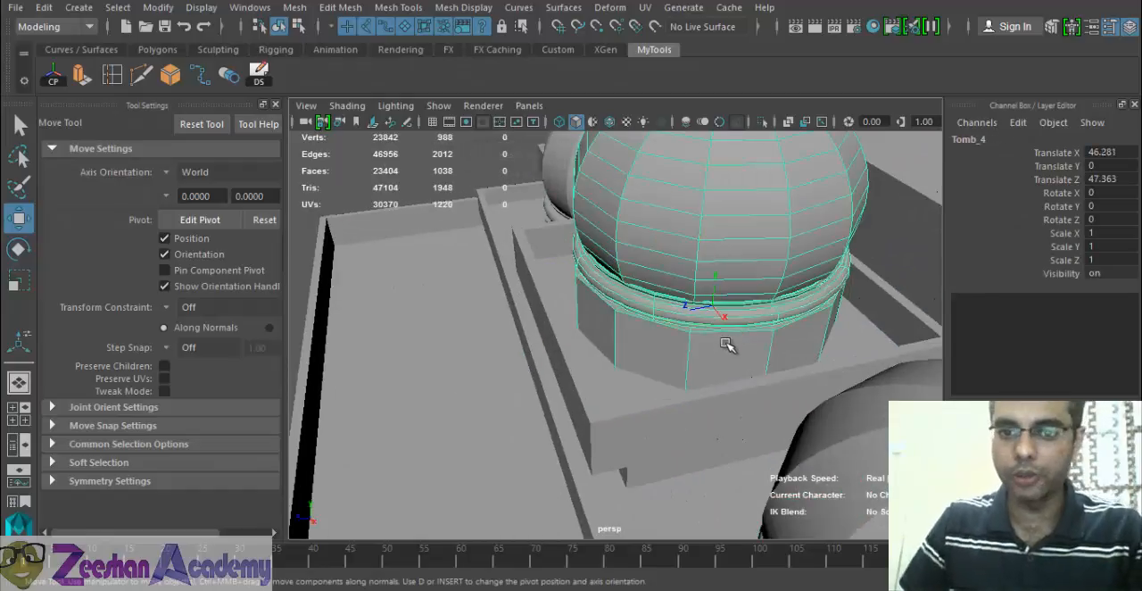
{"action": "right_click_drag", "start_coordinate": [797, 368], "coordinate": [616, 365], "text": "alt"}
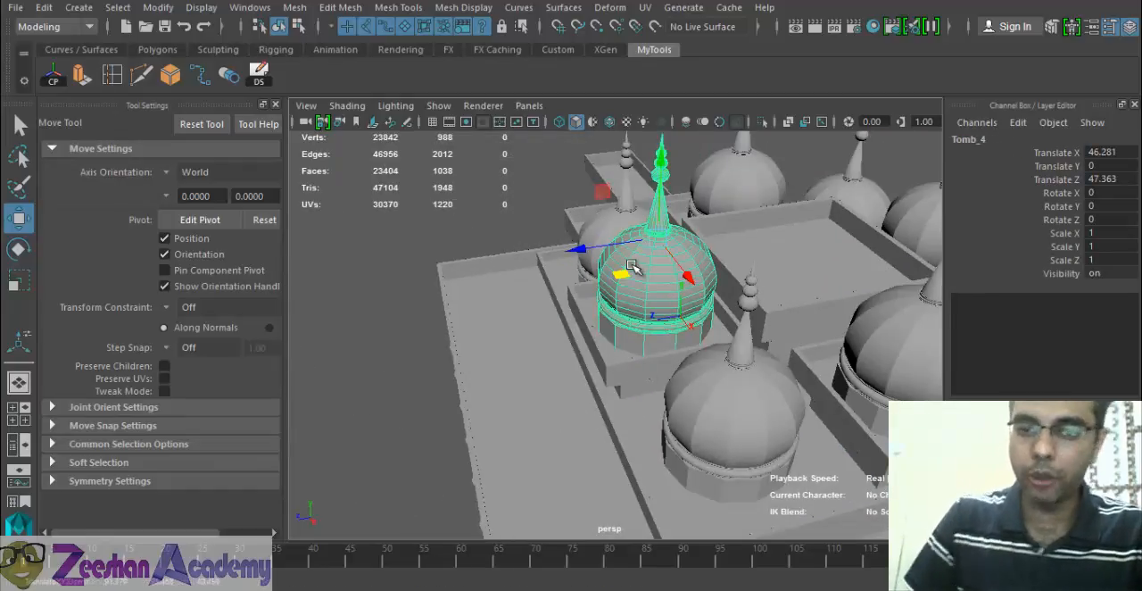
{"action": "left_click_drag", "start_coordinate": [640, 270], "coordinate": [618, 360], "text": "alt"}
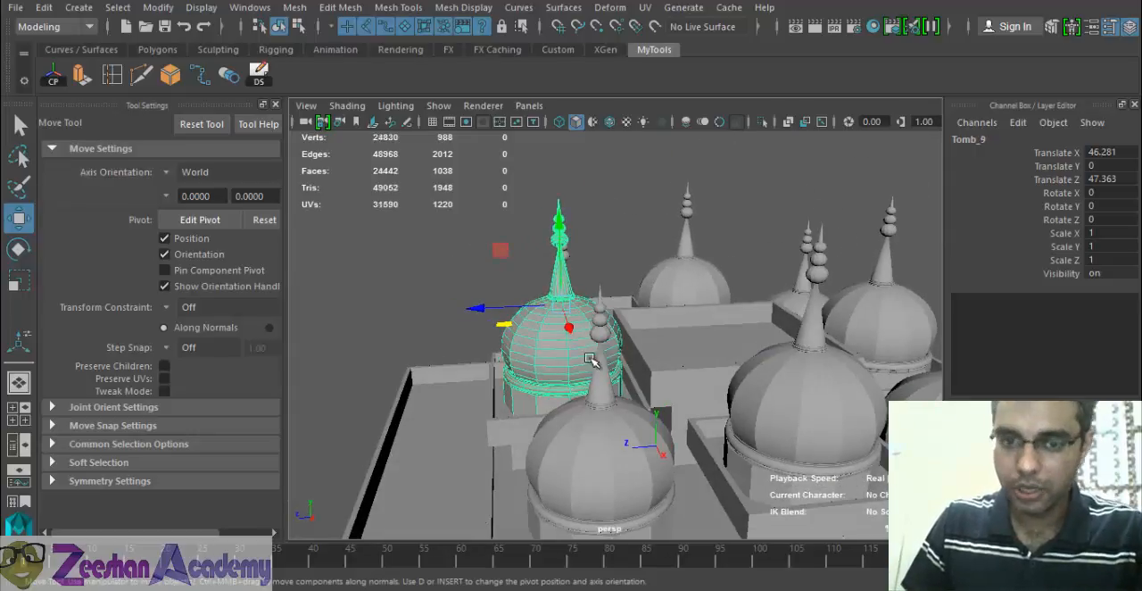
- Raise the duplicated dome to about Y 25.695 and move it over the central base at Z 1.086
{"action": "left_click_drag", "start_coordinate": [565, 247], "coordinate": [569, 170]}
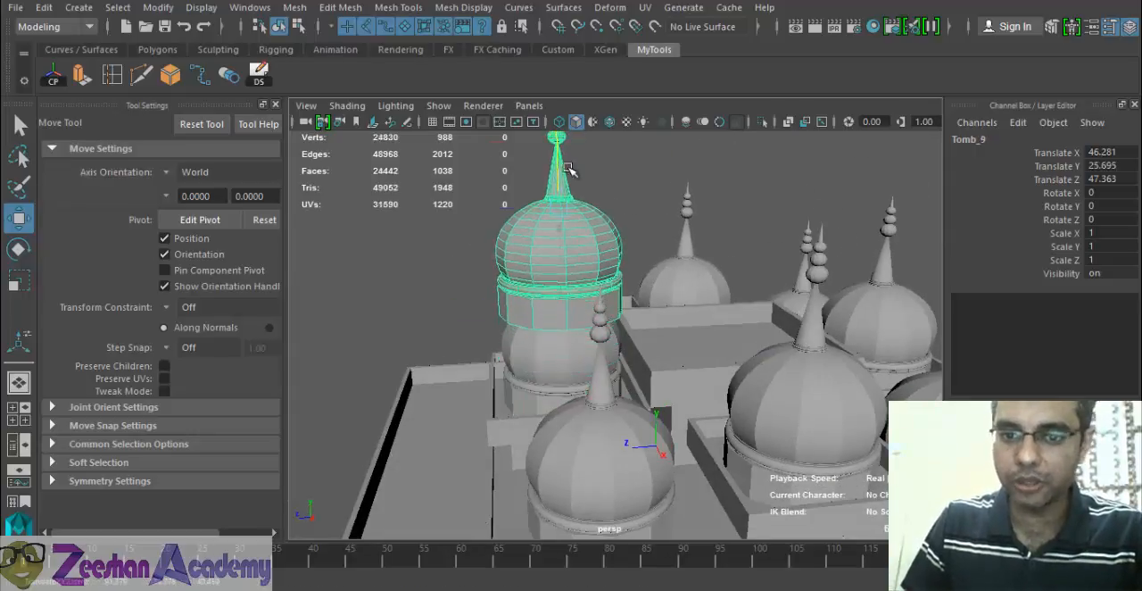
{"action": "left_click_drag", "start_coordinate": [484, 213], "coordinate": [614, 211]}
{"action": "left_click_drag", "start_coordinate": [555, 266], "coordinate": [727, 232], "text": "alt"}
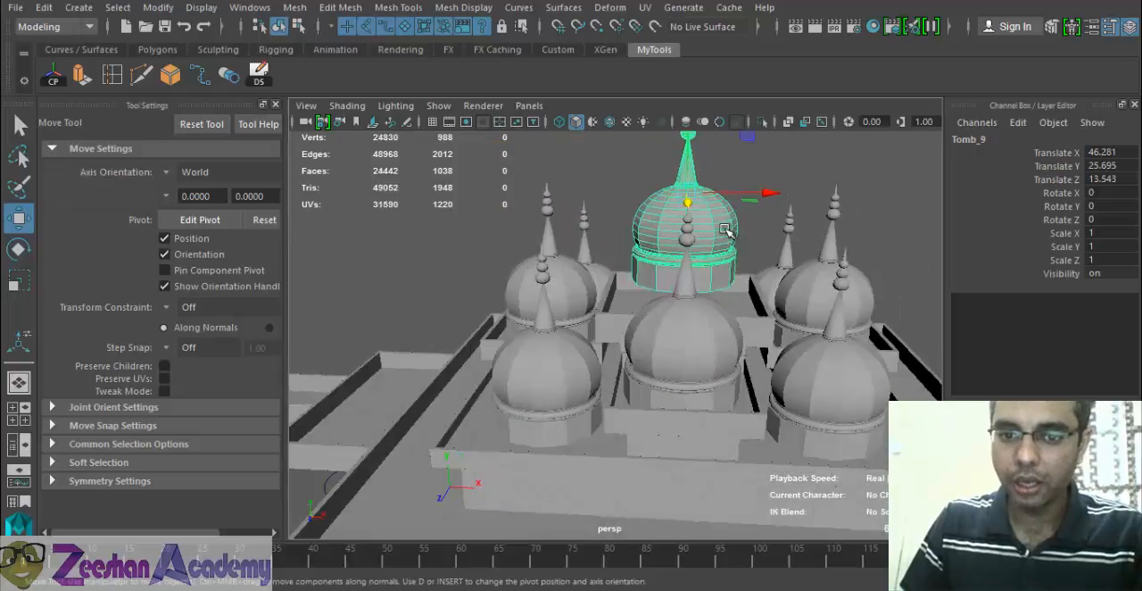
{"action": "middle_click_drag", "start_coordinate": [727, 230], "coordinate": [629, 300], "text": "alt"}
{"action": "left_click_drag", "start_coordinate": [620, 305], "coordinate": [567, 291], "text": "alt"}
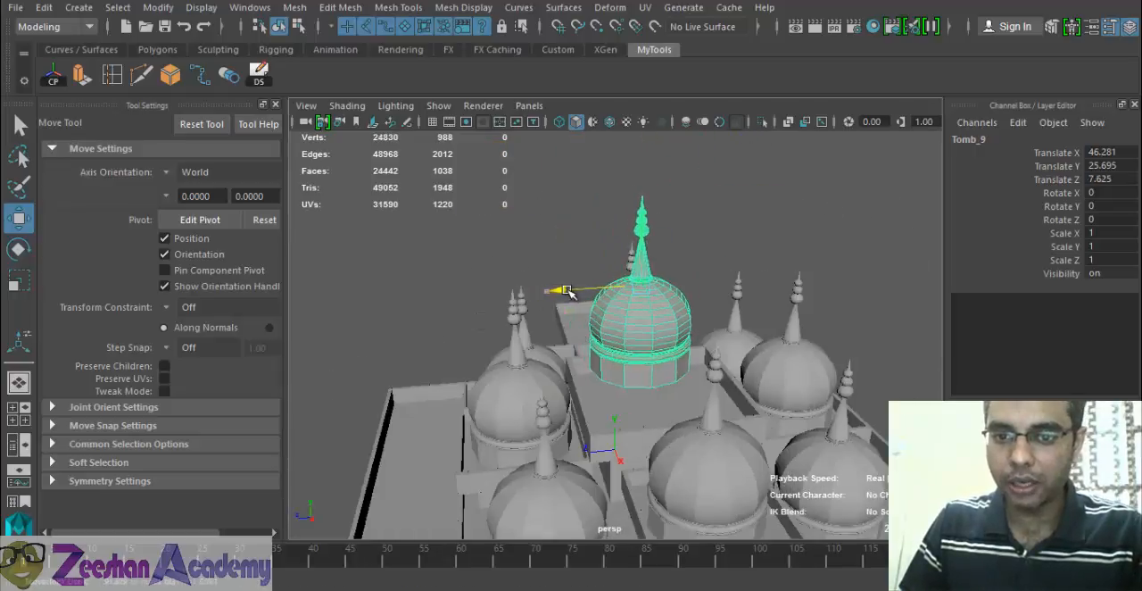
- Scale the central dome uniformly to about 1.891 and raise it to about Y 41.157
{"action": "key", "text": "r"}
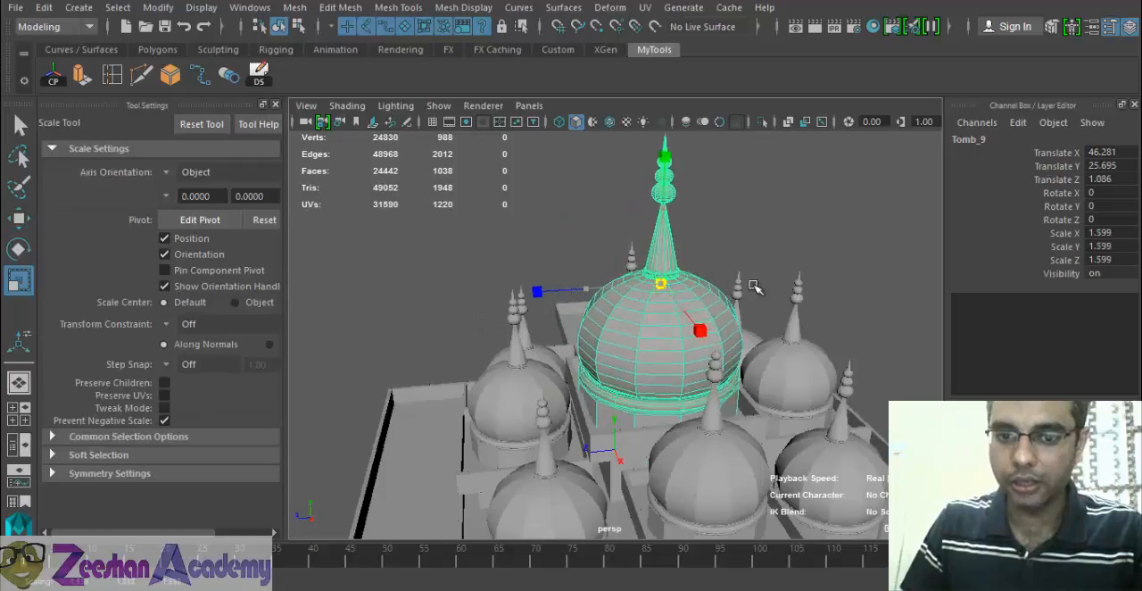
{"action": "left_click_drag", "start_coordinate": [754, 286], "coordinate": [774, 283]}
{"action": "key", "text": "w"}
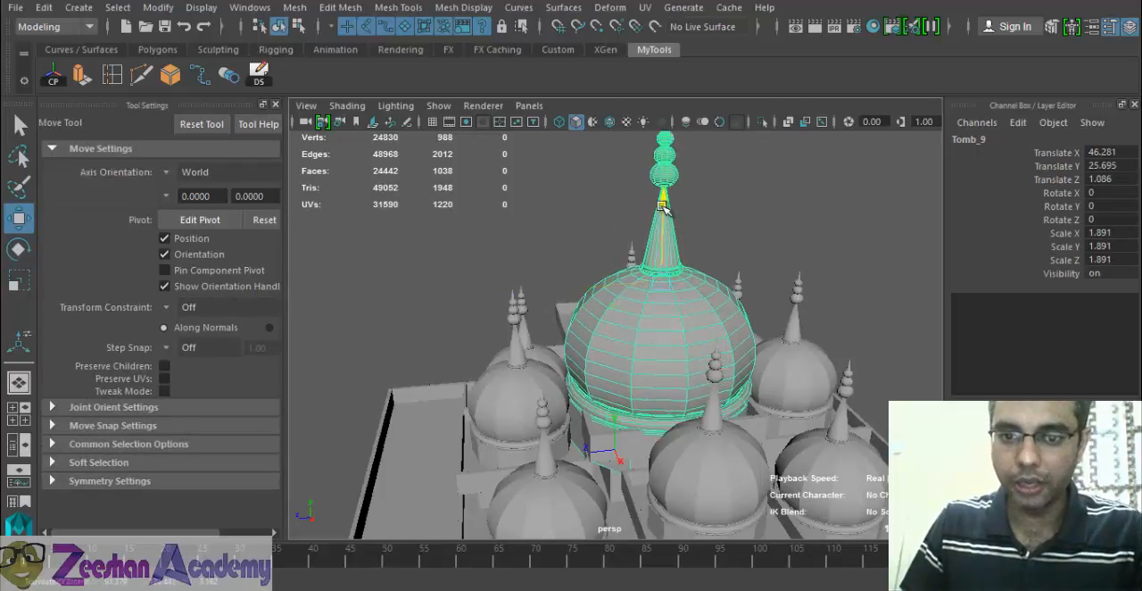
- Centre the dome over its base from the top view at X 47.343, Z 1.616, and reduce its uniform scale to 1.588
{"action": "key", "text": "space"}
{"action": "left_click", "coordinate": [629, 318]}
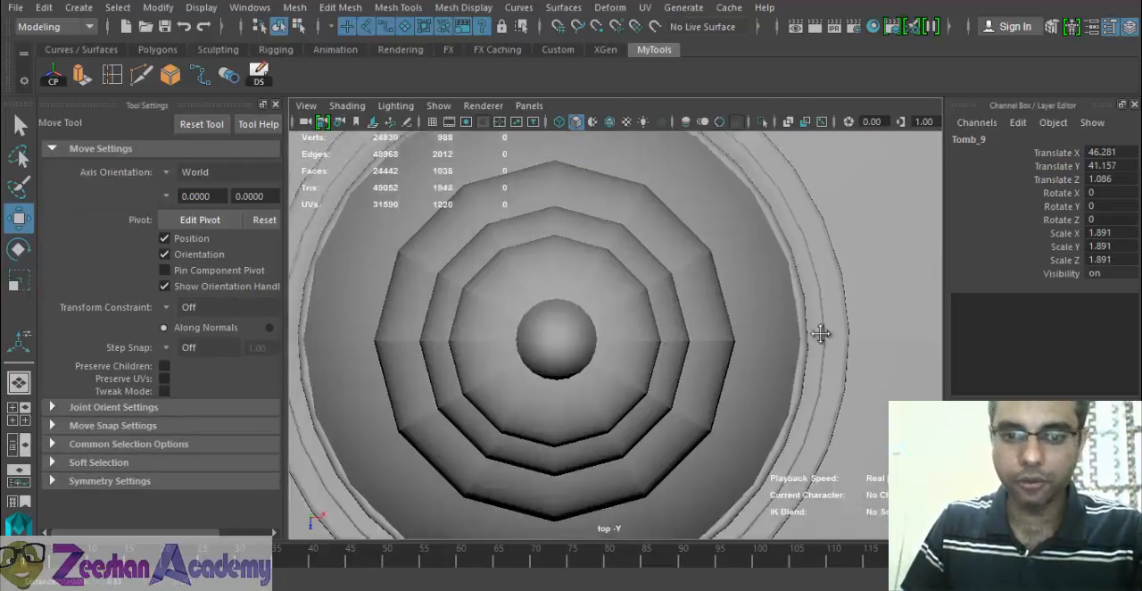
{"action": "key", "text": "4"}
{"action": "key", "text": "f"}
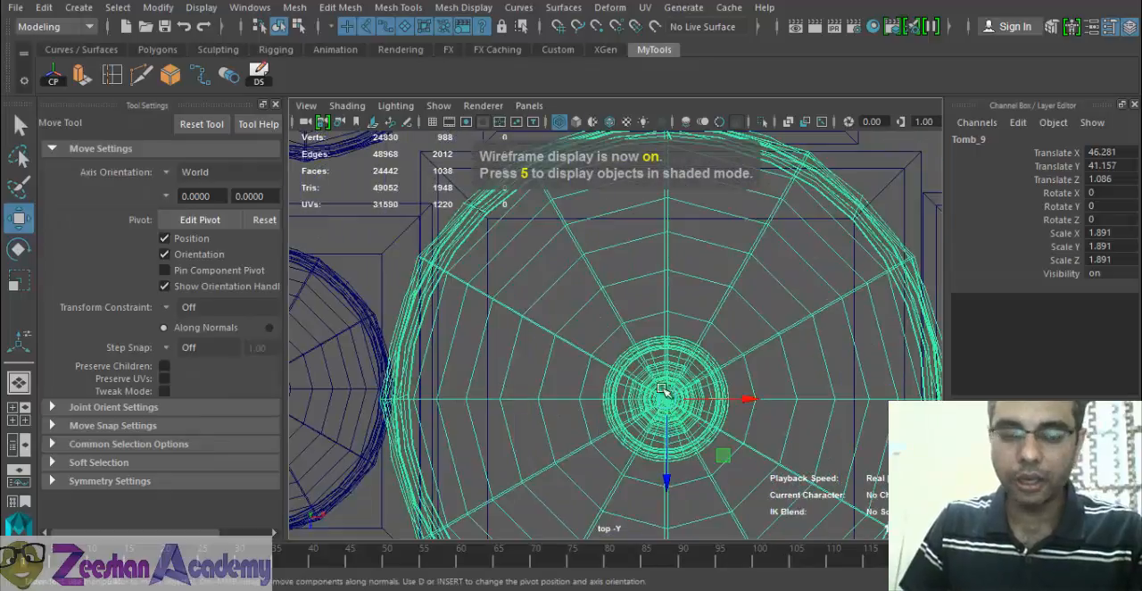
{"action": "left_click_drag", "start_coordinate": [596, 339], "coordinate": [548, 313]}
{"action": "key", "text": "r"}
{"action": "key", "text": "space"}
{"action": "mouse_move", "coordinate": [576, 401]}
{"action": "left_mouse_down", "text": "alt"}
{"action": "mouse_move", "coordinate": [663, 336]}
{"action": "mouse_move", "coordinate": [573, 382]}
{"action": "left_mouse_up", "text": "alt"}
{"action": "key", "text": "5"}
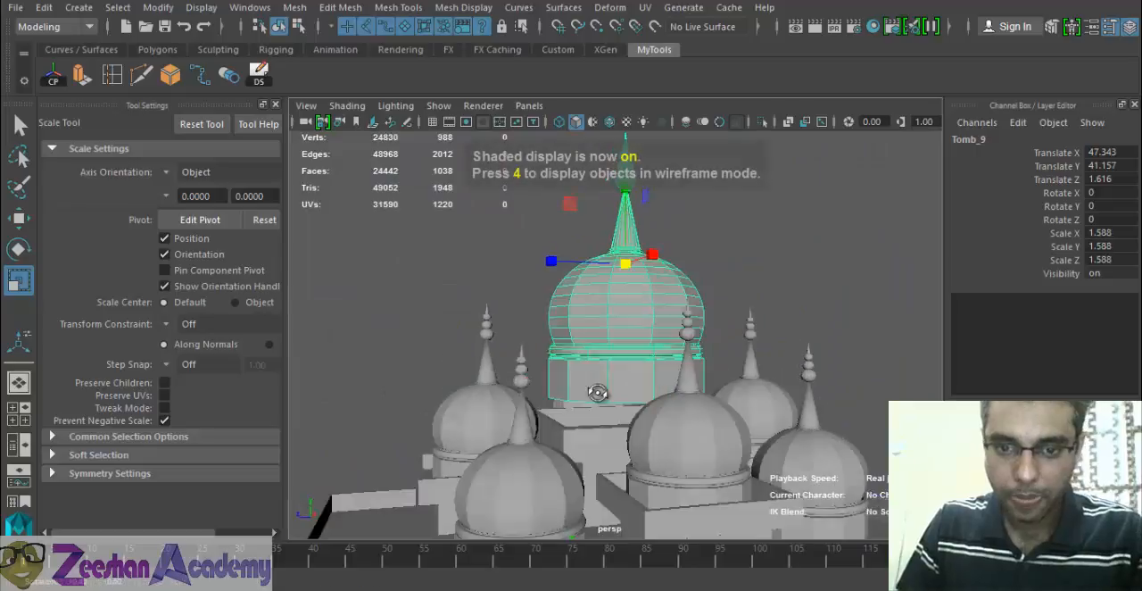
- Try stretching the central dome vertically to a Y scale of about 1.925
{"action": "scroll", "coordinate": [630, 250], "scroll_direction": "up", "scroll_amount": 4}
{"action": "left_click_drag", "start_coordinate": [640, 198], "coordinate": [642, 183]}
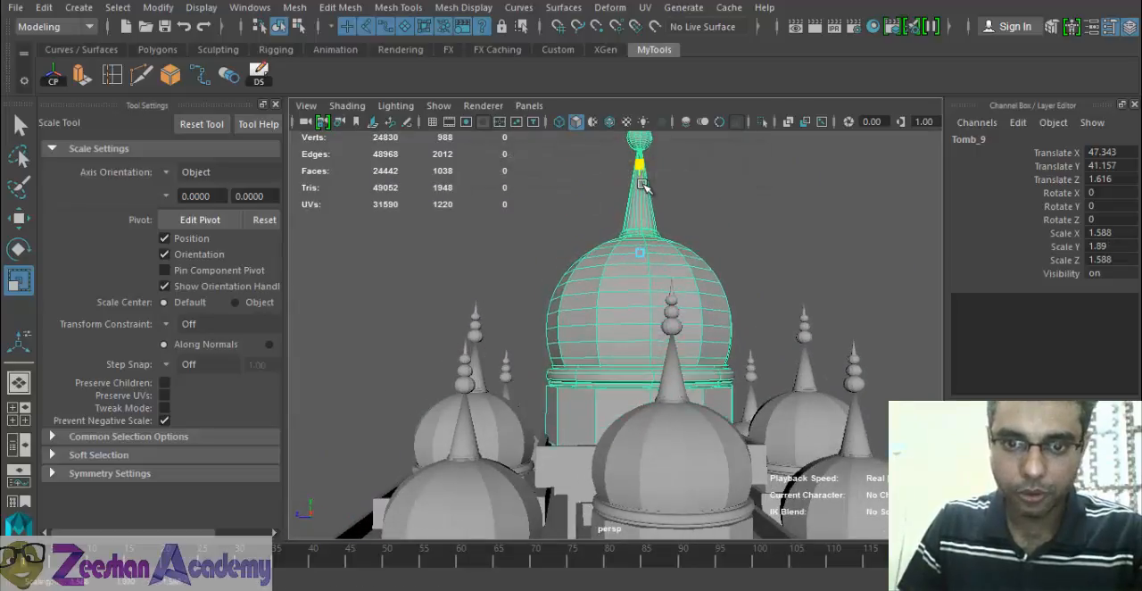
{"action": "middle_click_drag", "start_coordinate": [639, 195], "coordinate": [613, 300], "text": "alt"}
{"action": "left_click_drag", "start_coordinate": [656, 332], "coordinate": [544, 334], "text": "alt"}
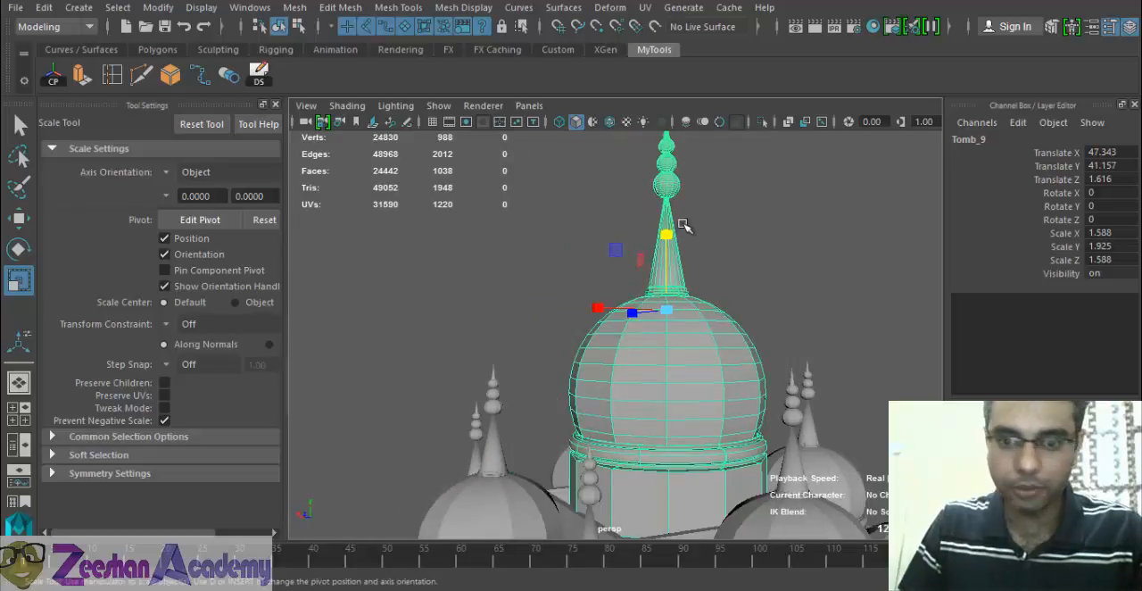
{"action": "key", "text": "ctrl+z"}
- Stretch the central dome vertically to a Y scale of about 1.959
{"action": "middle_click_drag", "start_coordinate": [711, 365], "coordinate": [647, 344], "text": "alt"}
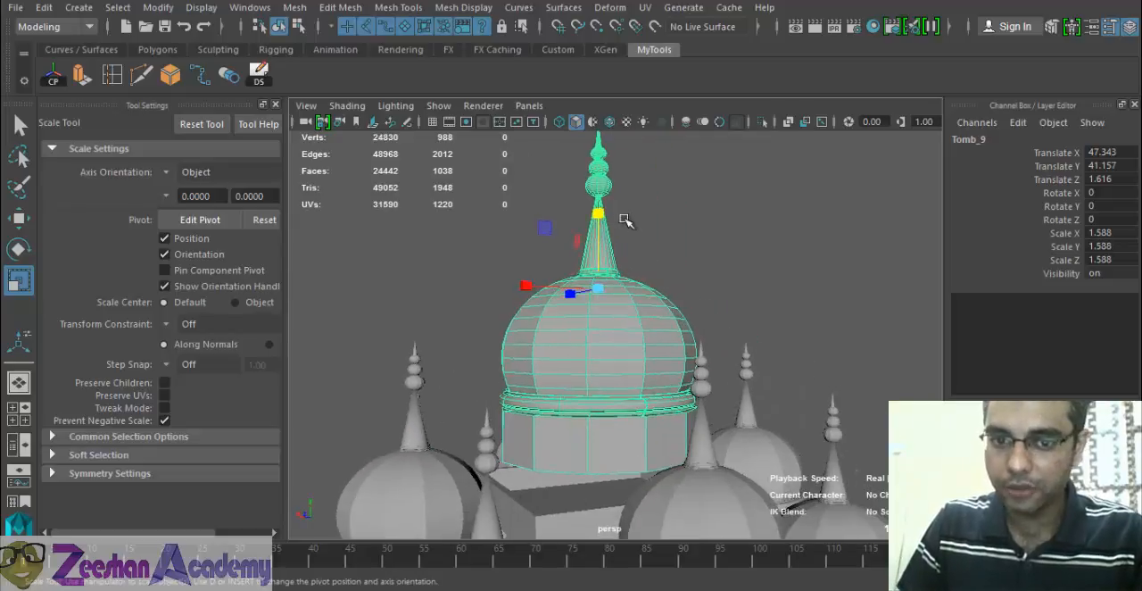
{"action": "left_click_drag", "start_coordinate": [600, 210], "coordinate": [600, 191]}
{"action": "left_click_drag", "start_coordinate": [591, 303], "coordinate": [638, 404], "text": "alt"}
{"action": "key", "text": "w"}
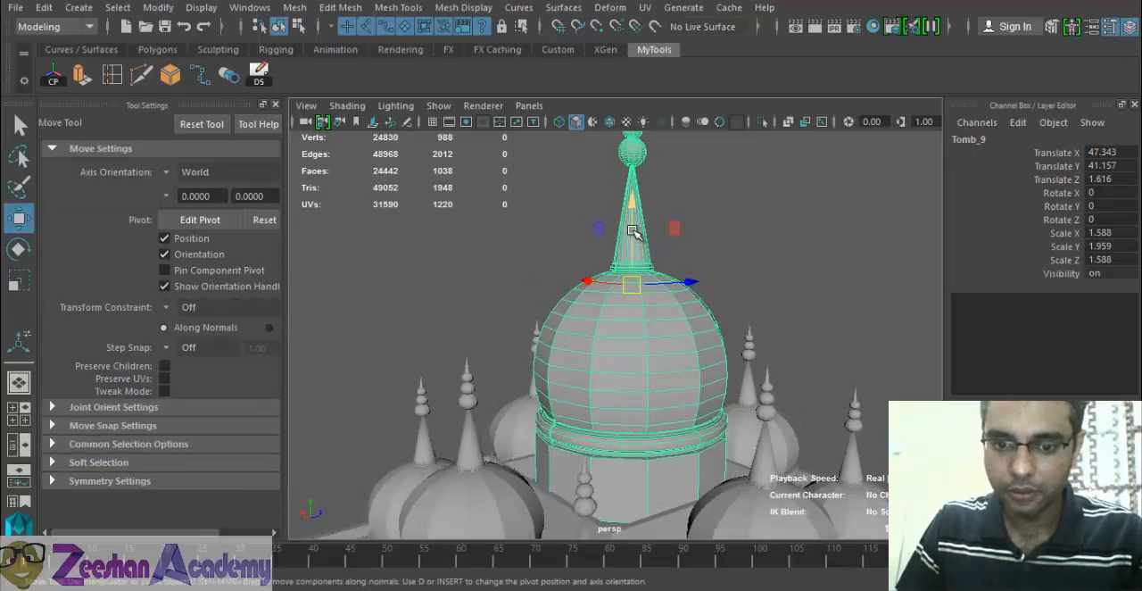
- Deselect the central dome, and examine the small domes along the lower roof edge in reference photo DSC_0155
{"action": "left_click_drag", "start_coordinate": [631, 230], "coordinate": [663, 446]}
{"action": "scroll", "coordinate": [627, 375], "scroll_direction": "down", "scroll_amount": 5}
{"action": "left_click", "coordinate": [740, 344]}
{"action": "left_click_drag", "start_coordinate": [754, 500], "coordinate": [473, 390], "text": "alt"}
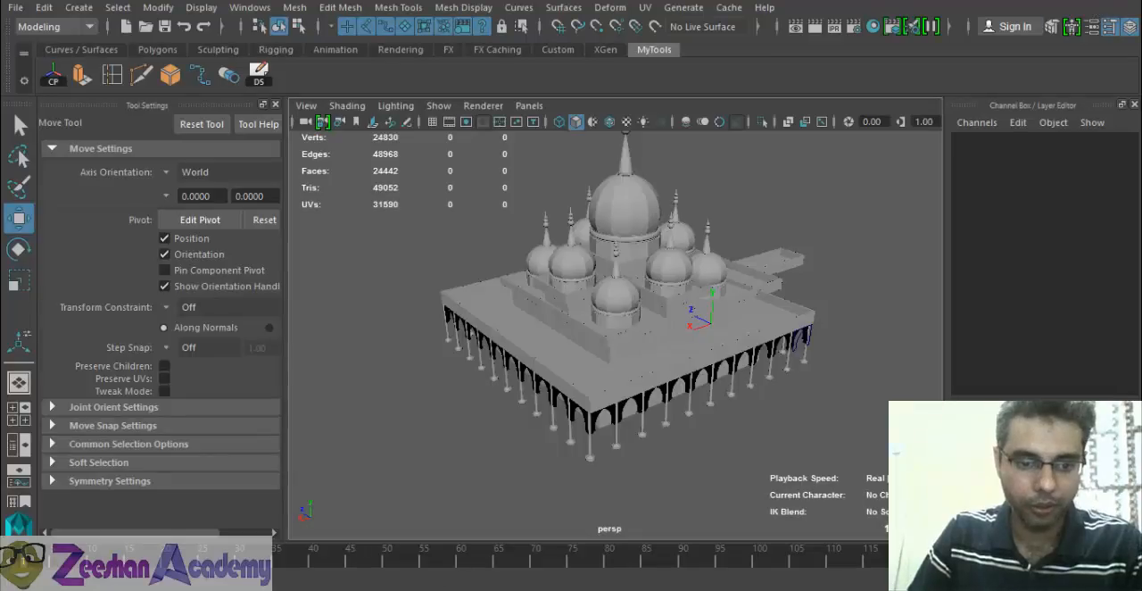
{"action": "mouse_move", "coordinate": [266, 588]}
{"action": "left_click", "coordinate": [201, 551]}
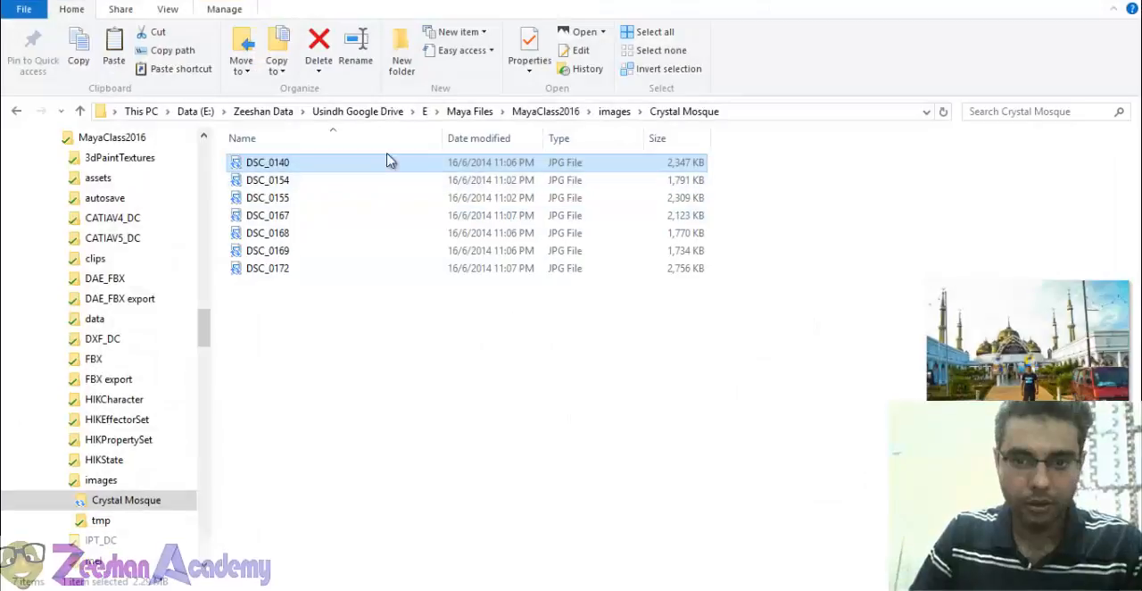
{"action": "left_click", "coordinate": [370, 205]}
{"action": "double_click", "coordinate": [369, 204]}
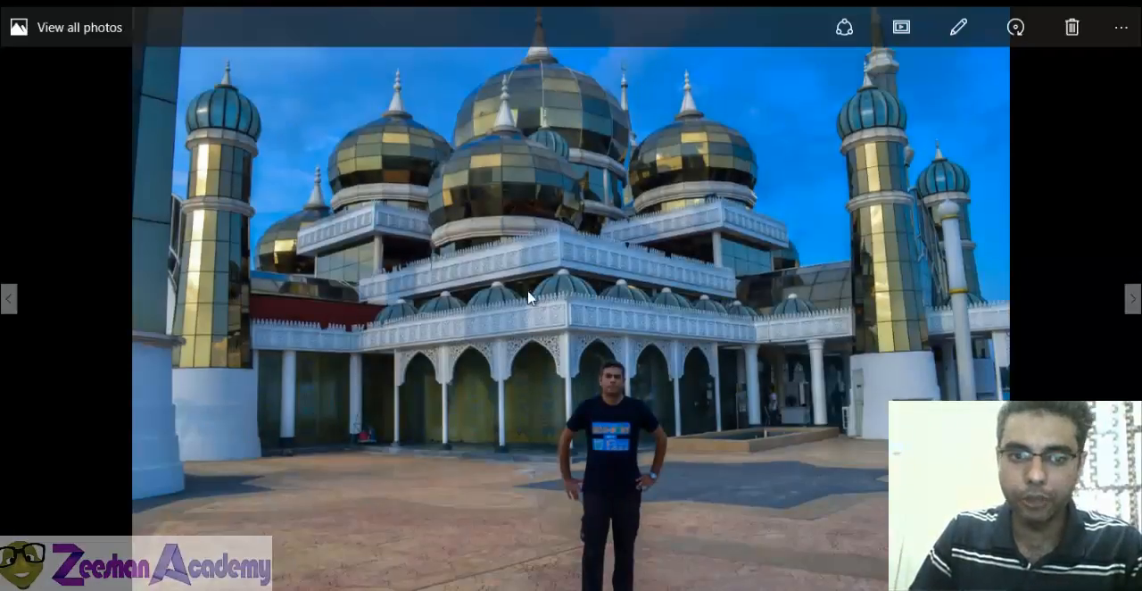
{"action": "key", "text": "alt+F4"}
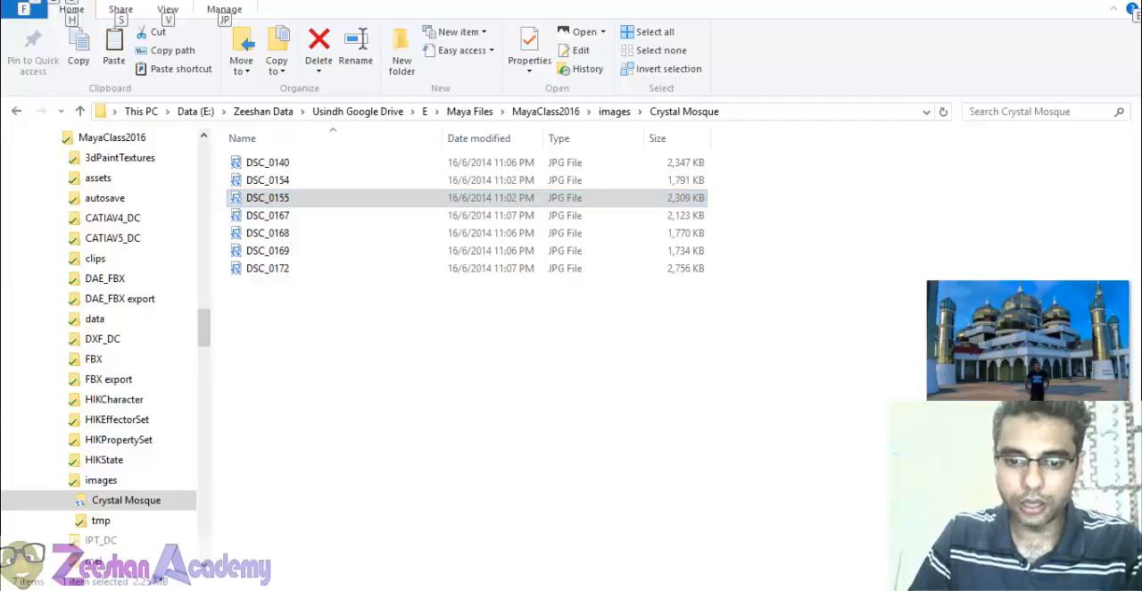
- Back in Maya, try a Duplicate Special copy of the existing dome sphere, moved beside the upper block to X 87.555, Y 72.852
{"action": "mouse_move", "coordinate": [637, 588]}
{"action": "left_click", "coordinate": [712, 538]}
{"action": "scroll", "coordinate": [631, 415], "scroll_direction": "up", "scroll_amount": 5}
{"action": "left_click_drag", "start_coordinate": [624, 409], "coordinate": [649, 398], "text": "alt"}
{"action": "left_click", "coordinate": [631, 275]}
{"action": "scroll", "coordinate": [631, 303], "scroll_direction": "up", "scroll_amount": 2}
{"action": "left_click_drag", "start_coordinate": [632, 346], "coordinate": [621, 324], "text": "alt"}
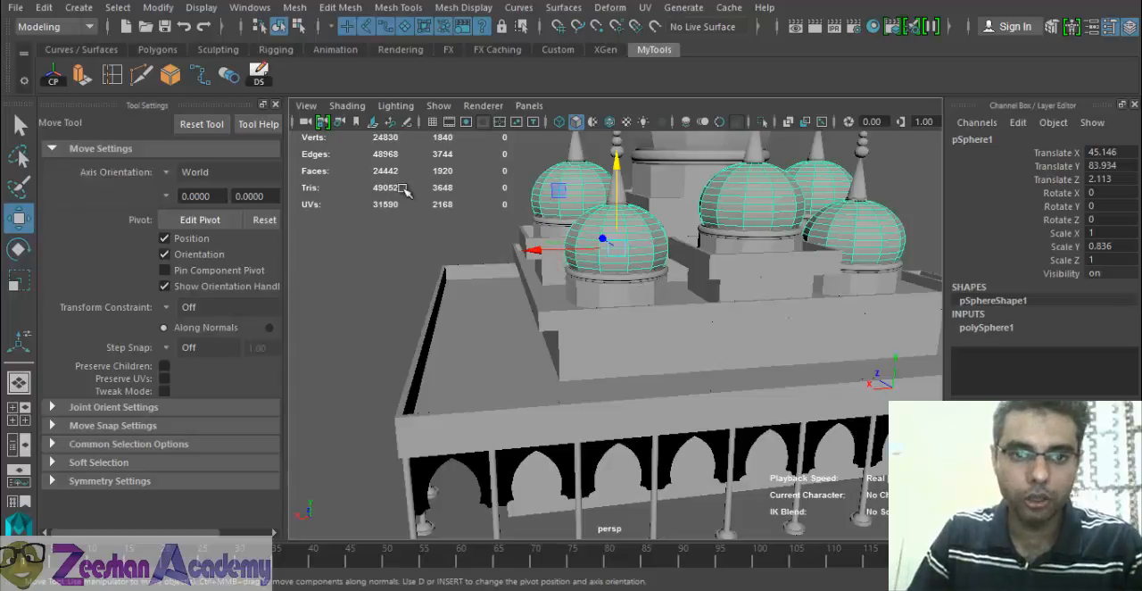
{"action": "left_click", "coordinate": [265, 75]}
{"action": "left_click_drag", "start_coordinate": [537, 252], "coordinate": [398, 262]}
{"action": "left_click_drag", "start_coordinate": [476, 167], "coordinate": [828, 77]}
{"action": "key", "text": "f"}
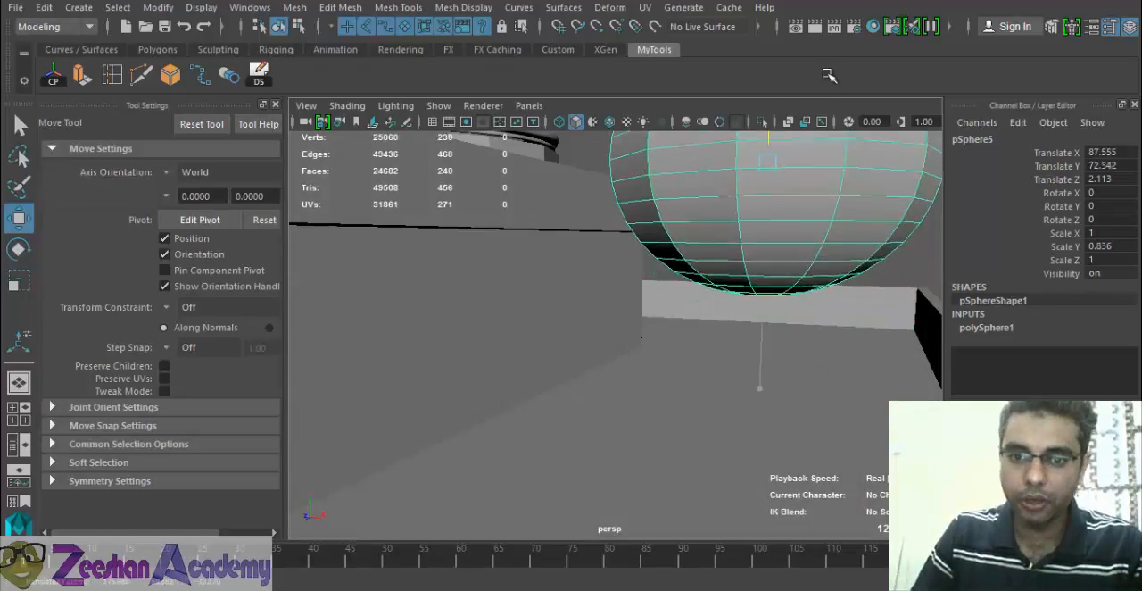
{"action": "left_click_drag", "start_coordinate": [785, 240], "coordinate": [765, 328], "text": "alt"}
{"action": "right_click_drag", "start_coordinate": [659, 245], "coordinate": [639, 185]}
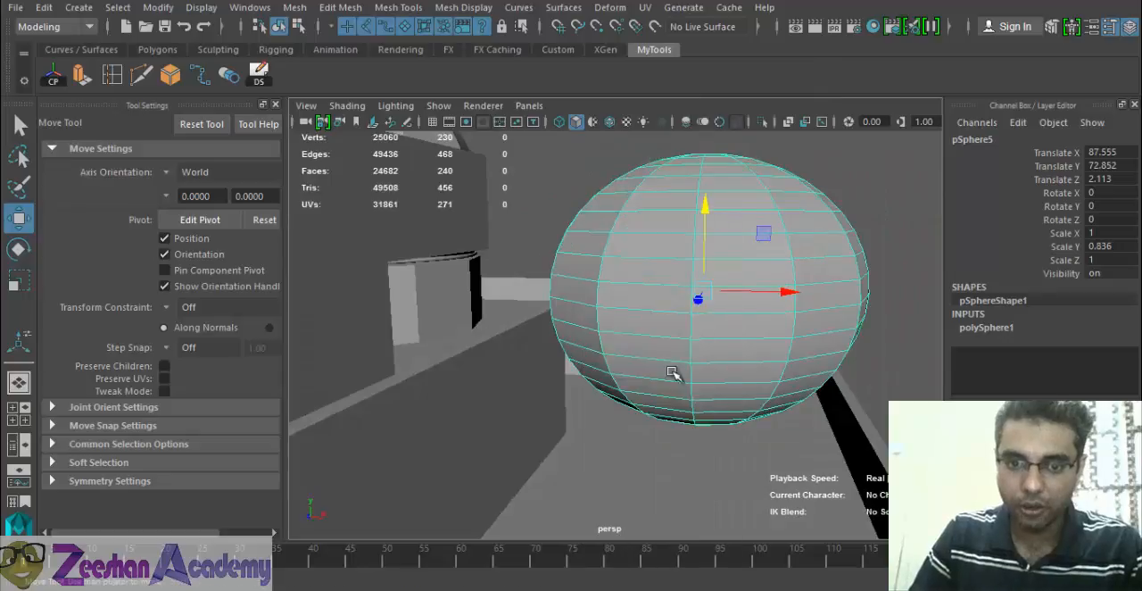
- Try selecting the lower faces of the copied sphere, and return to object selection
{"action": "left_click_drag", "start_coordinate": [673, 384], "coordinate": [673, 380], "text": "alt"}
{"action": "left_click_drag", "start_coordinate": [588, 334], "coordinate": [579, 319], "text": "alt"}
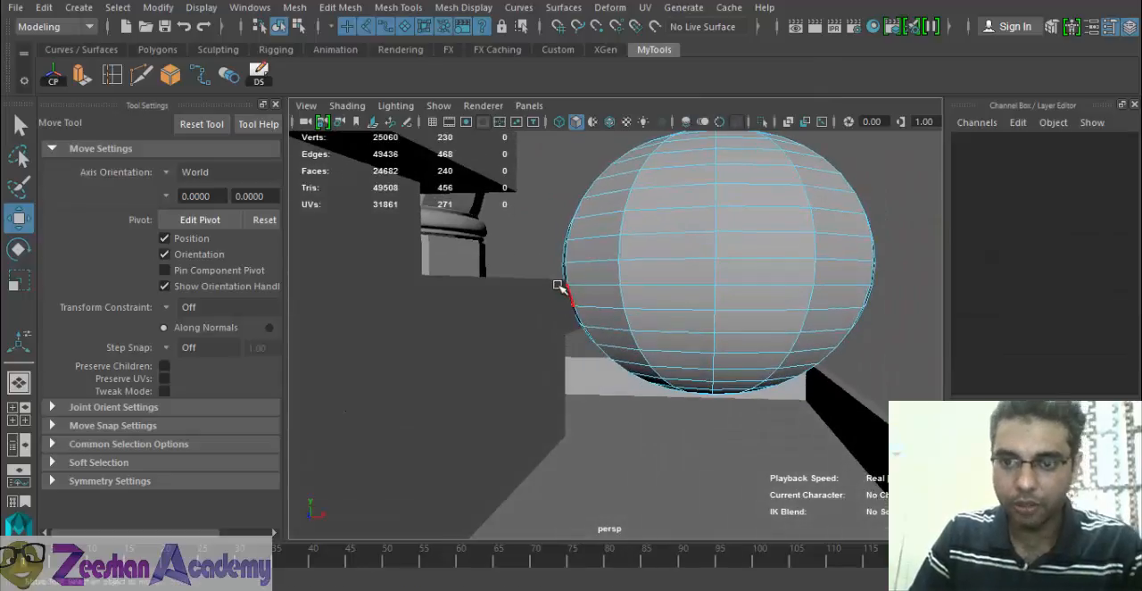
{"action": "left_click_drag", "start_coordinate": [535, 275], "coordinate": [942, 337]}
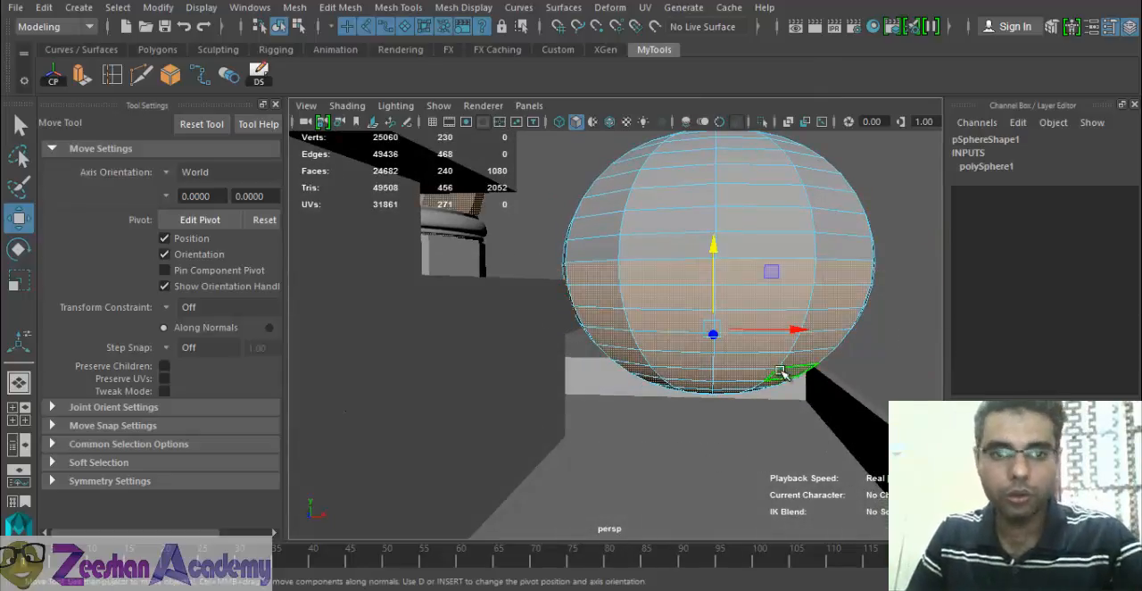
{"action": "left_click_drag", "start_coordinate": [773, 337], "coordinate": [719, 432], "text": "alt"}
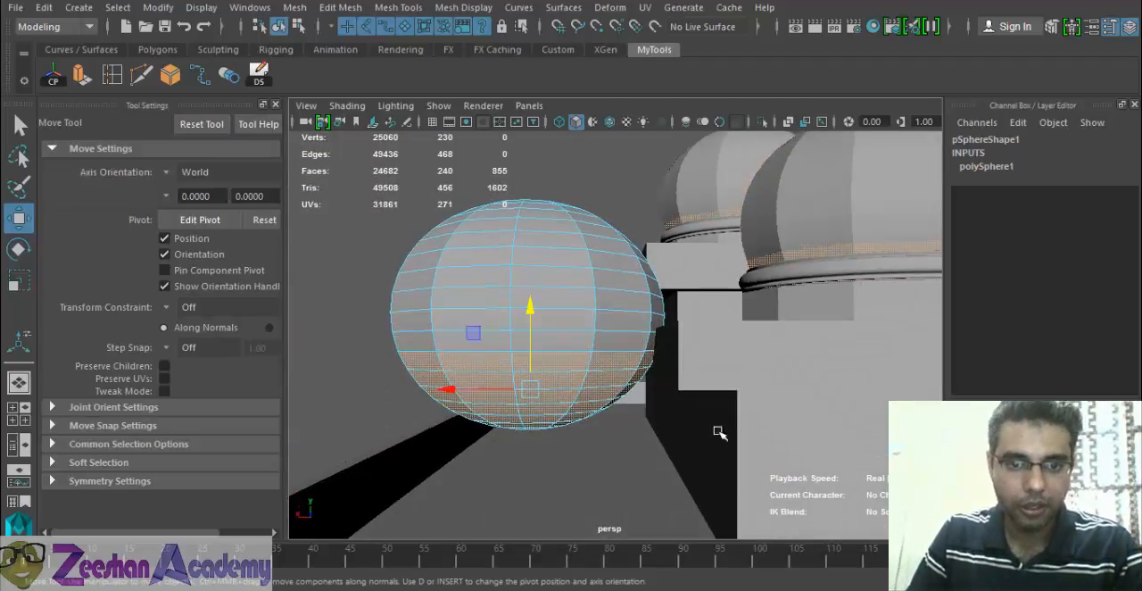
{"action": "right_click_drag", "start_coordinate": [481, 143], "coordinate": [557, 115]}
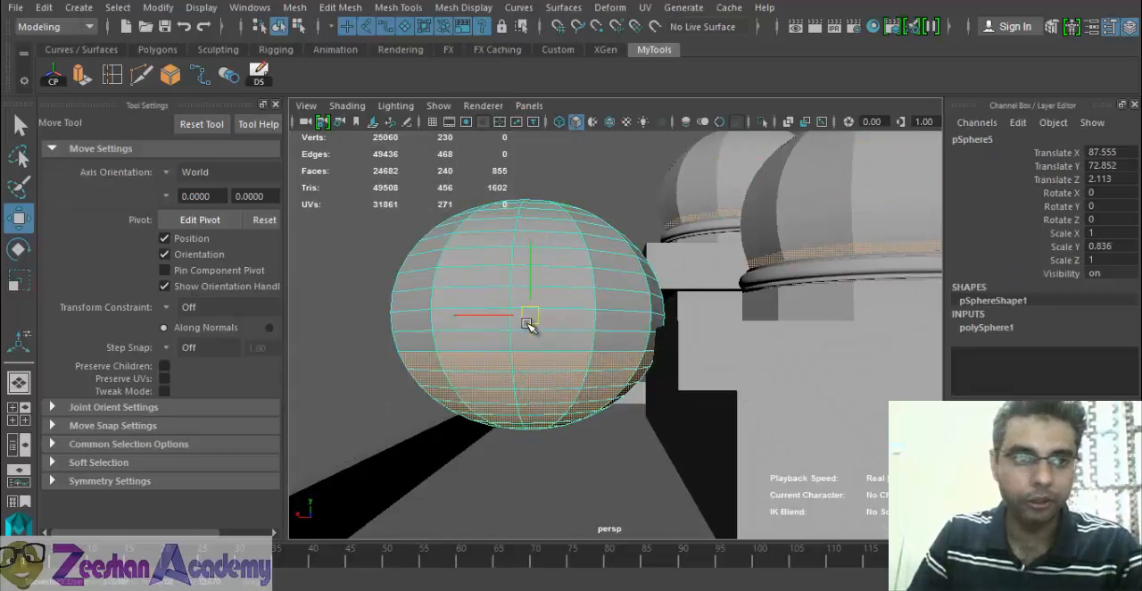
- Delete the construction history of the copied sphere and recheck its face selection
{"action": "left_click", "coordinate": [44, 7]}
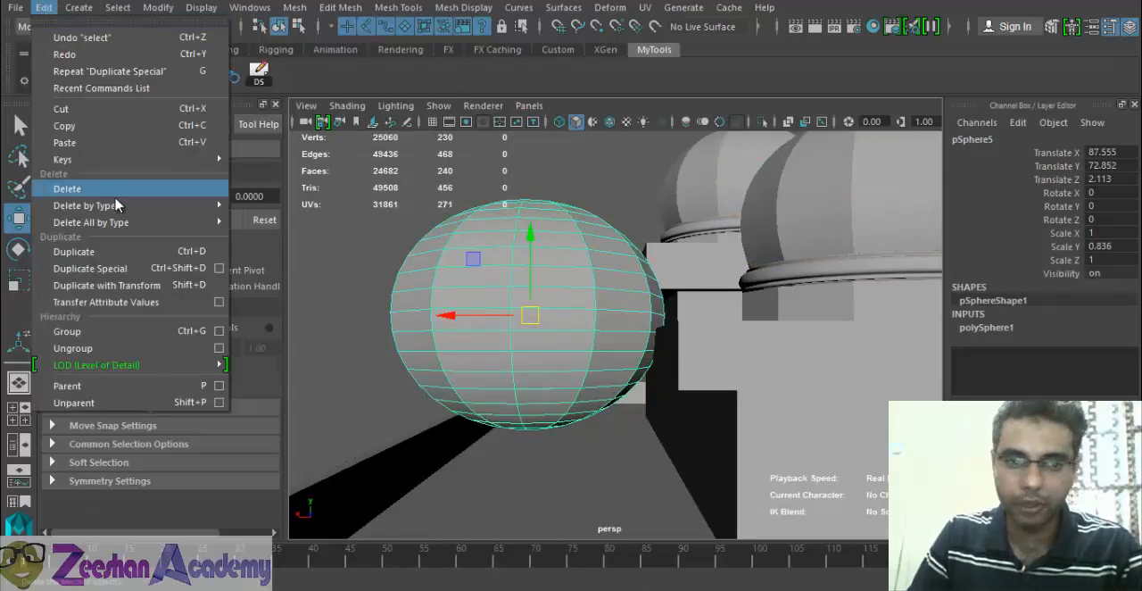
{"action": "mouse_move", "coordinate": [179, 205]}
{"action": "left_click", "coordinate": [267, 220]}
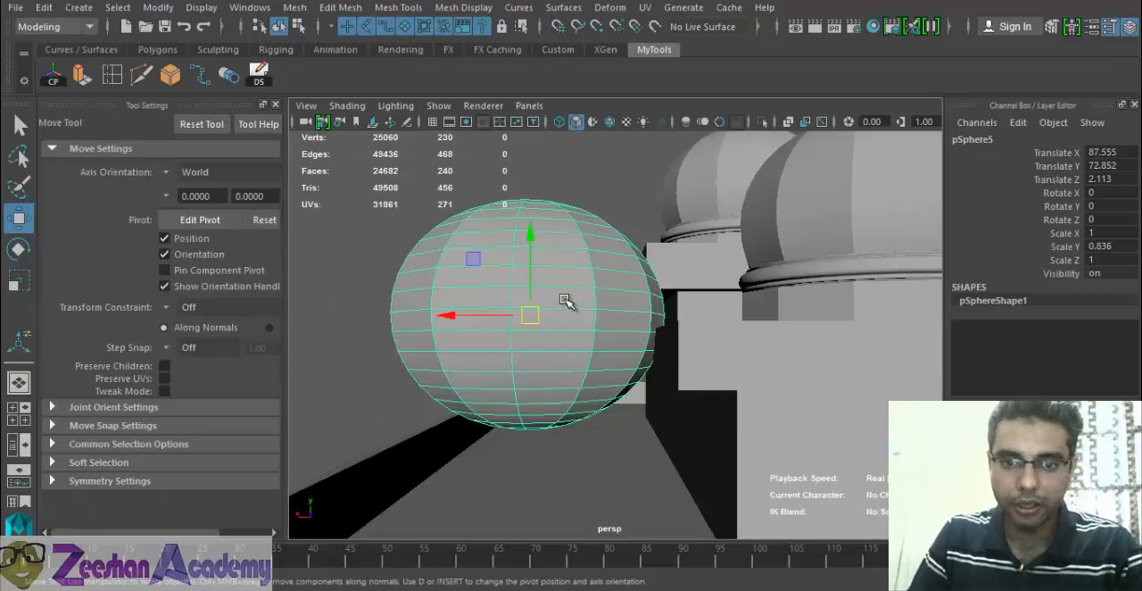
{"action": "right_click_drag", "start_coordinate": [565, 301], "coordinate": [576, 184]}
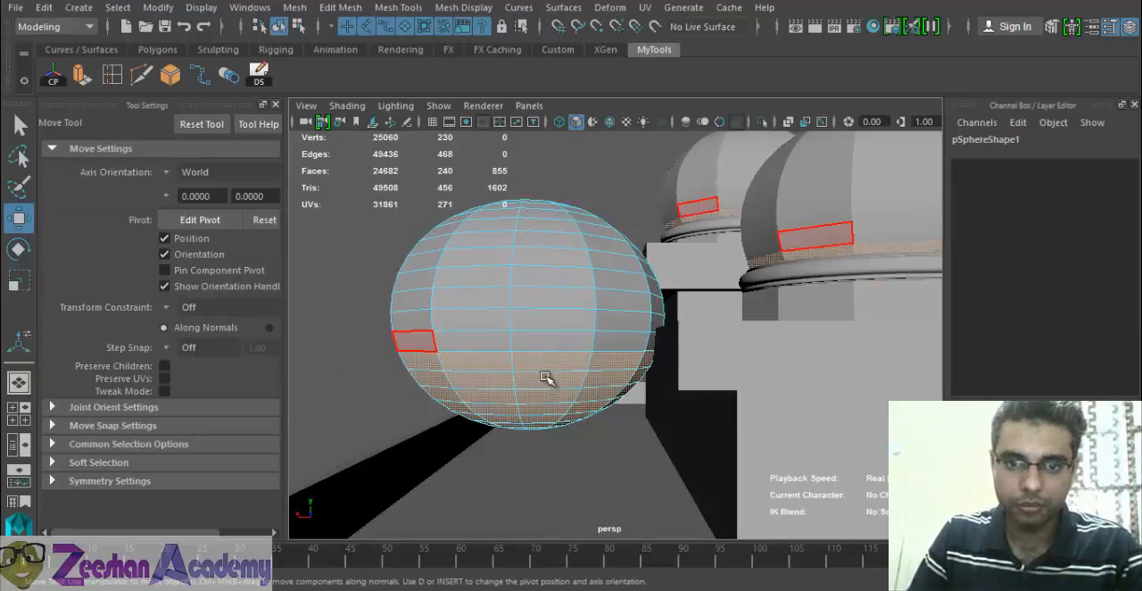
{"action": "right_click_drag", "start_coordinate": [559, 296], "coordinate": [631, 125]}
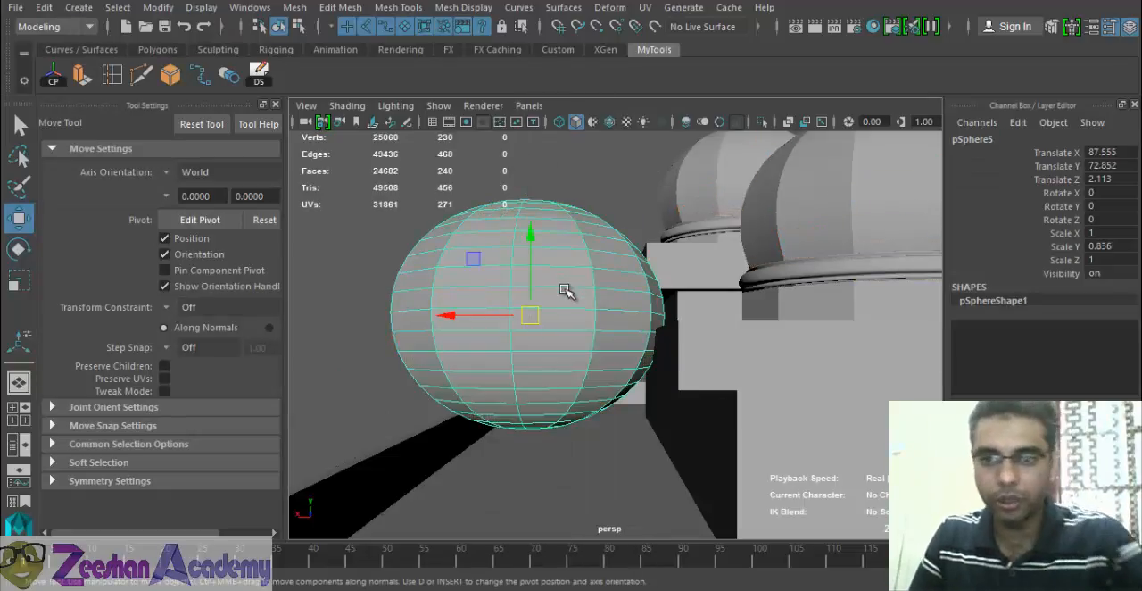
- Delete the linked copy and make a regular duplicate of the original dome sphere, moved out to X 87.811
{"action": "key", "text": "Delete"}
{"action": "left_click", "coordinate": [883, 230]}
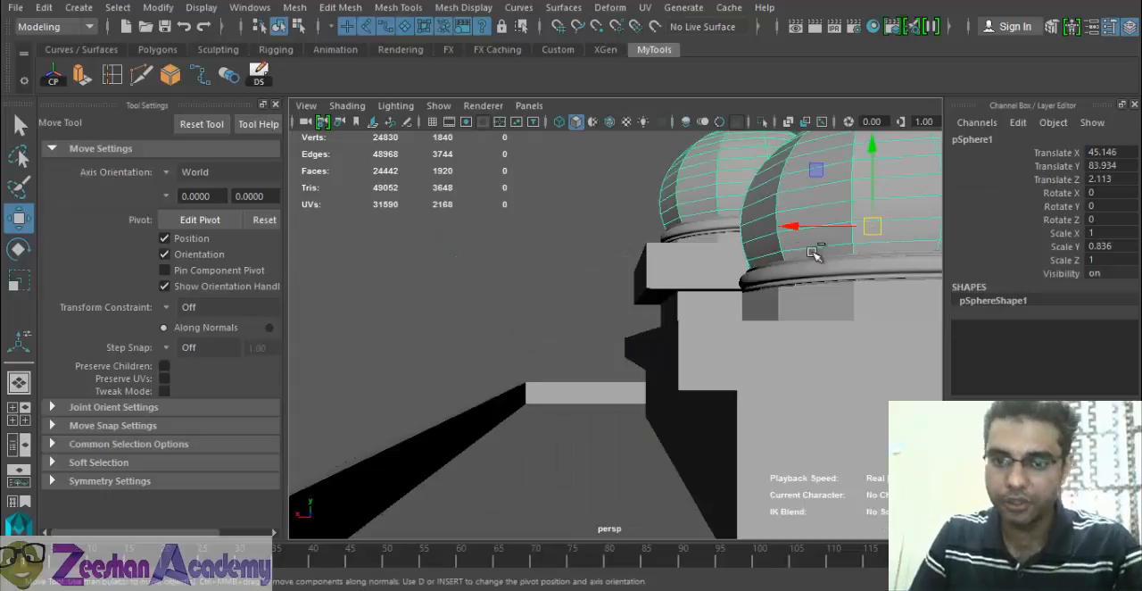
{"action": "key", "text": "ctrl+z"}
{"action": "key", "text": "ctrl+z"}
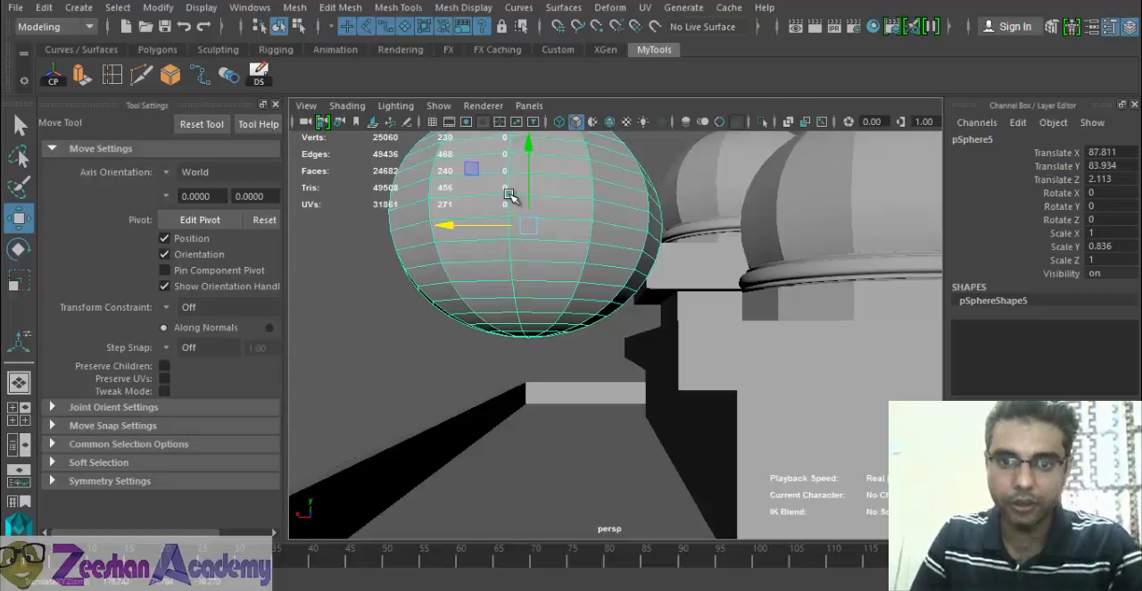
- Remove the copied sphere's lower faces, lower the half-dome to Y 52.673 and scale it to X 0.812, Y 0.679, Z 0.812
{"action": "right_click_drag", "start_coordinate": [497, 214], "coordinate": [528, 230]}
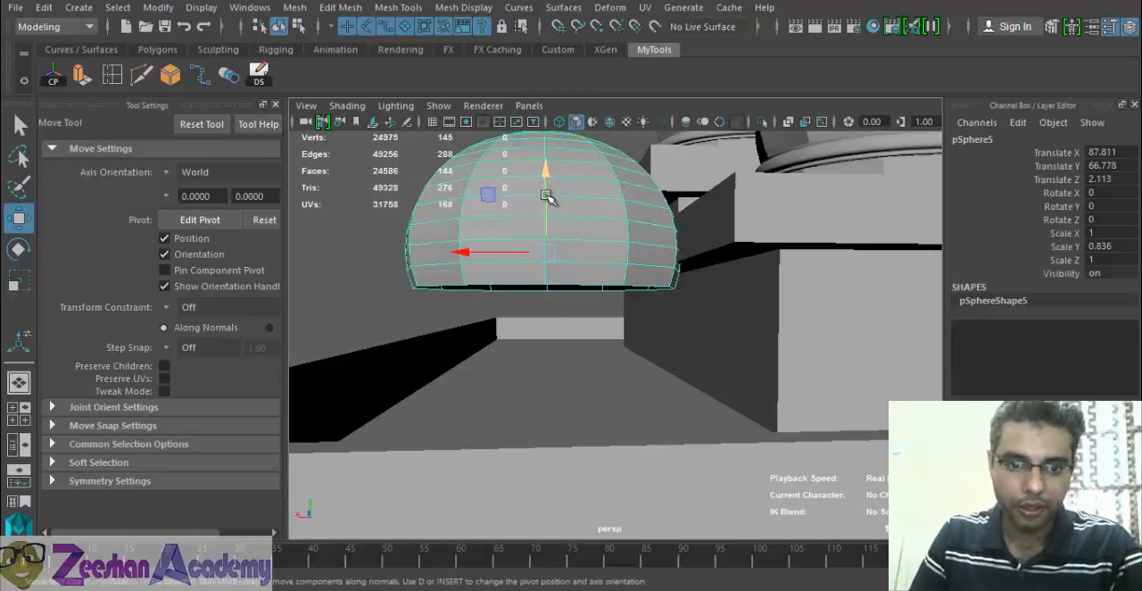
{"action": "left_click_drag", "start_coordinate": [547, 197], "coordinate": [696, 399]}
{"action": "key", "text": "r"}
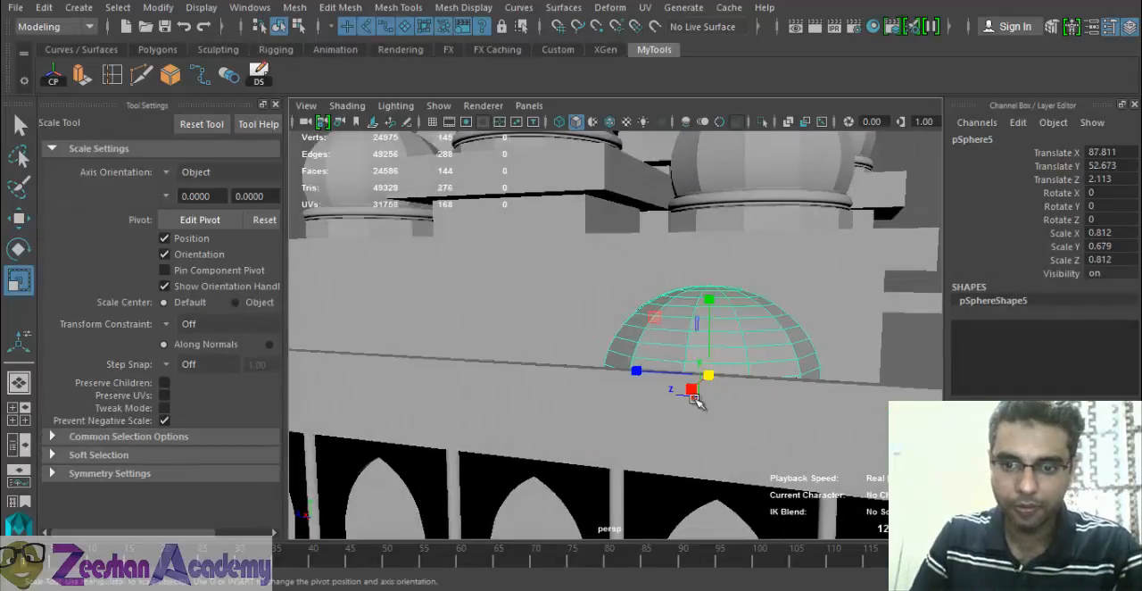
- Move the half-dome along the lower roof edge to the corner at Z -36.087
{"action": "key", "text": "w"}
{"action": "left_click_drag", "start_coordinate": [633, 377], "coordinate": [690, 378]}
{"action": "left_click_drag", "start_coordinate": [789, 398], "coordinate": [685, 414], "text": "alt"}
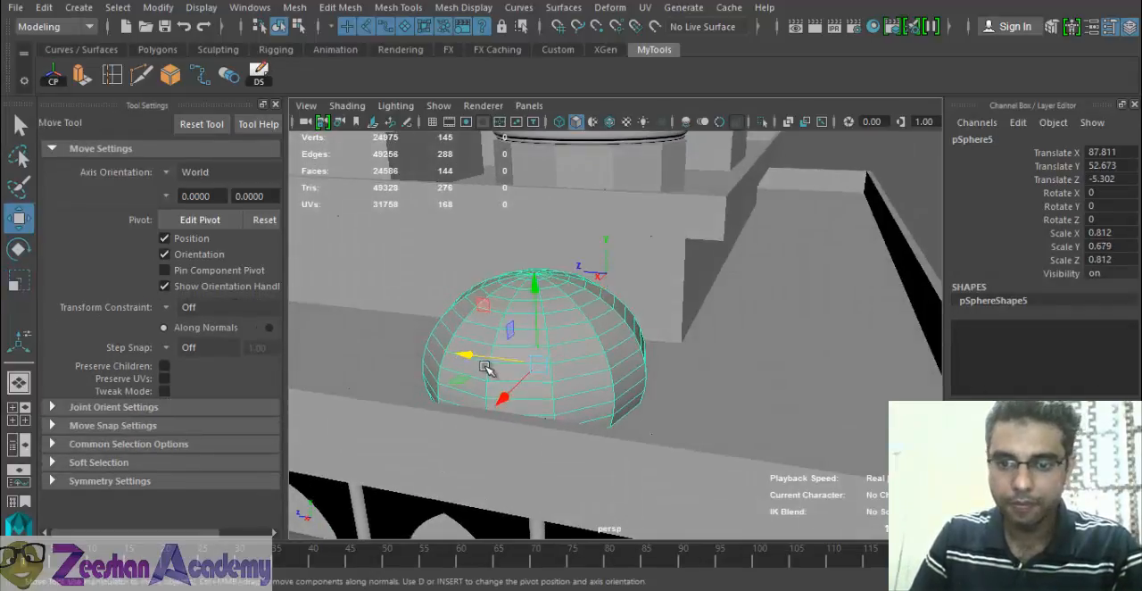
{"action": "left_click_drag", "start_coordinate": [484, 372], "coordinate": [508, 359]}
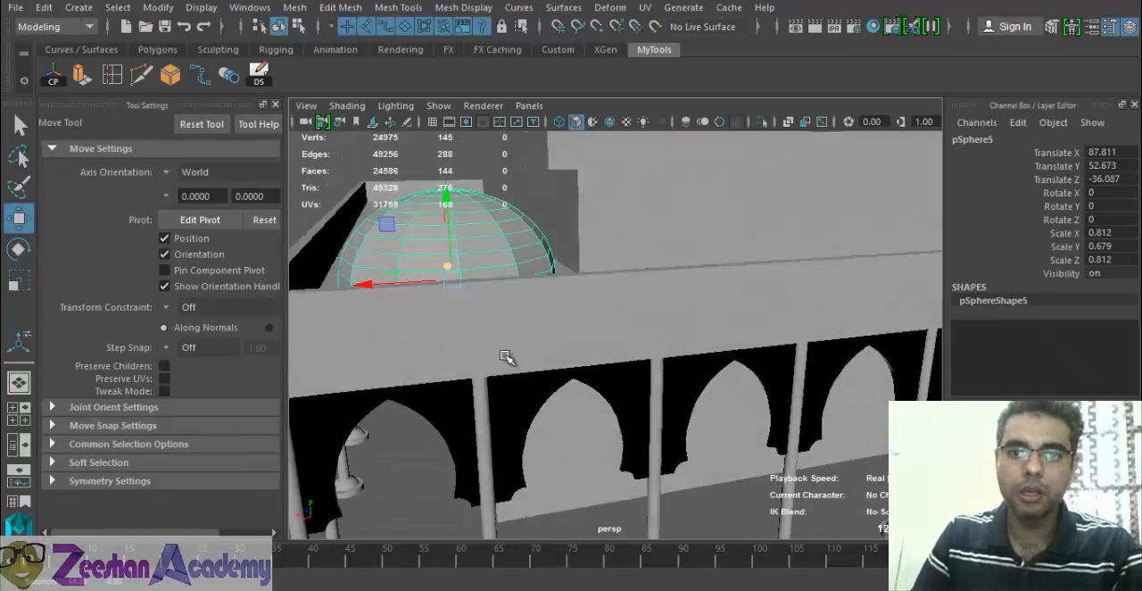
{"action": "scroll", "coordinate": [526, 334], "scroll_direction": "down", "scroll_amount": 7}
{"action": "left_click_drag", "start_coordinate": [546, 303], "coordinate": [609, 305], "text": "alt"}
- Compare the corner half-dome's size and placement with the small domes behind the parapet in the reference photo
{"action": "key", "text": "alt+Tab"}
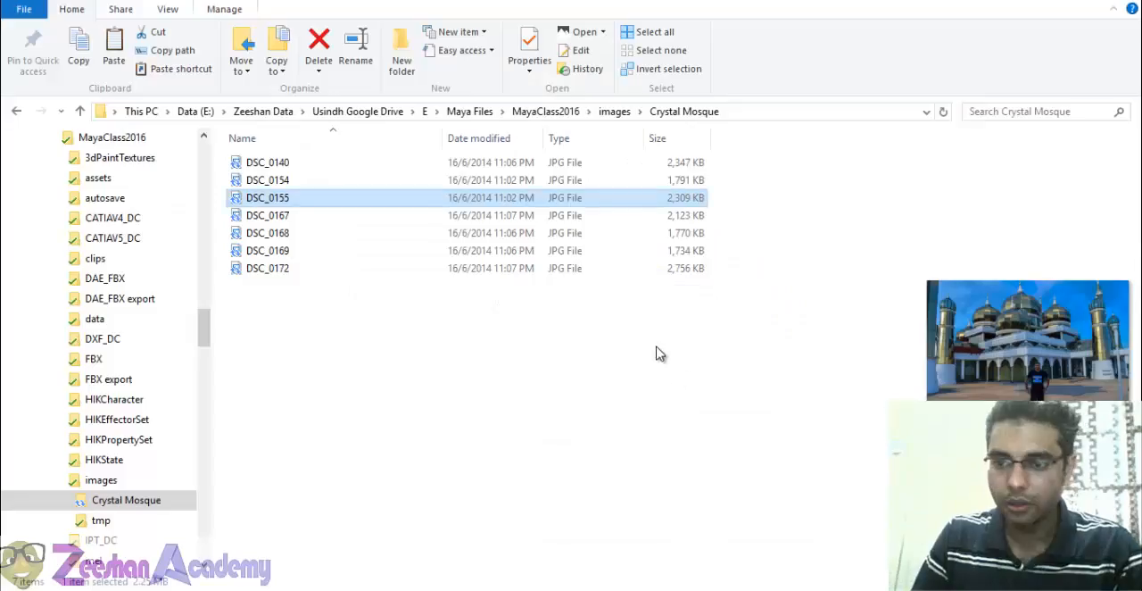
{"action": "key", "text": "alt+Tab"}
{"action": "key", "text": "alt+Tab"}
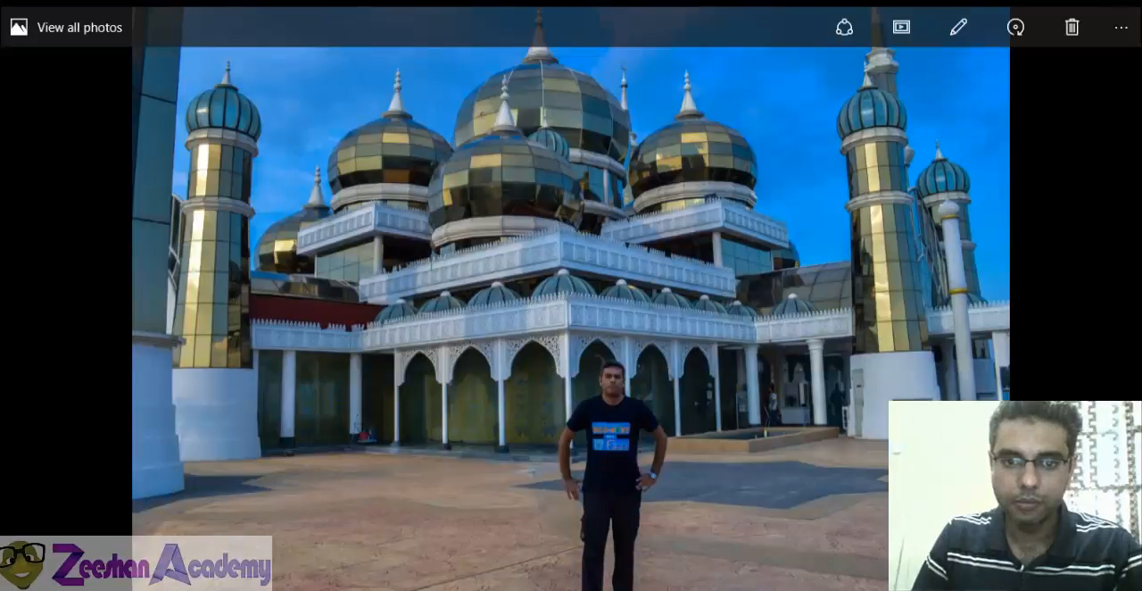
{"action": "key", "text": "alt+Tab"}
{"action": "right_click_drag", "start_coordinate": [514, 381], "coordinate": [686, 426], "text": "alt"}
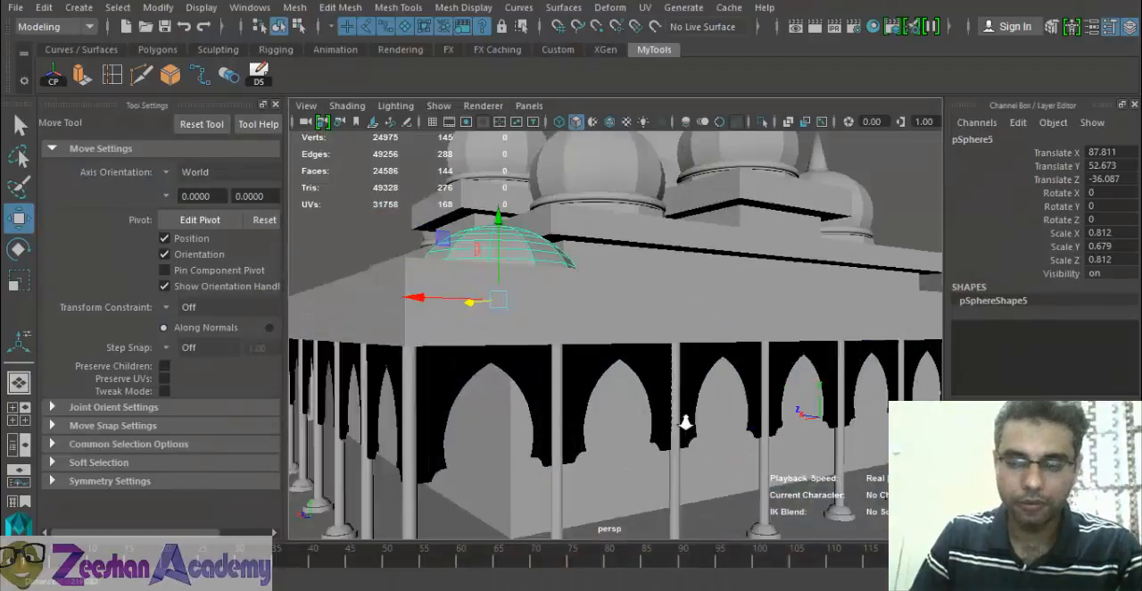
{"action": "left_click_drag", "start_coordinate": [686, 426], "coordinate": [732, 413], "text": "alt"}
{"action": "key", "text": "alt+Tab"}
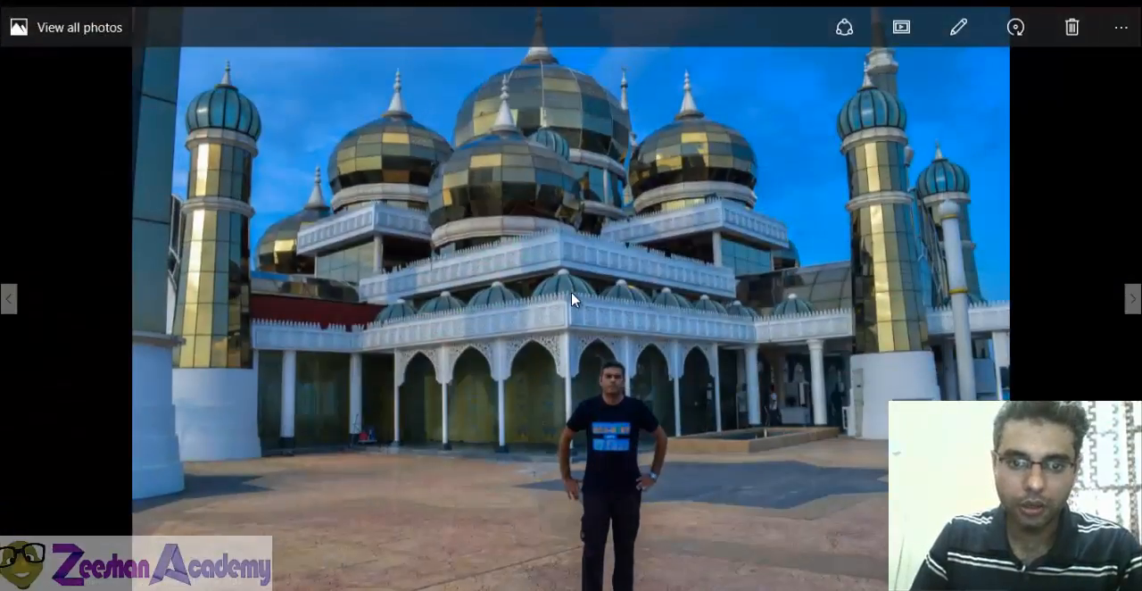
{"action": "key", "text": "alt+Tab"}
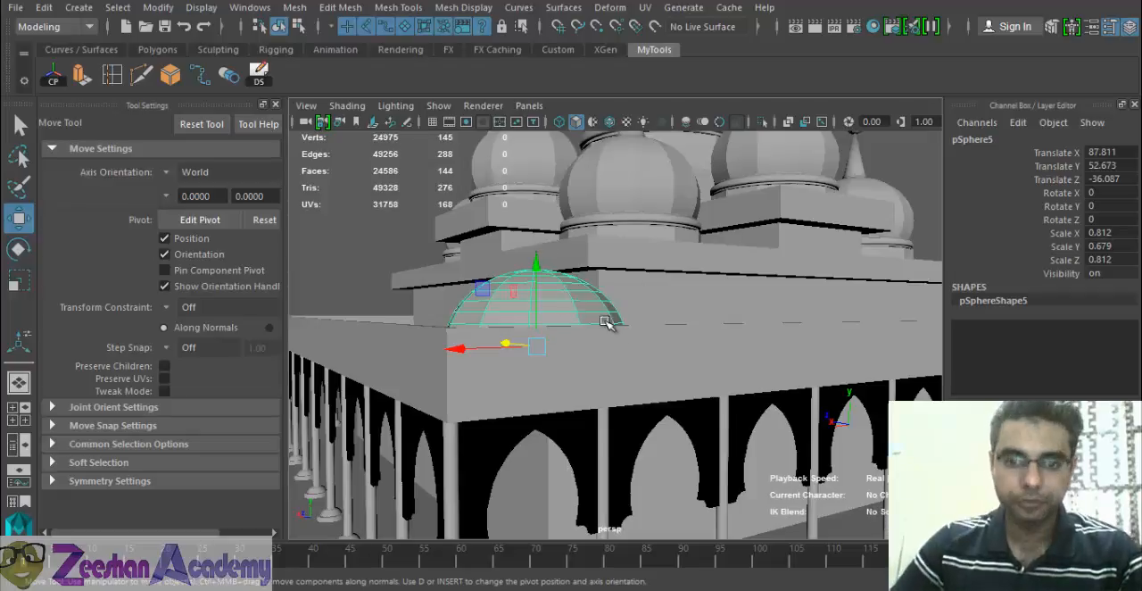
{"action": "key", "text": "alt+Tab"}
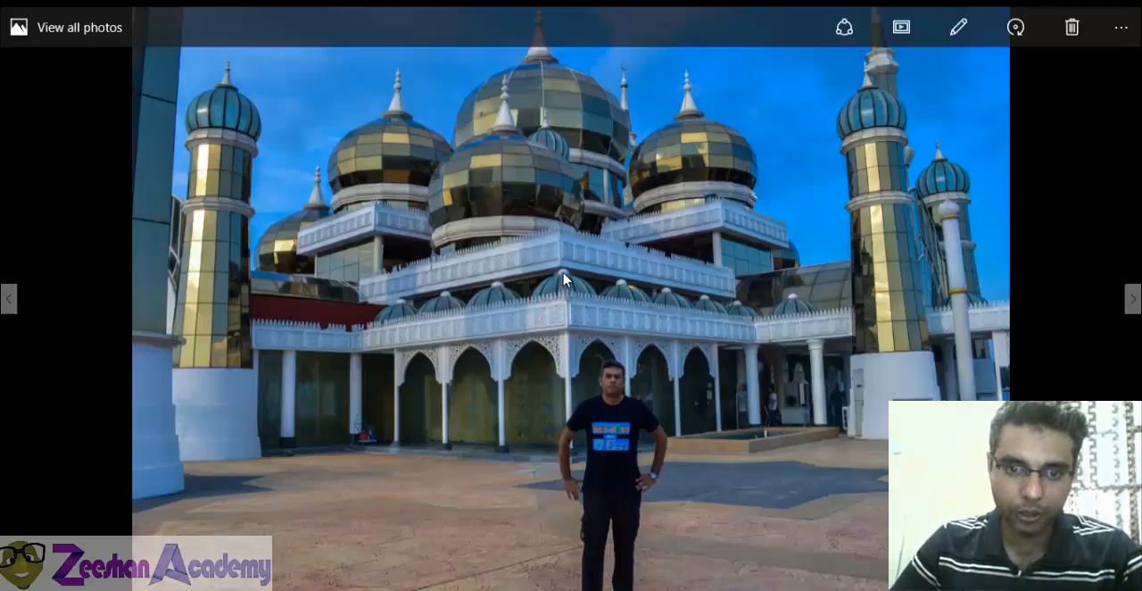
{"action": "key", "text": "alt+Tab"}
- Select the vertical edge loops on the front of the corner half-dome, from its top pole down to the base
{"action": "scroll", "coordinate": [539, 343], "scroll_direction": "up", "scroll_amount": 5}
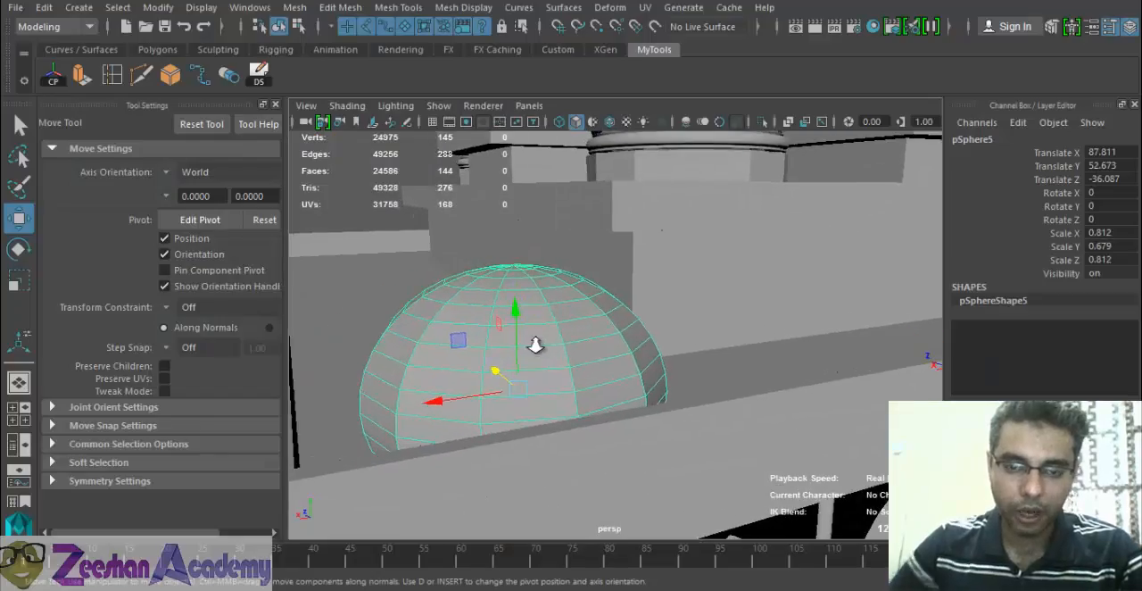
{"action": "middle_click_drag", "start_coordinate": [562, 348], "coordinate": [616, 353], "text": "alt"}
{"action": "right_click_drag", "start_coordinate": [582, 327], "coordinate": [583, 98]}
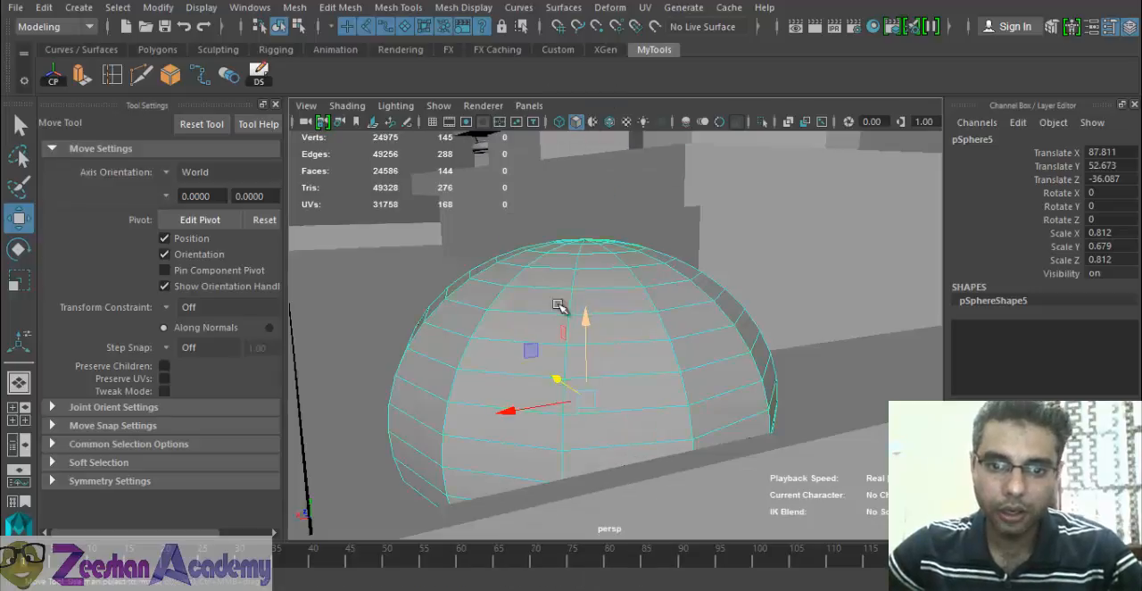
{"action": "double_click", "coordinate": [571, 324]}
{"action": "left_click_drag", "start_coordinate": [622, 327], "coordinate": [438, 371], "text": "alt"}
{"action": "double_click", "coordinate": [580, 334]}
{"action": "double_click", "coordinate": [431, 359], "text": "shift"}
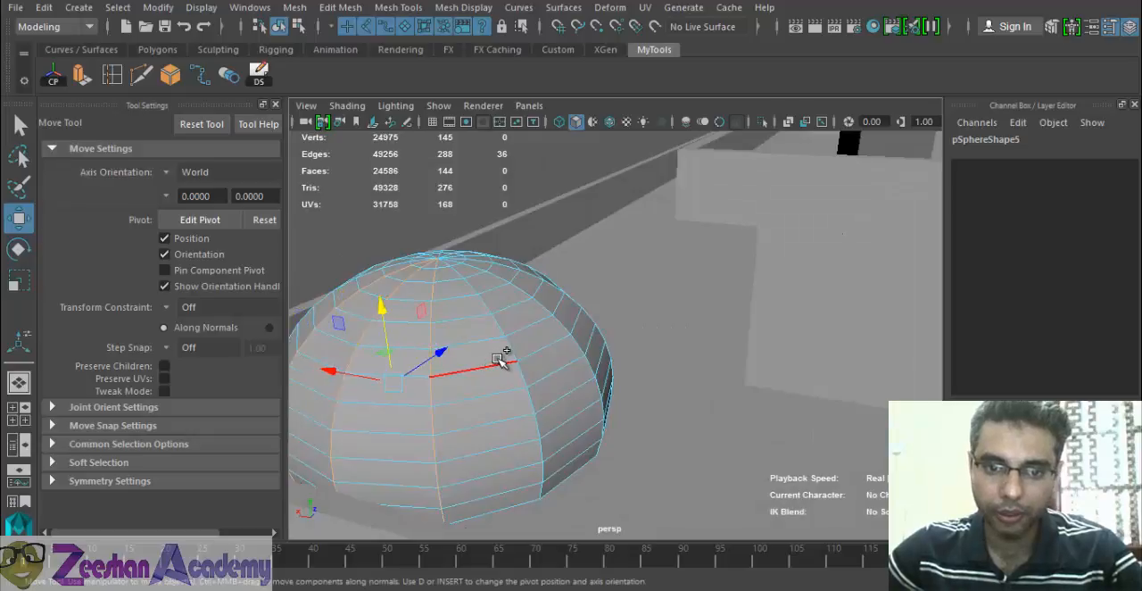
{"action": "double_click", "coordinate": [506, 343], "text": "shift"}
{"action": "double_click", "coordinate": [559, 319], "text": "shift"}
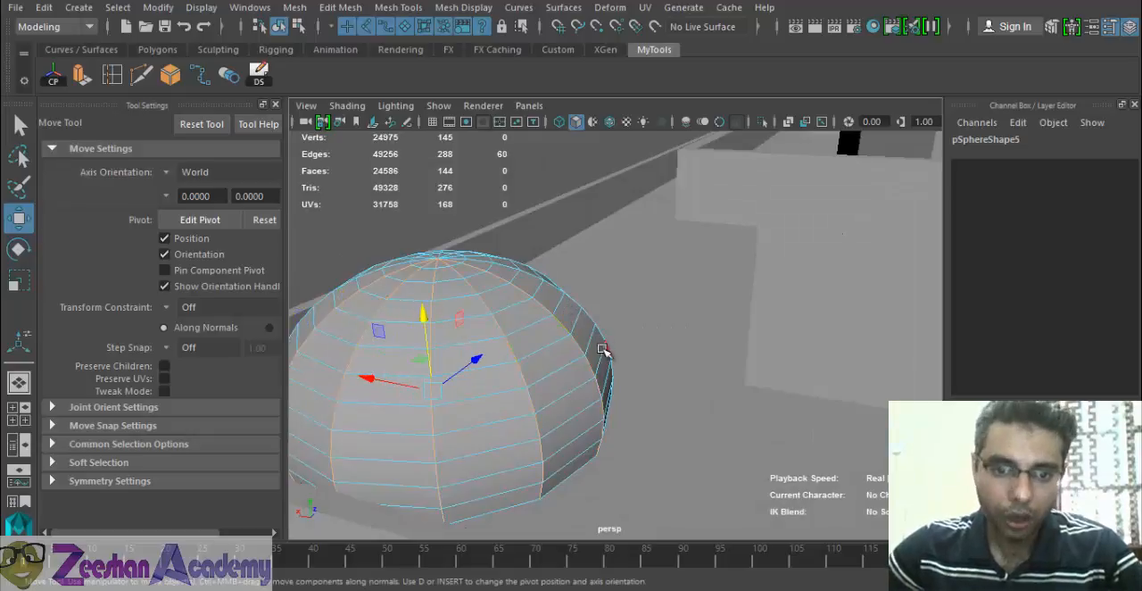
- Add the remaining vertical edge loops around the back and far side of the half-dome to the selection
{"action": "mouse_move", "coordinate": [535, 346]}
{"action": "left_mouse_down", "text": "alt"}
{"action": "mouse_move", "coordinate": [581, 374]}
{"action": "mouse_move", "coordinate": [528, 362]}
{"action": "left_mouse_up", "text": "alt"}
{"action": "double_click", "coordinate": [437, 365], "text": "shift"}
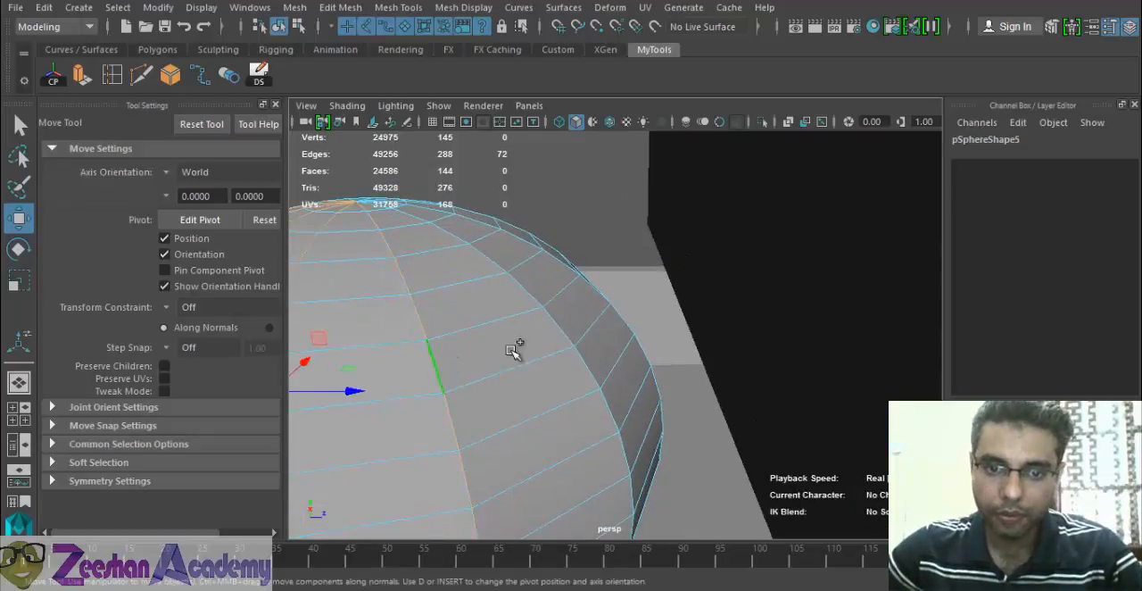
{"action": "double_click", "coordinate": [567, 323], "text": "shift"}
{"action": "left_click_drag", "start_coordinate": [619, 316], "coordinate": [469, 330], "text": "alt"}
{"action": "double_click", "coordinate": [588, 278], "text": "shift"}
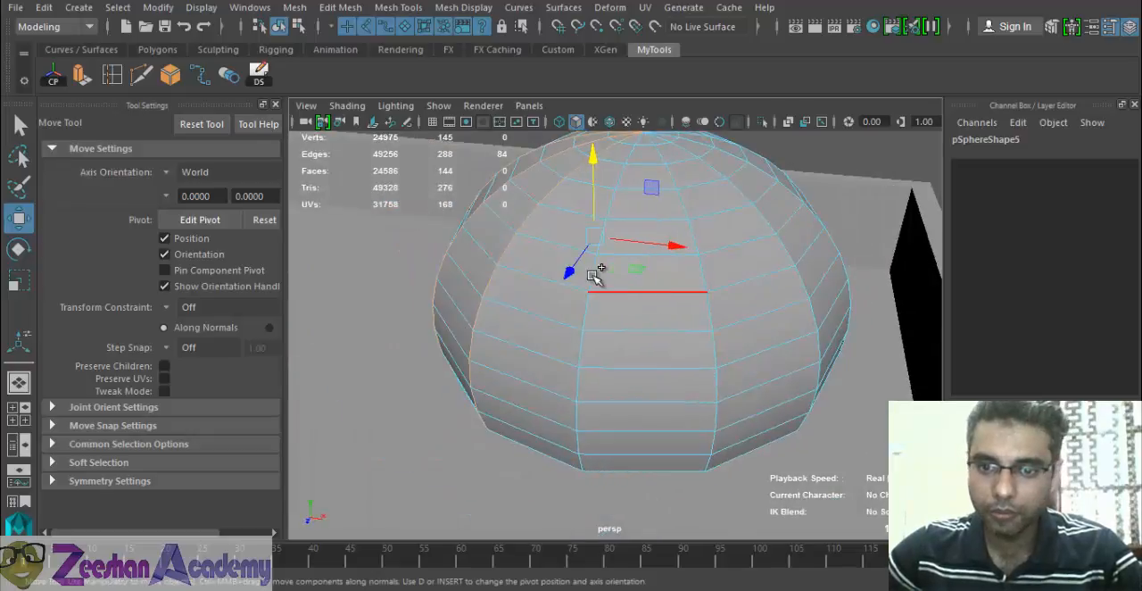
{"action": "double_click", "coordinate": [637, 274], "text": "shift"}
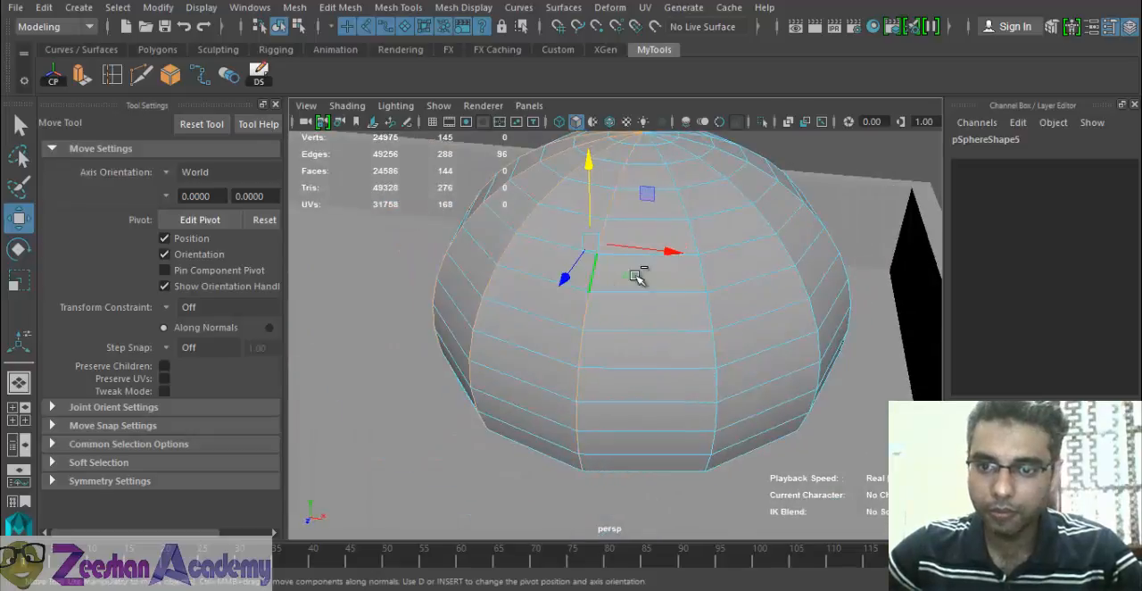
{"action": "double_click", "coordinate": [786, 248], "text": "shift"}
{"action": "middle_click_drag", "start_coordinate": [776, 283], "coordinate": [779, 384], "text": "alt"}
{"action": "left_click_drag", "start_coordinate": [779, 384], "coordinate": [638, 392], "text": "alt"}
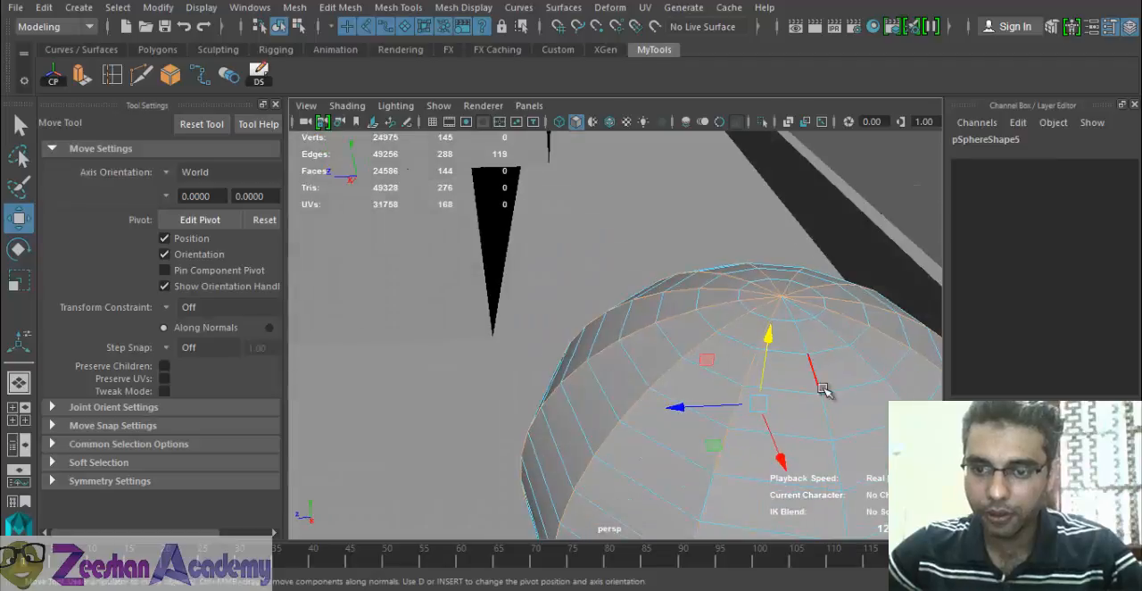
{"action": "double_click", "coordinate": [826, 403], "text": "shift"}
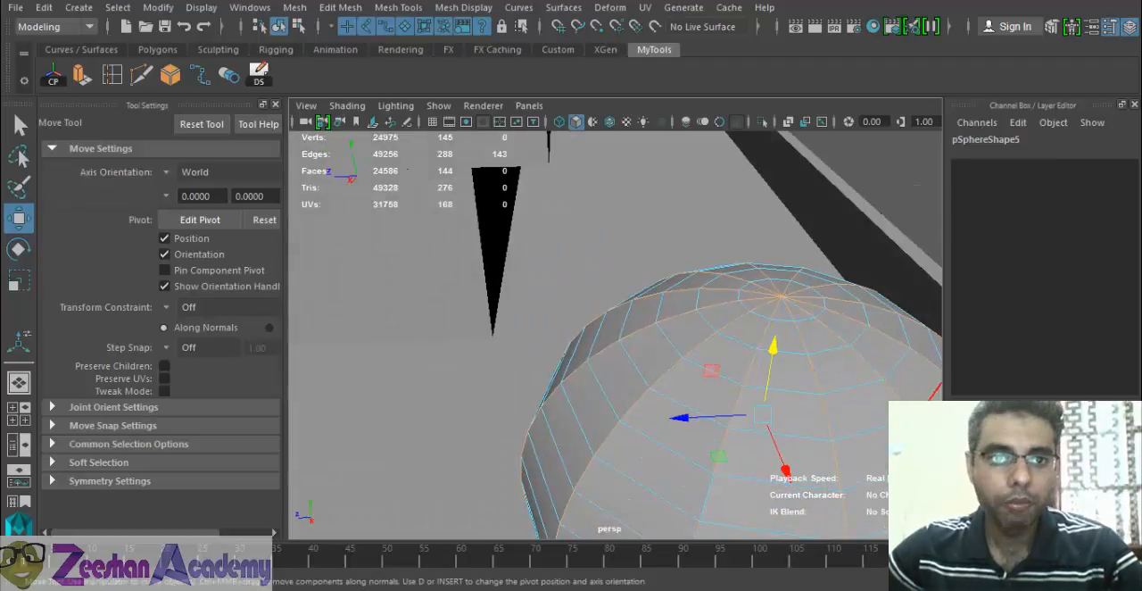
{"action": "left_click", "coordinate": [398, 7]}
{"action": "left_click", "coordinate": [400, 79]}
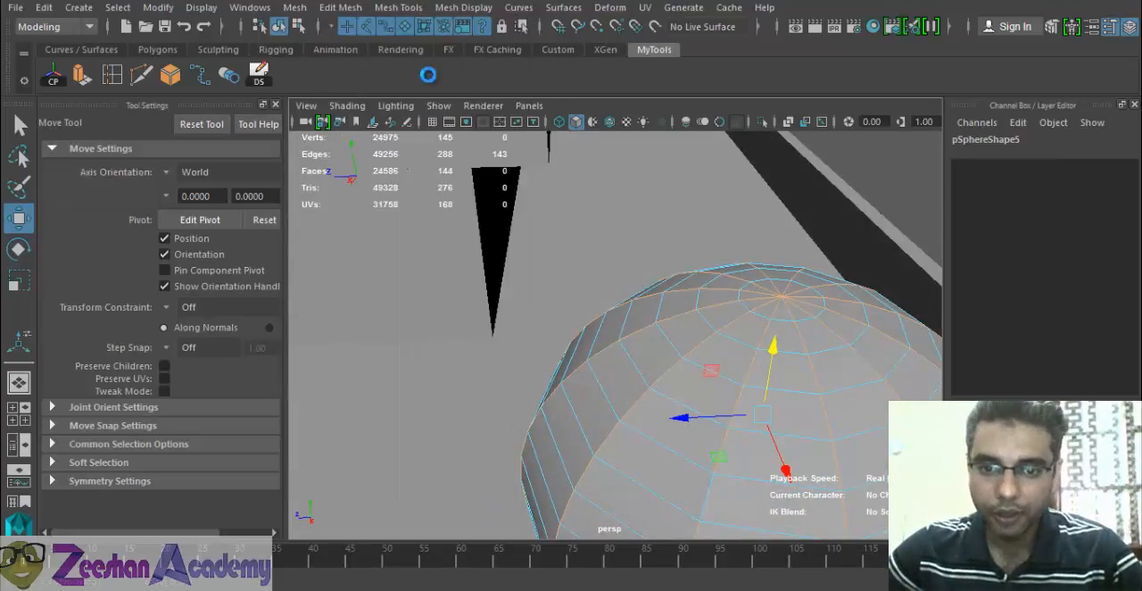
{"action": "middle_click_drag", "start_coordinate": [816, 357], "coordinate": [660, 263], "text": "alt"}
{"action": "right_click_drag", "start_coordinate": [660, 262], "coordinate": [651, 319], "text": "alt"}
{"action": "left_click_drag", "start_coordinate": [650, 319], "coordinate": [620, 330], "text": "alt"}
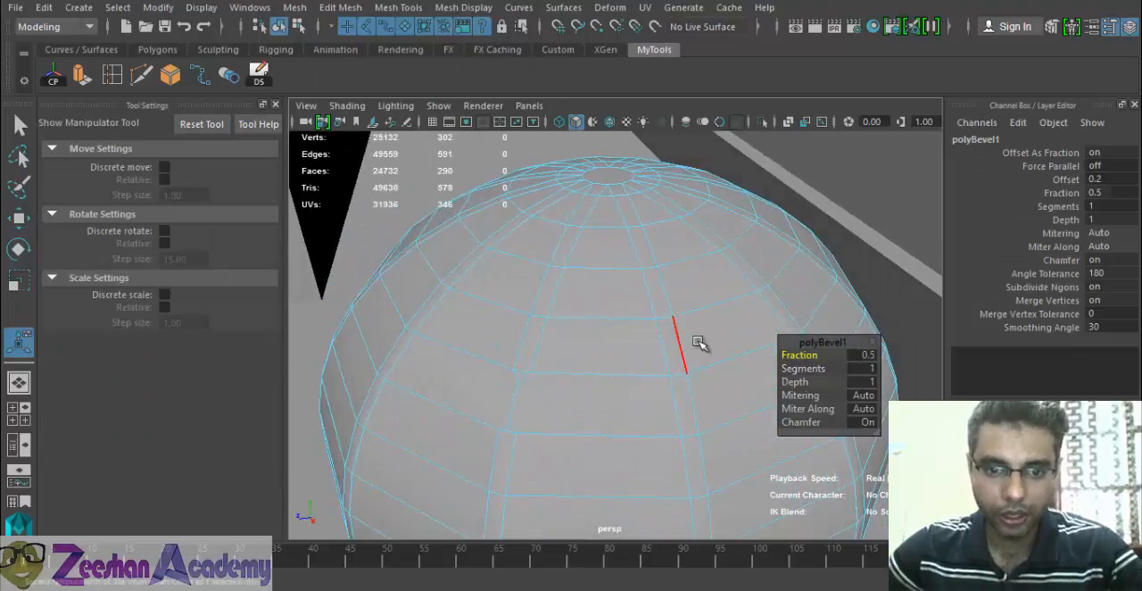
{"action": "key", "text": "ctrl+z"}
- Complete the vertical edge selection on the half-dome and bevel it with a fraction of 0.48
{"action": "right_click_drag", "start_coordinate": [642, 342], "coordinate": [549, 371], "text": "alt"}
{"action": "left_click_drag", "start_coordinate": [549, 371], "coordinate": [563, 370], "text": "alt"}
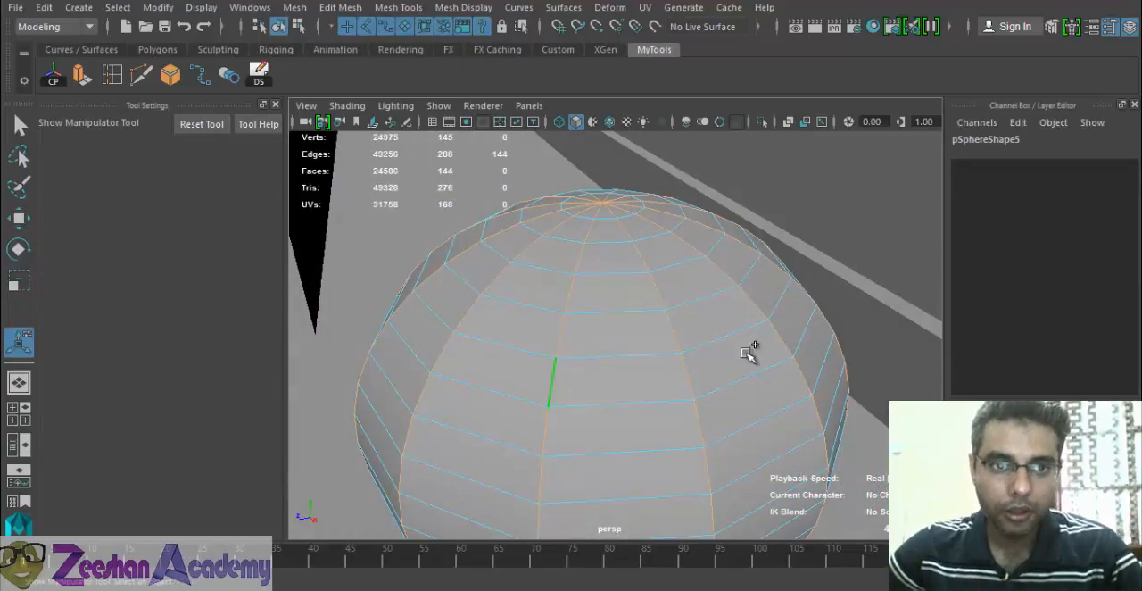
{"action": "left_click", "coordinate": [340, 7]}
{"action": "left_click", "coordinate": [356, 67]}
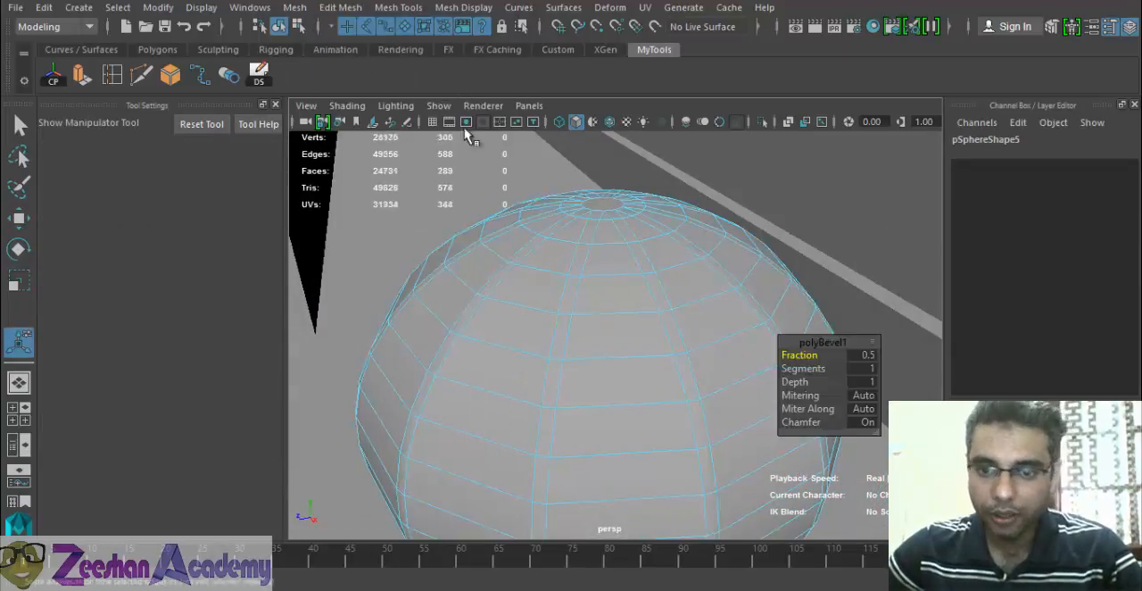
{"action": "left_click_drag", "start_coordinate": [467, 127], "coordinate": [617, 329], "text": "alt"}
{"action": "left_click_drag", "start_coordinate": [815, 358], "coordinate": [811, 360]}
- Switch the half-dome to face selection and select the first three narrow bevelled strips together with the top cap
{"action": "left_click_drag", "start_coordinate": [504, 335], "coordinate": [615, 349], "text": "alt"}
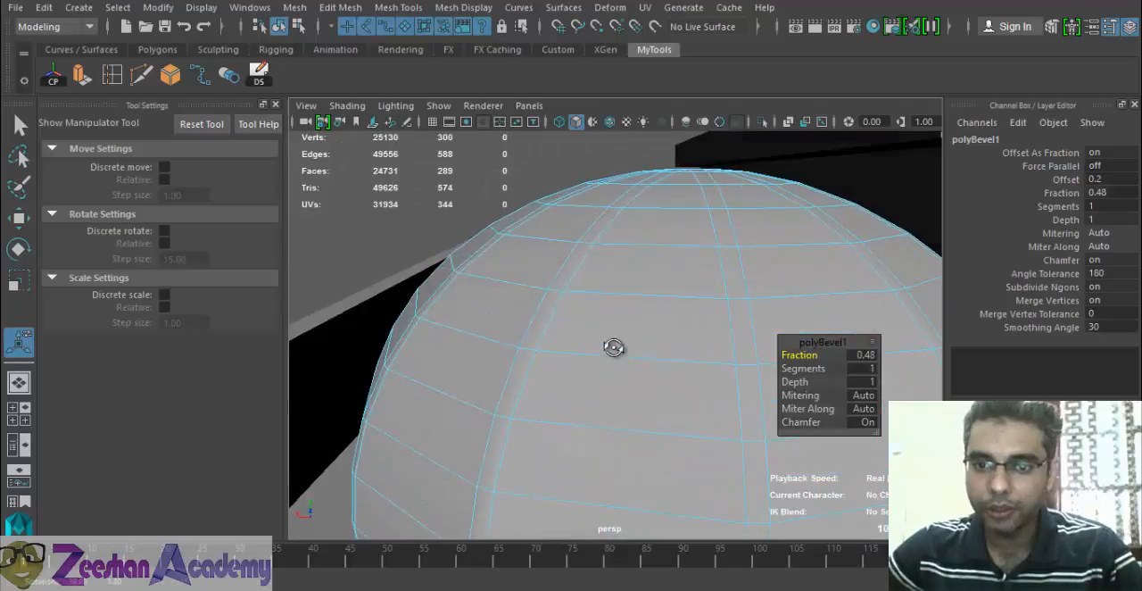
{"action": "right_click_drag", "start_coordinate": [727, 259], "coordinate": [735, 218]}
{"action": "key", "text": "q"}
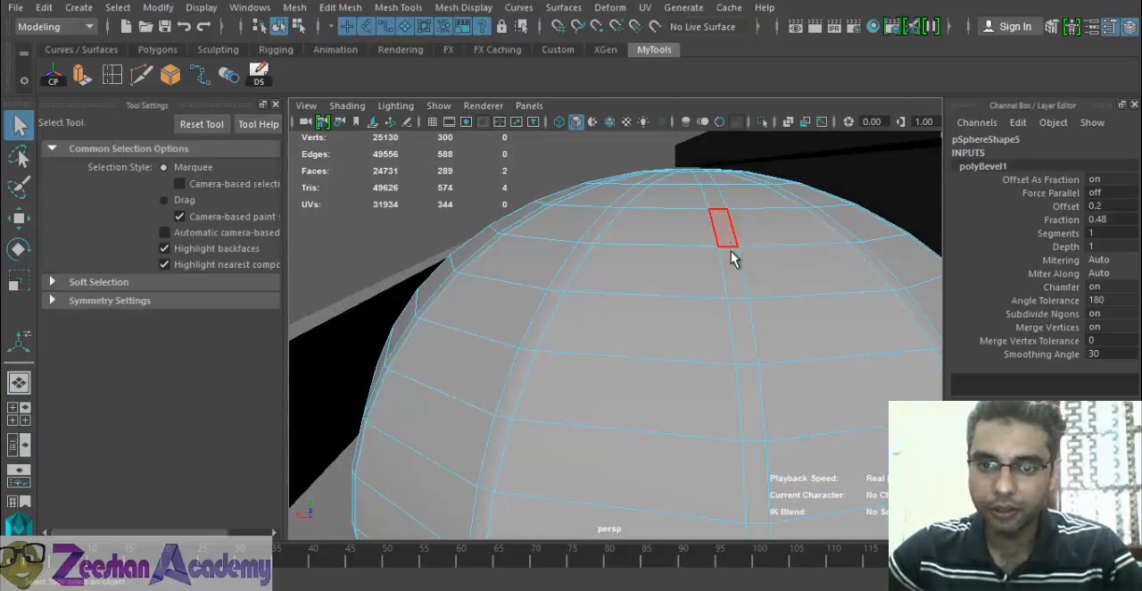
{"action": "left_click", "coordinate": [731, 258]}
{"action": "left_click", "coordinate": [738, 225], "text": "shift"}
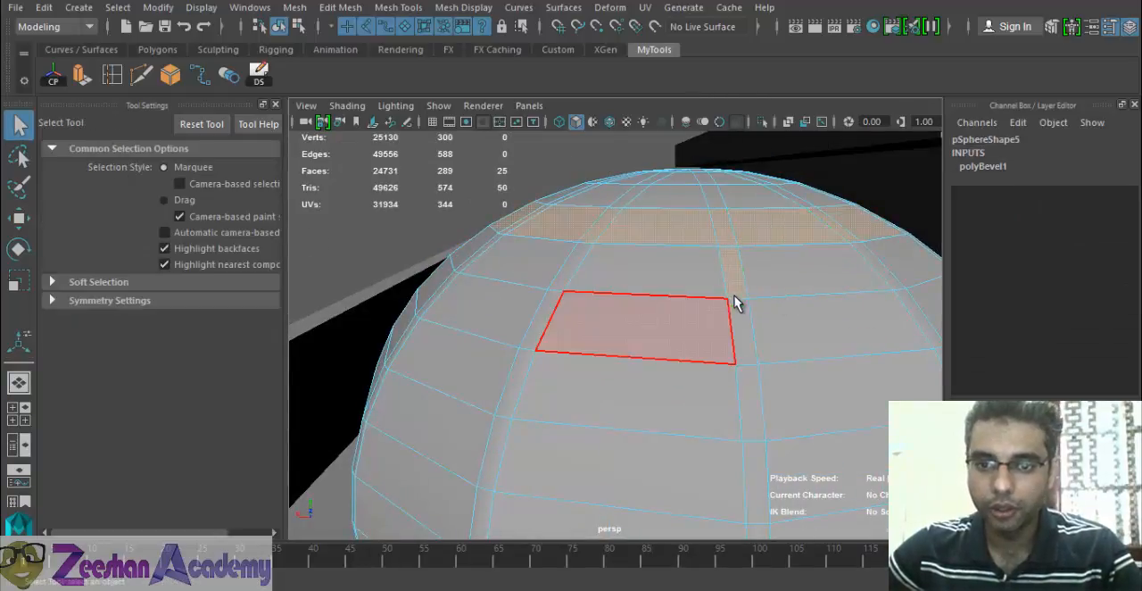
{"action": "double_click", "coordinate": [729, 230]}
{"action": "left_click_drag", "start_coordinate": [765, 319], "coordinate": [734, 331], "text": "alt"}
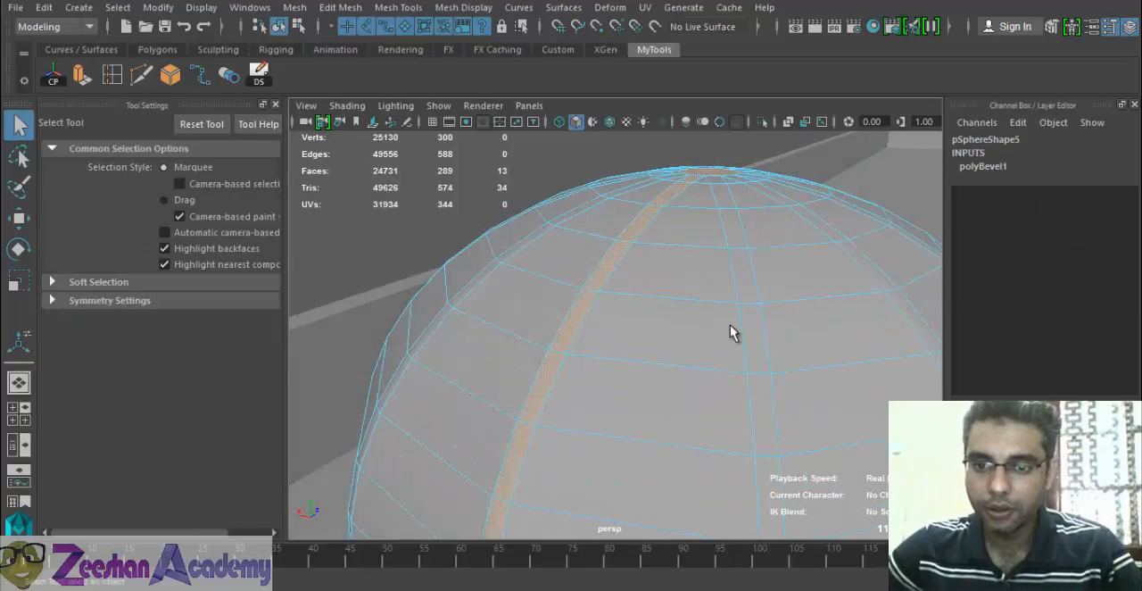
{"action": "double_click", "coordinate": [748, 295], "text": "shift"}
{"action": "left_click", "coordinate": [868, 266], "text": "shift"}
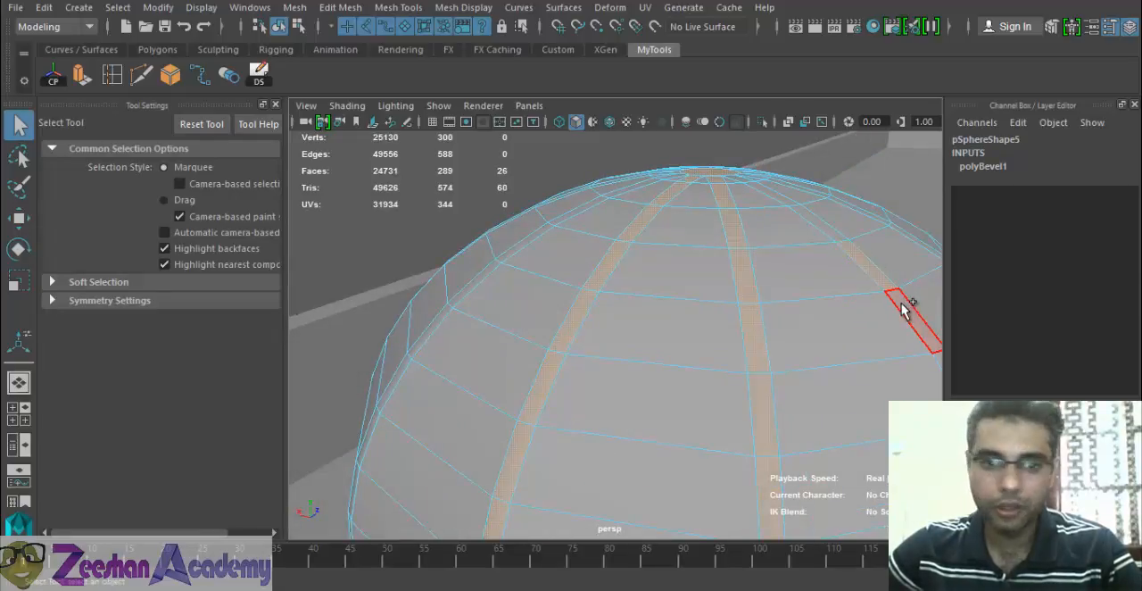
{"action": "double_click", "coordinate": [901, 312], "text": "shift"}
- Add the next four narrow bevelled strips around the half-dome to the face selection
{"action": "left_click_drag", "start_coordinate": [491, 314], "coordinate": [689, 344], "text": "alt"}
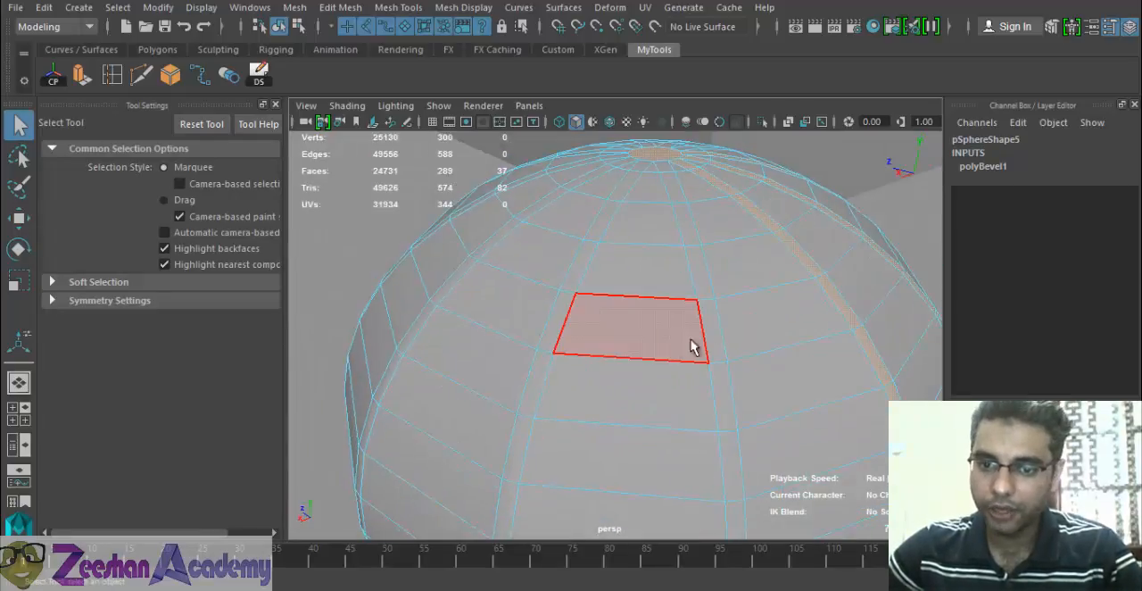
{"action": "left_click", "coordinate": [708, 339], "text": "shift"}
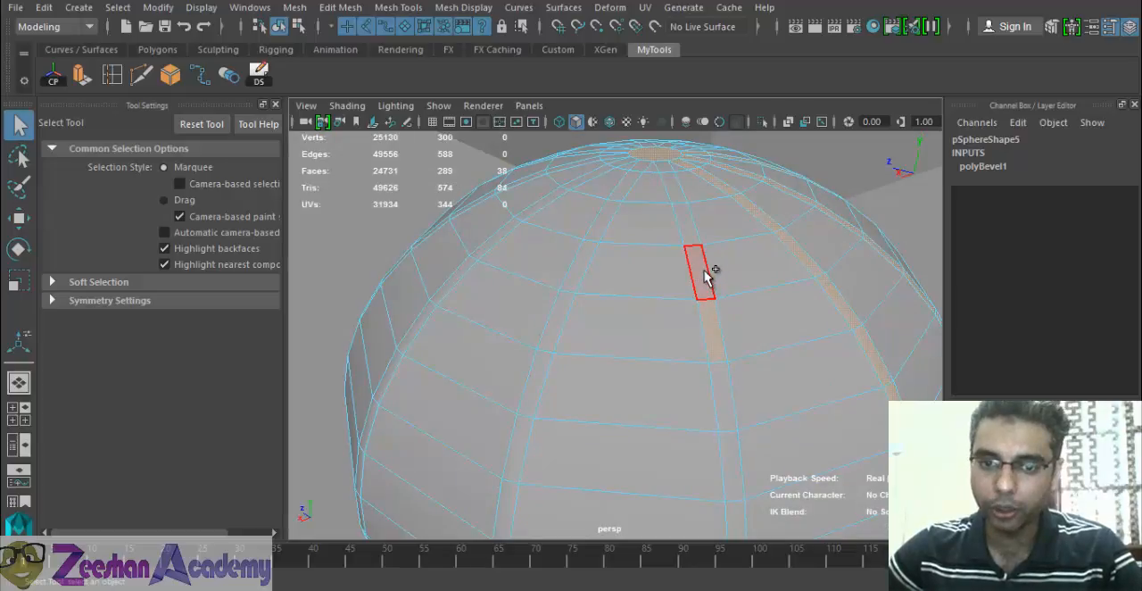
{"action": "double_click", "coordinate": [702, 269], "text": "shift"}
{"action": "left_click", "coordinate": [570, 287], "text": "shift"}
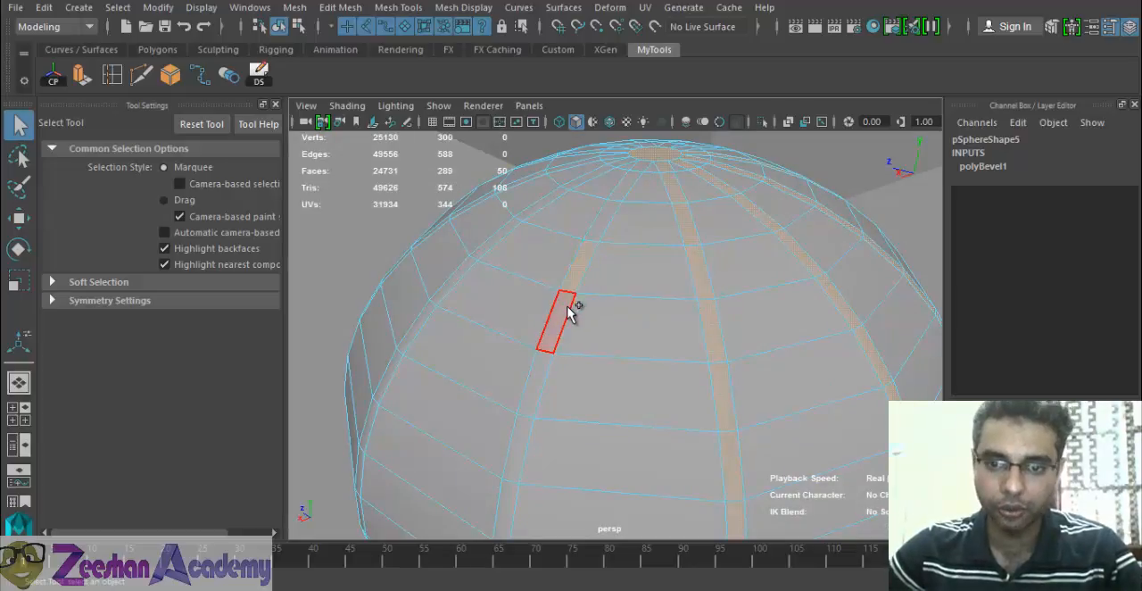
{"action": "double_click", "coordinate": [568, 306], "text": "shift"}
{"action": "left_click_drag", "start_coordinate": [538, 364], "coordinate": [649, 378], "text": "alt"}
{"action": "left_click", "coordinate": [603, 348], "text": "shift"}
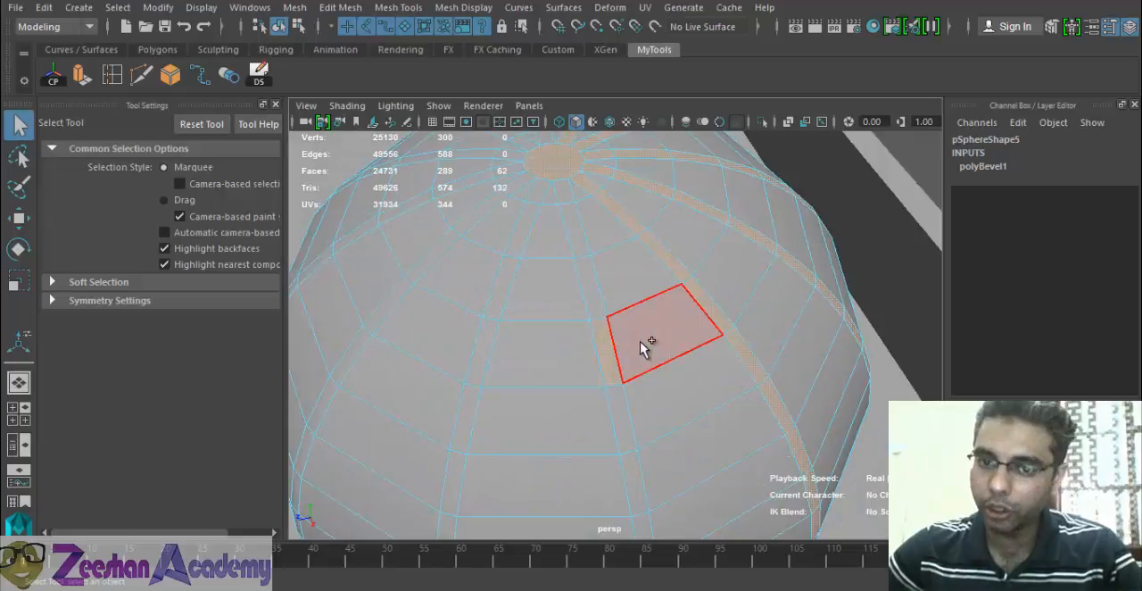
{"action": "double_click", "coordinate": [601, 313], "text": "shift"}
{"action": "double_click", "coordinate": [496, 319], "text": "shift"}
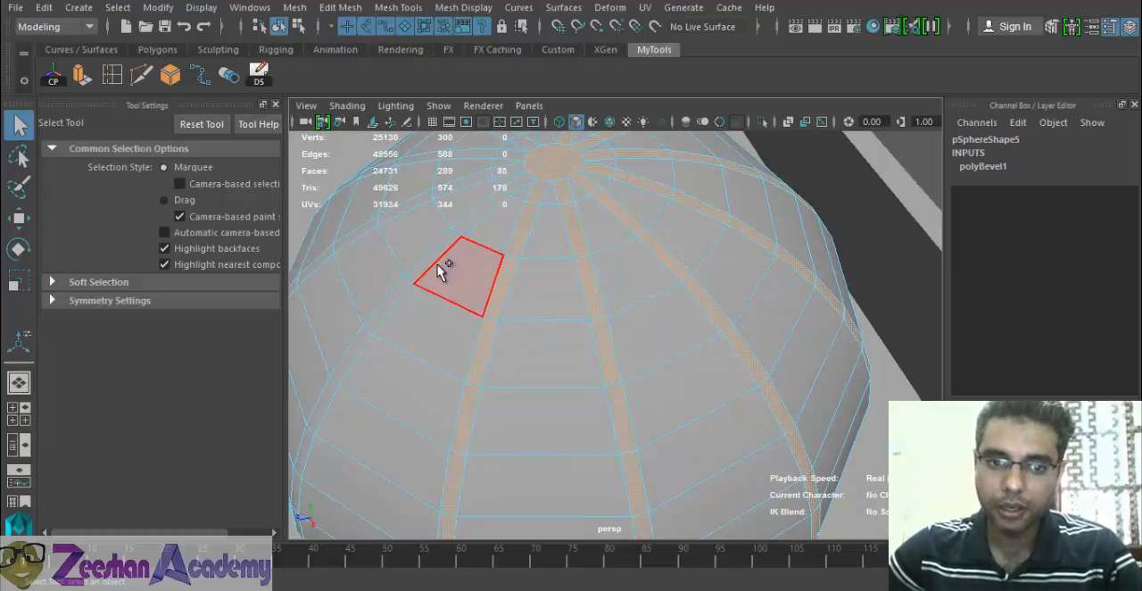
- Add the remaining narrow bevelled strips to the selection so all the ribs and the top cap are included
{"action": "left_click_drag", "start_coordinate": [477, 316], "coordinate": [569, 341], "text": "alt"}
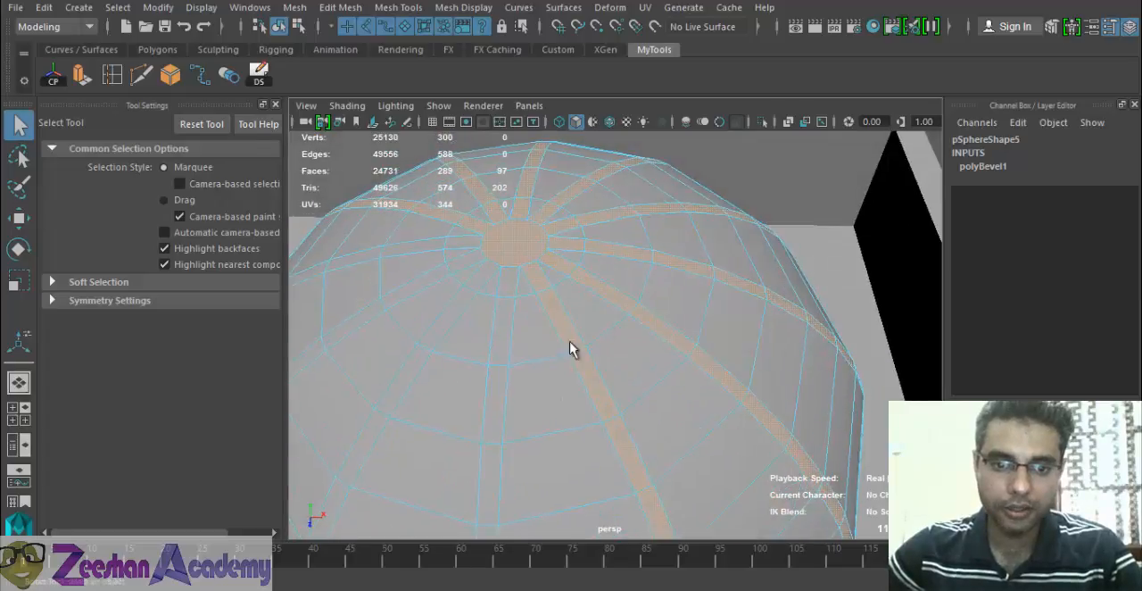
{"action": "left_click", "coordinate": [498, 347], "text": "shift"}
{"action": "double_click", "coordinate": [496, 381], "text": "shift"}
{"action": "double_click", "coordinate": [420, 357], "text": "shift"}
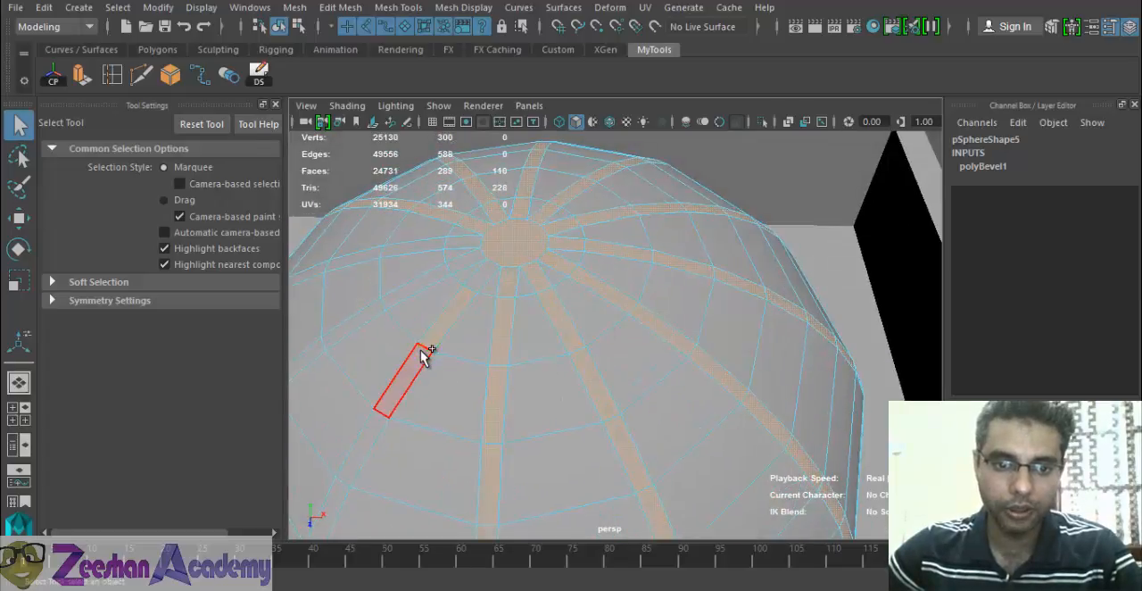
{"action": "left_click_drag", "start_coordinate": [378, 313], "coordinate": [387, 273], "text": "alt"}
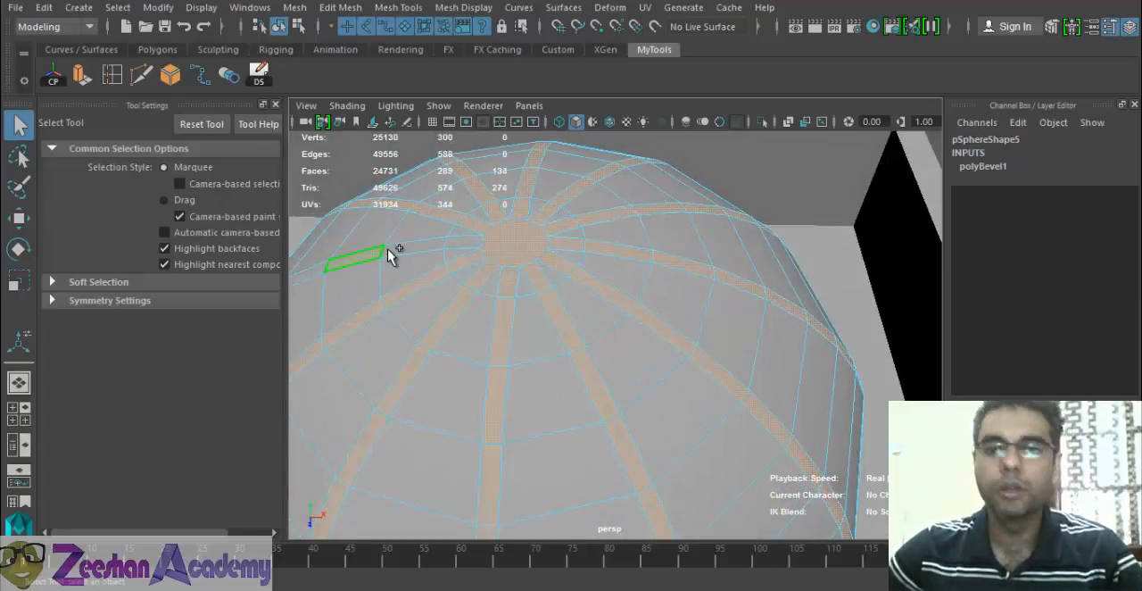
{"action": "double_click", "coordinate": [406, 249], "text": "shift"}
{"action": "left_click_drag", "start_coordinate": [526, 337], "coordinate": [524, 179], "text": "alt"}
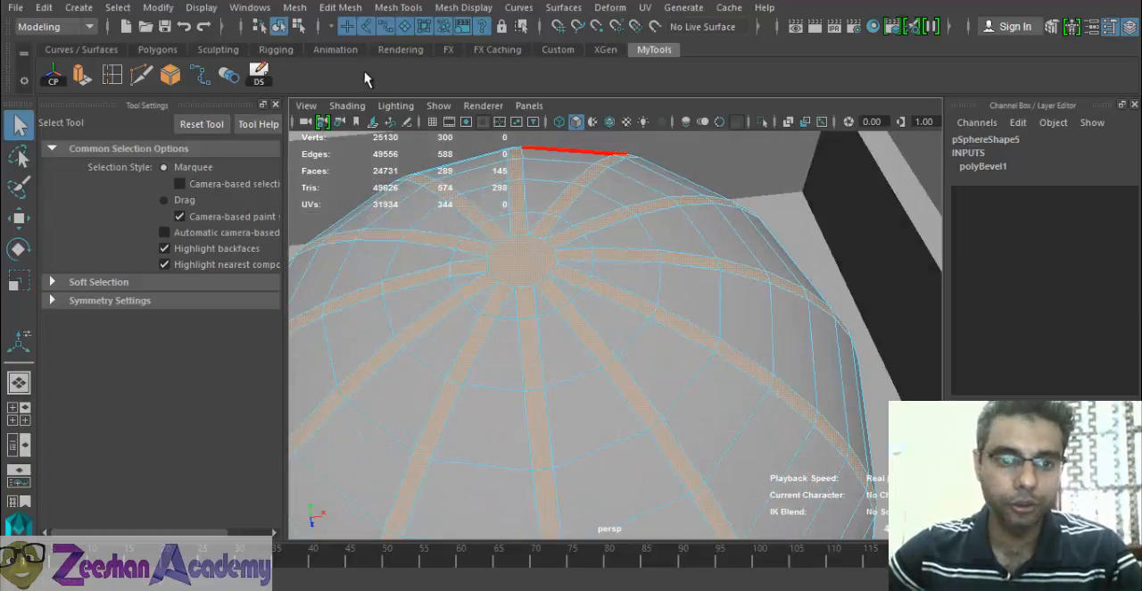
- Extrude the selected rib strips and top cap outward with a Local Translate Z of 0.155
{"action": "key", "text": "ctrl+e"}
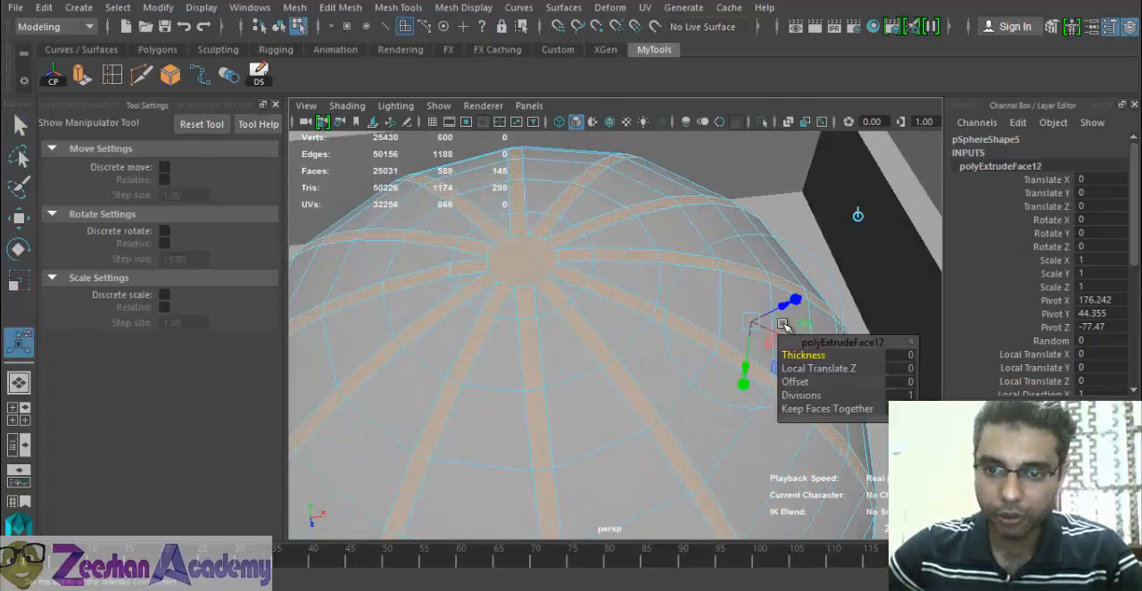
{"action": "left_click_drag", "start_coordinate": [783, 312], "coordinate": [449, 281]}
{"action": "right_click_drag", "start_coordinate": [474, 300], "coordinate": [541, 437], "text": "alt"}
{"action": "mouse_move", "coordinate": [540, 437]}
{"action": "left_mouse_down", "text": "alt"}
{"action": "mouse_move", "coordinate": [520, 389]}
{"action": "mouse_move", "coordinate": [536, 428]}
{"action": "left_mouse_up", "text": "alt"}
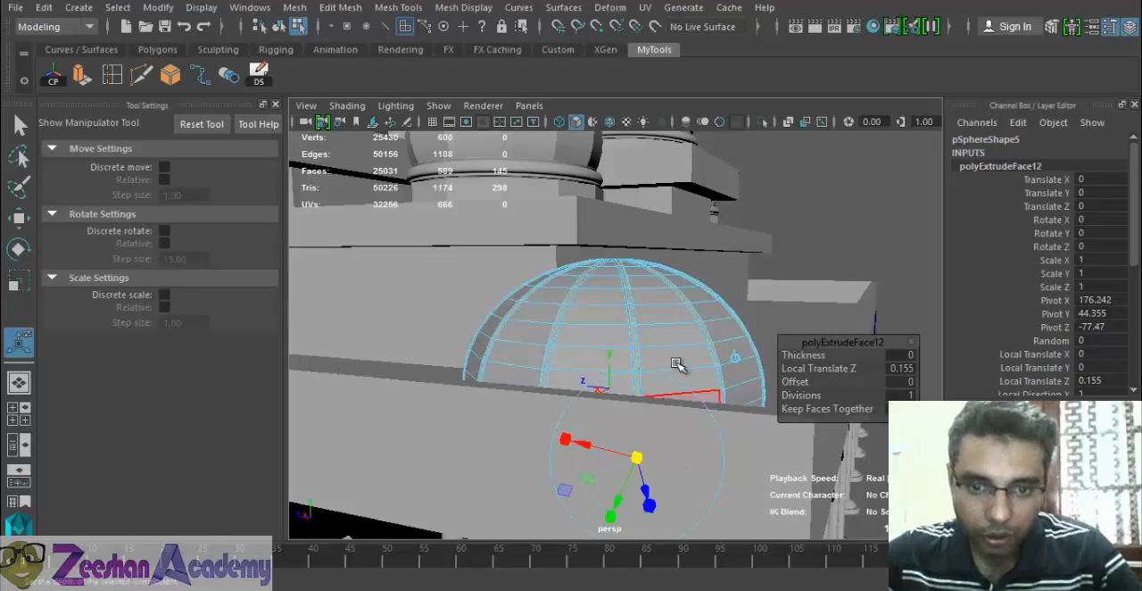
- Examine the raised ribs of the half-dome up close, return to object selection and deselect the half-dome
{"action": "left_click_drag", "start_coordinate": [678, 365], "coordinate": [600, 398], "text": "alt"}
{"action": "right_click_drag", "start_coordinate": [599, 398], "coordinate": [658, 442], "text": "alt"}
{"action": "left_click_drag", "start_coordinate": [658, 442], "coordinate": [460, 402], "text": "alt"}
{"action": "right_click_drag", "start_coordinate": [461, 402], "coordinate": [600, 319], "text": "alt"}
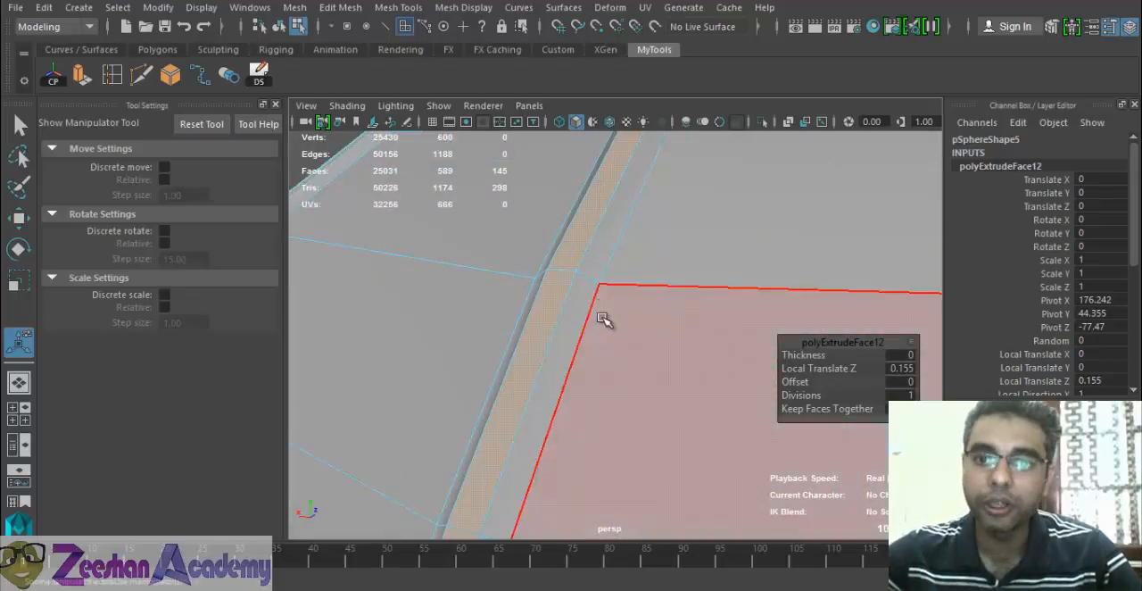
{"action": "left_click_drag", "start_coordinate": [628, 308], "coordinate": [718, 231], "text": "alt"}
{"action": "right_click_drag", "start_coordinate": [718, 231], "coordinate": [648, 365], "text": "alt"}
{"action": "right_click_drag", "start_coordinate": [707, 241], "coordinate": [535, 318], "text": "alt"}
{"action": "left_click_drag", "start_coordinate": [535, 317], "coordinate": [658, 270], "text": "alt"}
{"action": "right_click_drag", "start_coordinate": [657, 269], "coordinate": [739, 117]}
{"action": "left_click", "coordinate": [600, 327]}
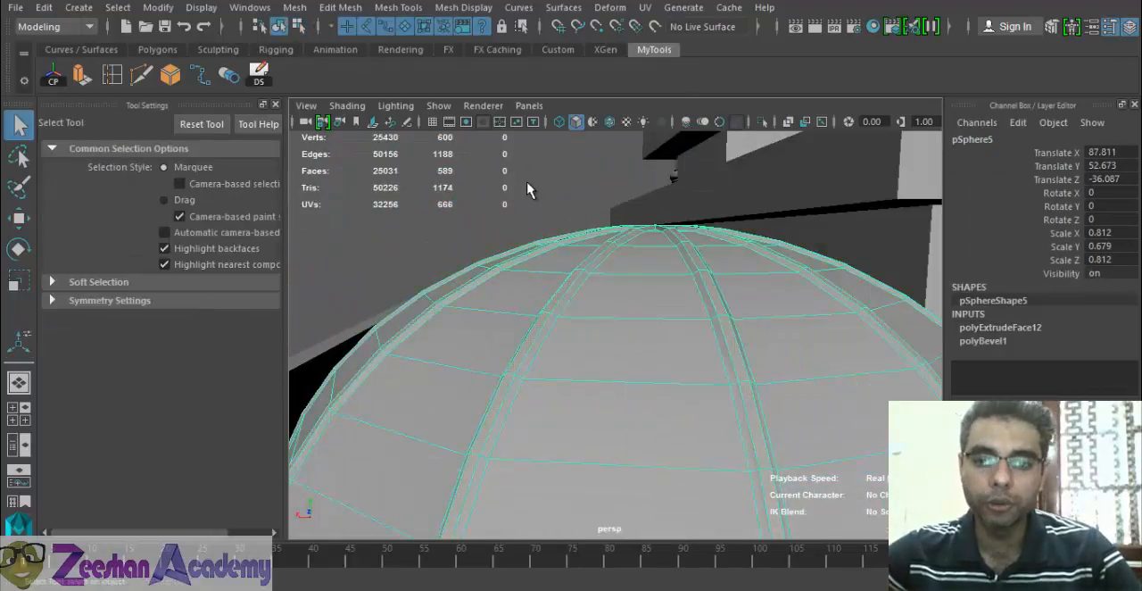
{"action": "left_click", "coordinate": [530, 186]}
- Compare the ribbed half-dome at the roof corner with the small domes behind the parapet in the reference photo
{"action": "right_click_drag", "start_coordinate": [530, 186], "coordinate": [581, 372], "text": "alt"}
{"action": "left_click_drag", "start_coordinate": [580, 372], "coordinate": [800, 392], "text": "alt"}
{"action": "right_click_drag", "start_coordinate": [800, 392], "coordinate": [624, 397], "text": "alt"}
{"action": "left_click_drag", "start_coordinate": [625, 397], "coordinate": [688, 423], "text": "alt"}
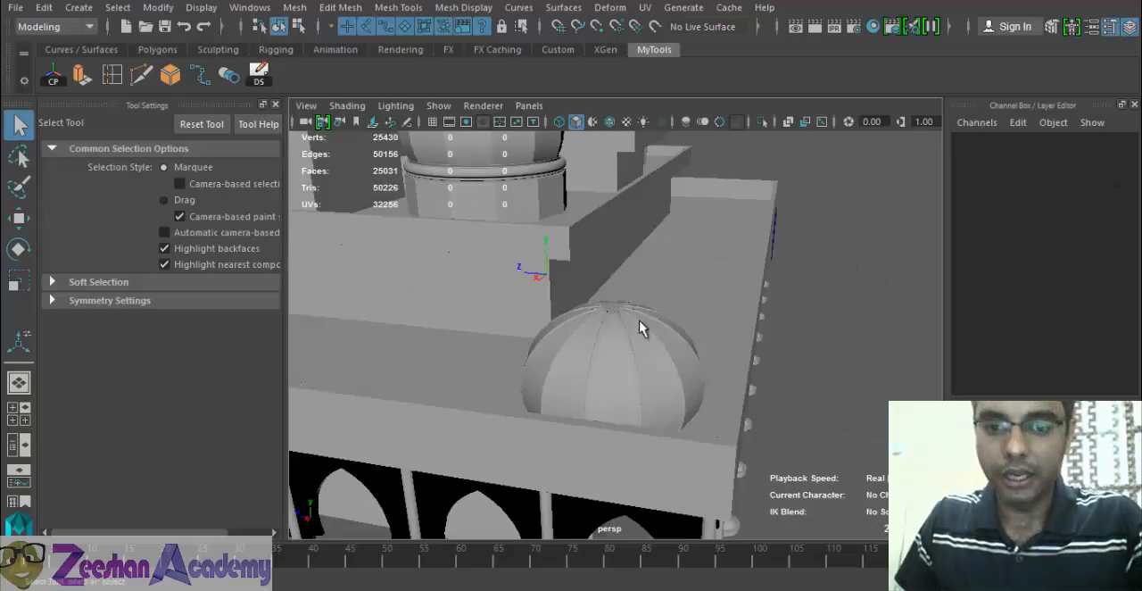
{"action": "left_click_drag", "start_coordinate": [639, 320], "coordinate": [655, 326], "text": "alt"}
{"action": "key", "text": "alt+Tab"}
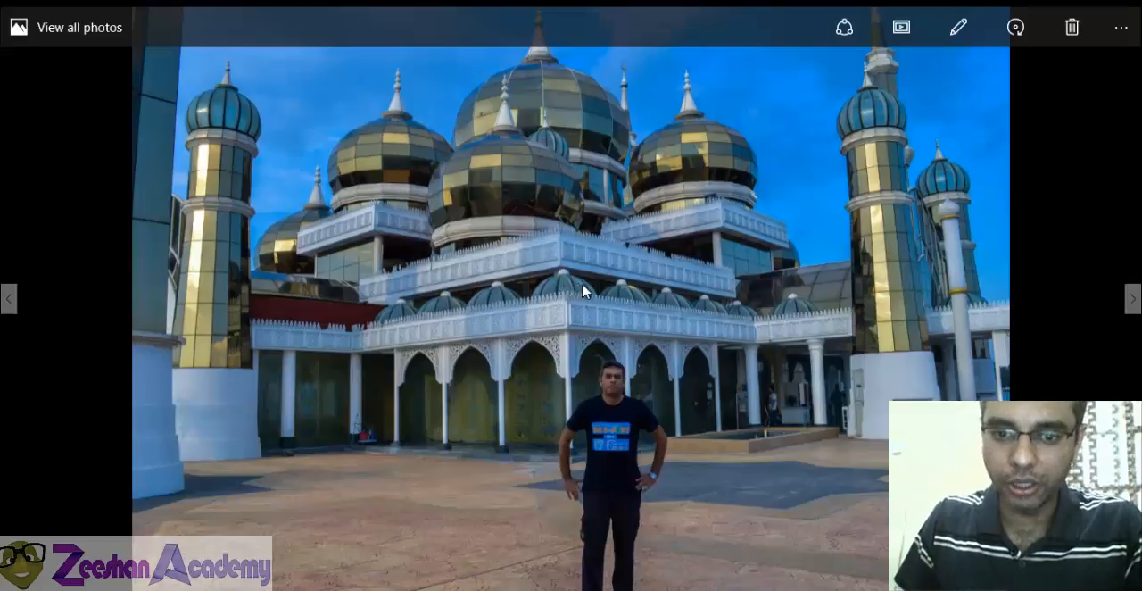
{"action": "key", "text": "alt+Tab"}
- Duplicate the ribbed half-dome at the roof corner and raise the copy to Translate Y 63.492
{"action": "left_click_drag", "start_coordinate": [582, 284], "coordinate": [510, 312], "text": "alt"}
{"action": "left_click", "coordinate": [647, 378]}
{"action": "left_click_drag", "start_coordinate": [647, 378], "coordinate": [561, 355], "text": "alt"}
{"action": "right_click_drag", "start_coordinate": [561, 355], "coordinate": [626, 387], "text": "alt"}
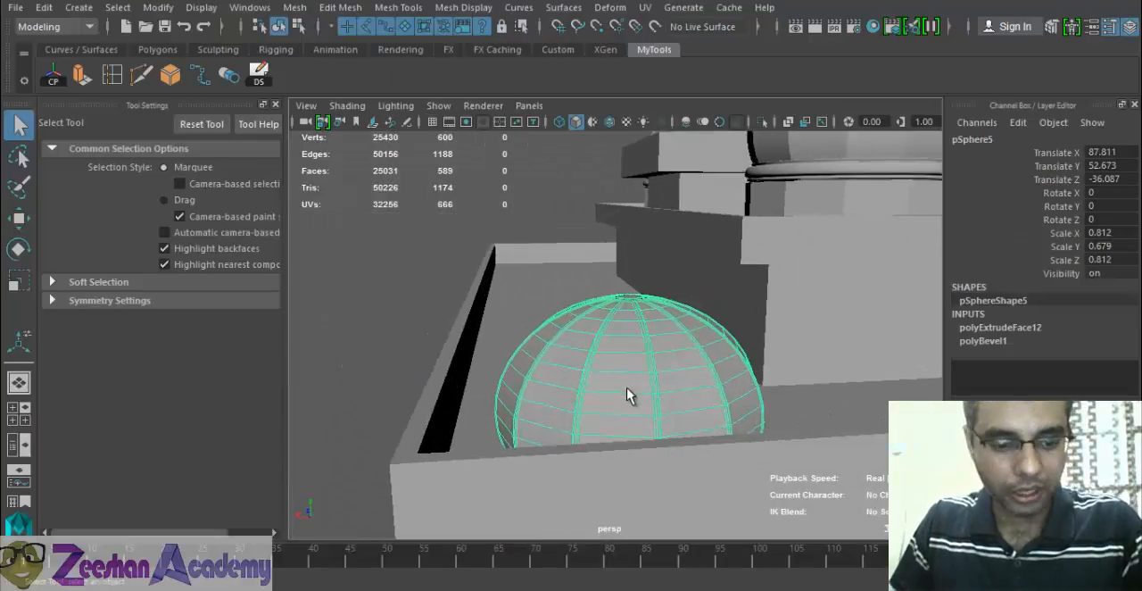
{"action": "left_click_drag", "start_coordinate": [627, 387], "coordinate": [535, 372], "text": "alt"}
{"action": "key", "text": "ctrl+d"}
{"action": "key", "text": "w"}
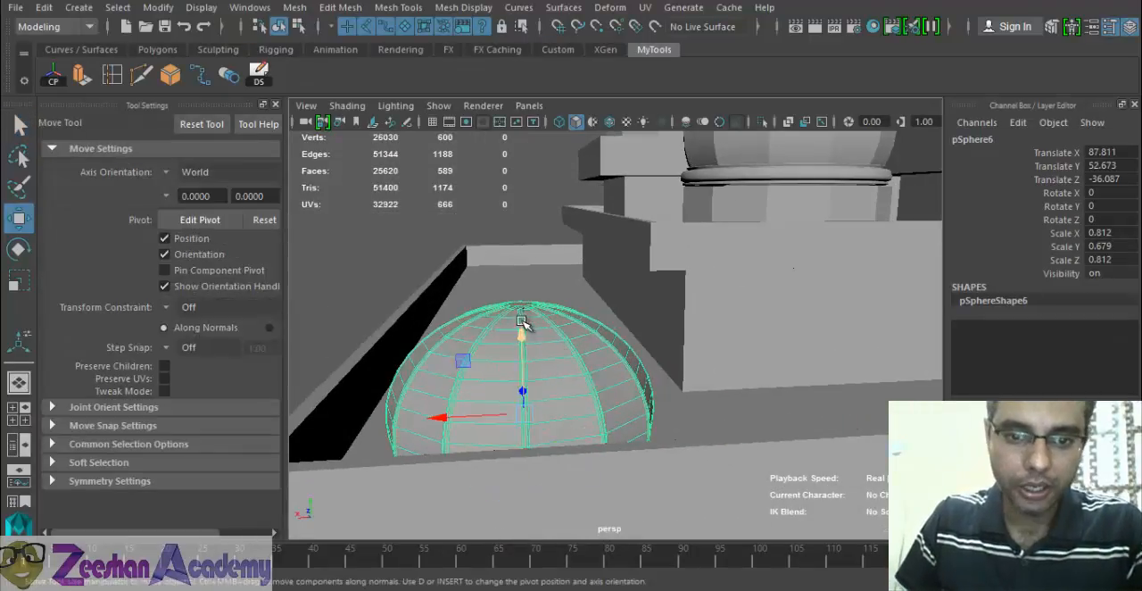
{"action": "left_click_drag", "start_coordinate": [522, 321], "coordinate": [525, 219]}
- Shrink the raised copy into a small top dome with Scale X and Z 0.152 and Scale Y 0.17
{"action": "key", "text": "r"}
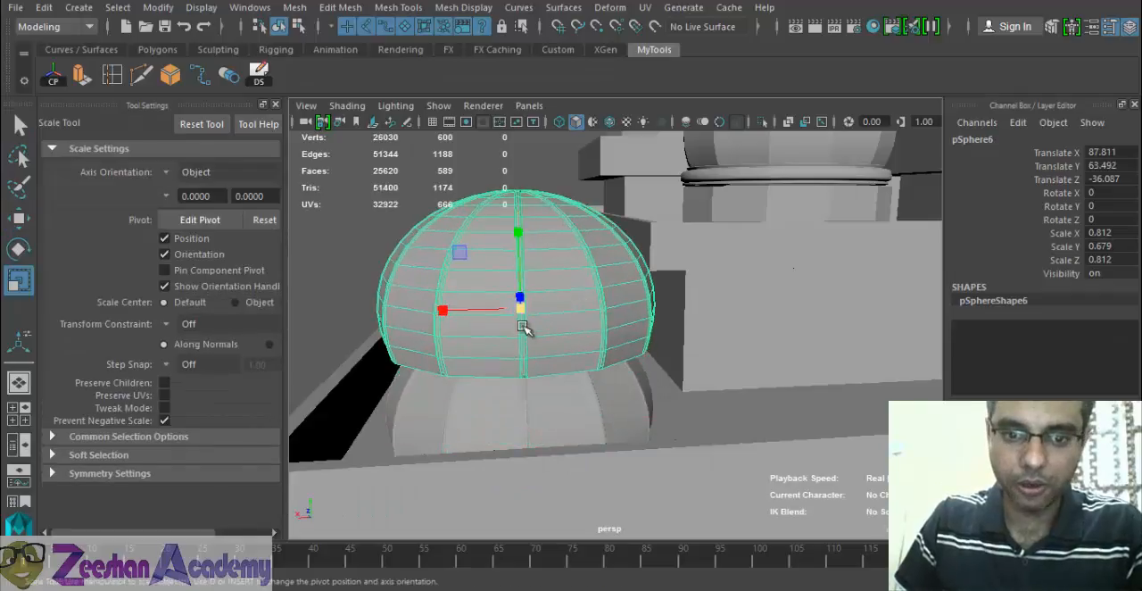
{"action": "left_click_drag", "start_coordinate": [519, 308], "coordinate": [303, 344]}
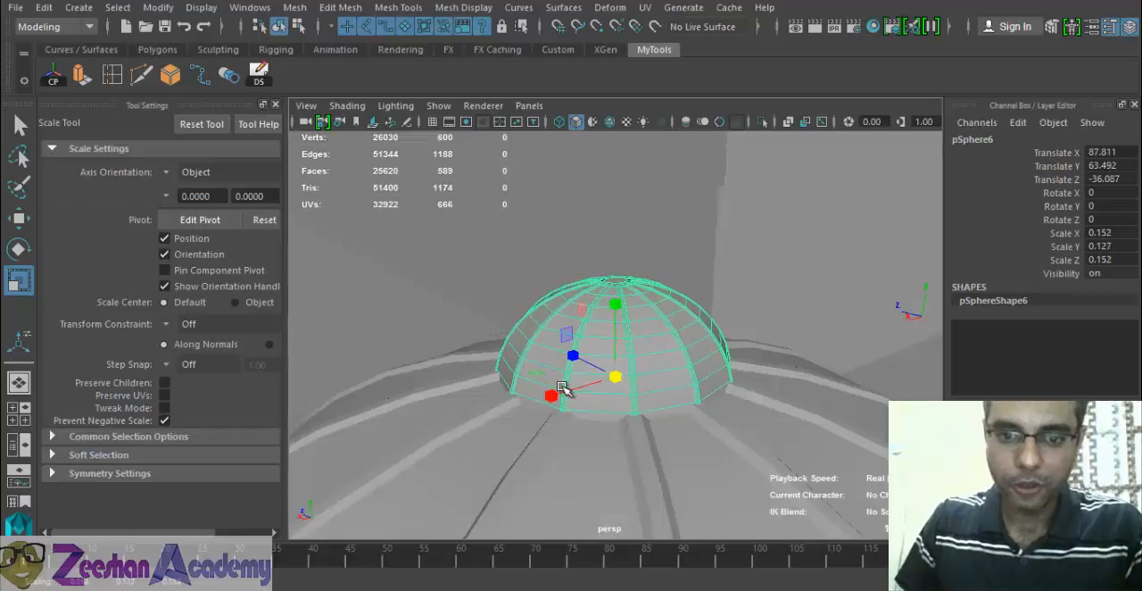
{"action": "left_click_drag", "start_coordinate": [563, 387], "coordinate": [466, 363], "text": "alt"}
{"action": "left_click_drag", "start_coordinate": [614, 307], "coordinate": [618, 272]}
- Examine the small top dome on the half-dome from several sides, with both domes selected
{"action": "left_click_drag", "start_coordinate": [648, 346], "coordinate": [847, 393], "text": "alt"}
{"action": "right_click_drag", "start_coordinate": [847, 392], "coordinate": [759, 431], "text": "alt"}
{"action": "left_click", "coordinate": [815, 324]}
{"action": "right_click_drag", "start_coordinate": [803, 330], "coordinate": [564, 406], "text": "alt"}
{"action": "left_click_drag", "start_coordinate": [564, 406], "coordinate": [567, 477], "text": "alt"}
{"action": "left_click", "coordinate": [613, 339]}
{"action": "left_click", "coordinate": [603, 371], "text": "shift"}
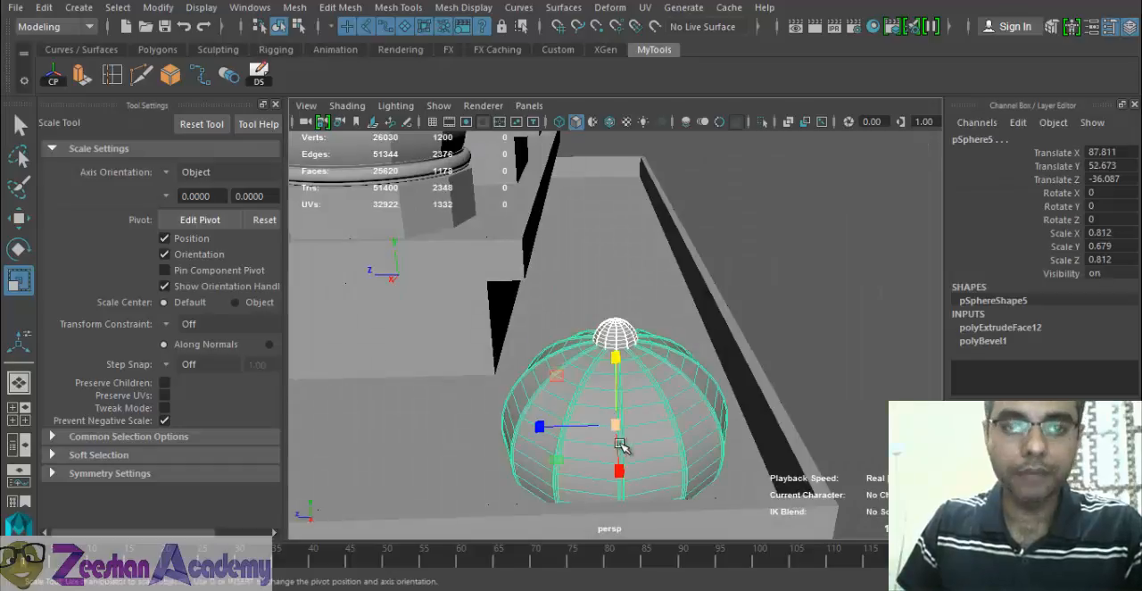
{"action": "left_click_drag", "start_coordinate": [617, 438], "coordinate": [561, 446], "text": "alt"}
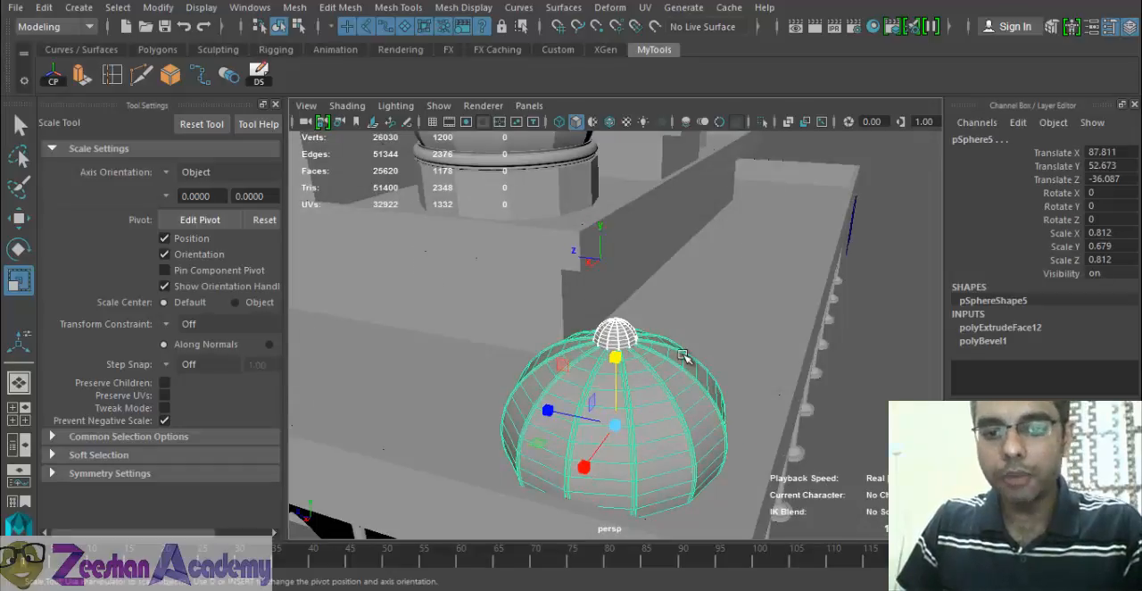
{"action": "left_click_drag", "start_coordinate": [682, 356], "coordinate": [527, 379], "text": "alt"}
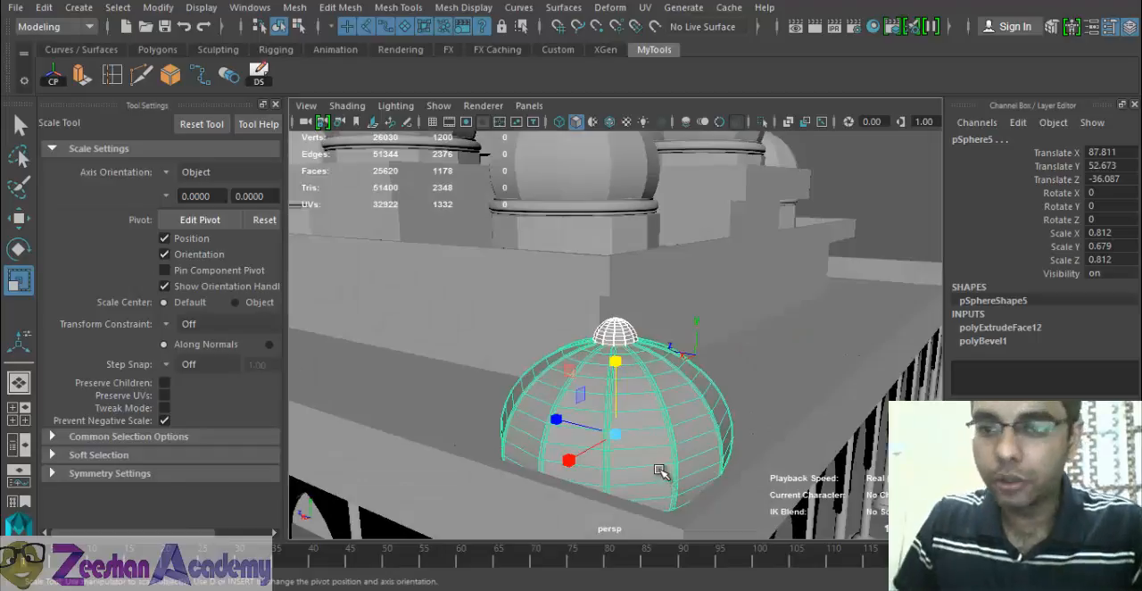
- Rename the large half-dome as Dome_RoofSmall
{"action": "left_click", "coordinate": [684, 404]}
{"action": "left_click_drag", "start_coordinate": [627, 436], "coordinate": [697, 412], "text": "alt"}
{"action": "double_click", "coordinate": [997, 140]}
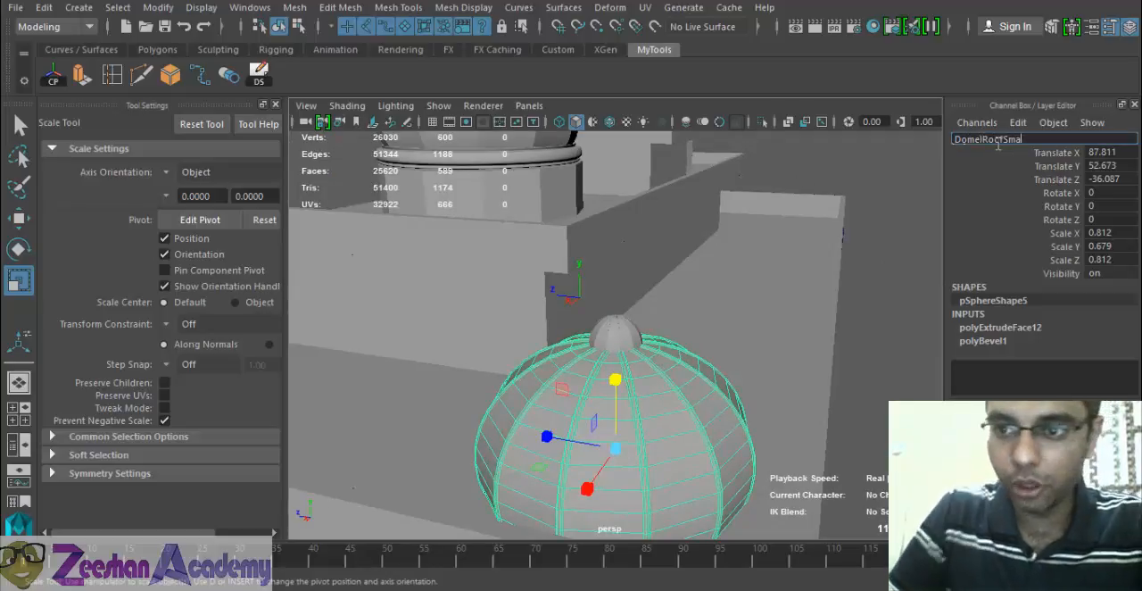
{"action": "key", "text": "Return"}
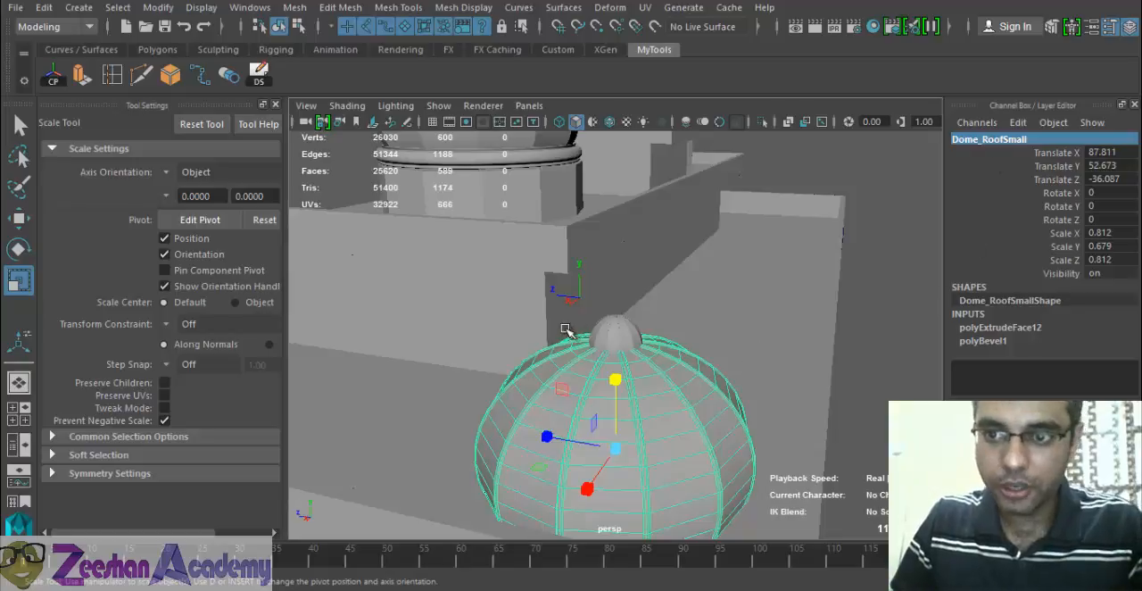
- Copy the half-dome's name and use it to rename the small top dome as Dome_RoofSmallTopDome
{"action": "double_click", "coordinate": [1036, 141]}
{"action": "key", "text": "ctrl+c"}
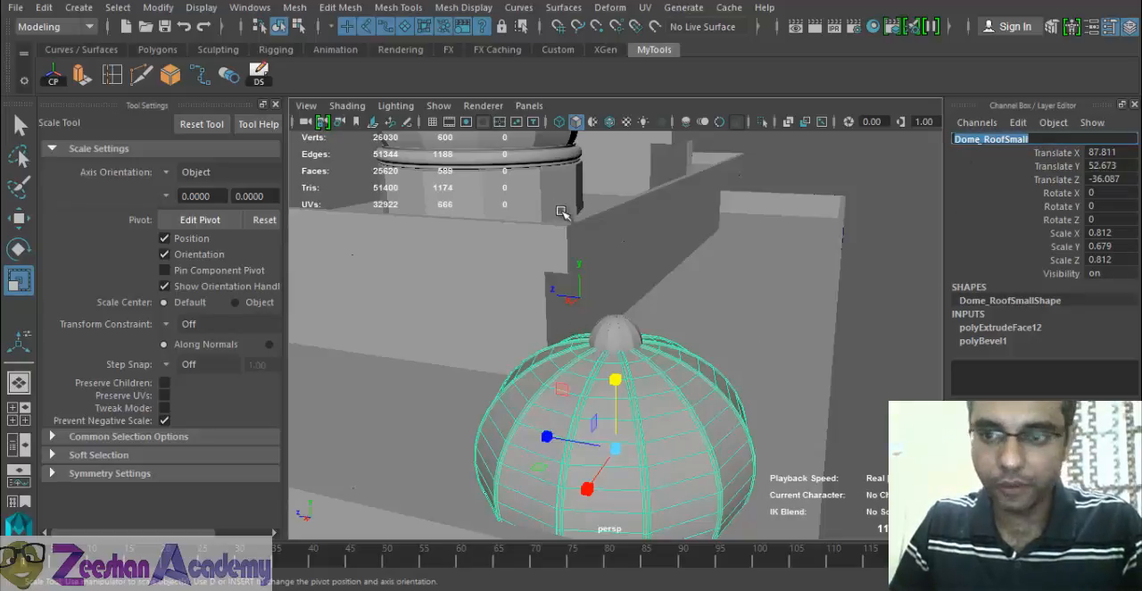
{"action": "left_click", "coordinate": [609, 327]}
{"action": "double_click", "coordinate": [995, 140]}
{"action": "key", "text": "ctrl+v"}
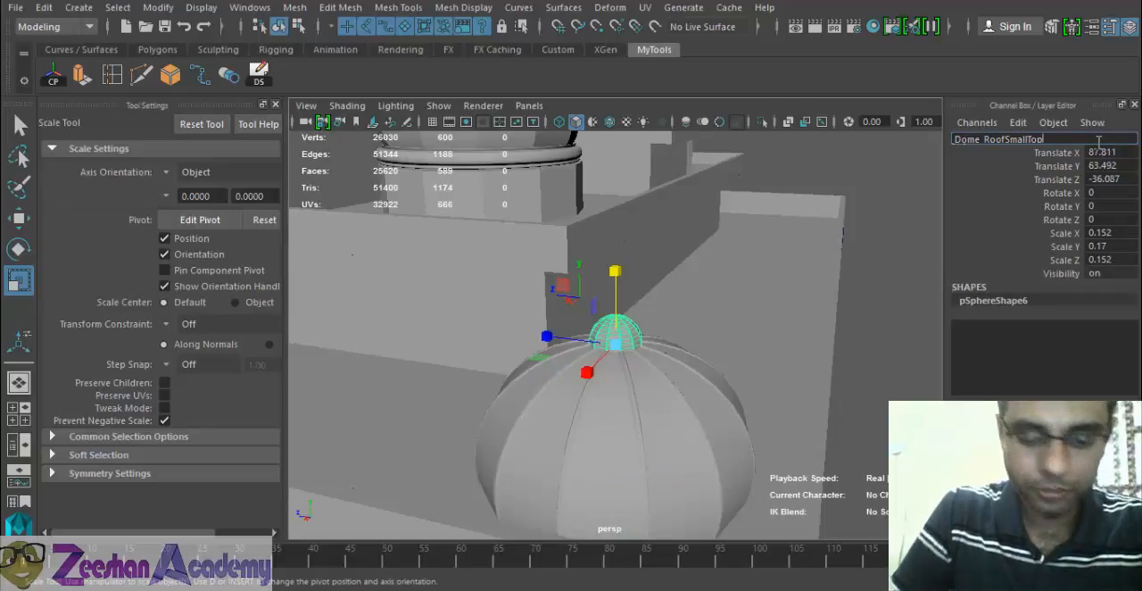
{"action": "key", "text": "Return"}
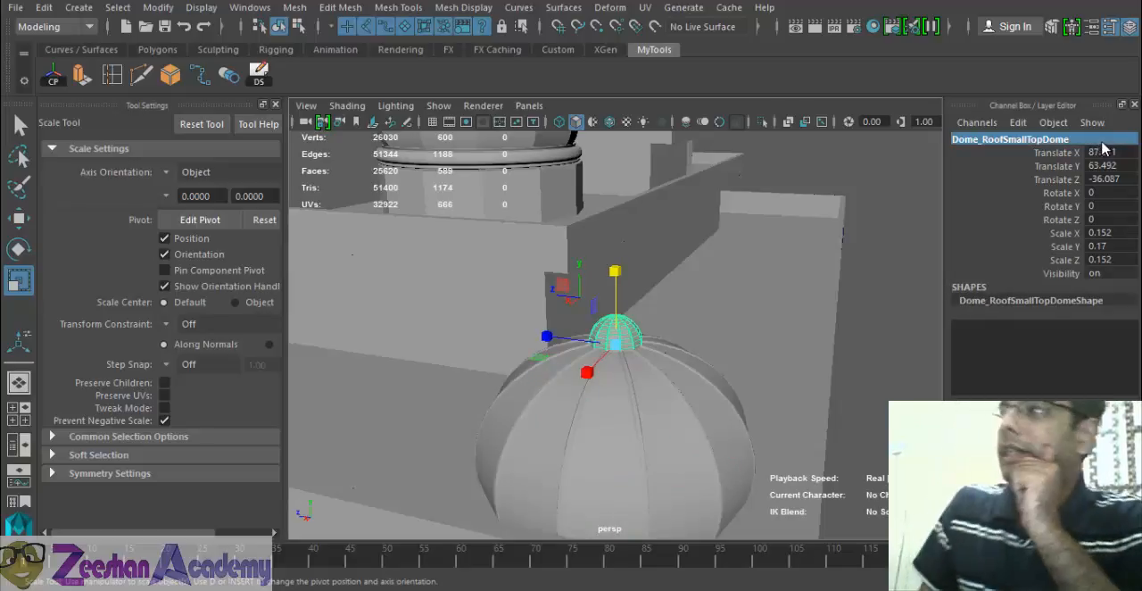
- Check the half-dome and its small top dome as separate objects by selecting each in turn
{"action": "left_click", "coordinate": [663, 451]}
{"action": "left_click_drag", "start_coordinate": [667, 438], "coordinate": [630, 337], "text": "alt"}
{"action": "left_click", "coordinate": [628, 334]}
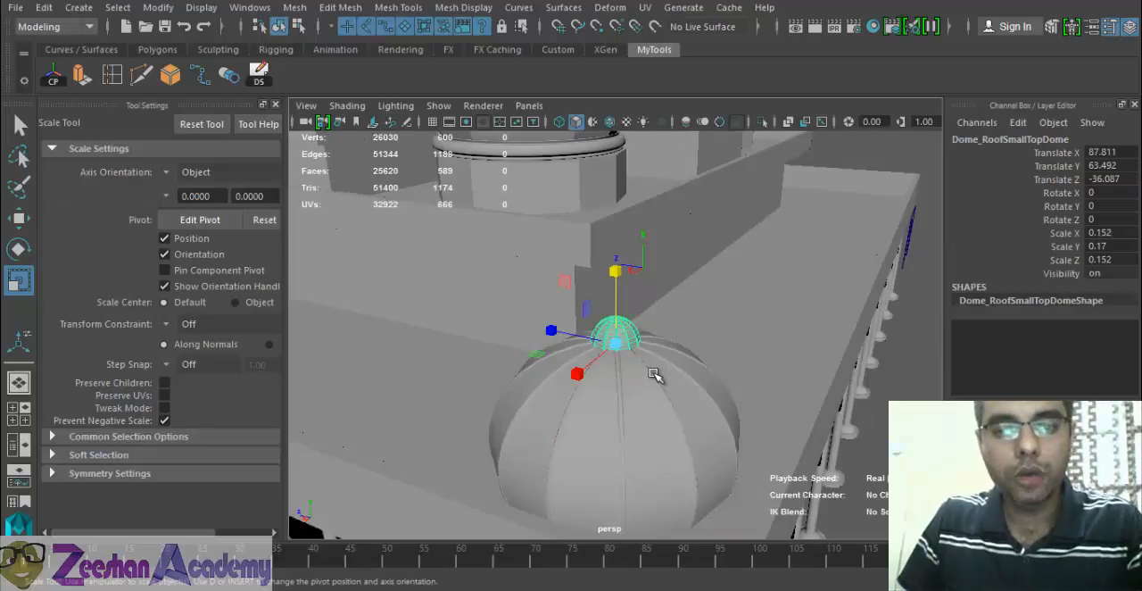
{"action": "left_click", "coordinate": [653, 397]}
{"action": "left_click", "coordinate": [627, 339]}
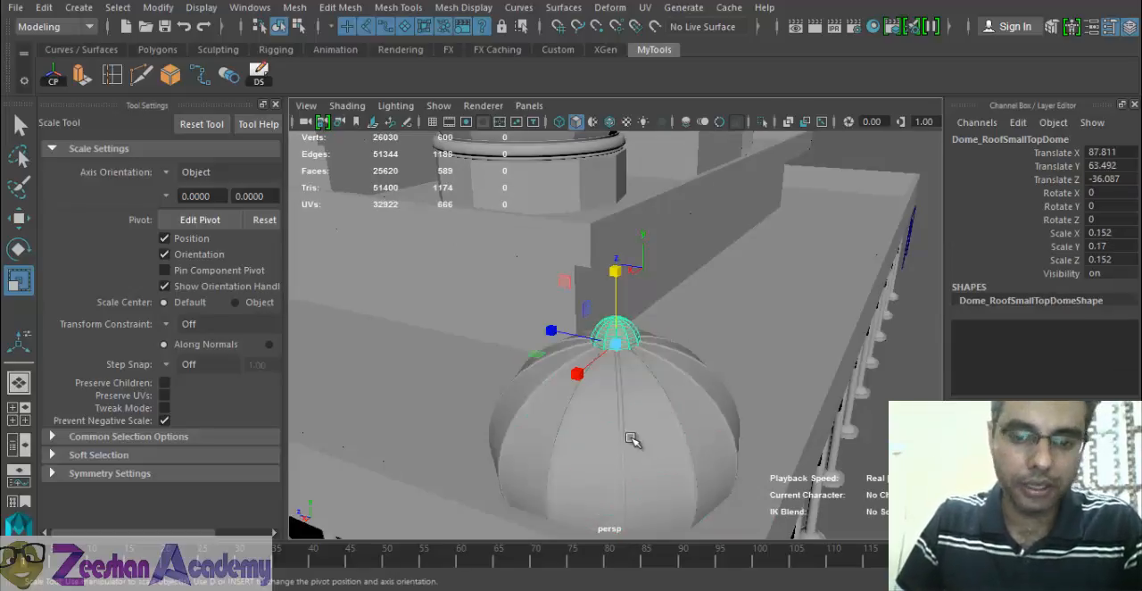
{"action": "left_click", "coordinate": [630, 467]}
{"action": "left_click_drag", "start_coordinate": [667, 434], "coordinate": [653, 334], "text": "alt"}
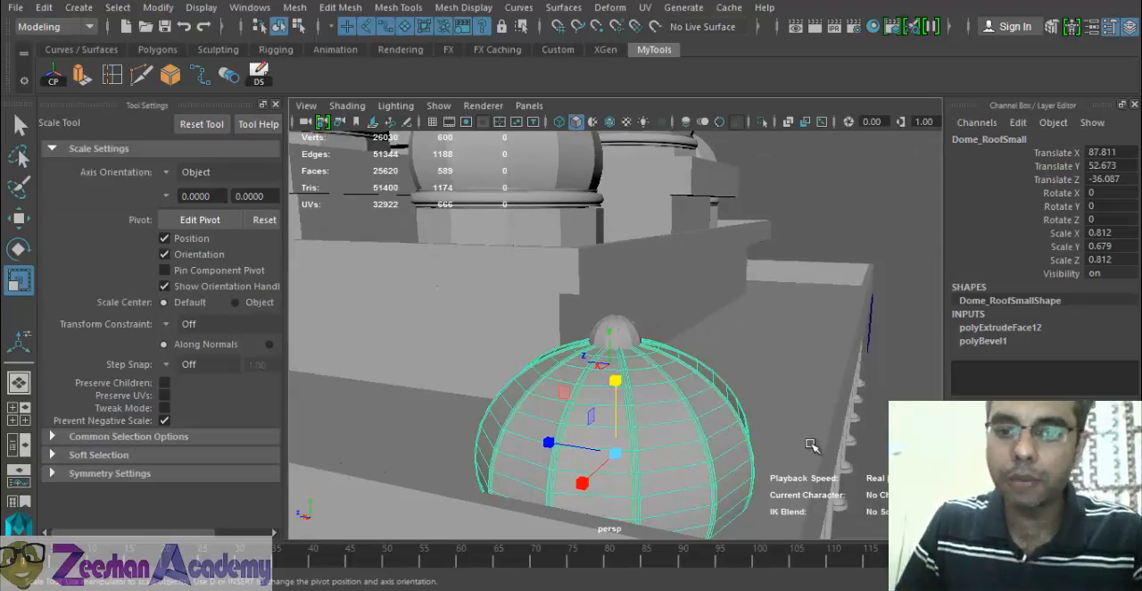
- Try combining the half-dome and its small top dome into one mesh, and undo the combine
{"action": "left_click", "coordinate": [636, 330]}
{"action": "left_click", "coordinate": [655, 394], "text": "shift"}
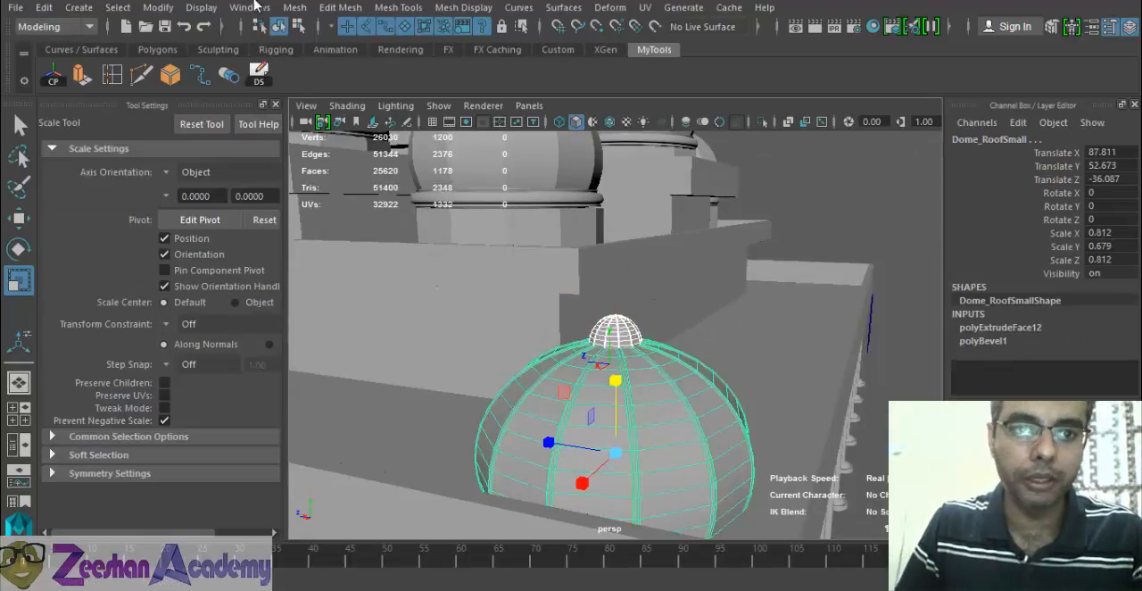
{"action": "left_click", "coordinate": [295, 7]}
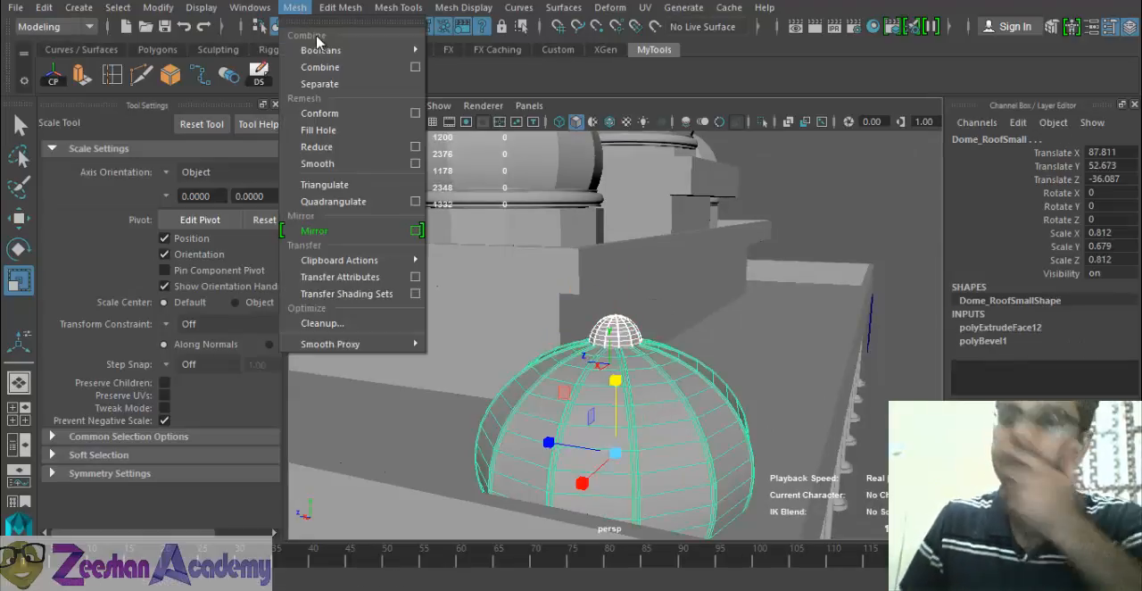
{"action": "left_click", "coordinate": [347, 68]}
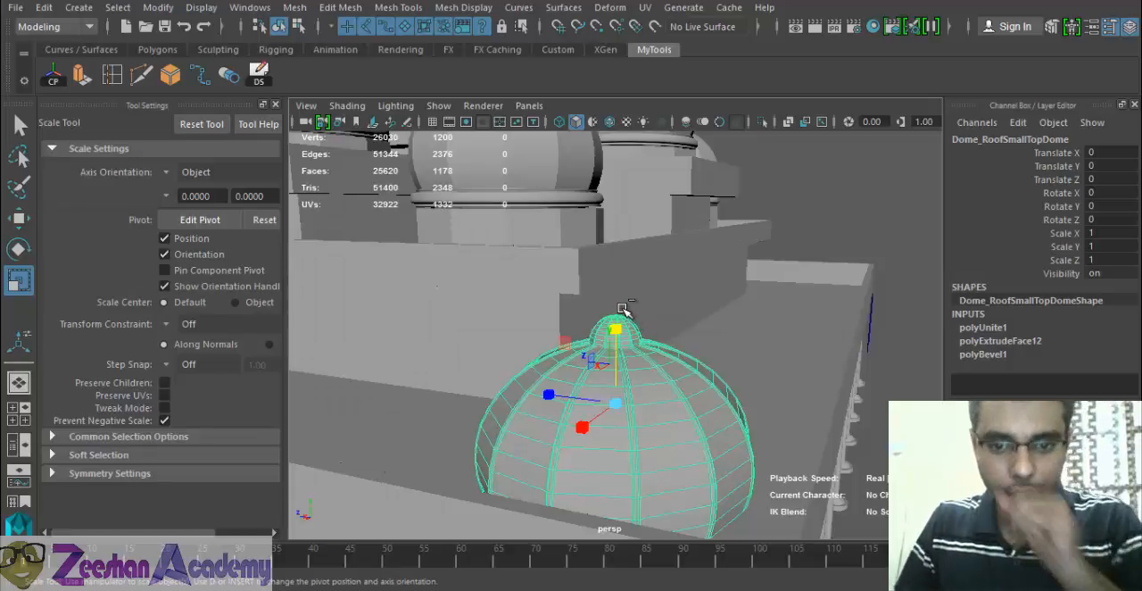
{"action": "middle_click_drag", "start_coordinate": [739, 344], "coordinate": [740, 284], "text": "alt"}
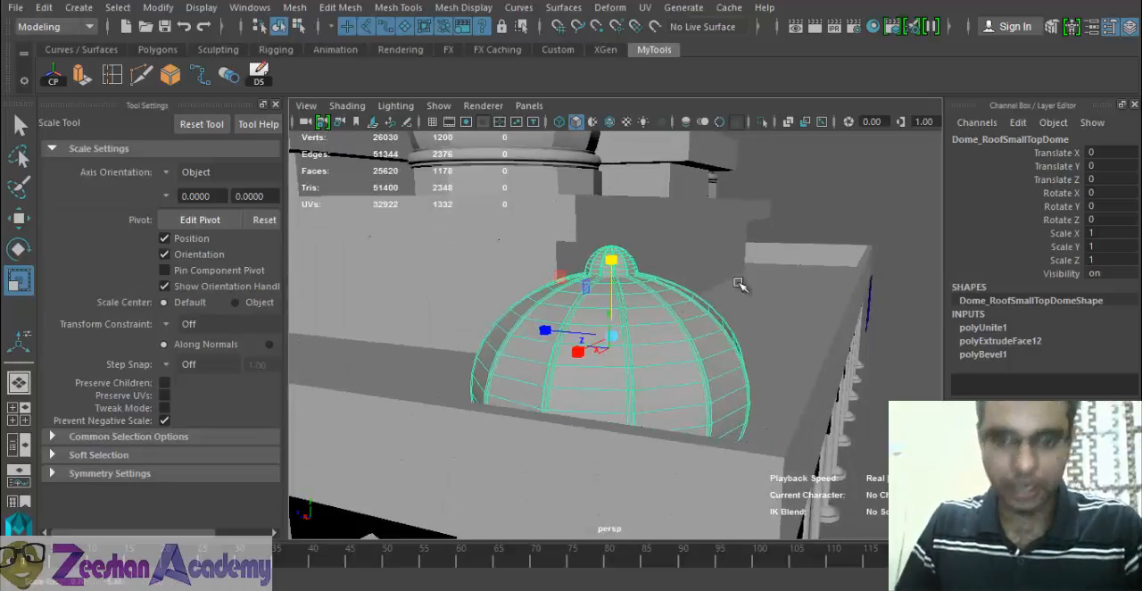
{"action": "left_click_drag", "start_coordinate": [741, 283], "coordinate": [640, 329], "text": "alt"}
{"action": "left_click_drag", "start_coordinate": [612, 345], "coordinate": [739, 326], "text": "alt"}
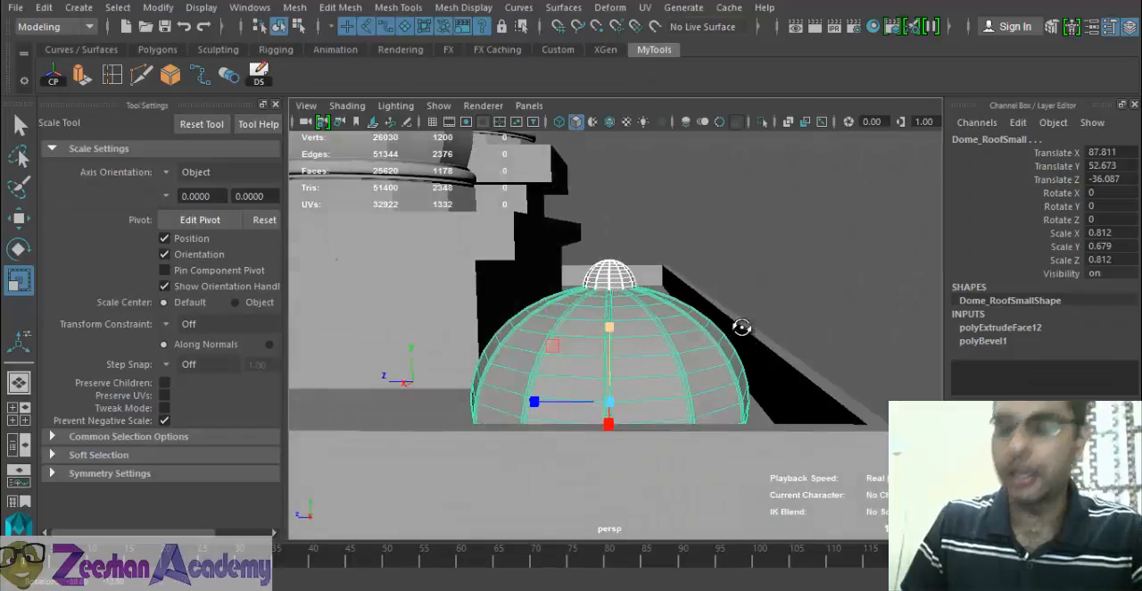
- Parent the small top dome to the half-dome and select the parent to check that both are picked together
{"action": "left_click", "coordinate": [693, 287]}
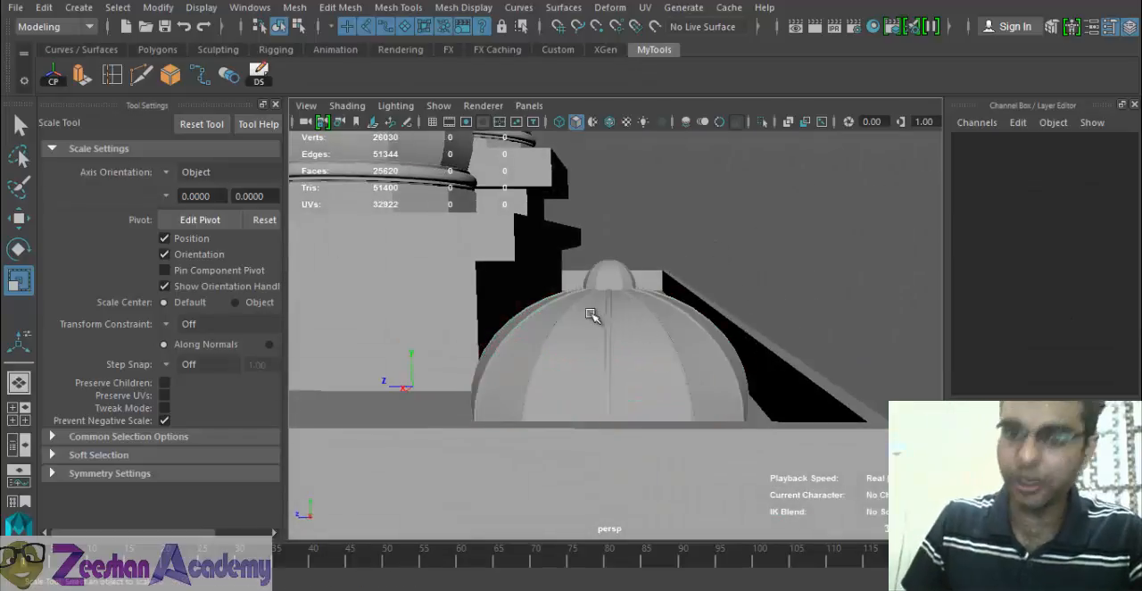
{"action": "left_click_drag", "start_coordinate": [606, 312], "coordinate": [619, 273], "text": "alt"}
{"action": "left_click", "coordinate": [619, 273]}
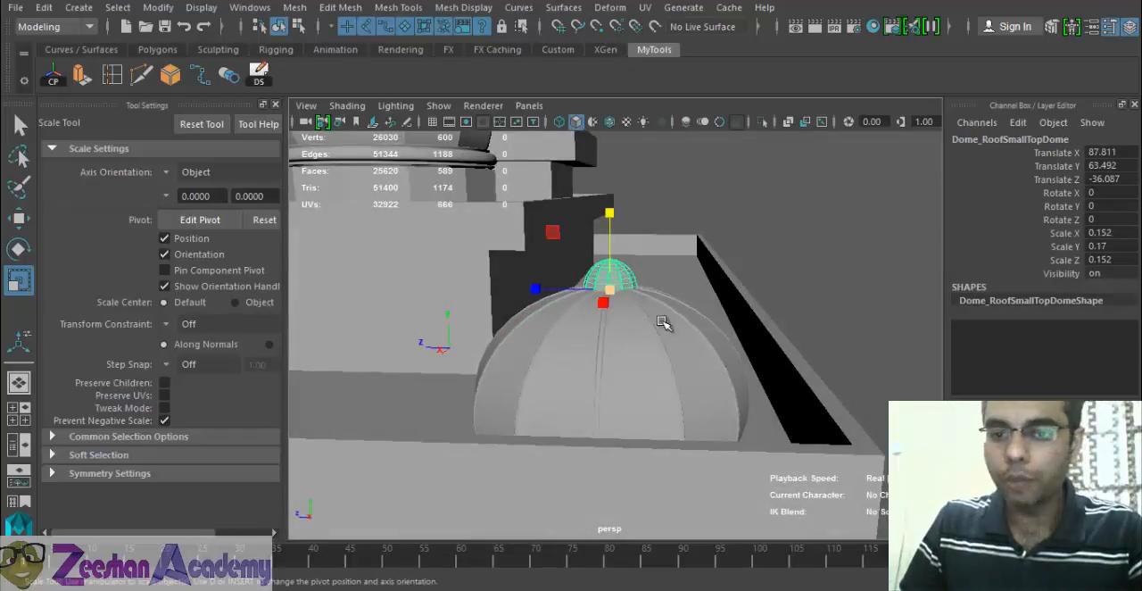
{"action": "left_click_drag", "start_coordinate": [667, 322], "coordinate": [652, 387], "text": "alt"}
{"action": "left_click_drag", "start_coordinate": [614, 352], "coordinate": [628, 298], "text": "alt"}
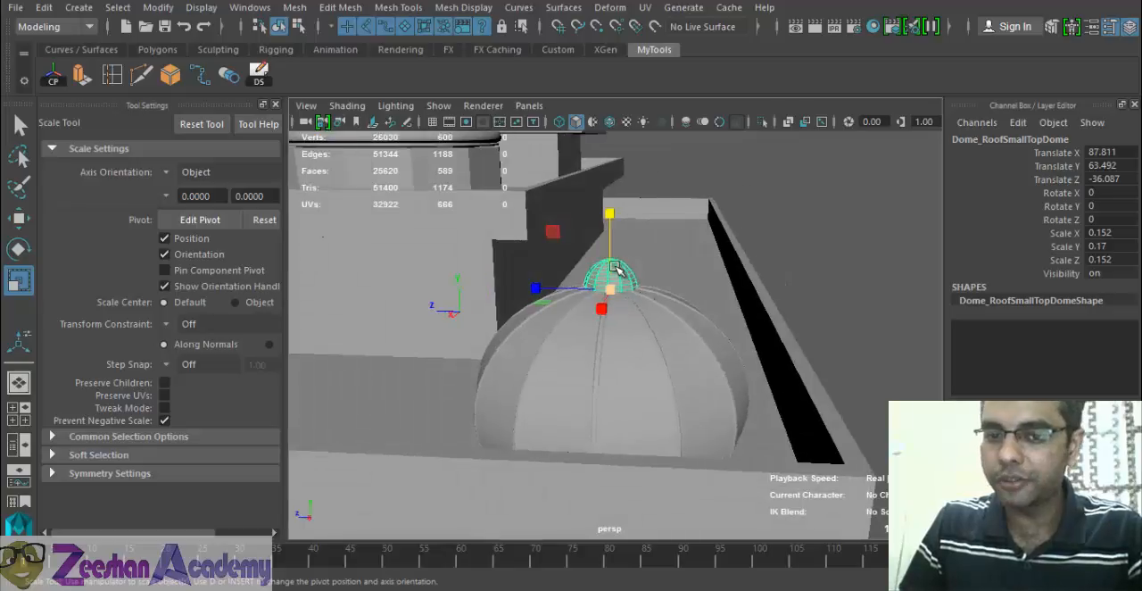
{"action": "left_click", "coordinate": [648, 362]}
{"action": "left_click_drag", "start_coordinate": [637, 395], "coordinate": [615, 391], "text": "alt"}
{"action": "key", "text": "p"}
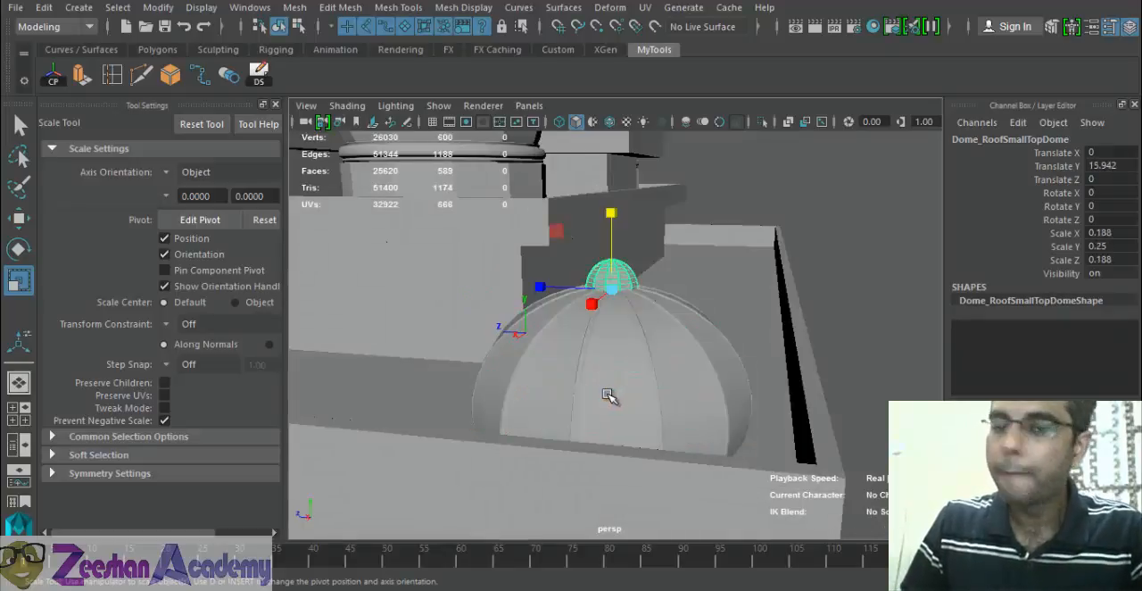
{"action": "left_click", "coordinate": [646, 358]}
{"action": "left_click_drag", "start_coordinate": [687, 359], "coordinate": [608, 381], "text": "alt"}
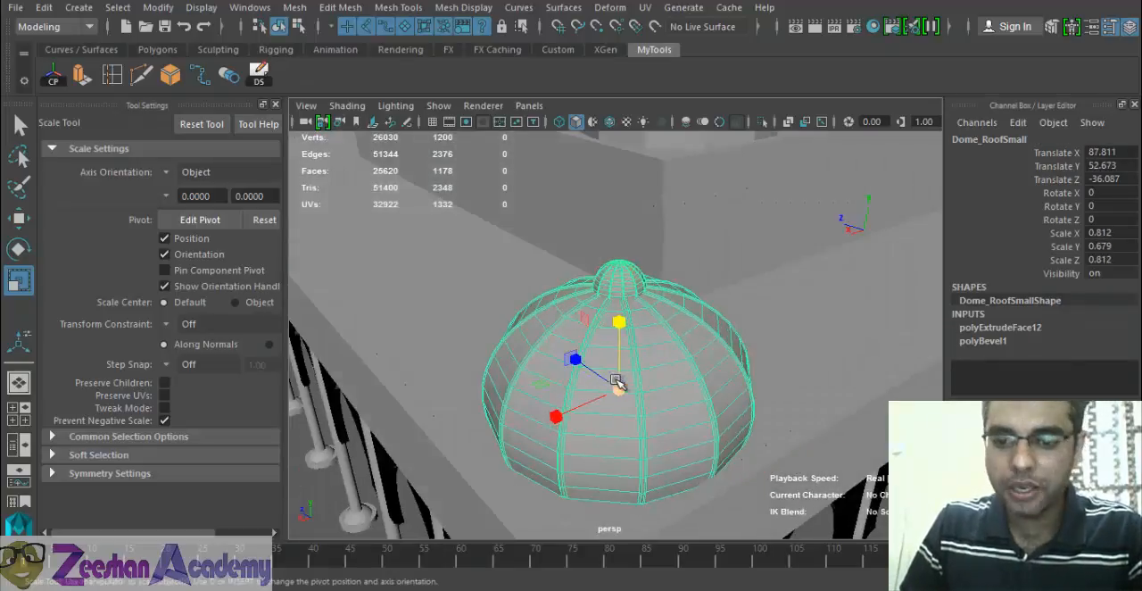
- Switch to Notepad, add the note "p = parent (Child then --> Parent)", and return to Maya
{"action": "key", "text": "alt+Tab"}
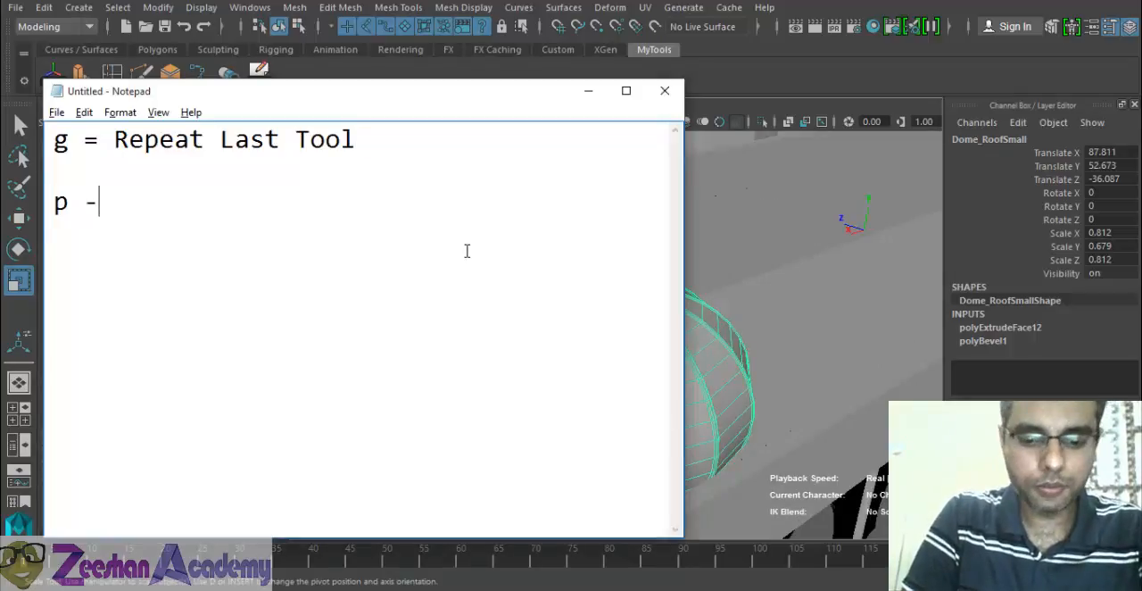
{"action": "type", "text": "p = parent  (Child then"}
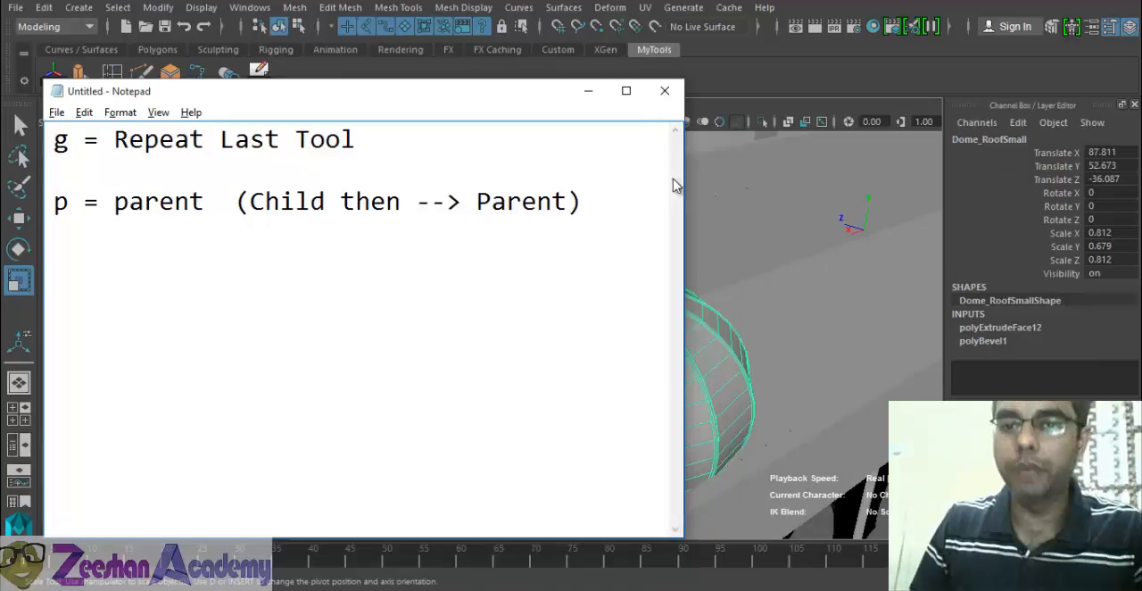
{"action": "key", "text": "alt+Tab"}
- Review the child-then-parent selection order by selecting the small top dome before the half-dome
{"action": "left_click", "coordinate": [625, 275]}
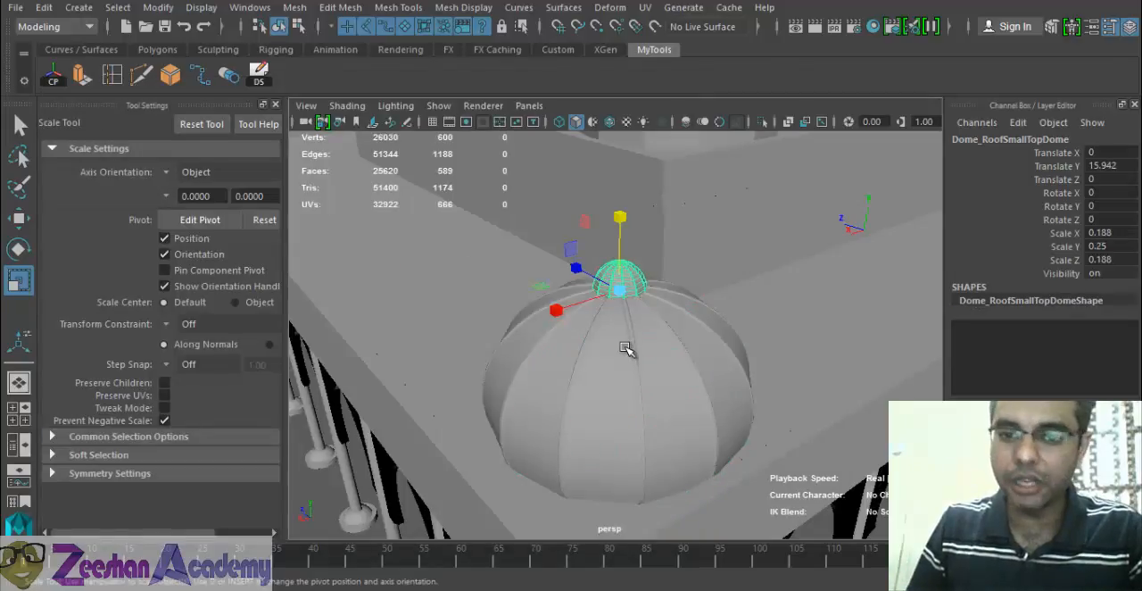
{"action": "left_click", "coordinate": [624, 352]}
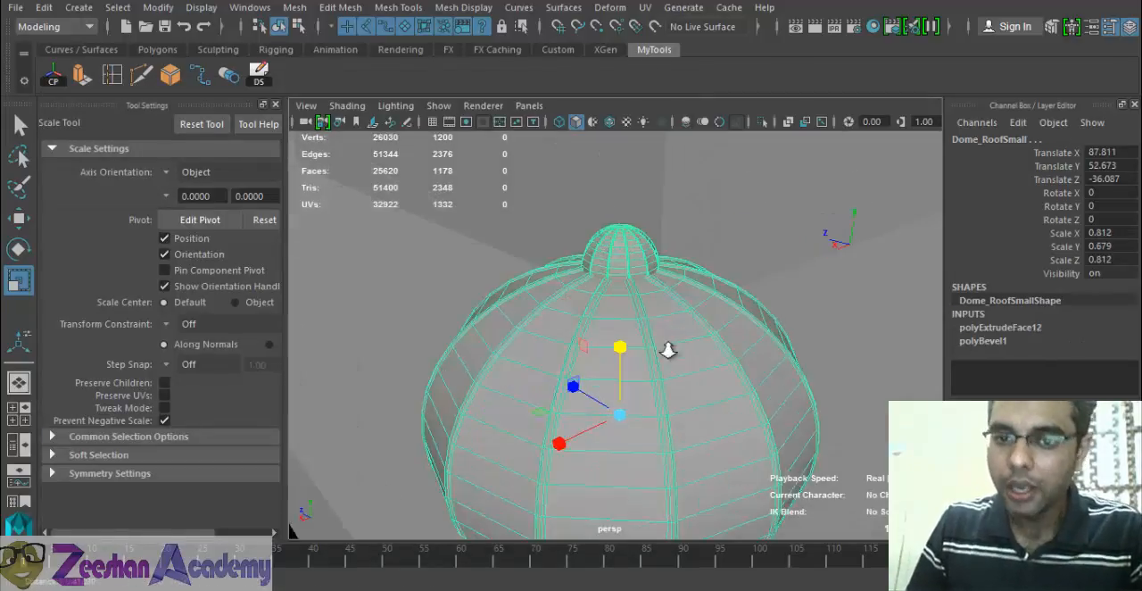
{"action": "scroll", "coordinate": [668, 349], "scroll_direction": "up", "scroll_amount": 3}
{"action": "left_click", "coordinate": [627, 235]}
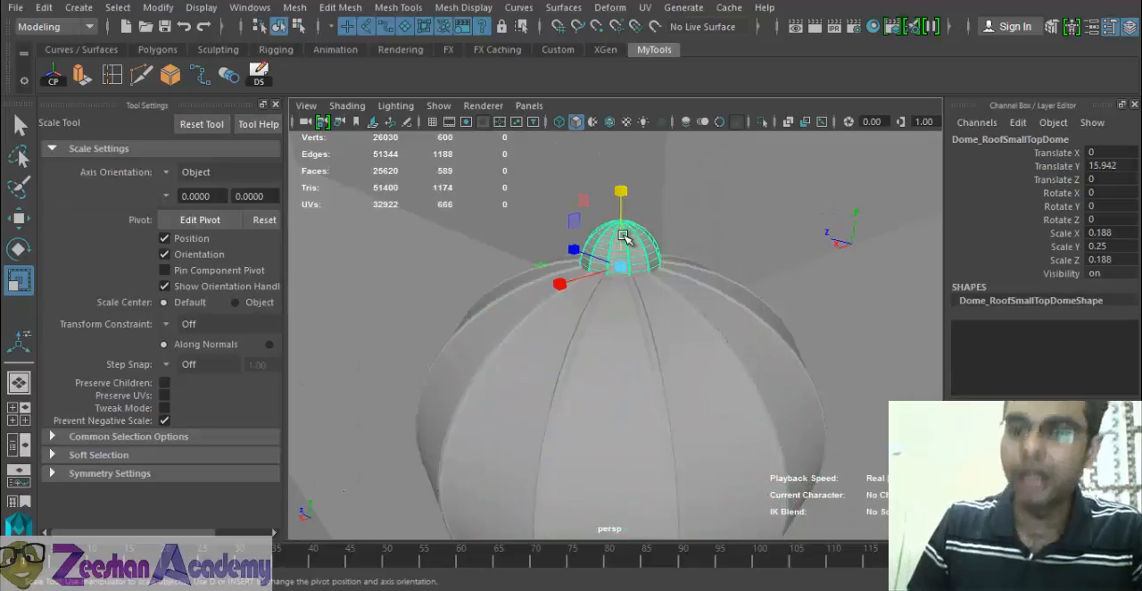
{"action": "left_click", "coordinate": [609, 402]}
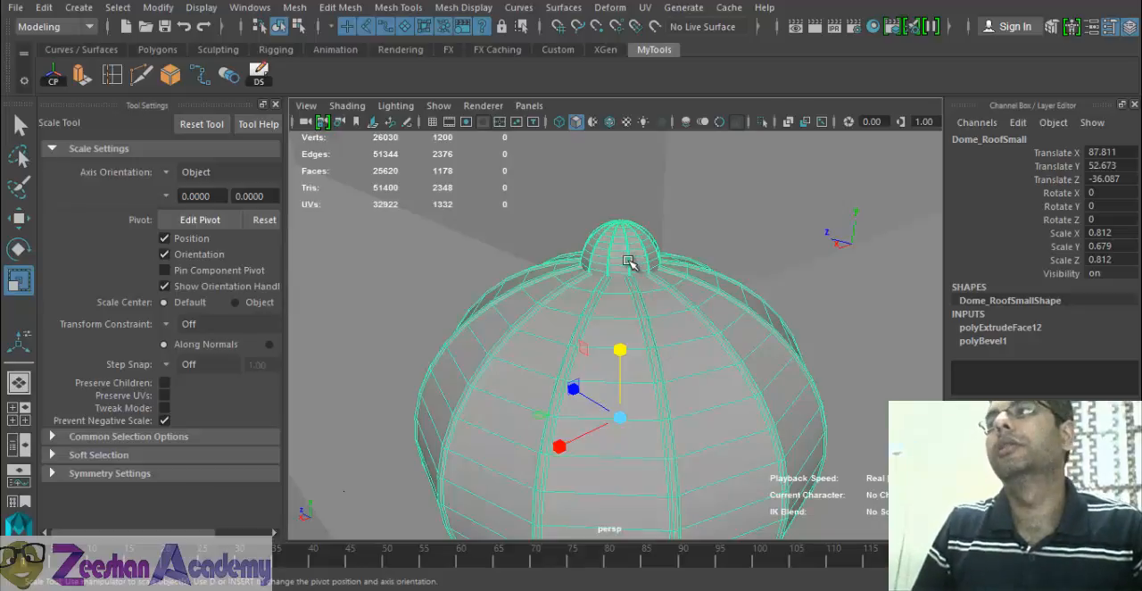
{"action": "mouse_move", "coordinate": [636, 273]}
{"action": "left_mouse_down", "text": "alt"}
{"action": "mouse_move", "coordinate": [640, 365]}
{"action": "mouse_move", "coordinate": [637, 268]}
{"action": "left_mouse_up", "text": "alt"}
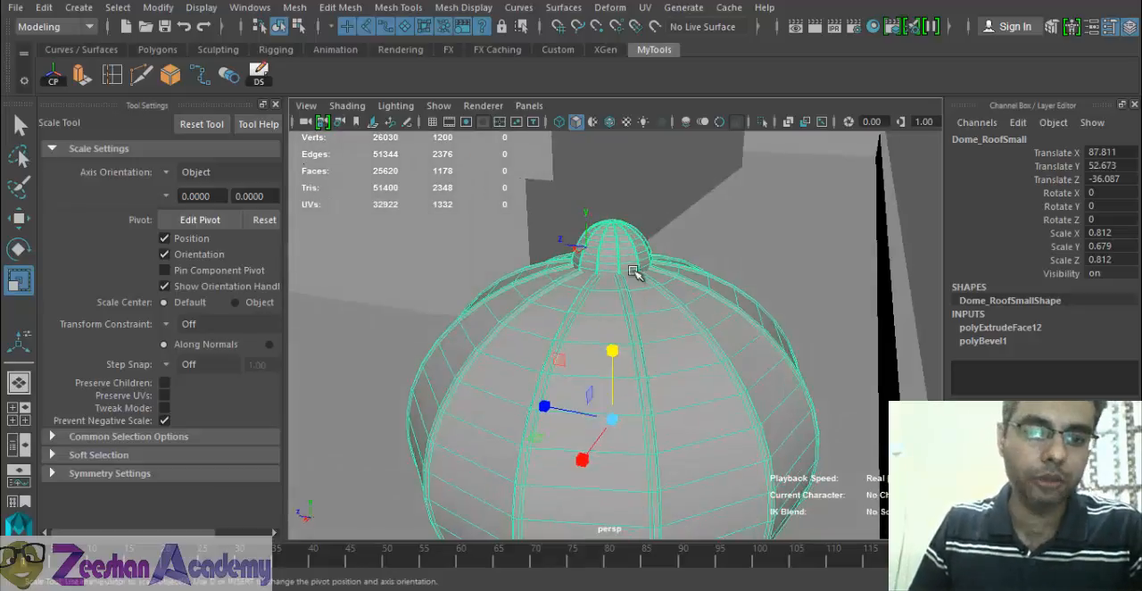
- Select the parent Dome_RoofSmall at the roof corner, with the lower roof edge in view
{"action": "right_click_drag", "start_coordinate": [685, 362], "coordinate": [575, 364], "text": "alt"}
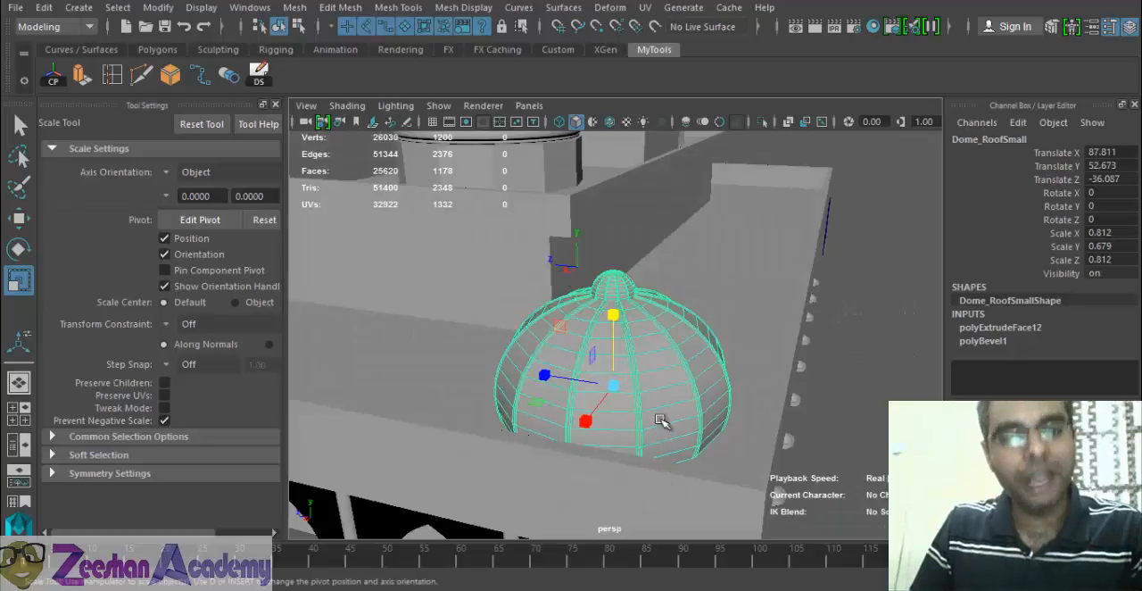
{"action": "left_click", "coordinate": [625, 297]}
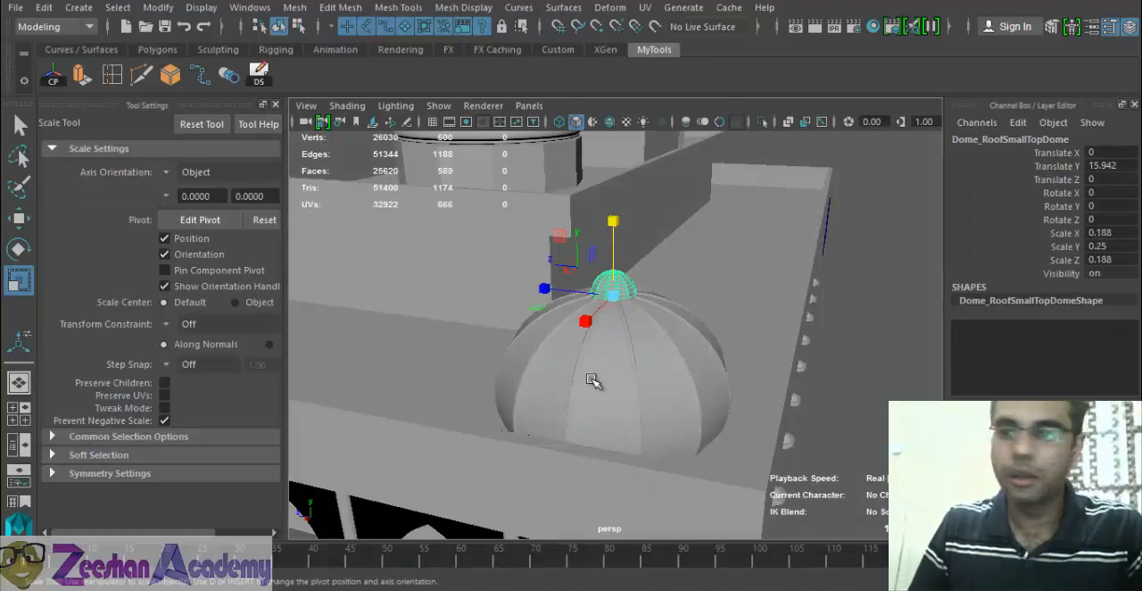
{"action": "left_click_drag", "start_coordinate": [678, 383], "coordinate": [533, 350], "text": "alt"}
{"action": "left_click", "coordinate": [674, 361]}
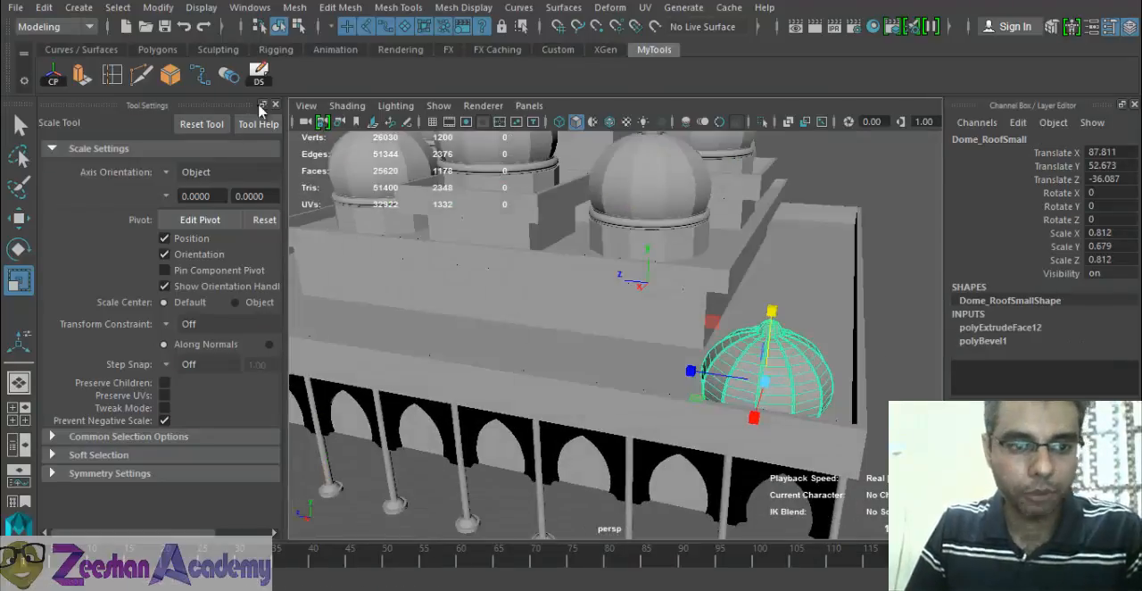
- Lower the small roof dome into the roof corner with the Move tool, to a Translate Y of about 51.3
{"action": "left_click", "coordinate": [276, 104]}
{"action": "right_click_drag", "start_coordinate": [586, 423], "coordinate": [505, 411], "text": "alt"}
{"action": "left_click_drag", "start_coordinate": [505, 410], "coordinate": [713, 353], "text": "alt"}
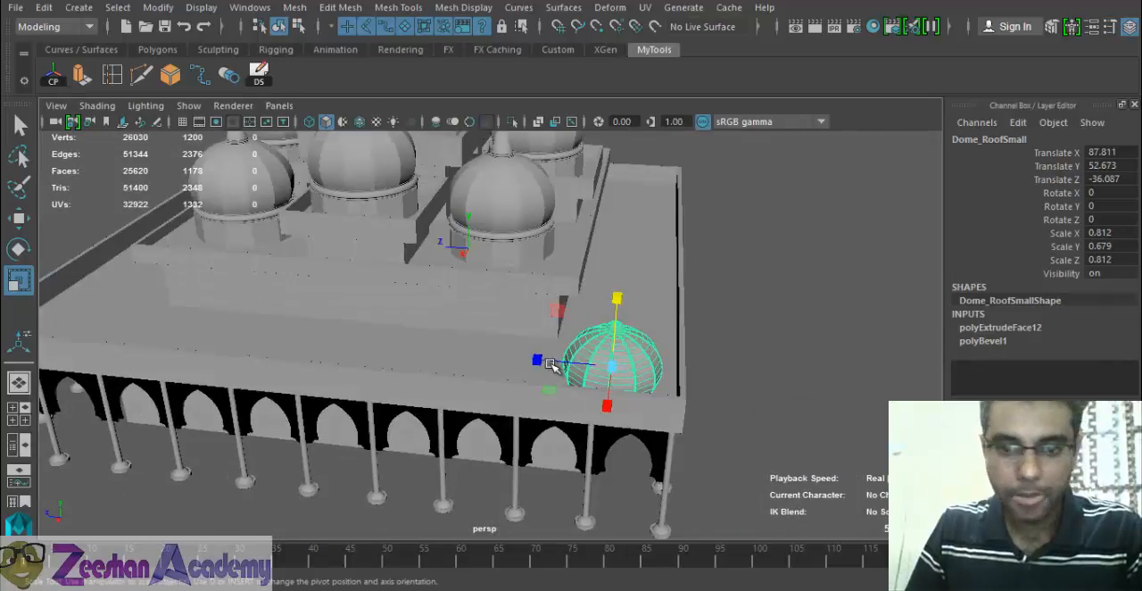
{"action": "key", "text": "w"}
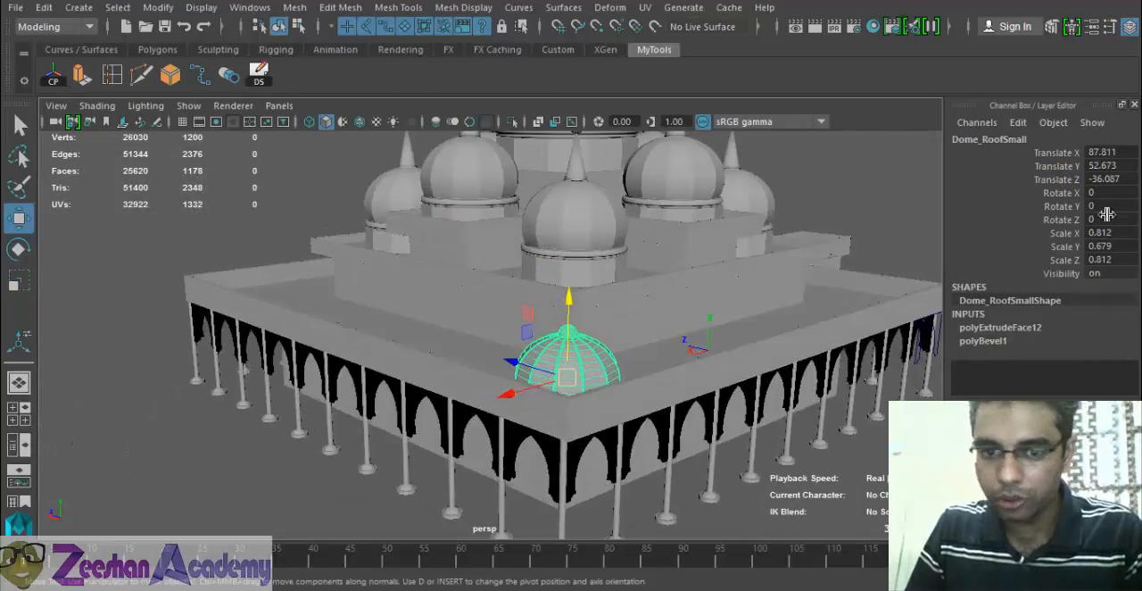
{"action": "left_click_drag", "start_coordinate": [535, 321], "coordinate": [500, 338], "text": "alt"}
{"action": "left_click", "coordinate": [89, 7]}
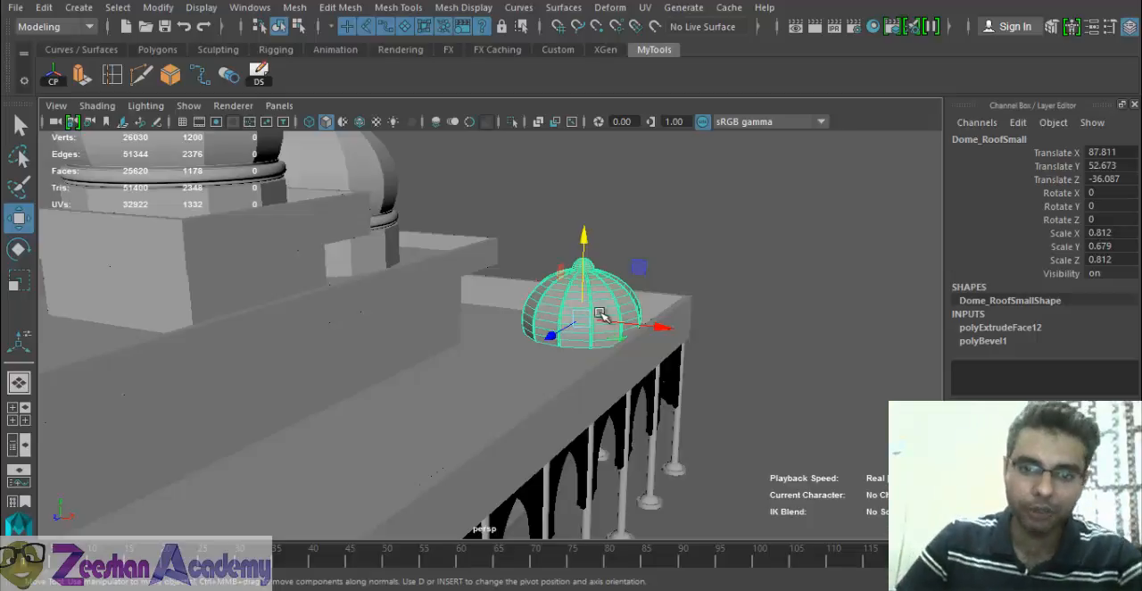
{"action": "left_click_drag", "start_coordinate": [604, 318], "coordinate": [419, 287], "text": "alt"}
{"action": "right_click_drag", "start_coordinate": [402, 291], "coordinate": [543, 334], "text": "alt"}
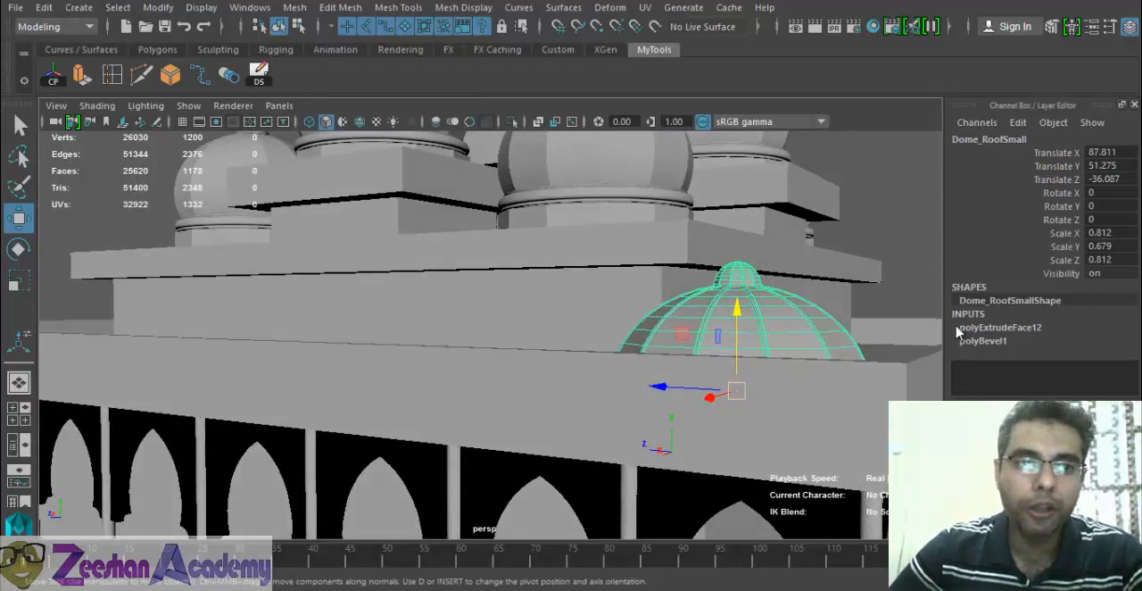
- Freeze the small roof dome's transformations and undo the freeze
{"action": "left_click", "coordinate": [158, 7]}
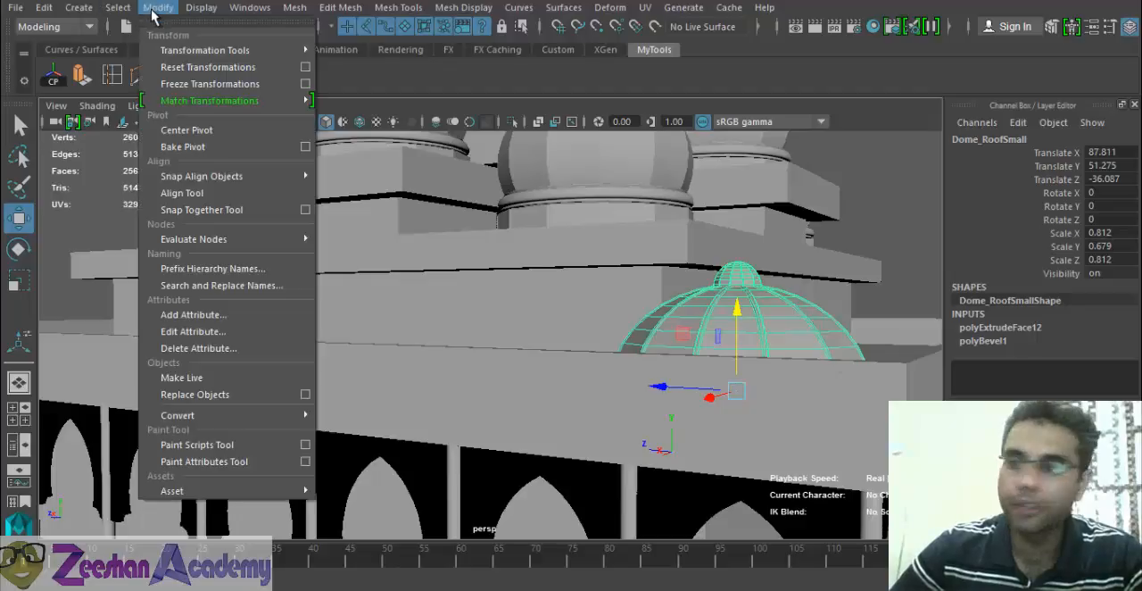
{"action": "left_click", "coordinate": [192, 83]}
{"action": "left_click_drag", "start_coordinate": [688, 486], "coordinate": [615, 284], "text": "alt"}
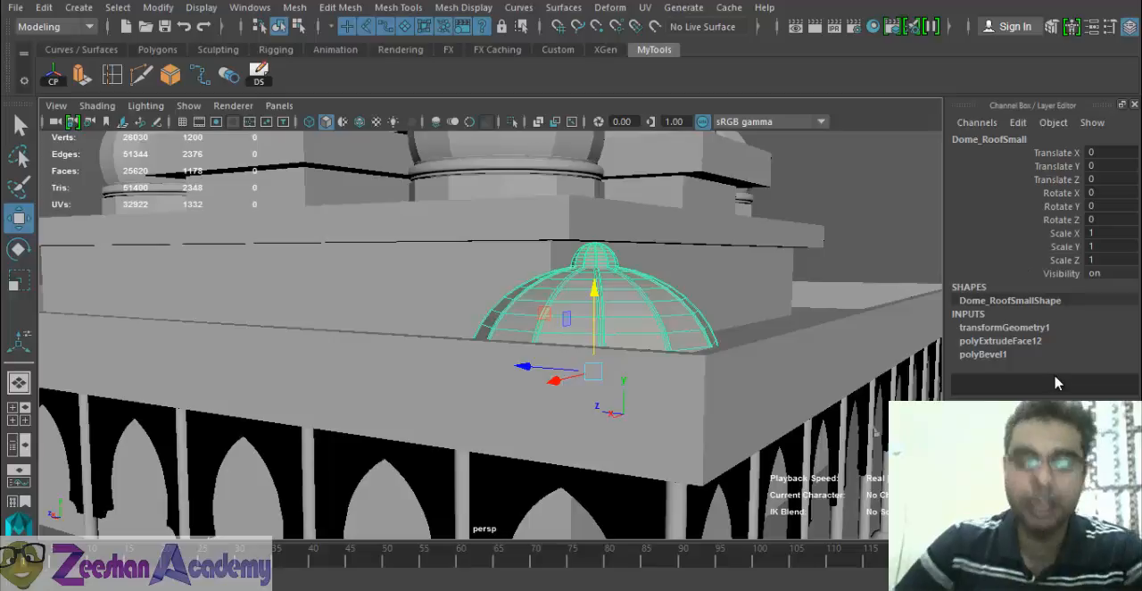
{"action": "key", "text": "ctrl+z"}
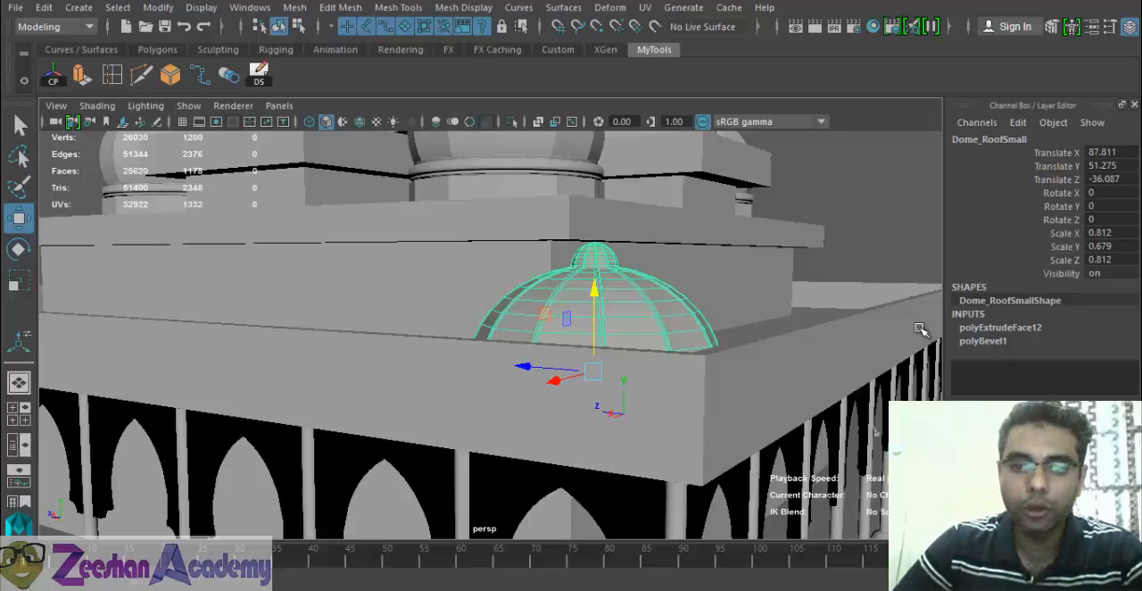
- Reset the small roof dome's transformations and undo the reset
{"action": "scroll", "coordinate": [612, 295], "scroll_direction": "down", "scroll_amount": 3}
{"action": "left_click_drag", "start_coordinate": [612, 295], "coordinate": [629, 309], "text": "alt"}
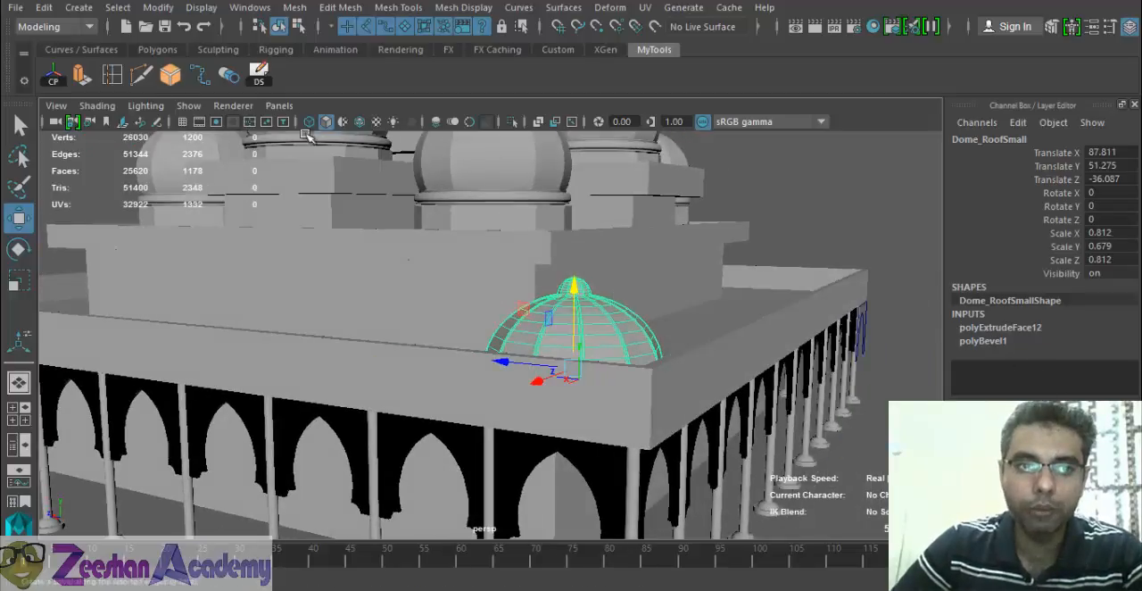
{"action": "left_click", "coordinate": [158, 7]}
{"action": "left_click", "coordinate": [208, 67]}
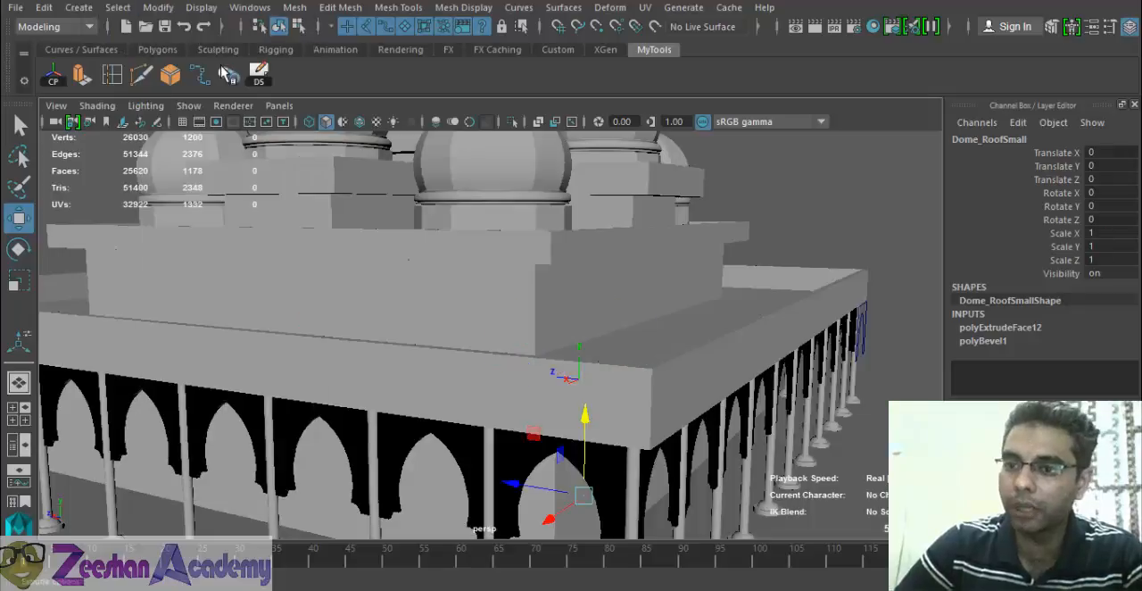
{"action": "left_click_drag", "start_coordinate": [760, 353], "coordinate": [557, 366], "text": "alt"}
{"action": "left_click_drag", "start_coordinate": [743, 420], "coordinate": [641, 261], "text": "alt"}
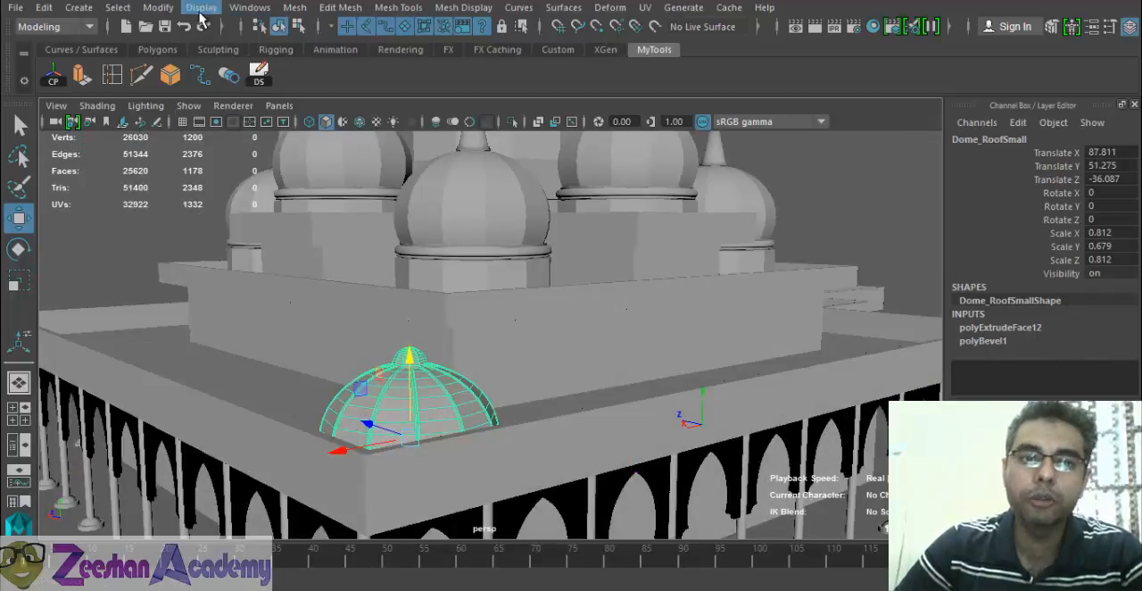
- Freeze the transformations of the small roof dome and delete its construction history
{"action": "left_click", "coordinate": [158, 7]}
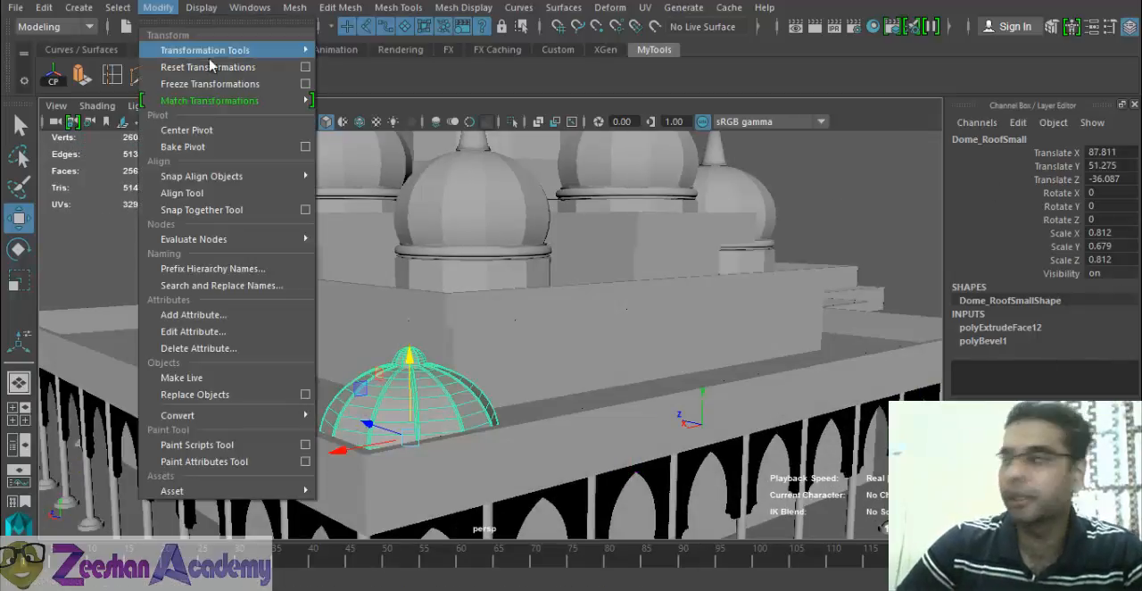
{"action": "left_click", "coordinate": [271, 90]}
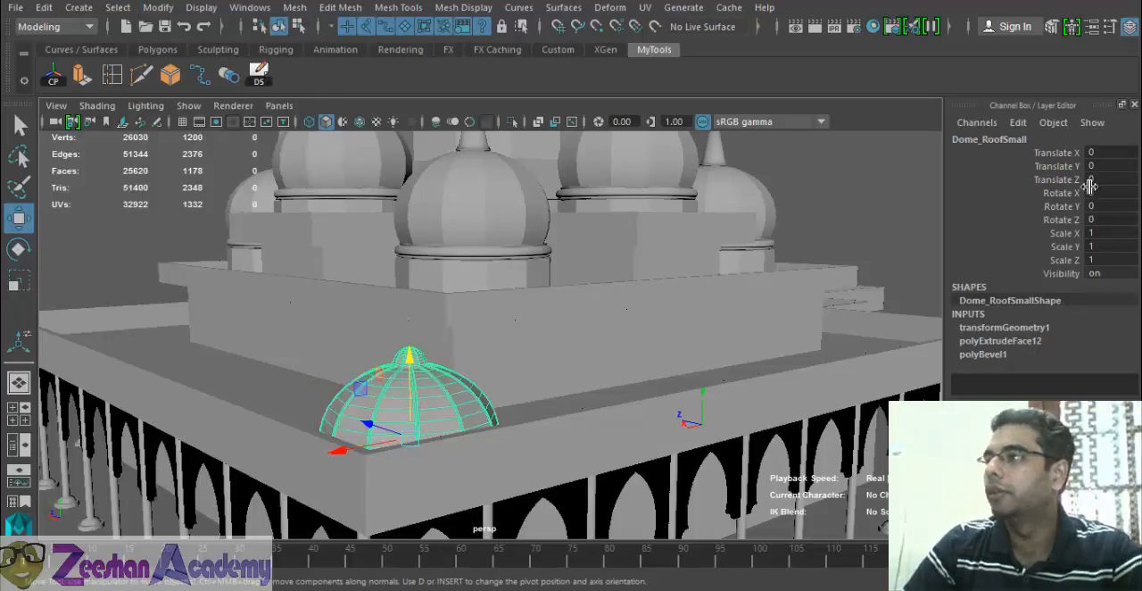
{"action": "left_click_drag", "start_coordinate": [658, 274], "coordinate": [576, 386], "text": "alt"}
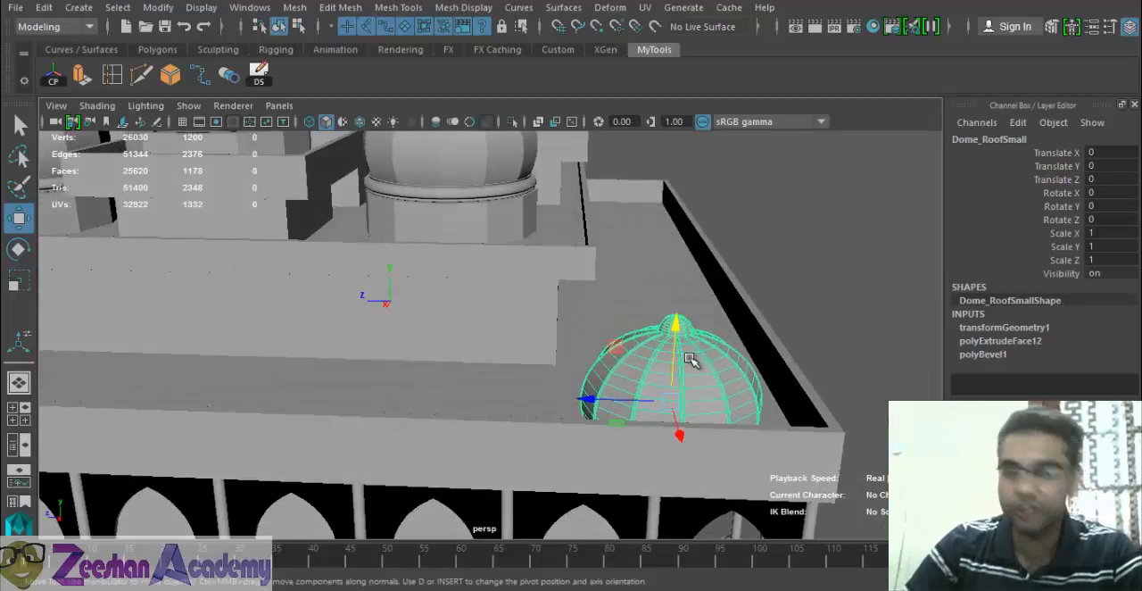
{"action": "left_click_drag", "start_coordinate": [587, 364], "coordinate": [684, 399], "text": "alt"}
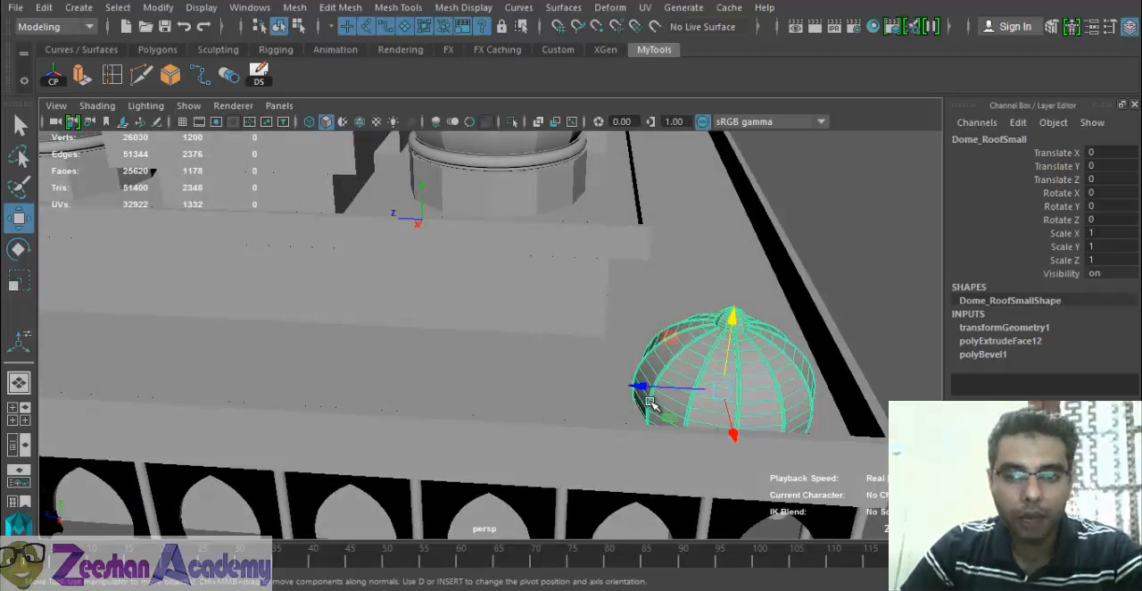
{"action": "left_click_drag", "start_coordinate": [584, 336], "coordinate": [632, 377], "text": "alt"}
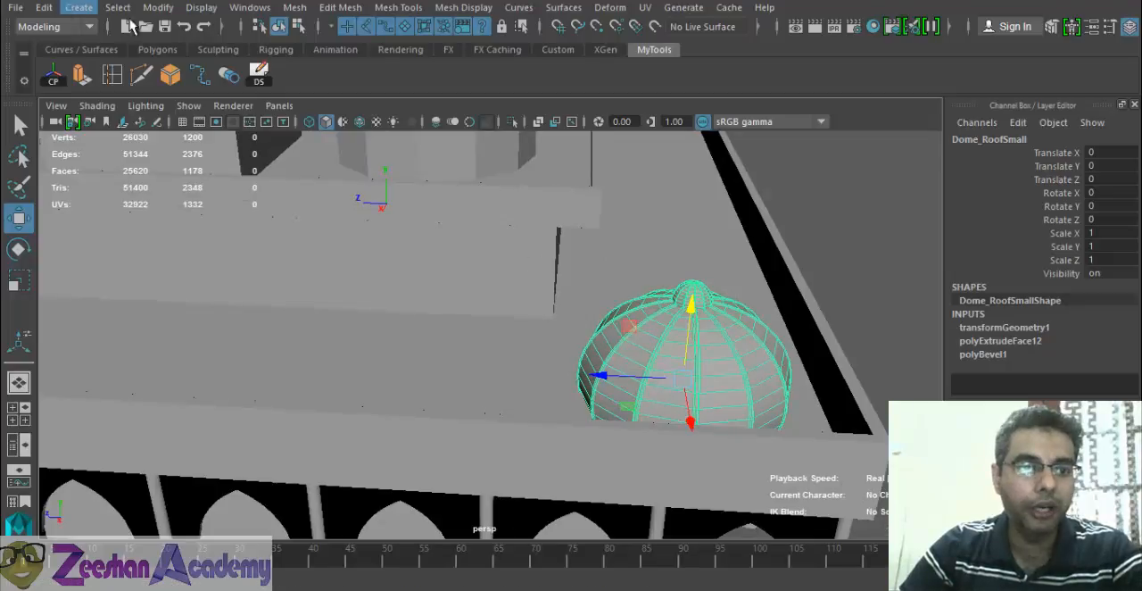
{"action": "left_click", "coordinate": [43, 8]}
{"action": "mouse_move", "coordinate": [123, 205]}
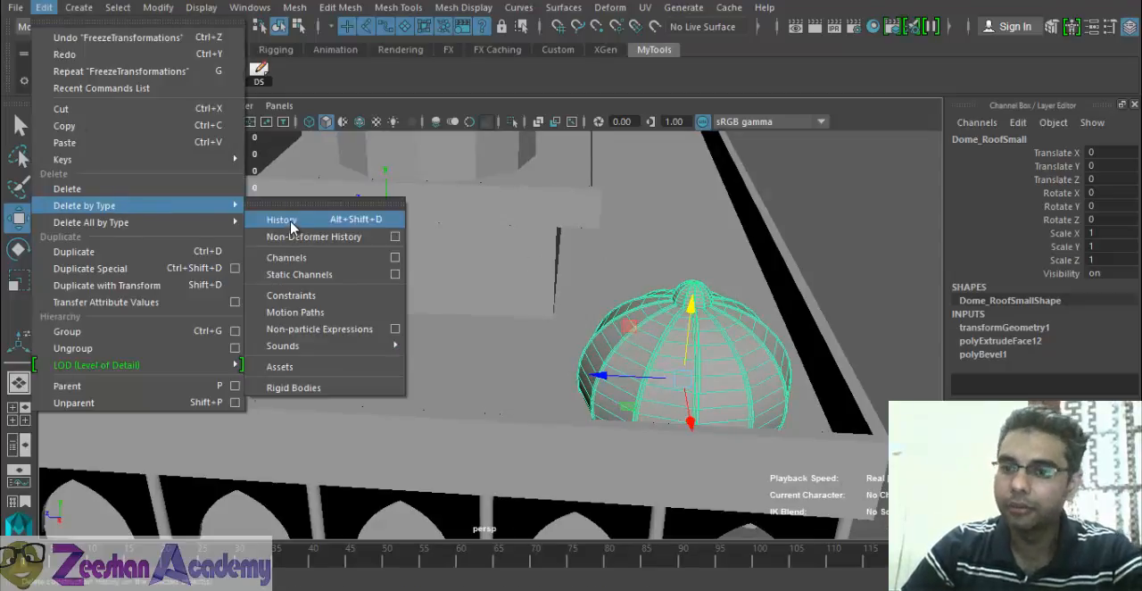
{"action": "left_click", "coordinate": [291, 223]}
- Duplicate the corner dome, move the copy along the roof edge and set its Translate Z to 30
{"action": "left_click_drag", "start_coordinate": [657, 339], "coordinate": [584, 352], "text": "alt"}
{"action": "scroll", "coordinate": [605, 342], "scroll_direction": "up", "scroll_amount": 3}
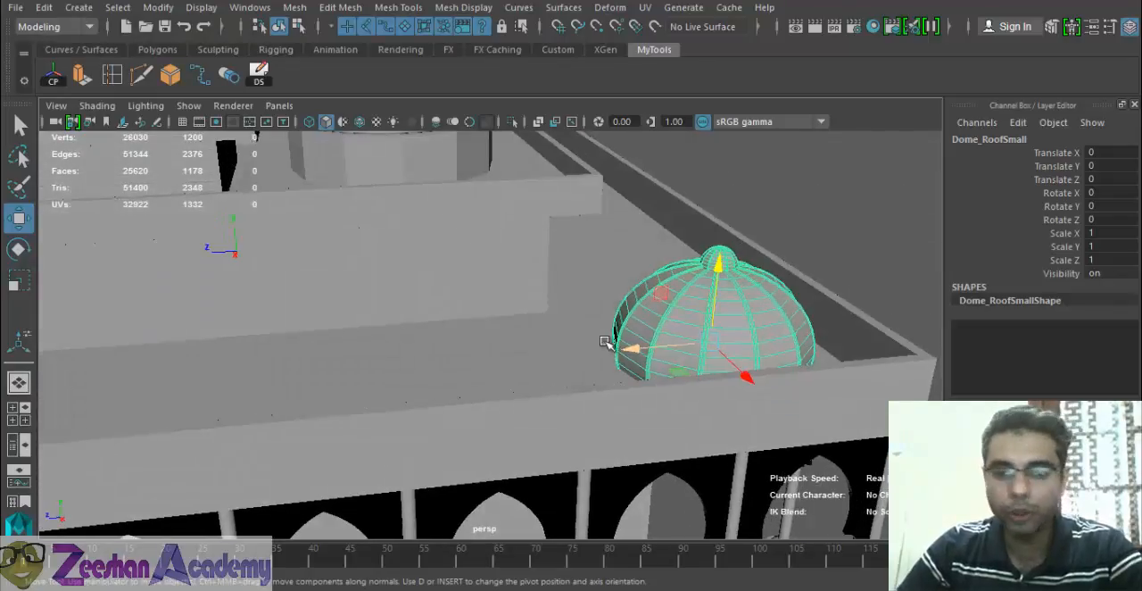
{"action": "key", "text": "ctrl+d"}
{"action": "left_click_drag", "start_coordinate": [640, 355], "coordinate": [416, 369]}
{"action": "left_click_drag", "start_coordinate": [594, 363], "coordinate": [548, 374], "text": "alt"}
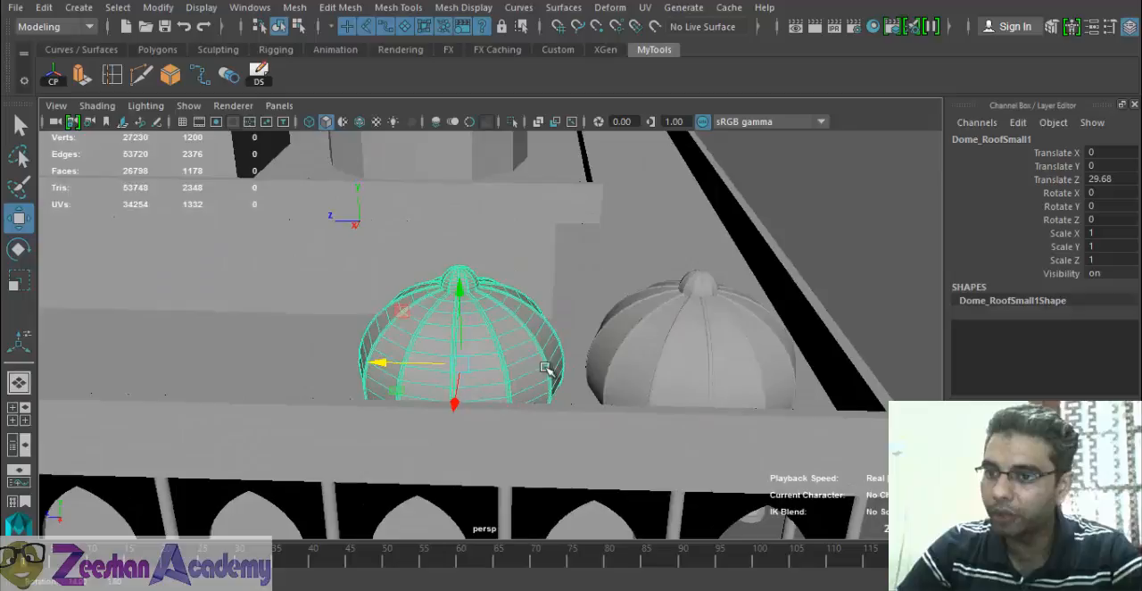
{"action": "double_click", "coordinate": [1118, 179]}
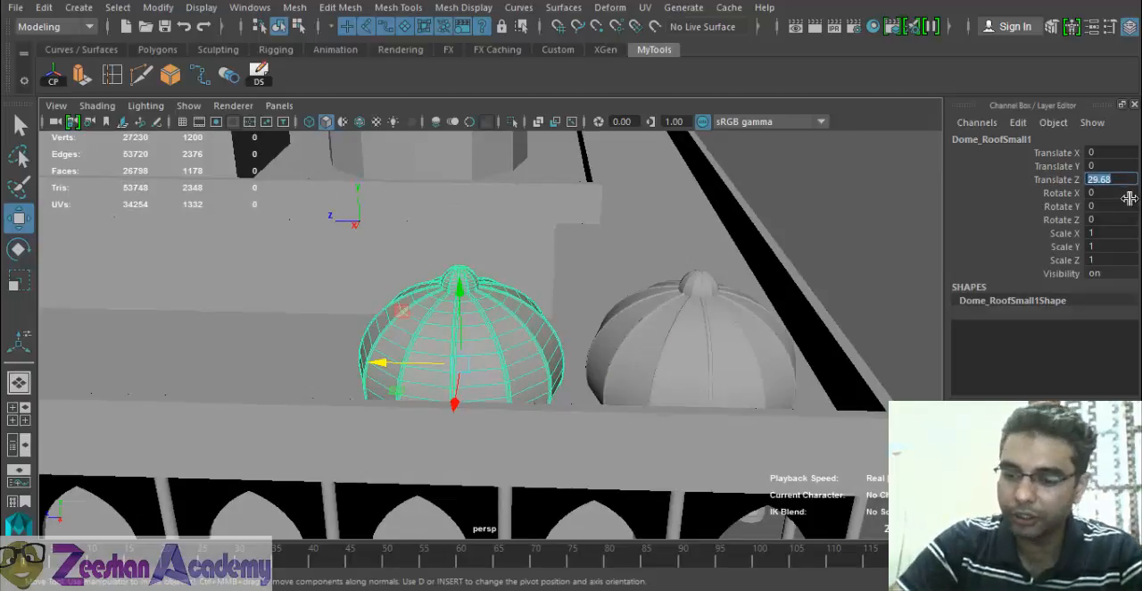
{"action": "type", "text": "30"}
{"action": "key", "text": "Return"}
{"action": "left_click_drag", "start_coordinate": [731, 268], "coordinate": [459, 358], "text": "alt"}
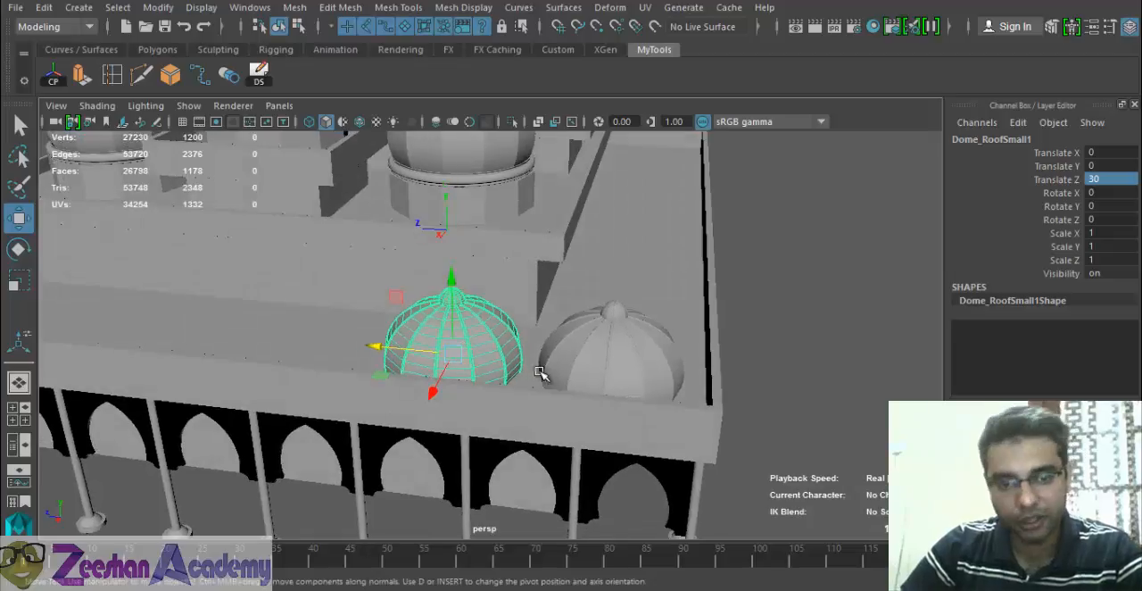
{"action": "left_click_drag", "start_coordinate": [535, 367], "coordinate": [561, 355], "text": "alt"}
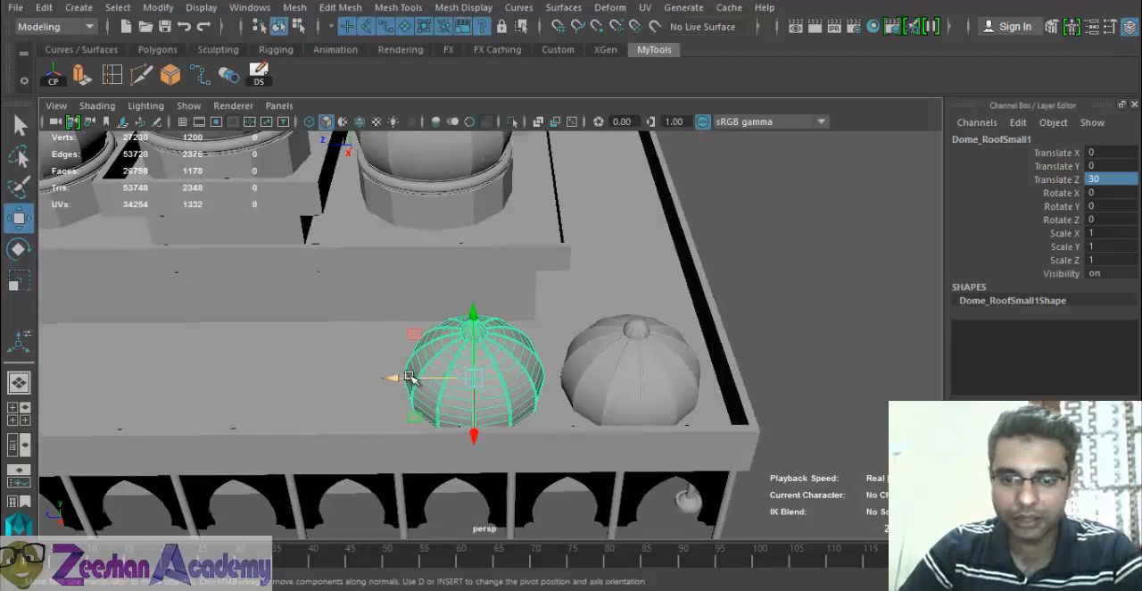
- Switch to the reference photo to examine the row of small domes along the lower roof, and return to Maya
{"action": "key", "text": "alt+Tab"}
{"action": "key", "text": "alt+Tab"}
{"action": "key", "text": "alt+Tab"}
{"action": "key", "text": "alt+Tab"}
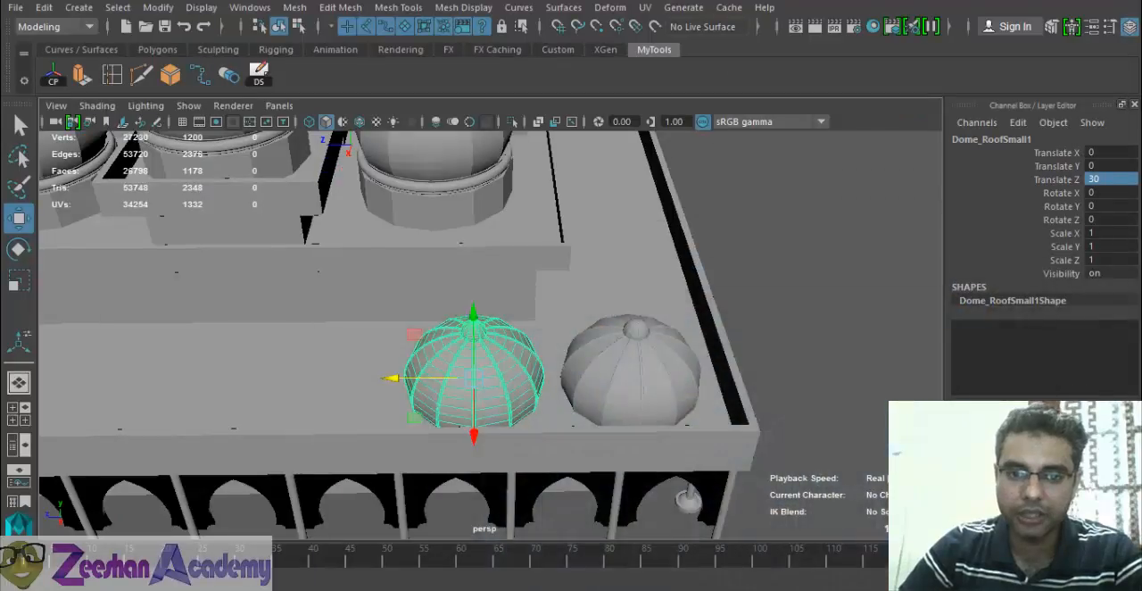
{"action": "key", "text": "alt+Tab"}
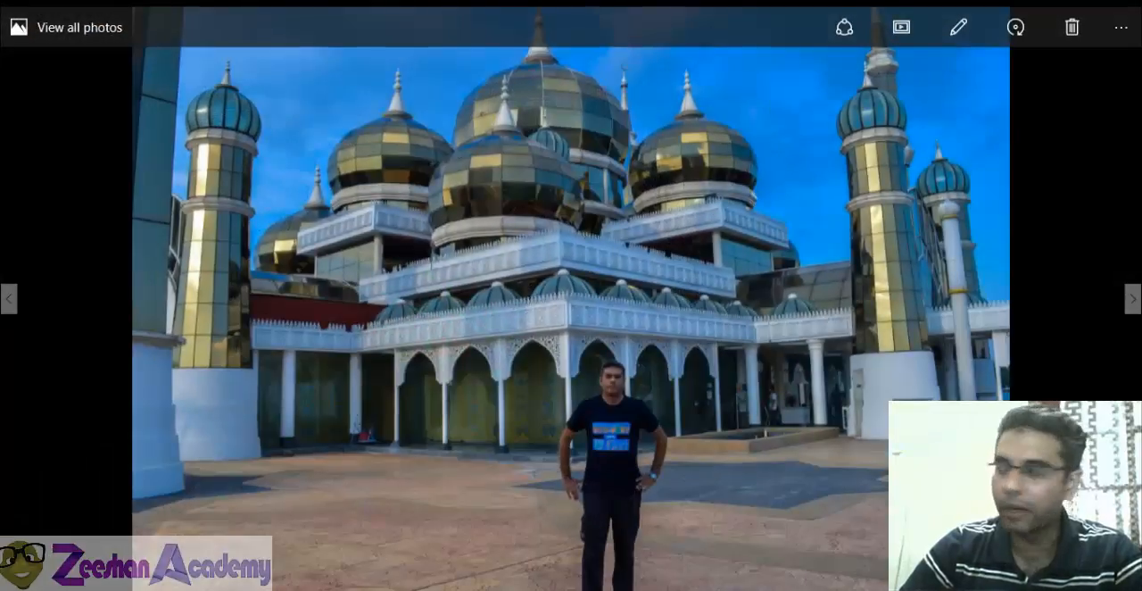
{"action": "key", "text": "alt+Tab"}
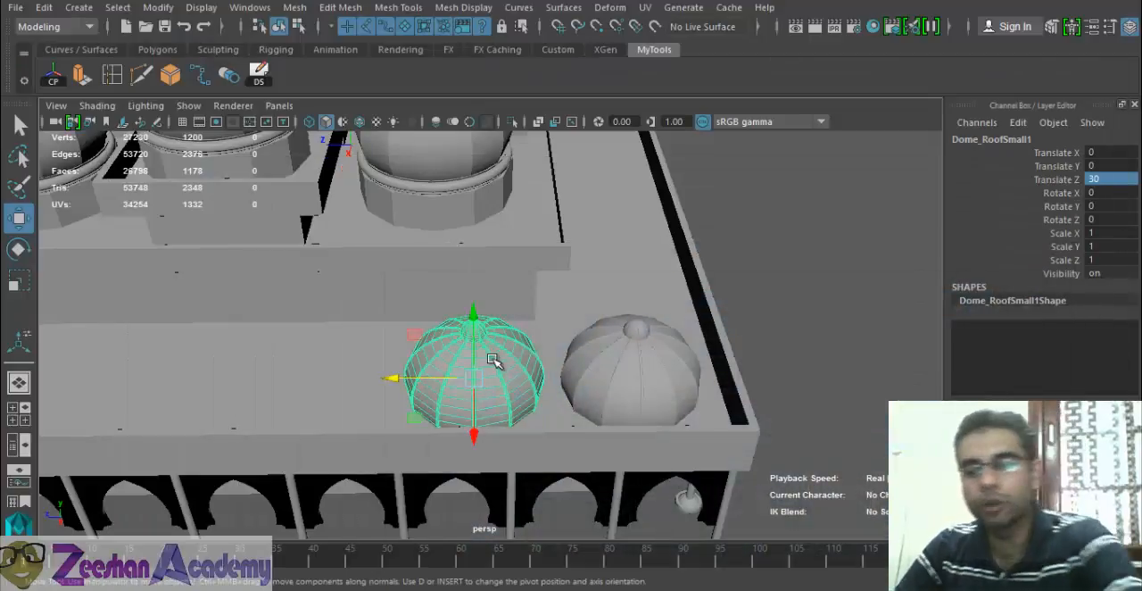
- Delete the test copy and open the Duplicate Special options for the original corner dome
{"action": "key", "text": "Delete"}
{"action": "left_click", "coordinate": [618, 340]}
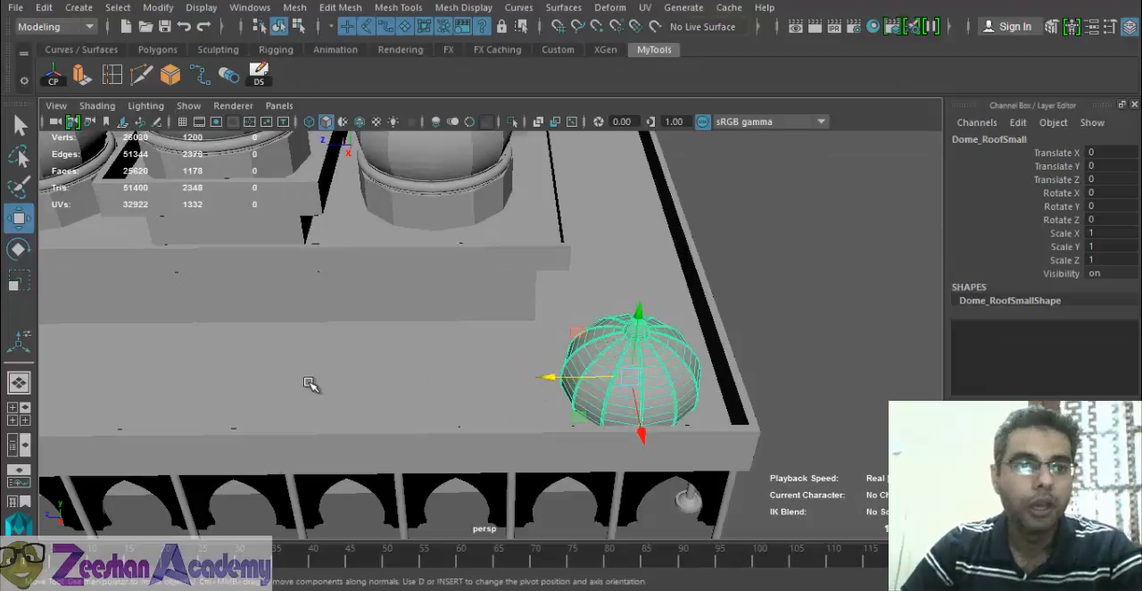
{"action": "left_click", "coordinate": [45, 11]}
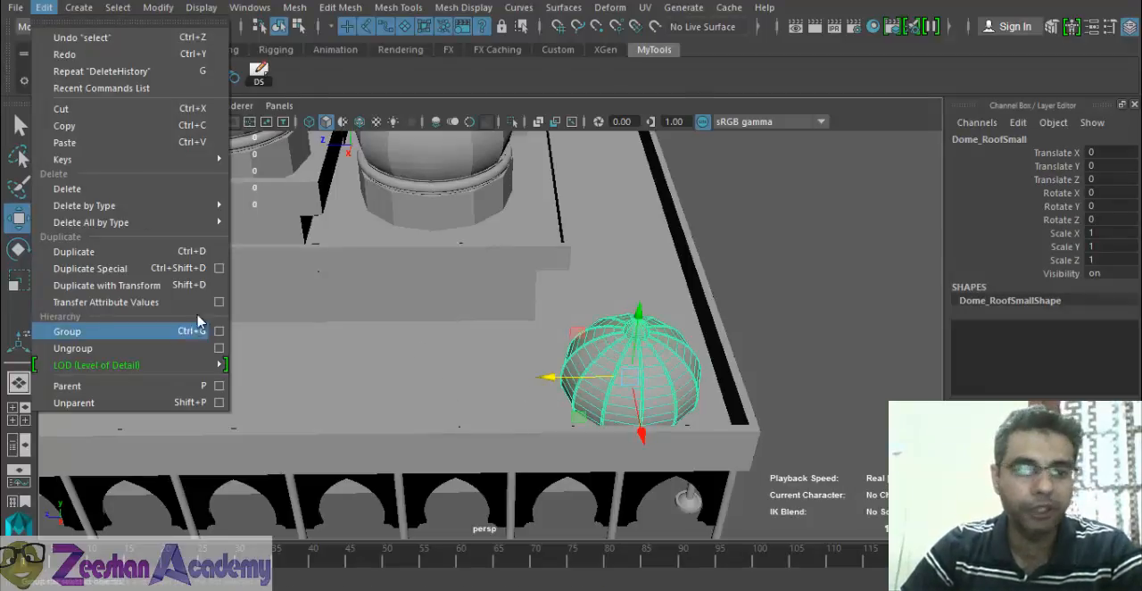
{"action": "left_click", "coordinate": [219, 272]}
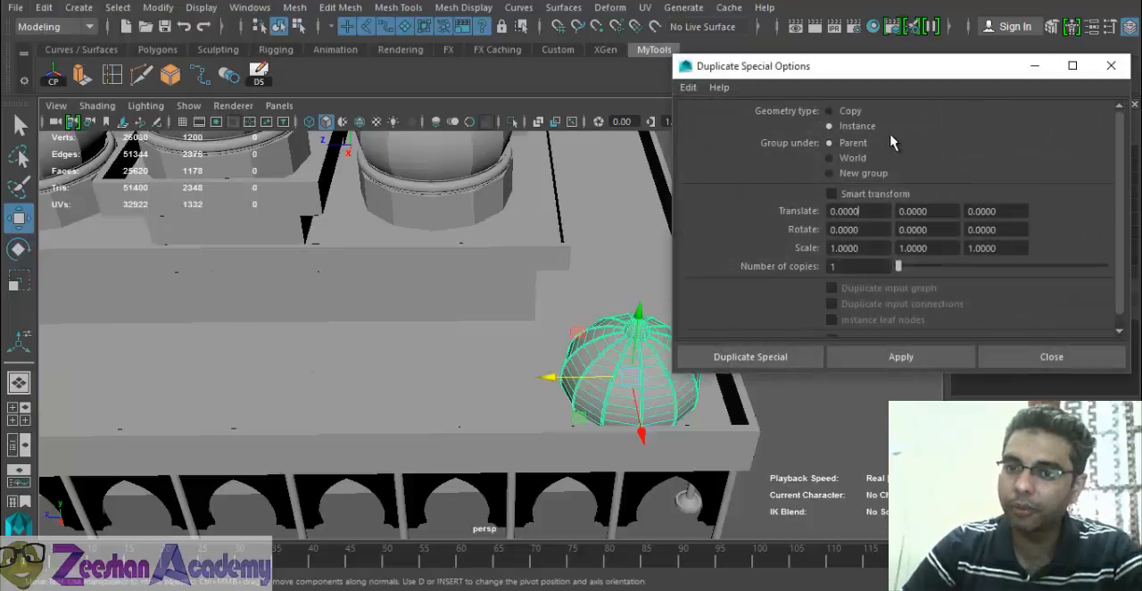
- Set the Duplicate Special translate offset to 30 along Z
{"action": "left_click_drag", "start_coordinate": [533, 366], "coordinate": [379, 299], "text": "alt"}
{"action": "left_click_drag", "start_coordinate": [863, 213], "coordinate": [797, 210]}
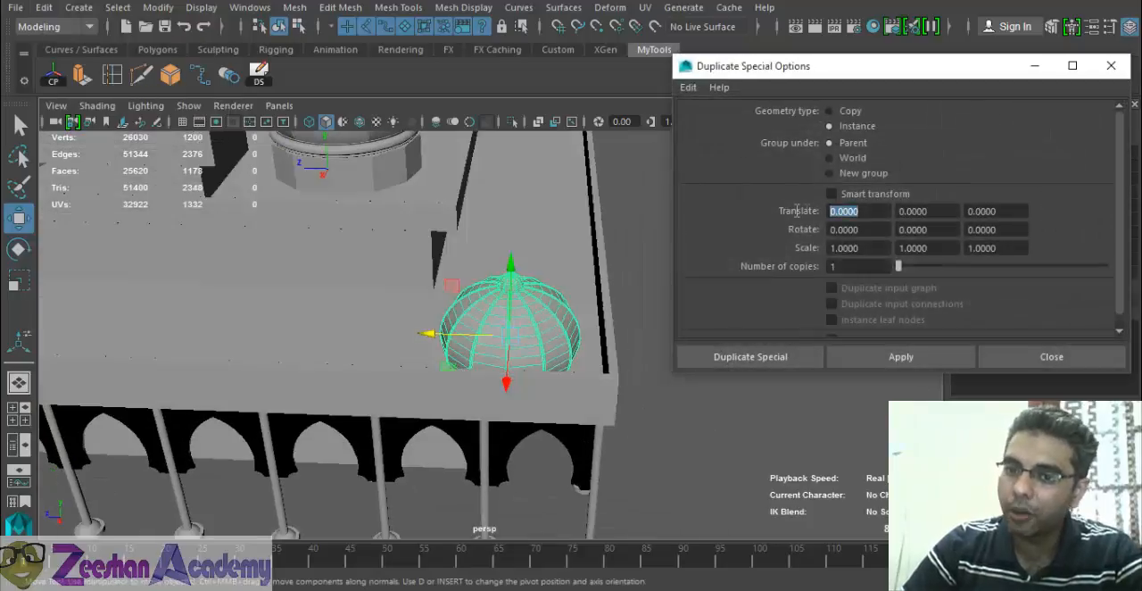
{"action": "left_click_drag", "start_coordinate": [873, 226], "coordinate": [816, 225]}
{"action": "left_click_drag", "start_coordinate": [876, 245], "coordinate": [794, 249]}
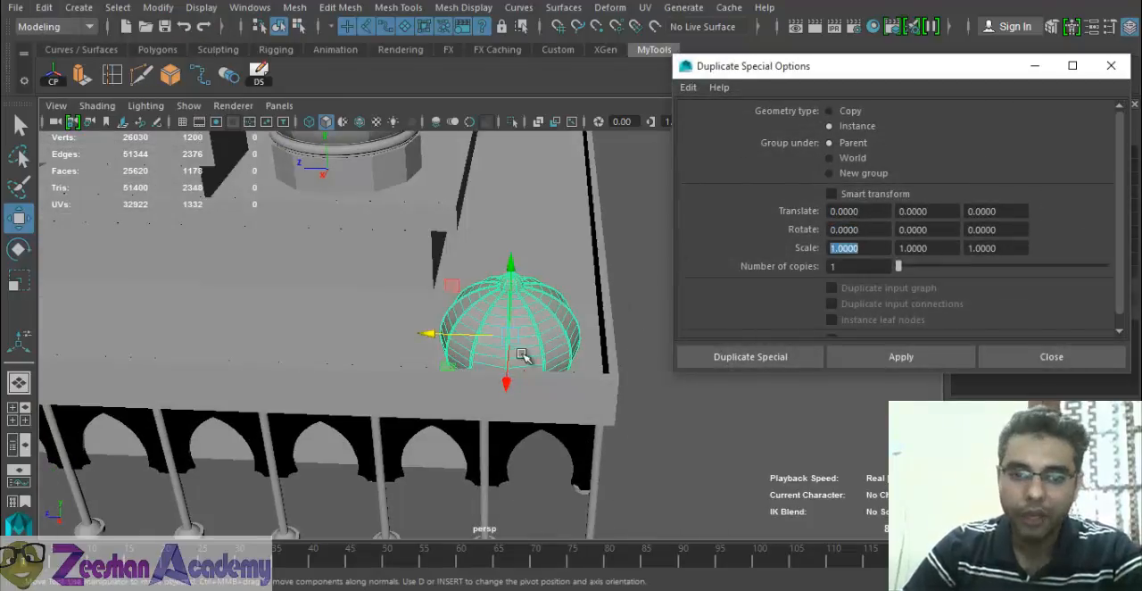
{"action": "left_click_drag", "start_coordinate": [470, 303], "coordinate": [533, 290], "text": "alt"}
{"action": "left_click_drag", "start_coordinate": [864, 209], "coordinate": [924, 206]}
{"action": "left_click", "coordinate": [840, 210]}
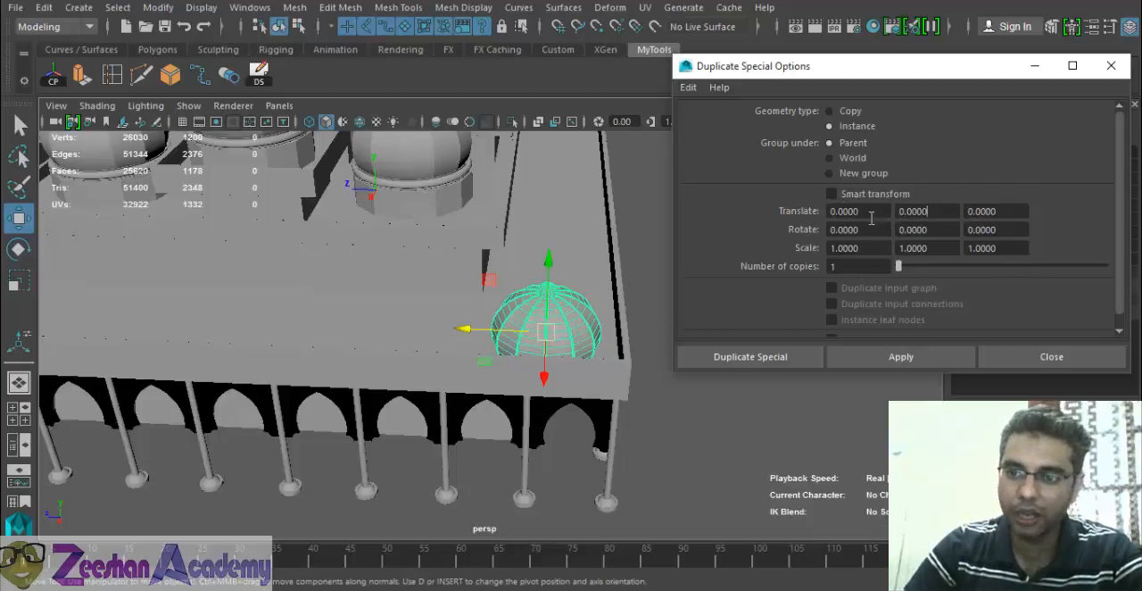
{"action": "left_click_drag", "start_coordinate": [1001, 210], "coordinate": [964, 220]}
{"action": "type", "text": "30"}
{"action": "key", "text": "Return"}
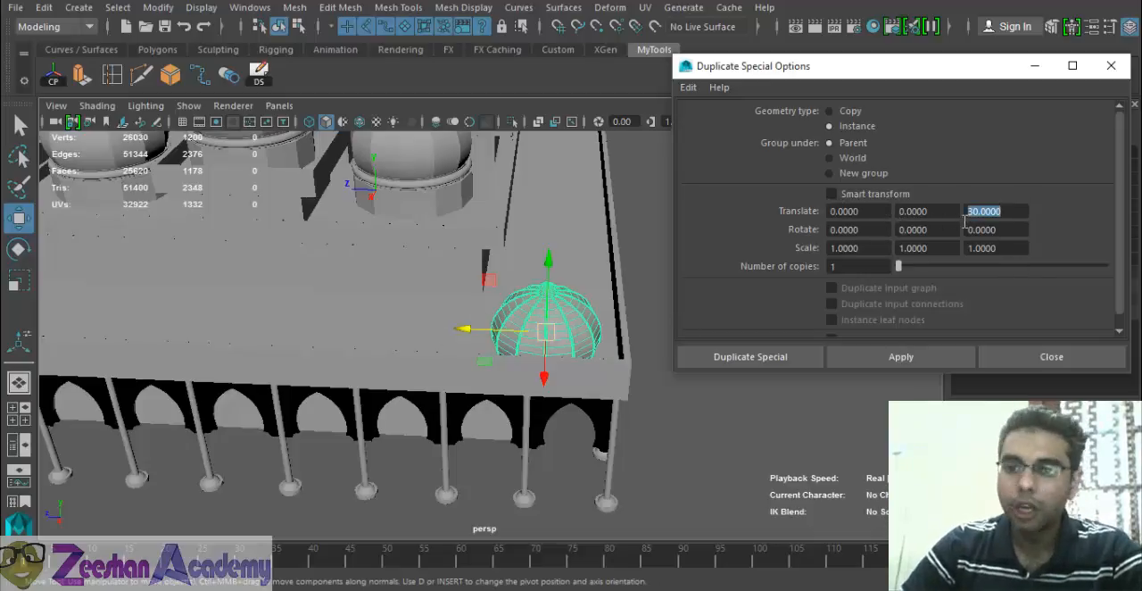
- Set the number of copies to 5, apply Duplicate Special along the roof edge, and inspect the row's spacing
{"action": "left_click", "coordinate": [824, 266]}
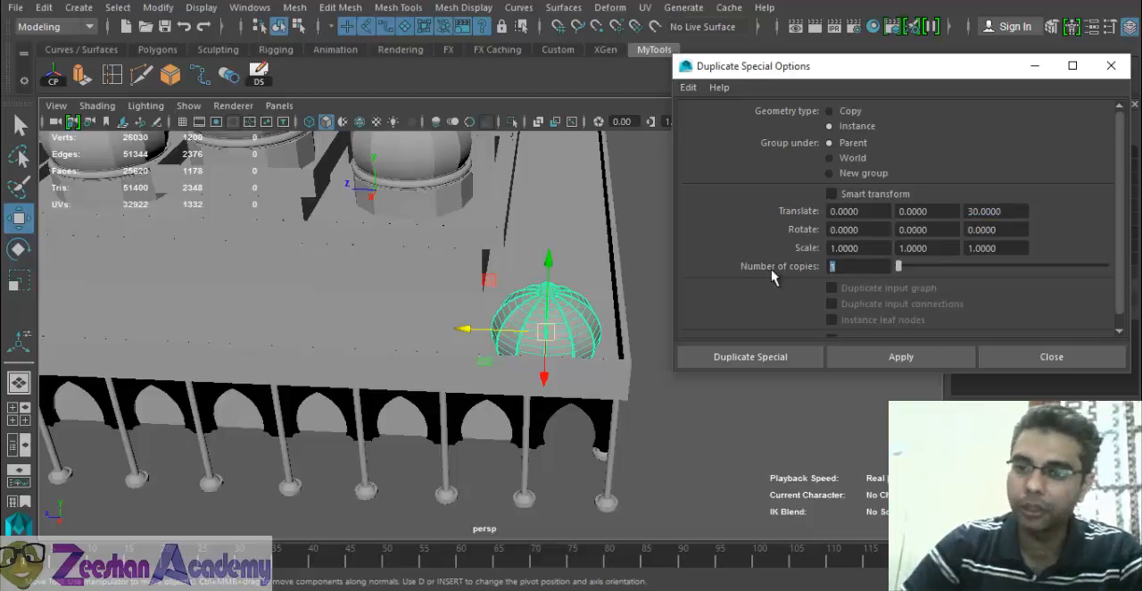
{"action": "type", "text": "5"}
{"action": "key", "text": "Return"}
{"action": "scroll", "coordinate": [514, 317], "scroll_direction": "down", "scroll_amount": 5}
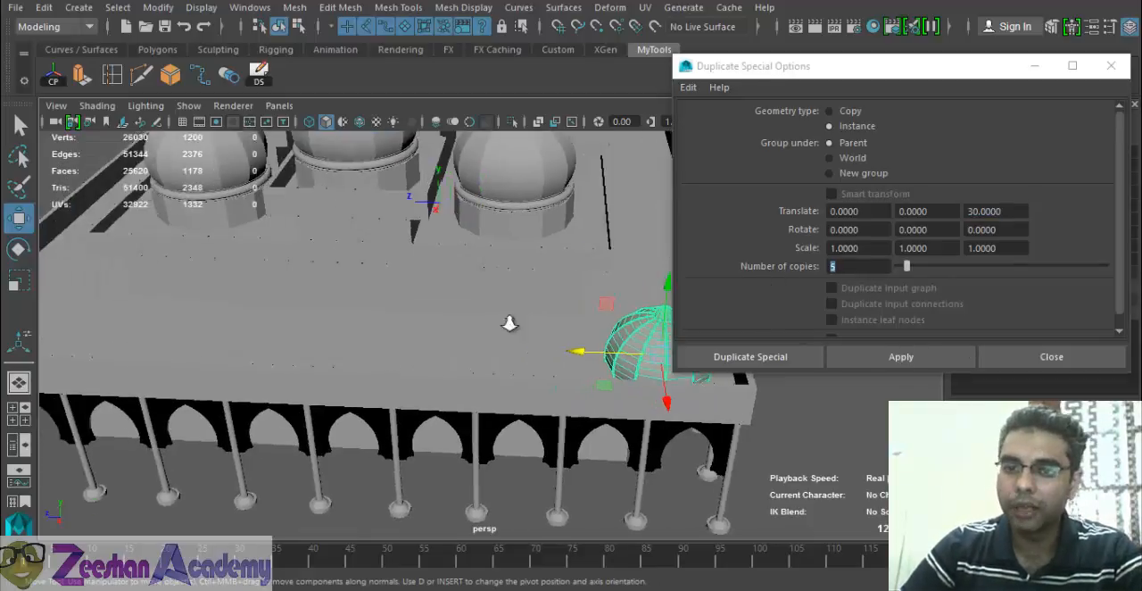
{"action": "left_click", "coordinate": [899, 356]}
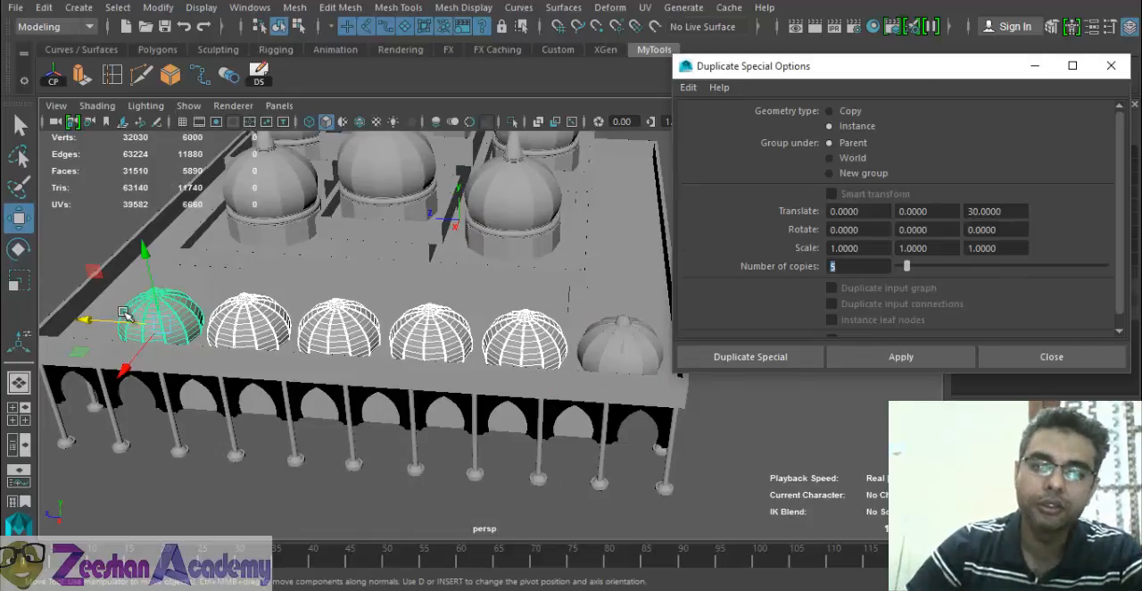
{"action": "left_click_drag", "start_coordinate": [127, 312], "coordinate": [310, 338], "text": "alt"}
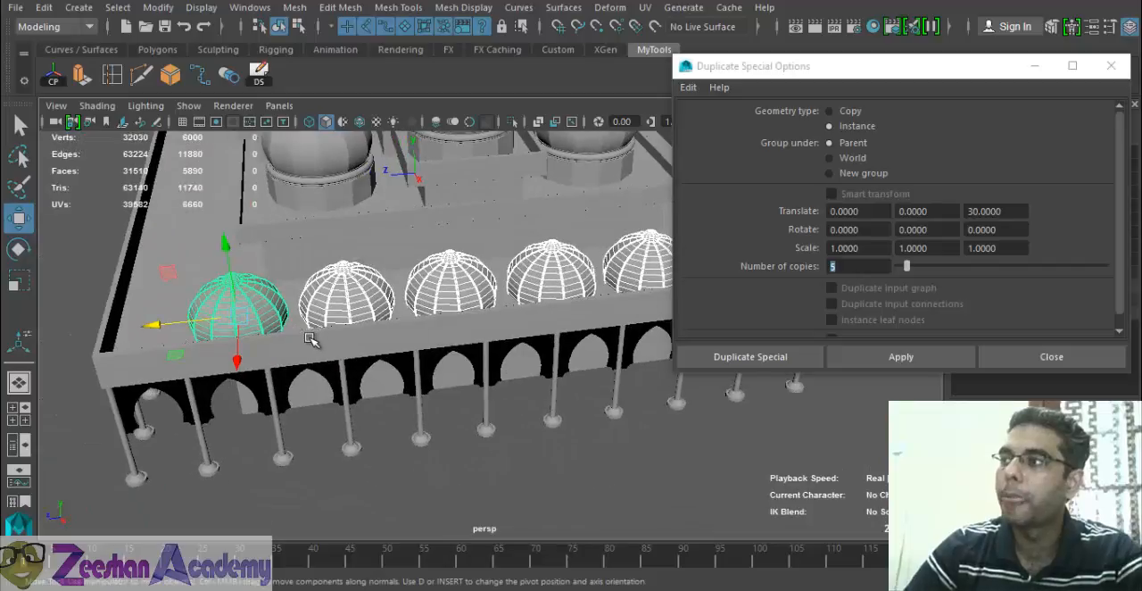
{"action": "left_click_drag", "start_coordinate": [433, 301], "coordinate": [371, 371], "text": "alt"}
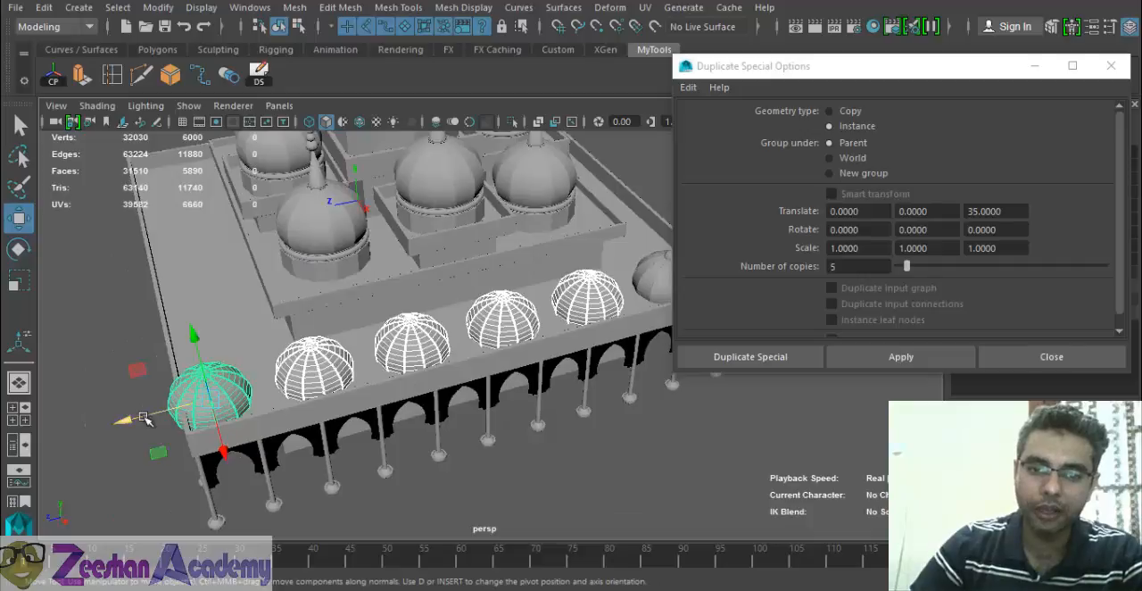
- Delete the selected dome row and duplicate the original corner dome again along the roof edge with a Translate Z offset of 33
{"action": "left_click_drag", "start_coordinate": [143, 419], "coordinate": [156, 420]}
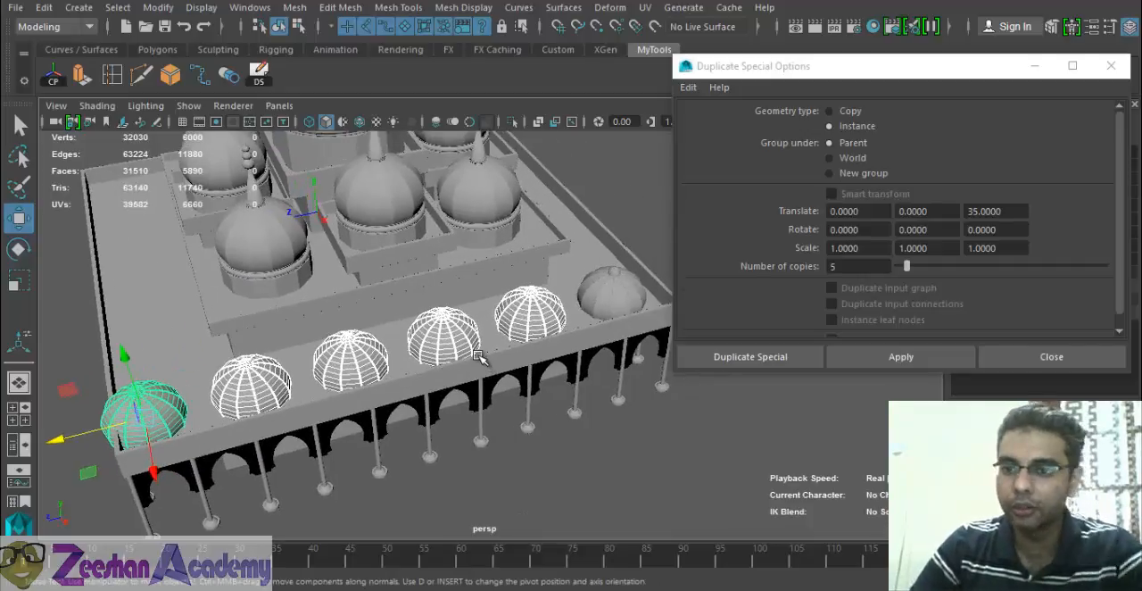
{"action": "key", "text": "Delete"}
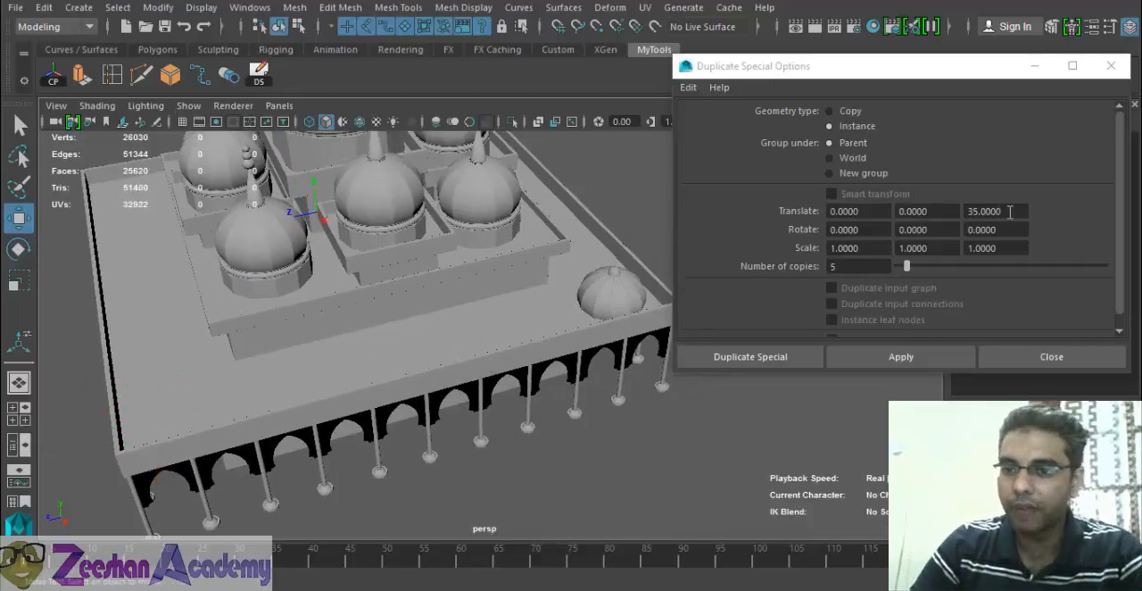
{"action": "left_click", "coordinate": [981, 211]}
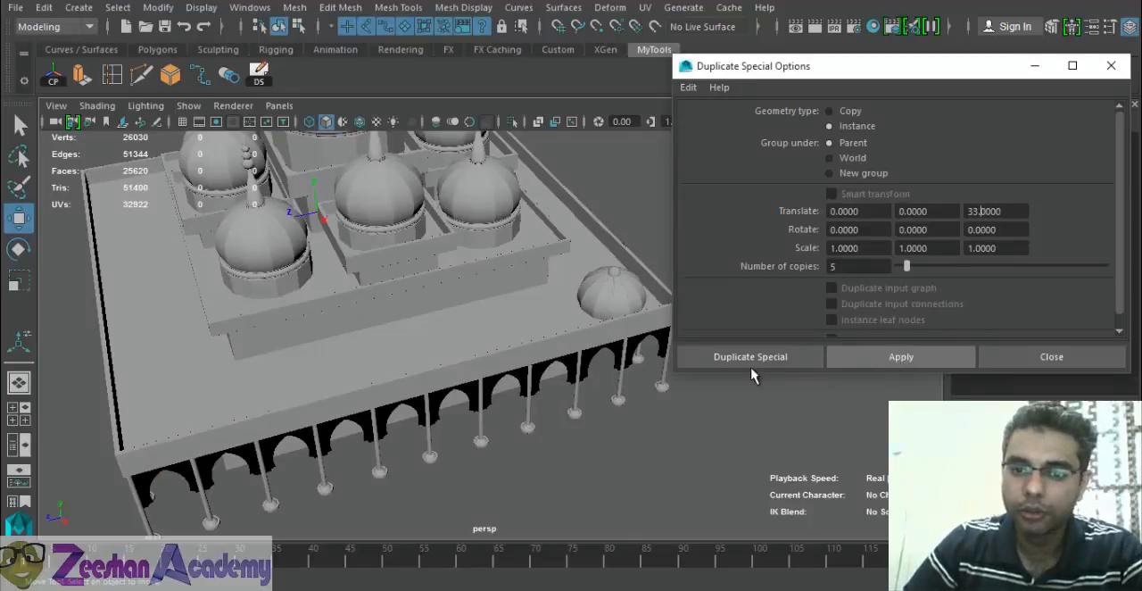
{"action": "left_click", "coordinate": [632, 299]}
{"action": "left_click", "coordinate": [897, 361]}
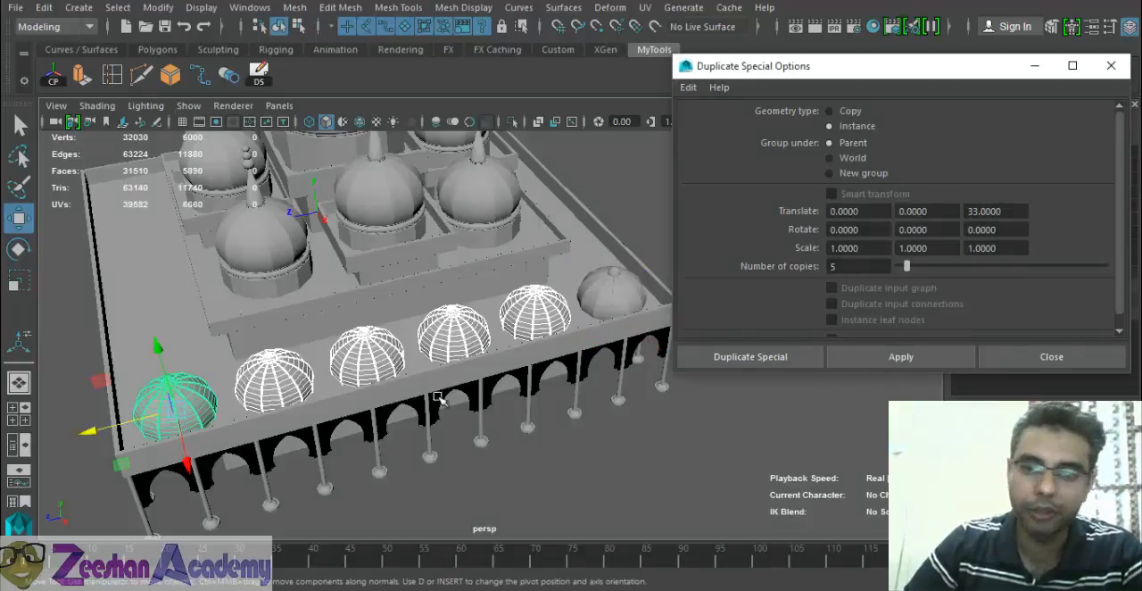
{"action": "left_click_drag", "start_coordinate": [402, 407], "coordinate": [609, 313], "text": "alt"}
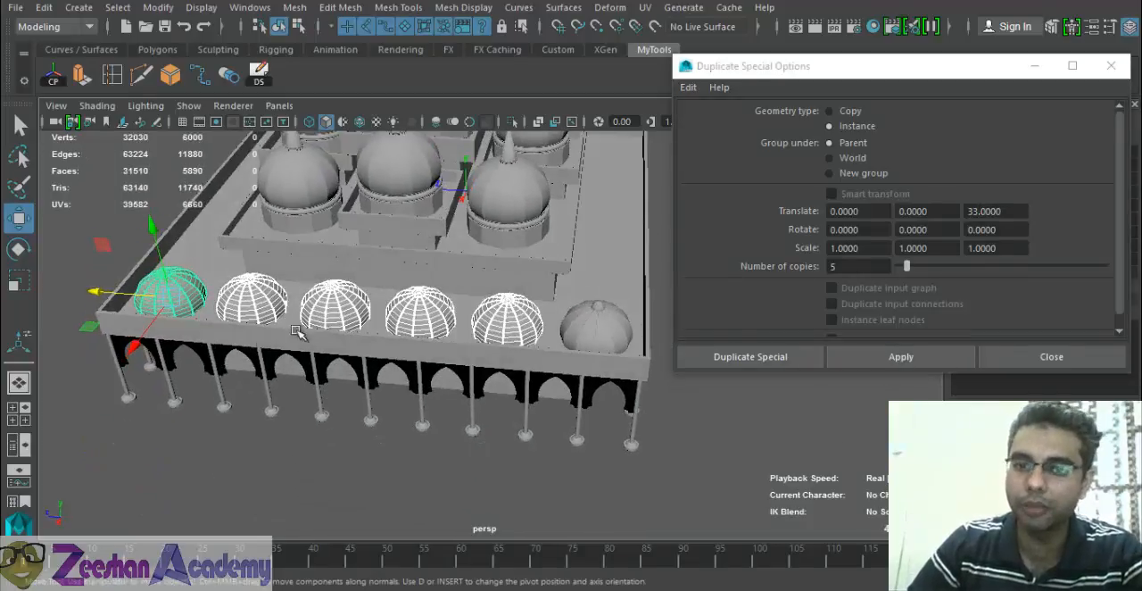
{"action": "left_click_drag", "start_coordinate": [297, 331], "coordinate": [535, 321], "text": "alt"}
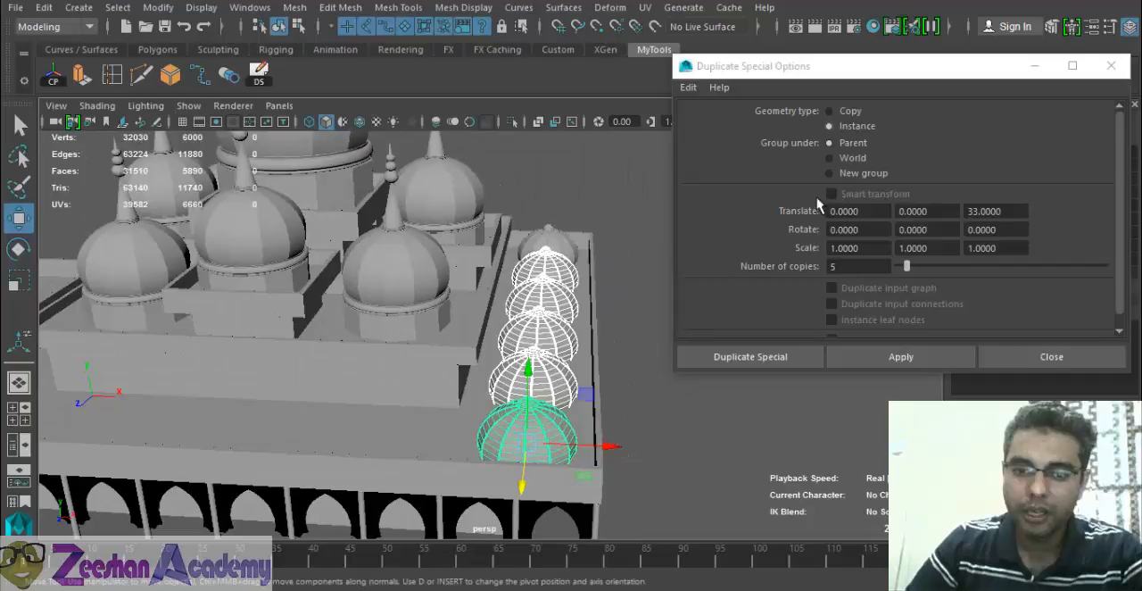
- Select the end dome of the new row and set the Duplicate Special translate to 33 in X and 0 in Z
{"action": "key", "text": "q"}
{"action": "left_click", "coordinate": [548, 425]}
{"action": "left_click_drag", "start_coordinate": [549, 424], "coordinate": [486, 433], "text": "alt"}
{"action": "key", "text": "w"}
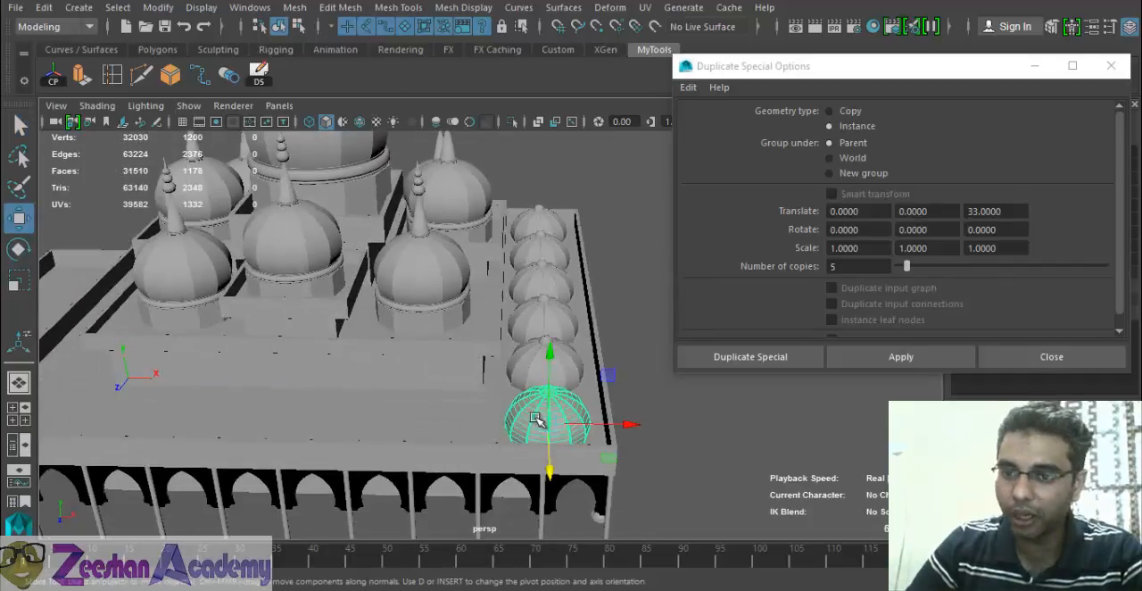
{"action": "left_click_drag", "start_coordinate": [884, 212], "coordinate": [777, 215]}
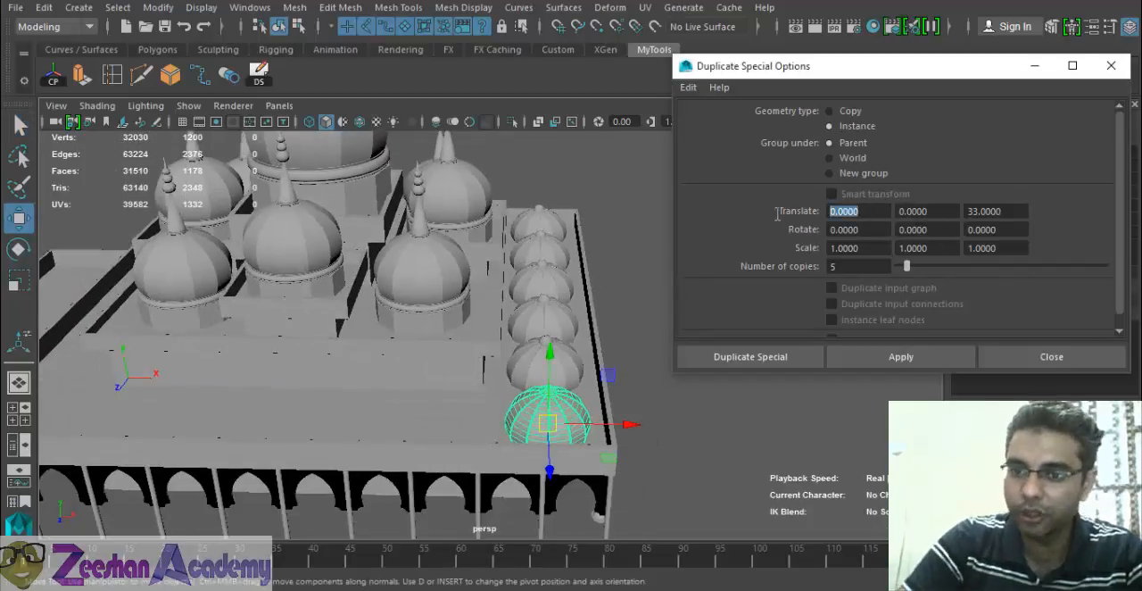
{"action": "type", "text": "33"}
{"action": "key", "text": "Tab"}
{"action": "key", "text": "Tab"}
{"action": "type", "text": "0"}
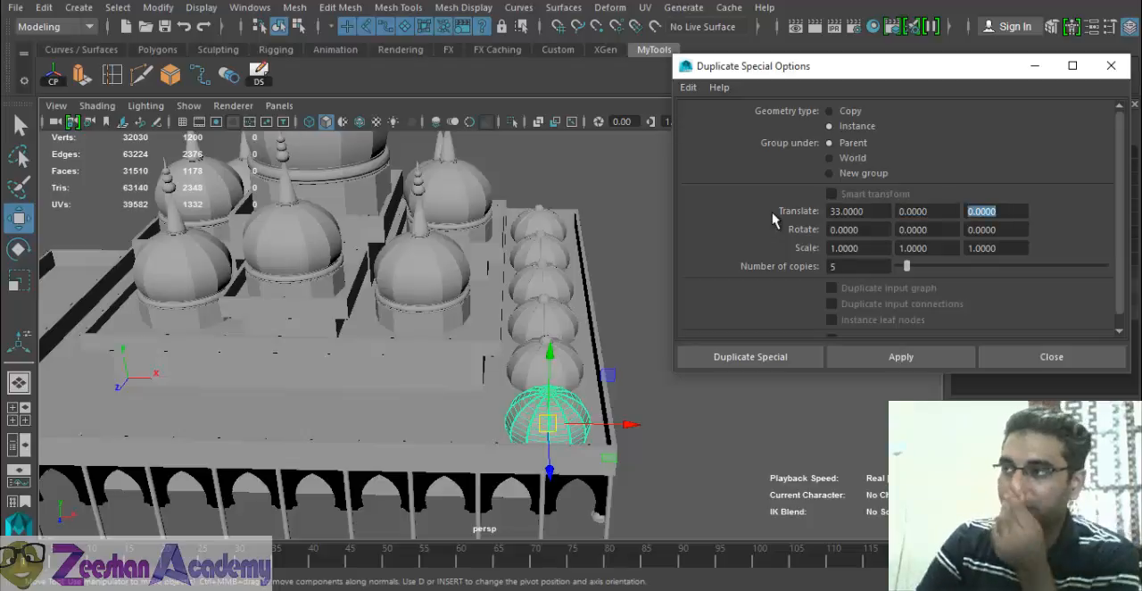
- Try duplicating the end dome along positive X, and undo the copies
{"action": "left_click", "coordinate": [894, 354]}
{"action": "left_click_drag", "start_coordinate": [535, 393], "coordinate": [625, 416], "text": "alt"}
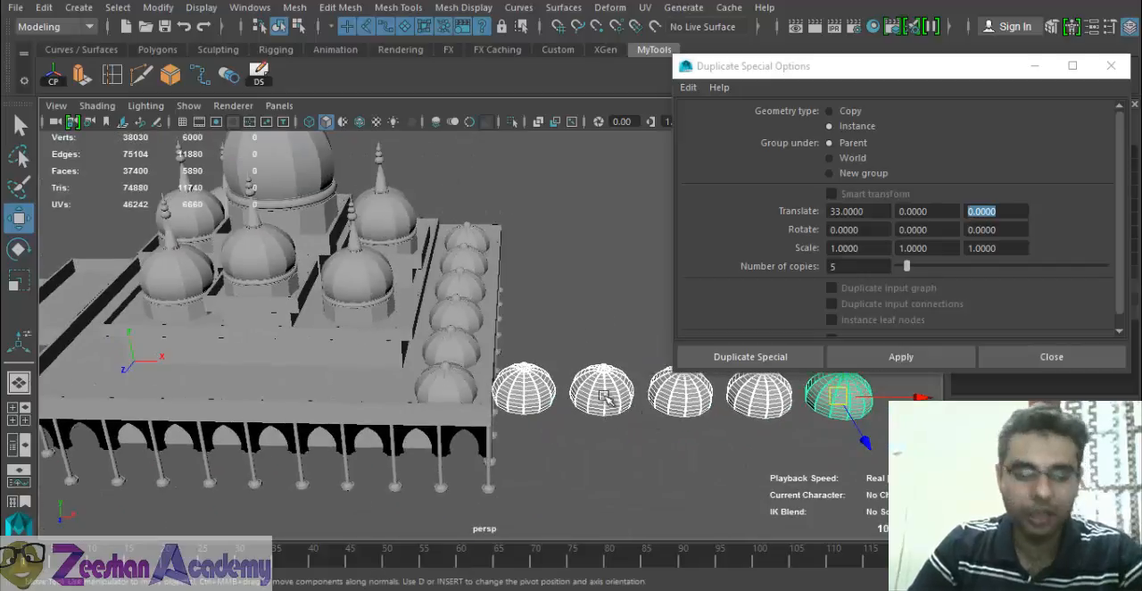
{"action": "left_click_drag", "start_coordinate": [549, 339], "coordinate": [547, 373], "text": "alt"}
{"action": "key", "text": "ctrl+z"}
{"action": "middle_click_drag", "start_coordinate": [502, 370], "coordinate": [597, 384], "text": "alt"}
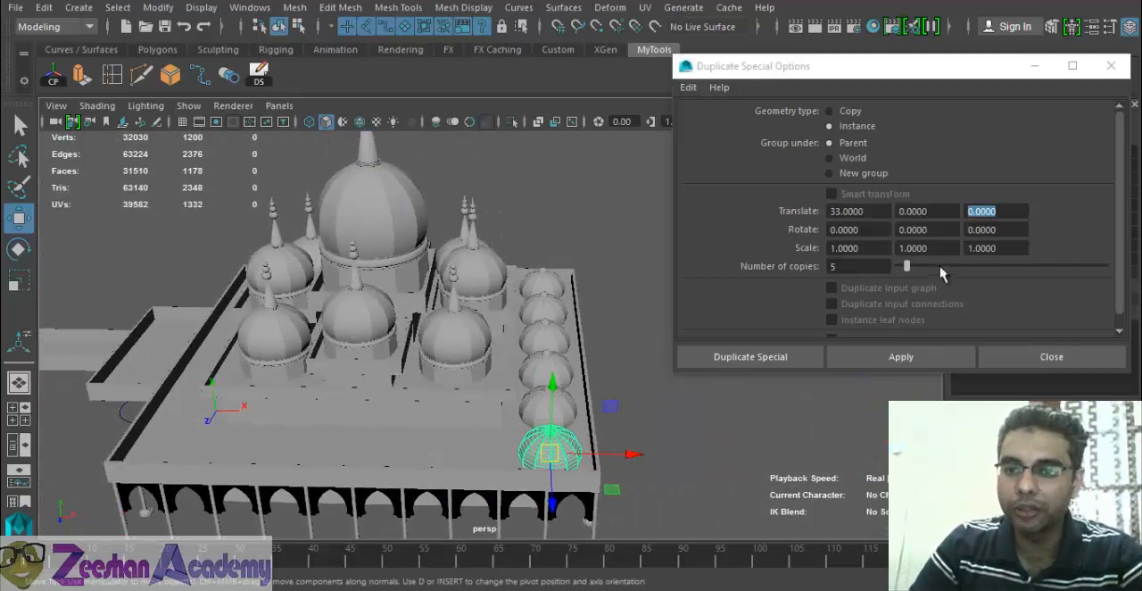
- Set the Translate X offset to -33 and apply Duplicate Special along the second roof edge
{"action": "left_click", "coordinate": [844, 211]}
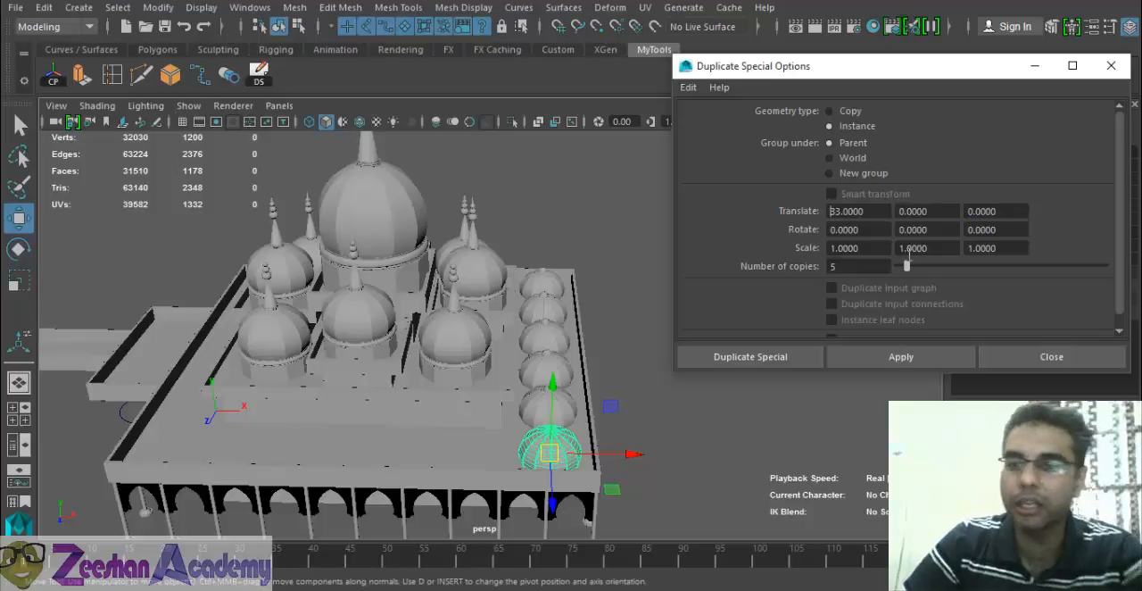
{"action": "left_click", "coordinate": [901, 357]}
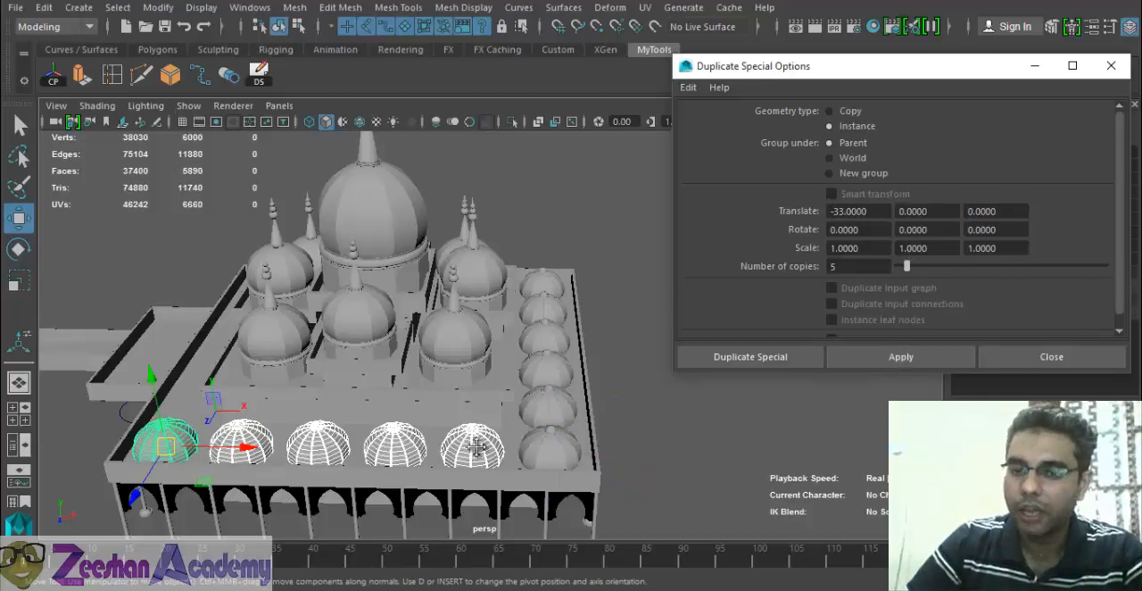
{"action": "left_click_drag", "start_coordinate": [535, 428], "coordinate": [593, 464], "text": "alt"}
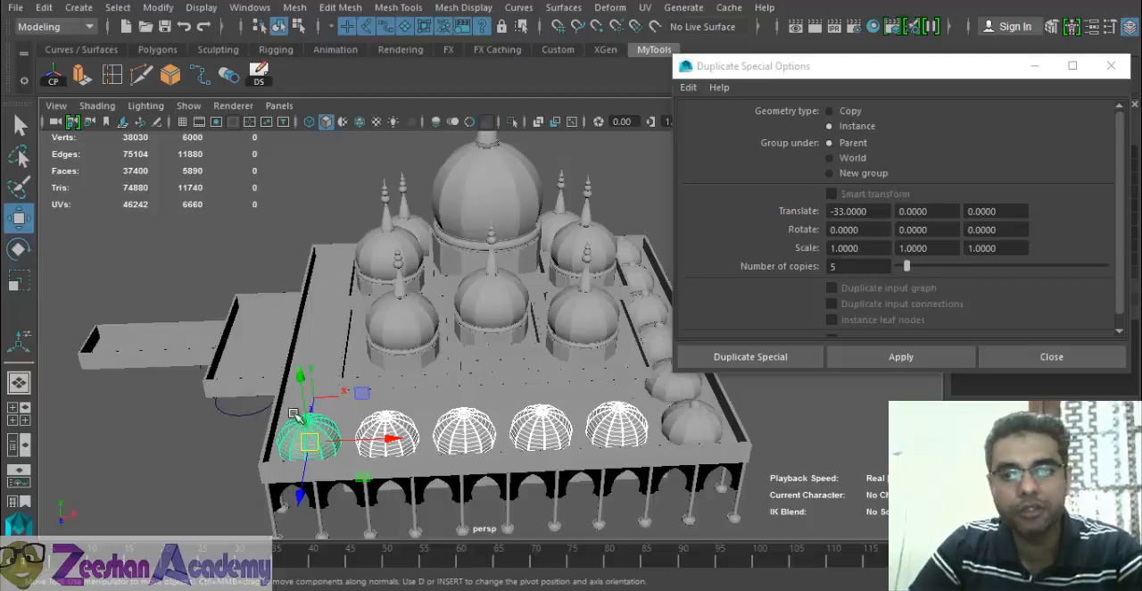
- Select the end dome of the second row and duplicate it along the third edge with Translate X 0 and Z -33
{"action": "left_click", "coordinate": [873, 210]}
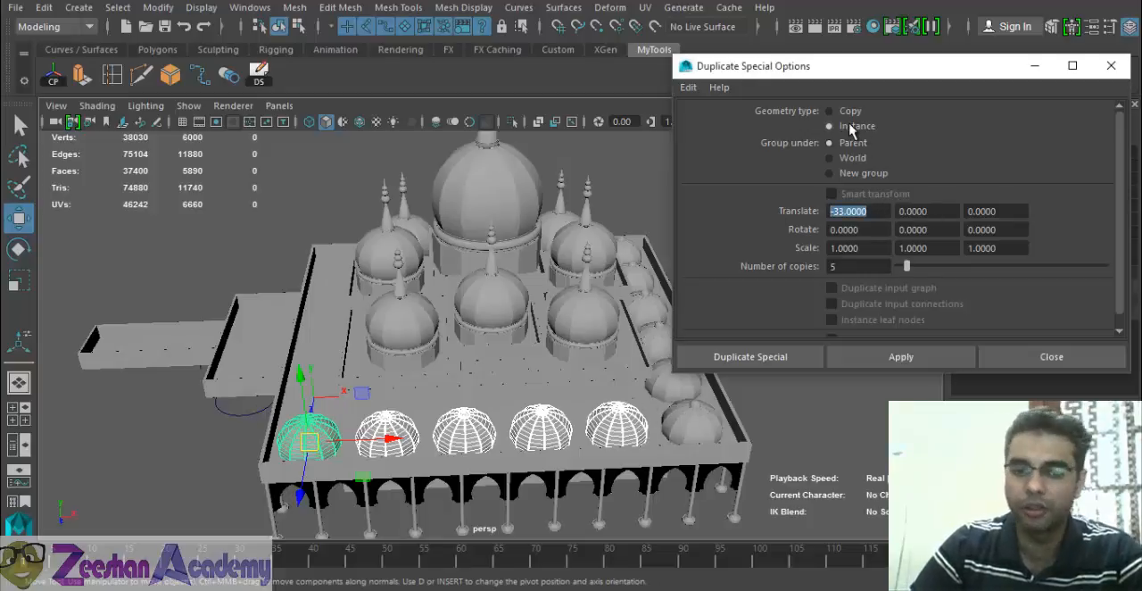
{"action": "left_click_drag", "start_coordinate": [470, 475], "coordinate": [522, 477], "text": "alt"}
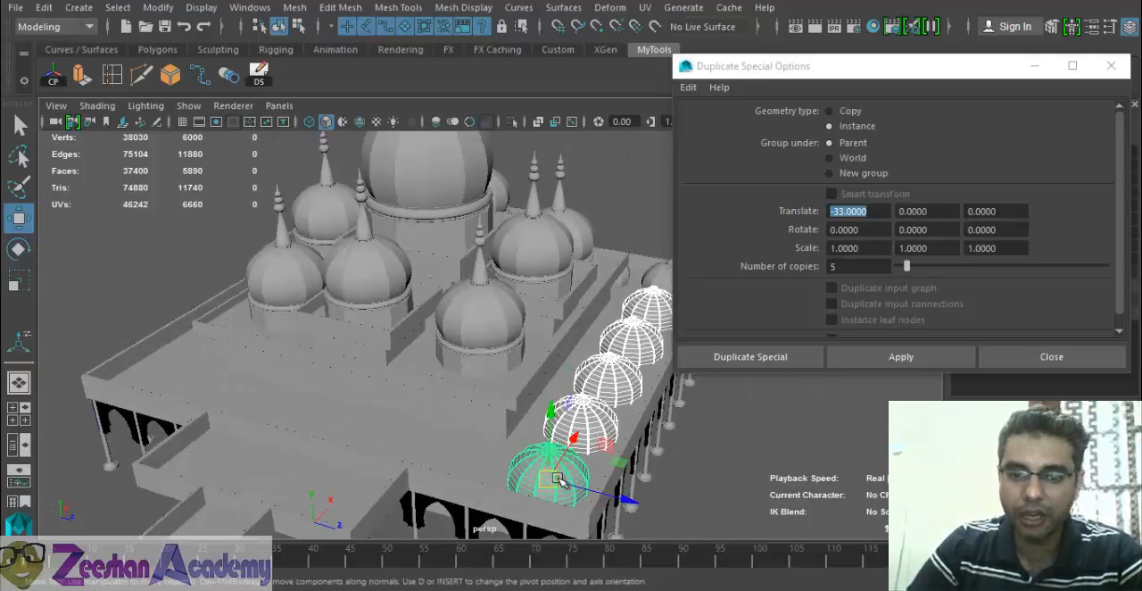
{"action": "key", "text": "q"}
{"action": "left_click", "coordinate": [522, 477]}
{"action": "key", "text": "w"}
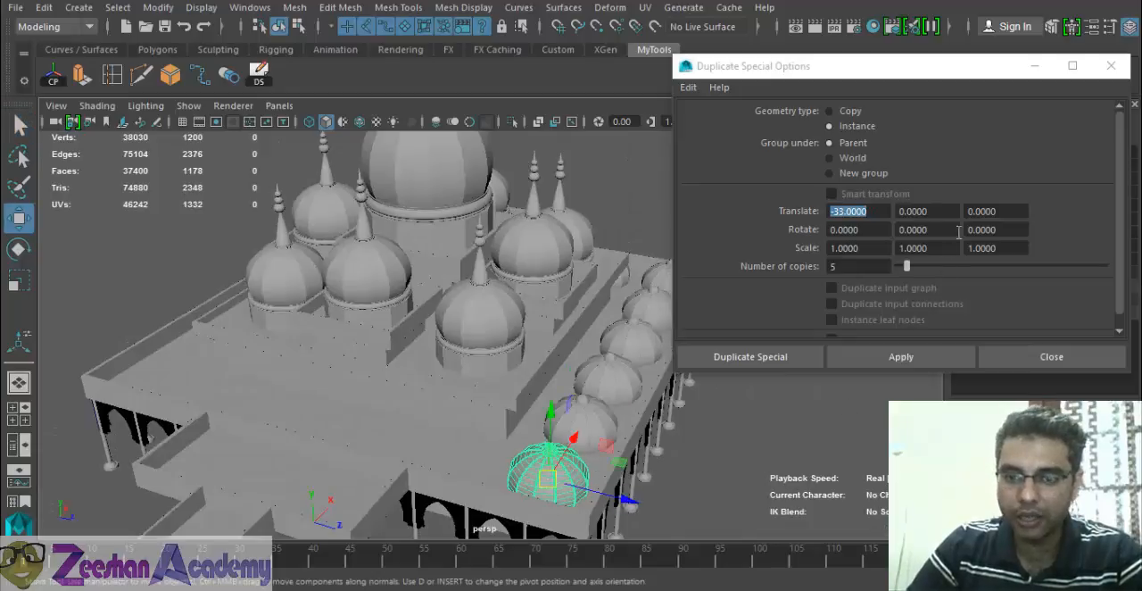
{"action": "left_click", "coordinate": [880, 211]}
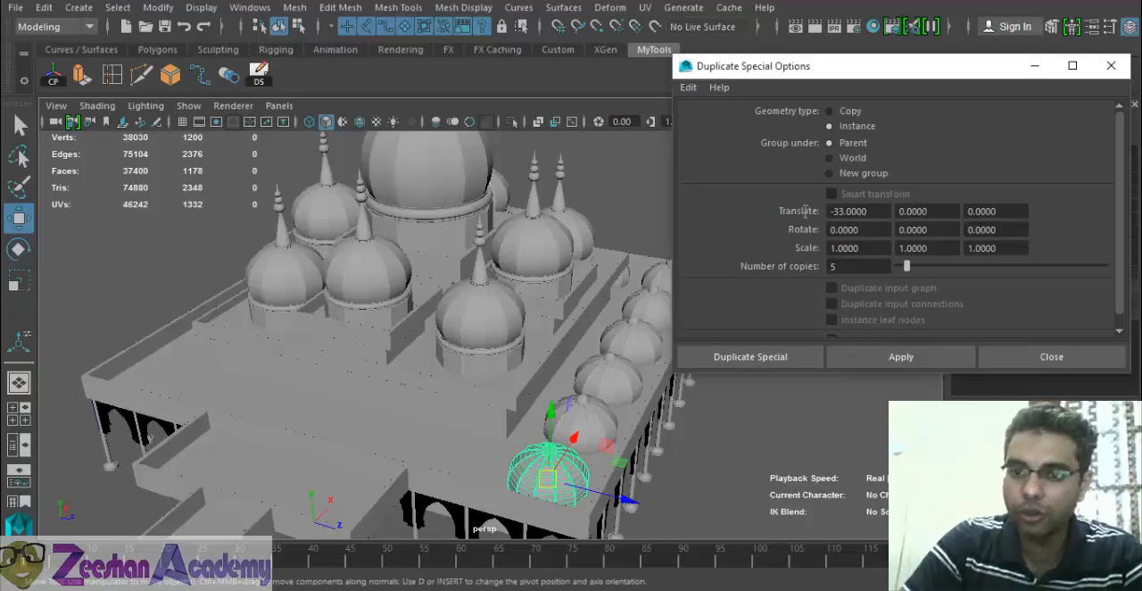
{"action": "left_click_drag", "start_coordinate": [805, 212], "coordinate": [757, 210]}
{"action": "type", "text": "0"}
{"action": "key", "text": "Tab"}
{"action": "key", "text": "Tab"}
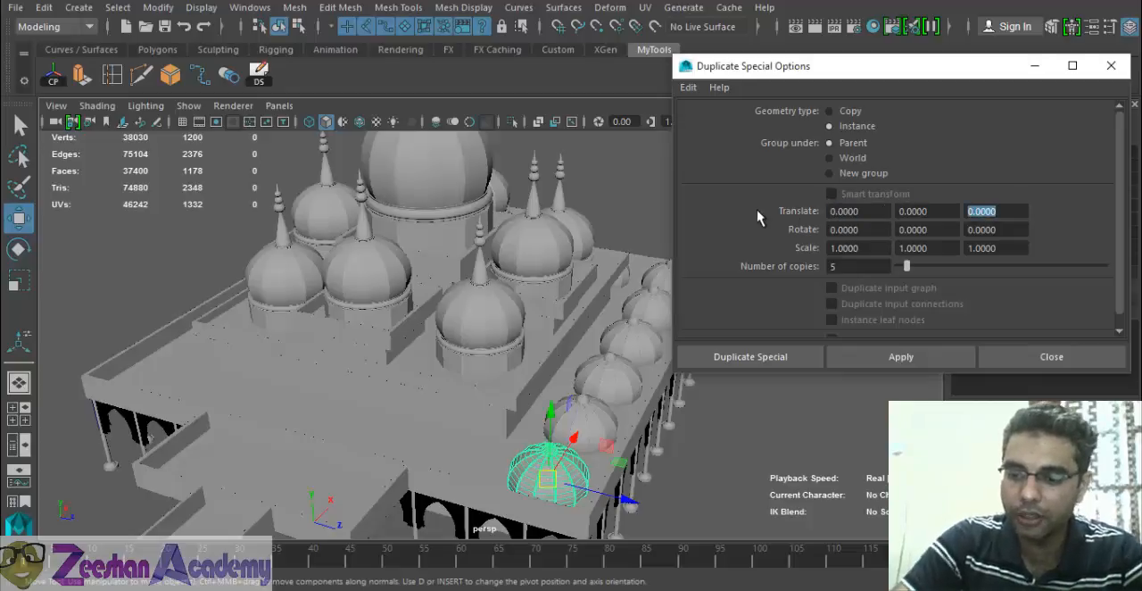
{"action": "type", "text": "-33"}
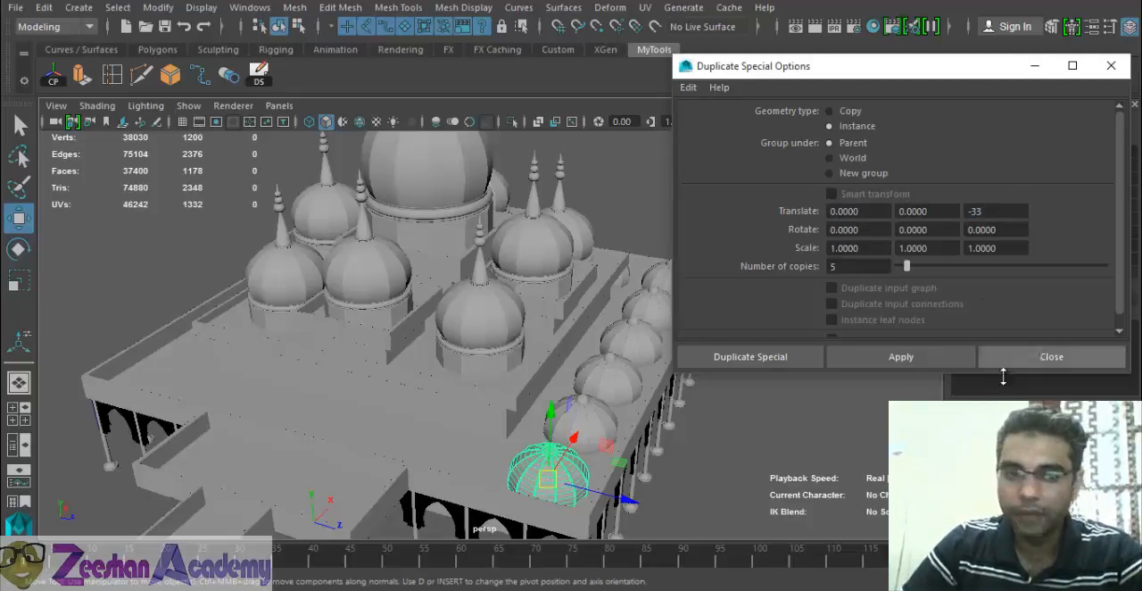
{"action": "left_click", "coordinate": [941, 364]}
- Select the end dome of the third row and set the Duplicate Special Translate X offset to 33
{"action": "left_click_drag", "start_coordinate": [497, 402], "coordinate": [580, 440], "text": "alt"}
{"action": "key", "text": "q"}
{"action": "left_click", "coordinate": [570, 430]}
{"action": "key", "text": "w"}
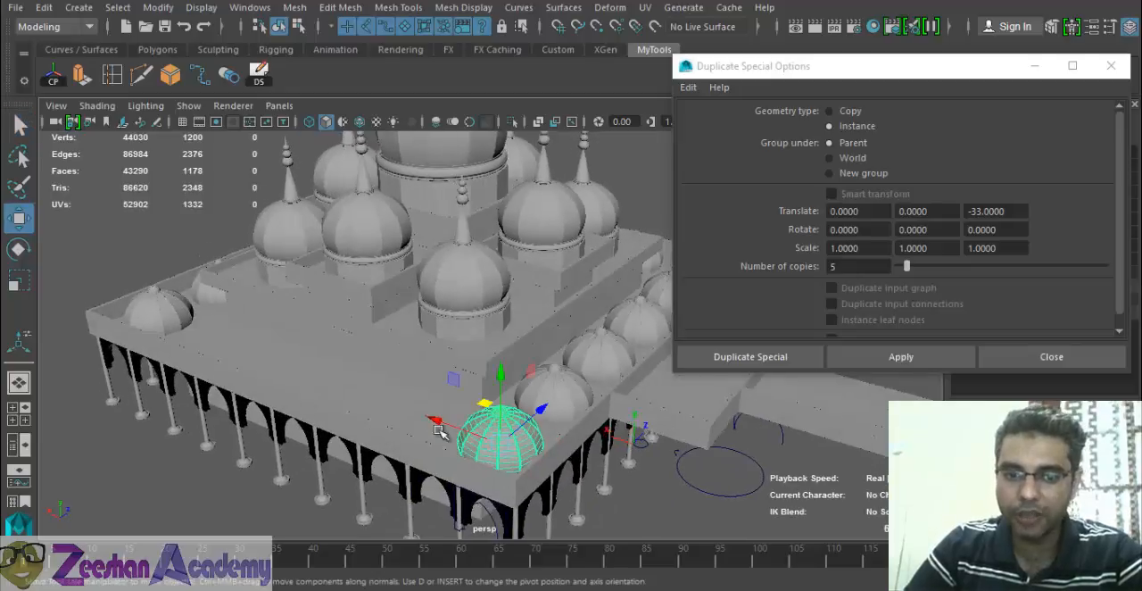
{"action": "left_click", "coordinate": [857, 218]}
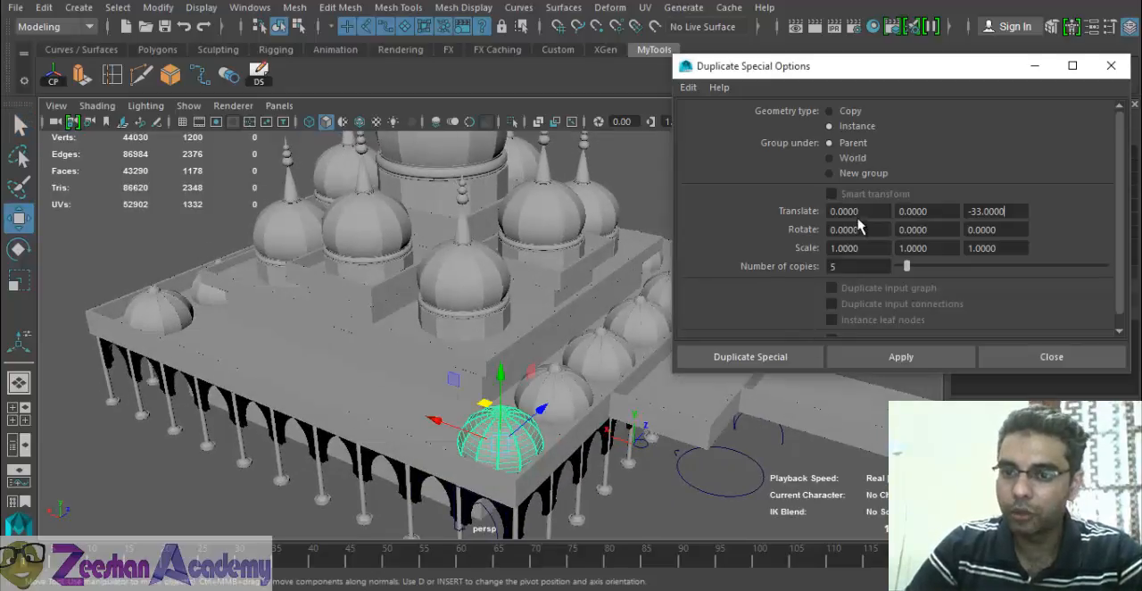
{"action": "left_click_drag", "start_coordinate": [857, 210], "coordinate": [731, 209]}
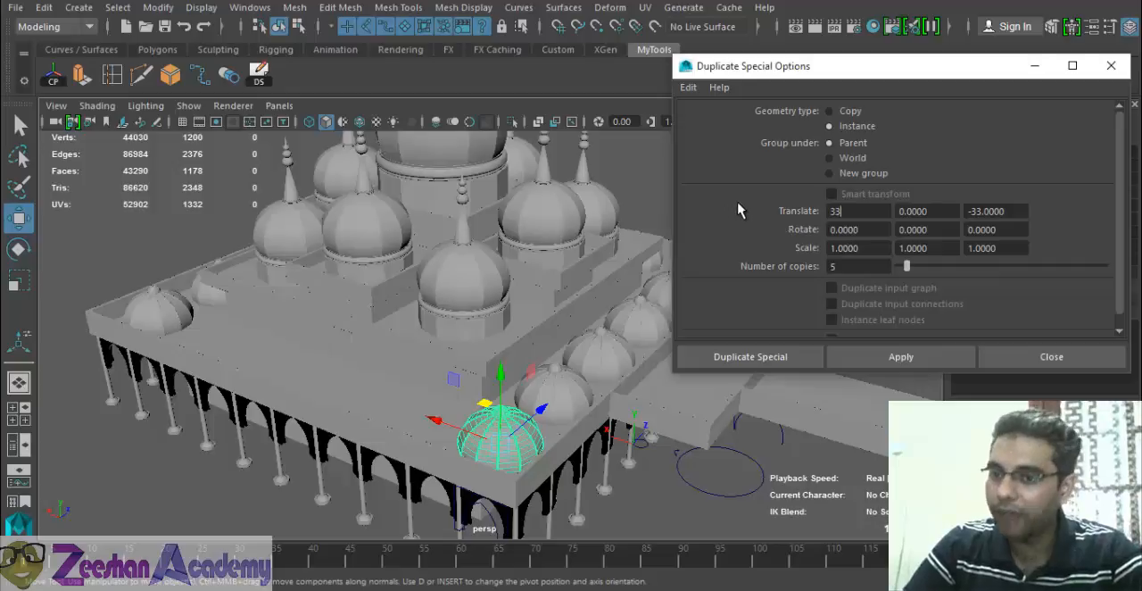
{"action": "type", "text": "33"}
- Try duplicating the third row's end dome with offsets of 33 in X and -33 in Z, and undo the copies
{"action": "left_click", "coordinate": [921, 356]}
{"action": "left_click_drag", "start_coordinate": [768, 467], "coordinate": [525, 431], "text": "alt"}
{"action": "left_click_drag", "start_coordinate": [364, 370], "coordinate": [412, 410], "text": "alt"}
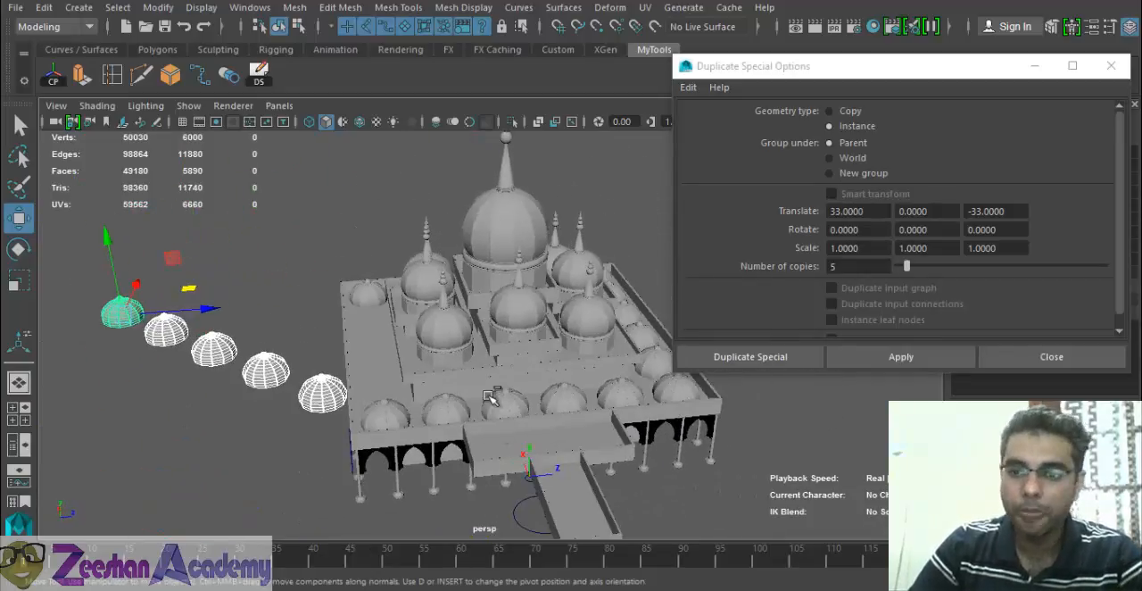
{"action": "key", "text": "ctrl+z"}
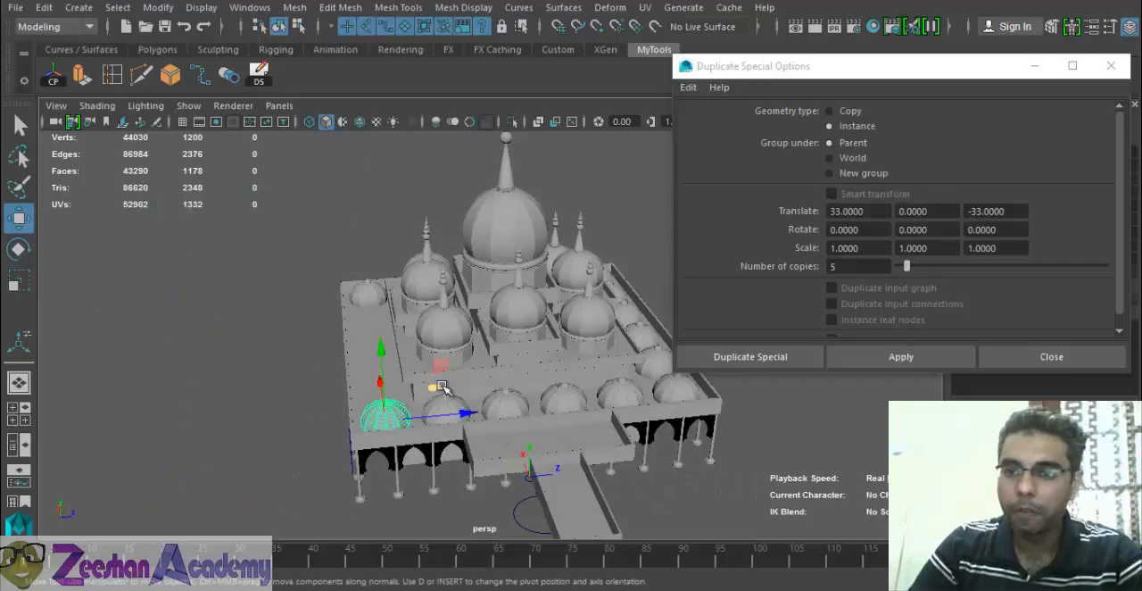
- Set the Translate Z offset to 0, apply Duplicate Special along the fourth roof edge, and inspect the dome rows from all sides
{"action": "left_click", "coordinate": [1008, 211]}
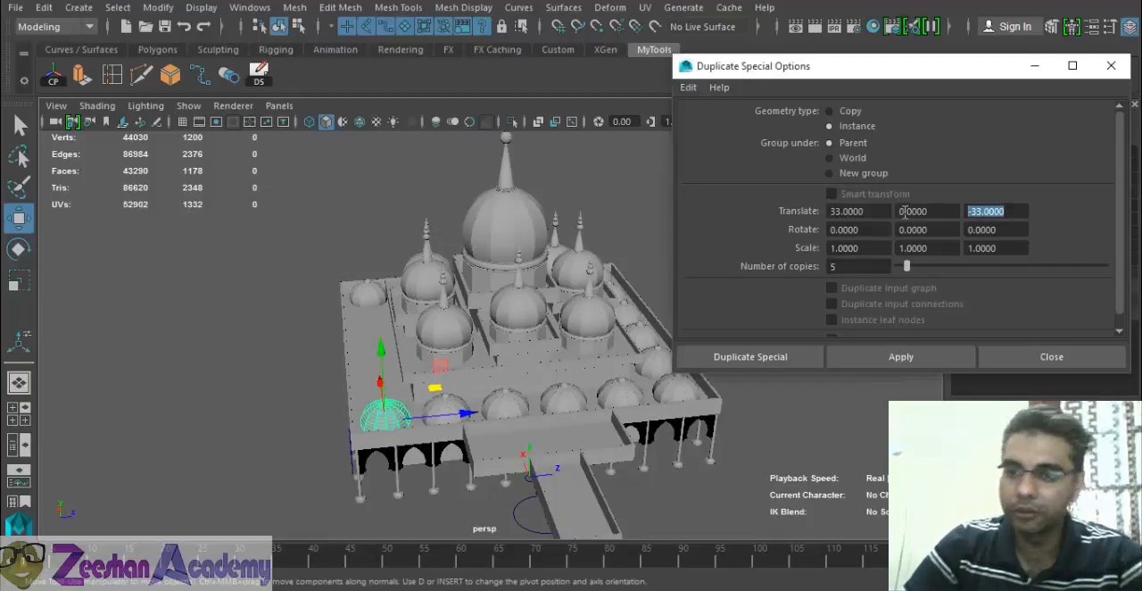
{"action": "left_click", "coordinate": [890, 359]}
{"action": "left_click_drag", "start_coordinate": [410, 373], "coordinate": [426, 403], "text": "alt"}
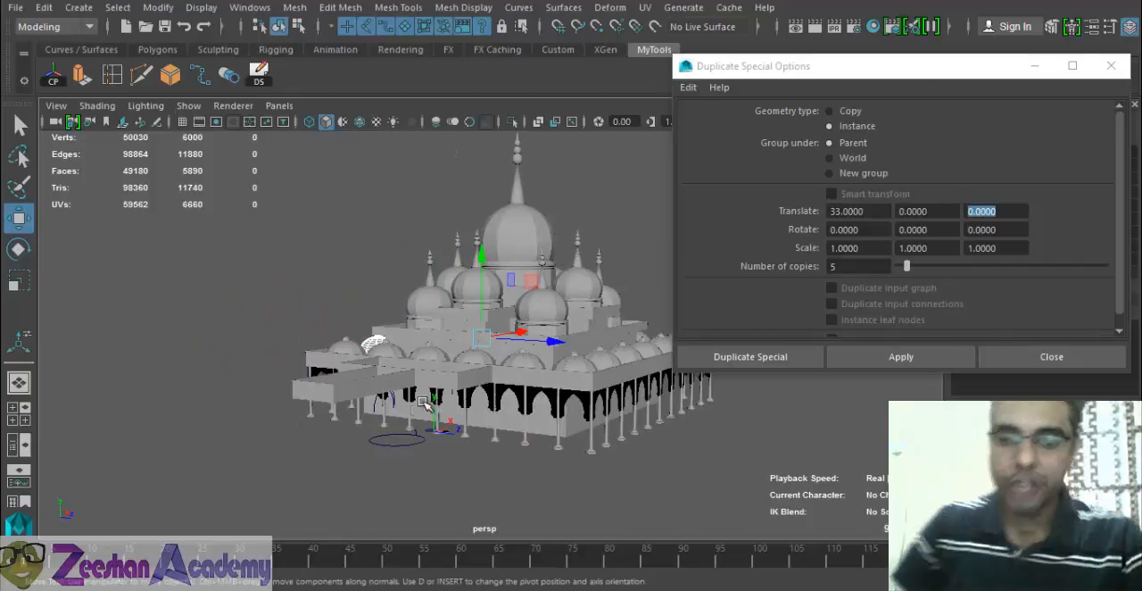
{"action": "left_click_drag", "start_coordinate": [542, 450], "coordinate": [559, 444], "text": "alt"}
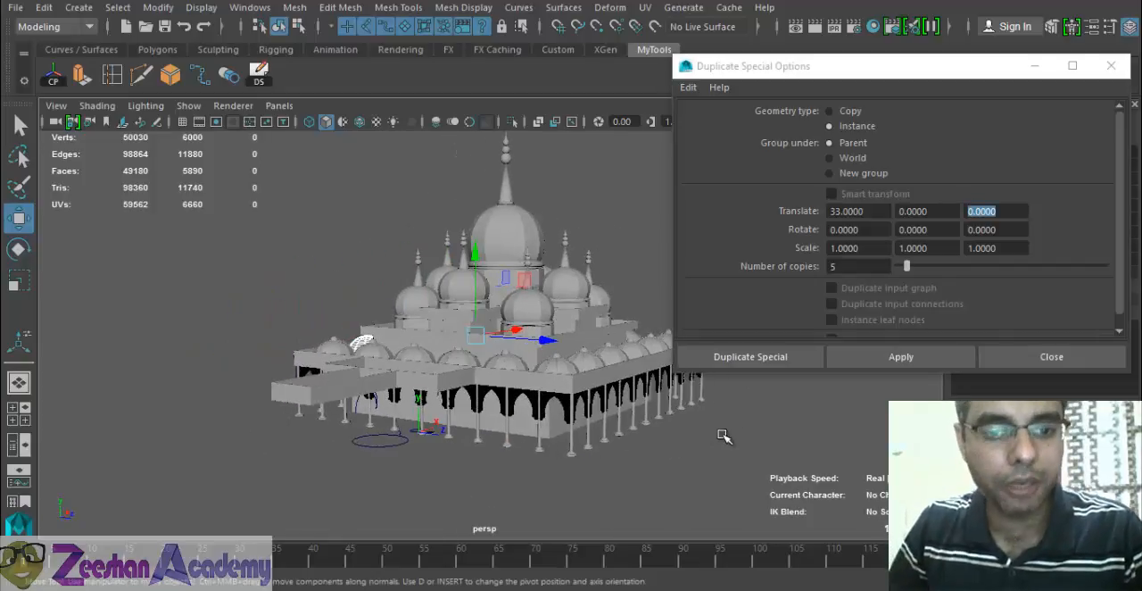
{"action": "left_click_drag", "start_coordinate": [724, 436], "coordinate": [369, 455], "text": "alt"}
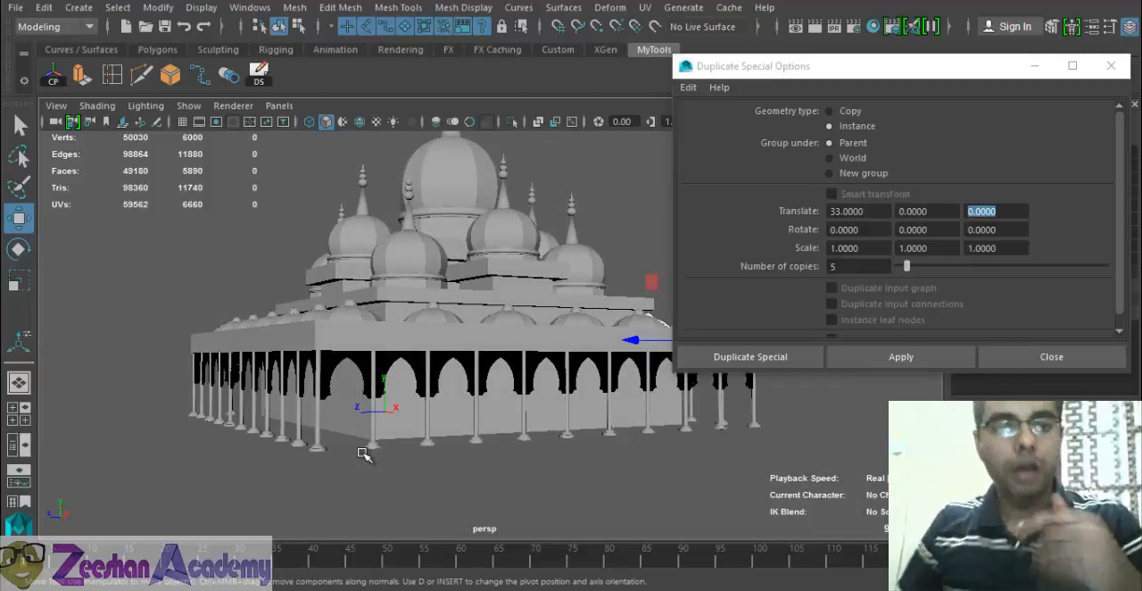
{"action": "left_click_drag", "start_coordinate": [404, 443], "coordinate": [303, 404], "text": "alt"}
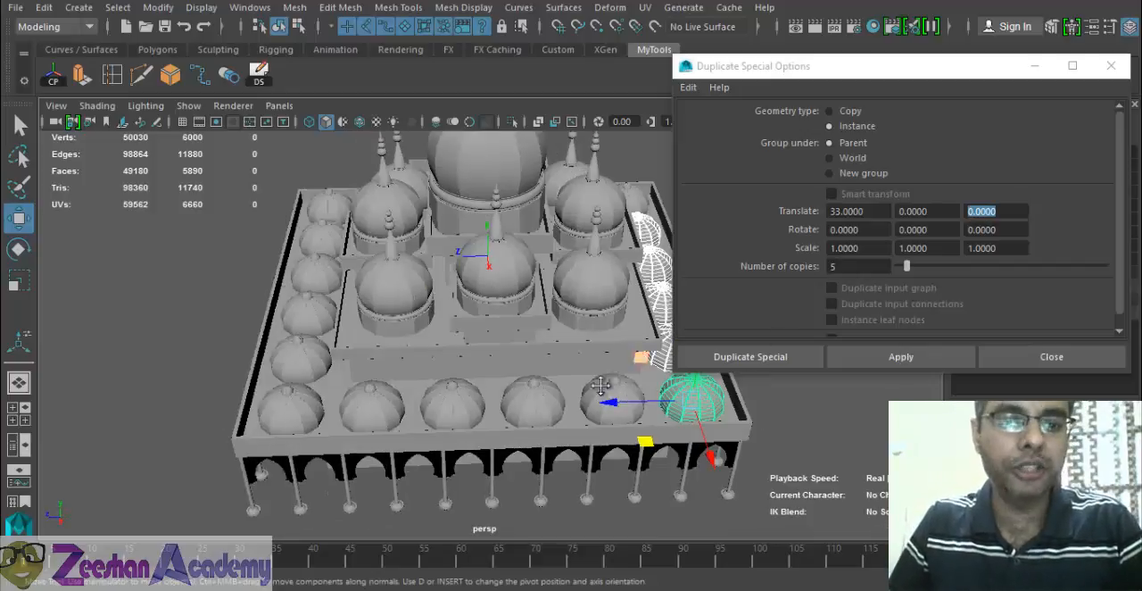
{"action": "left_click_drag", "start_coordinate": [602, 388], "coordinate": [394, 358], "text": "alt"}
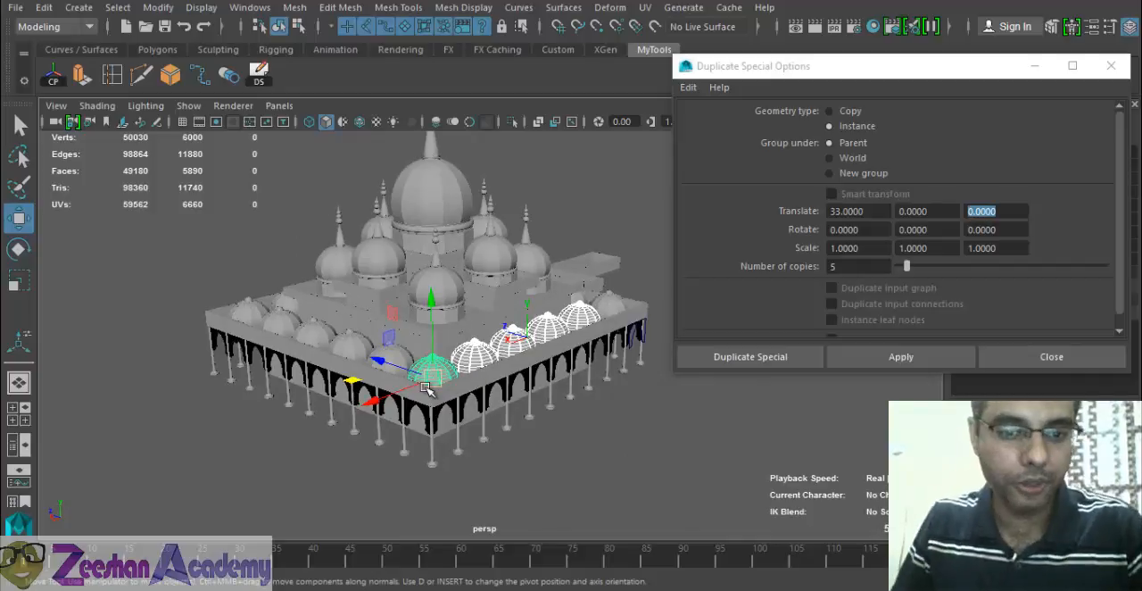
{"action": "left_click_drag", "start_coordinate": [467, 398], "coordinate": [571, 381], "text": "alt"}
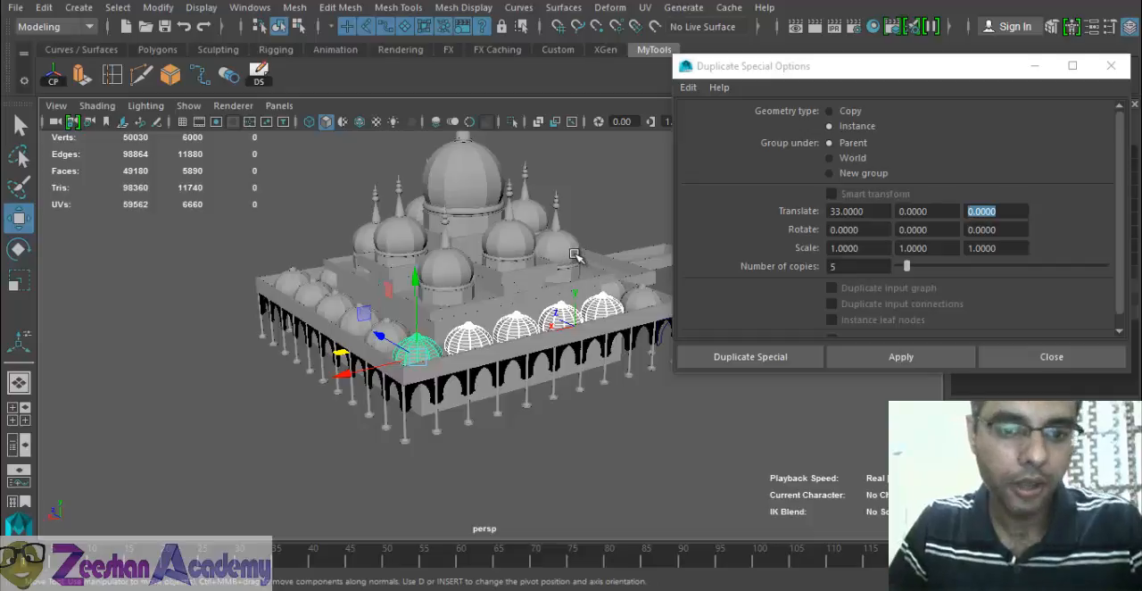
{"action": "left_click_drag", "start_coordinate": [514, 359], "coordinate": [420, 361], "text": "alt"}
- Close the Duplicate Special options and save the scene, accepting the student version notice
{"action": "left_click", "coordinate": [1051, 356]}
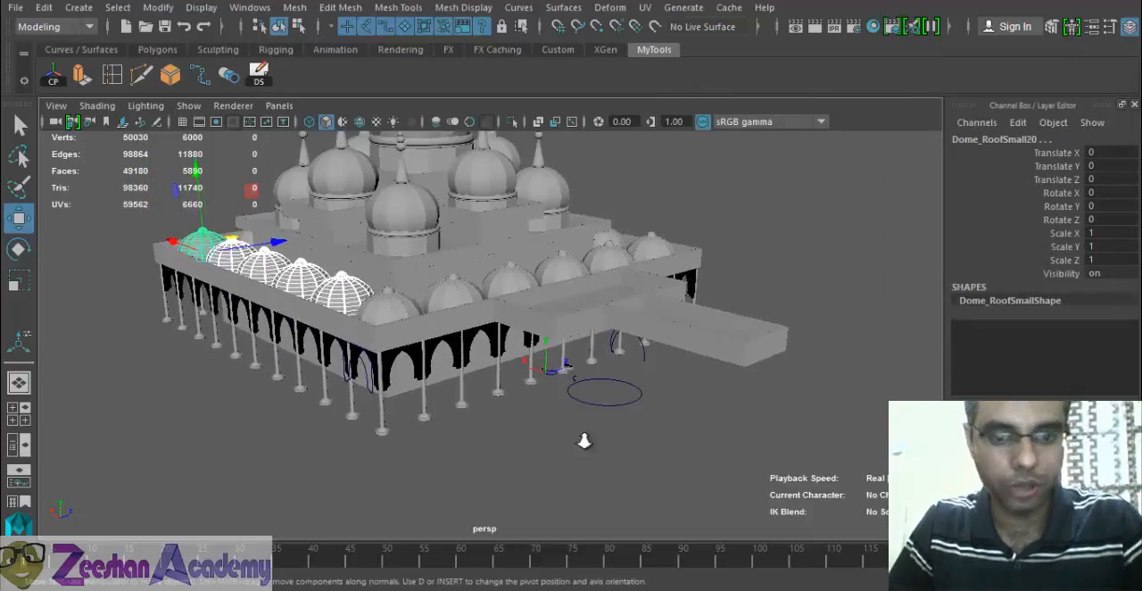
{"action": "key", "text": "q"}
{"action": "key", "text": "ctrl+s"}
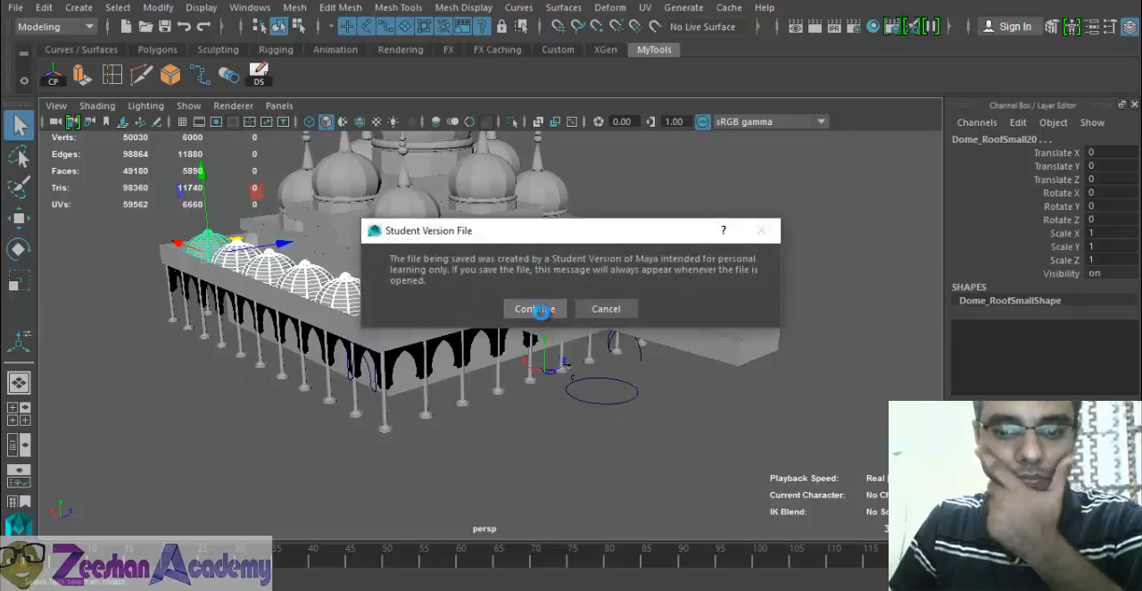
{"action": "left_click", "coordinate": [536, 309]}
- Switch to the reference photo to compare the mosque's roof and domes
{"action": "key", "text": "alt+Tab"}
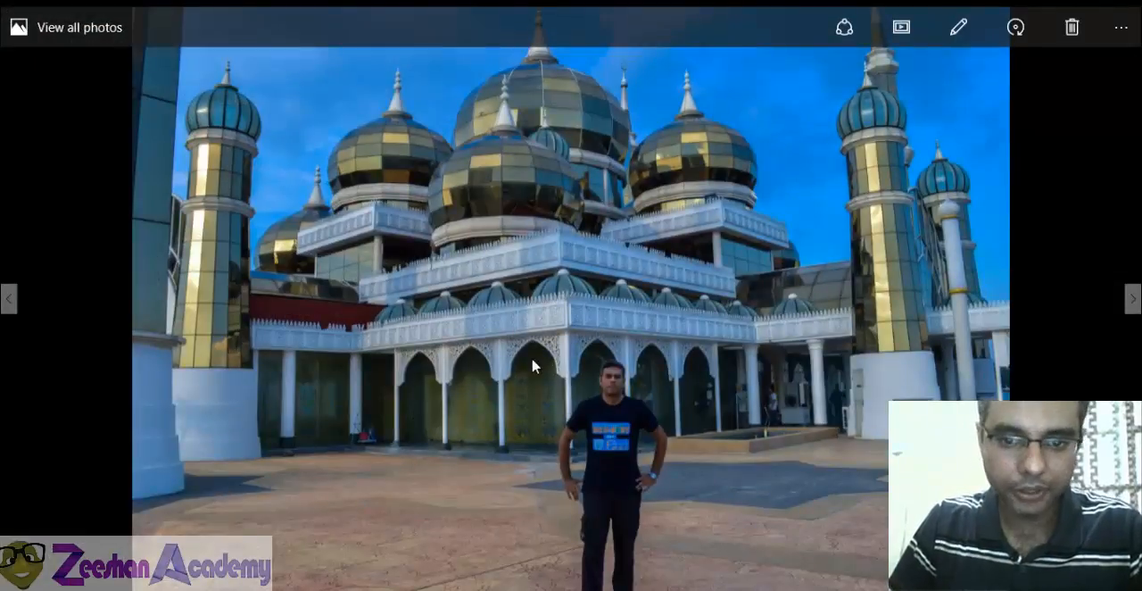
- Switch from the reference photo to Maya, duplicate the end arcade pillar, and move the copy to about Z -36.7 under the projecting roof
{"action": "key", "text": "alt+Tab"}
{"action": "left_click_drag", "start_coordinate": [538, 334], "coordinate": [627, 351], "text": "alt"}
{"action": "key", "text": "alt+Tab"}
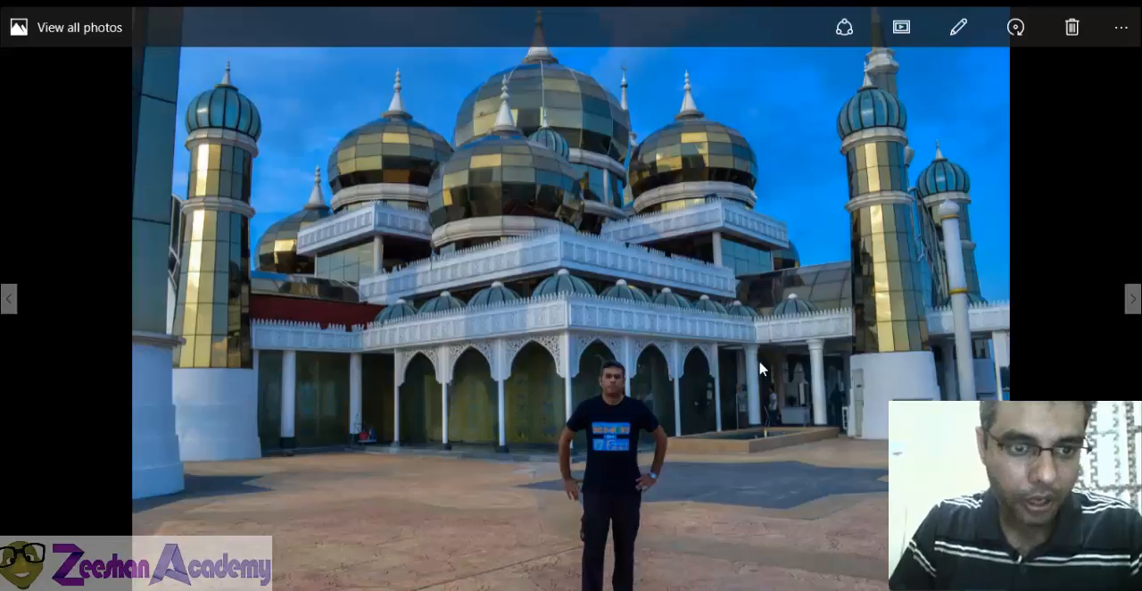
{"action": "key", "text": "alt+Tab"}
{"action": "key", "text": "ctrl+d"}
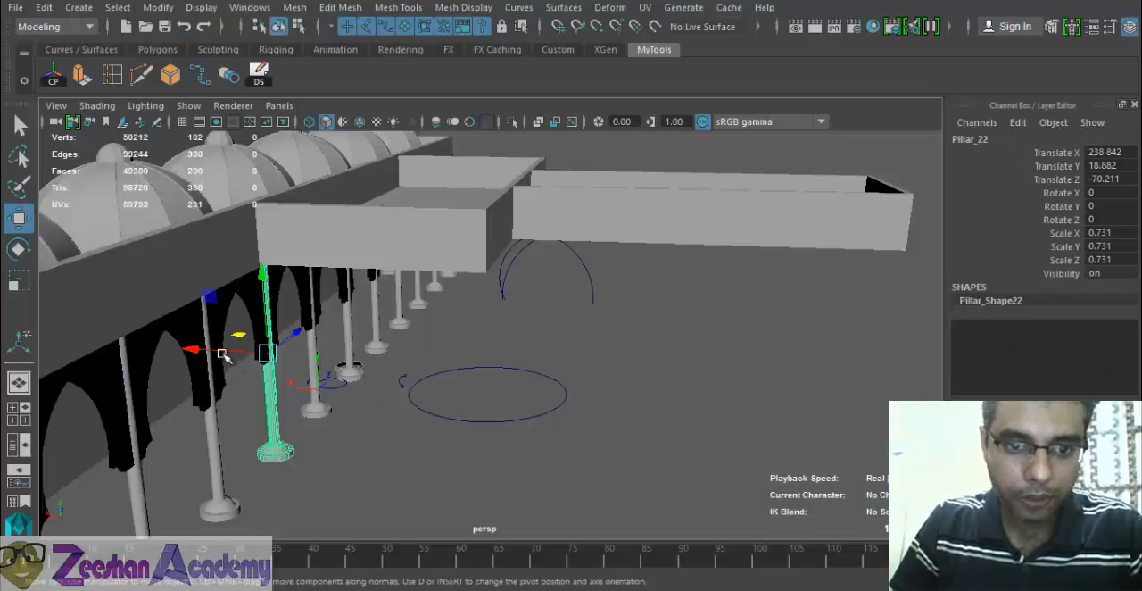
{"action": "left_click_drag", "start_coordinate": [225, 357], "coordinate": [361, 349]}
- Try enlarging the pillar copy by scaling it freehand, and undo the scaling
{"action": "key", "text": "r"}
{"action": "left_click_drag", "start_coordinate": [327, 312], "coordinate": [404, 338]}
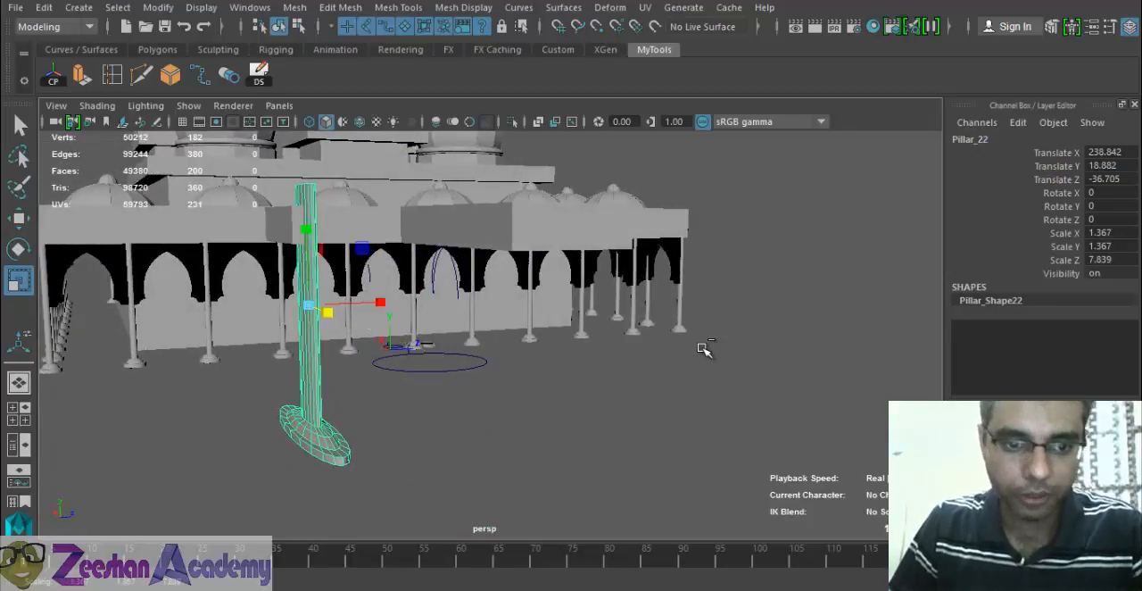
{"action": "key", "text": "ctrl+z"}
{"action": "left_click_drag", "start_coordinate": [303, 314], "coordinate": [395, 384], "text": "alt"}
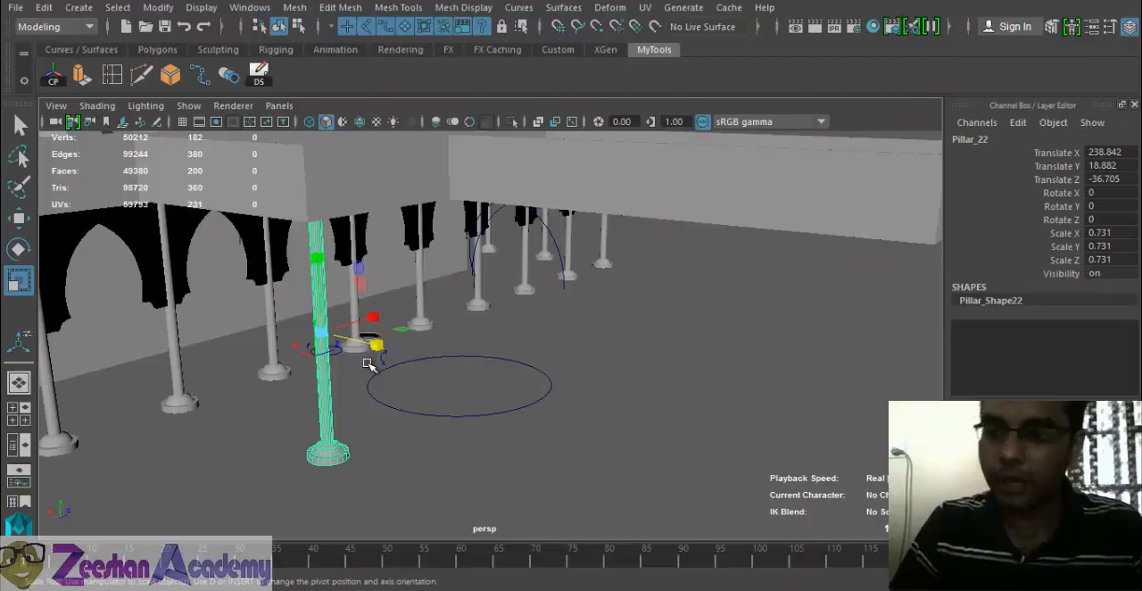
- Set the pillar copy's Scale X and Scale Z to 5 and check its thickness against the arcade pillars
{"action": "double_click", "coordinate": [1119, 232]}
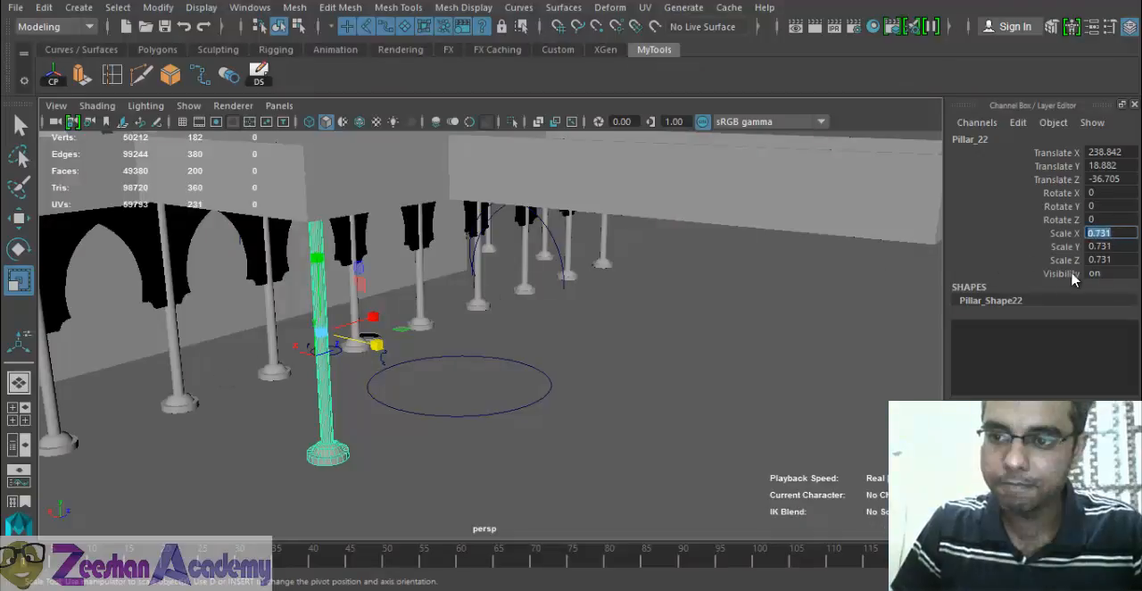
{"action": "mouse_move", "coordinate": [504, 379]}
{"action": "left_mouse_down", "text": "alt"}
{"action": "mouse_move", "coordinate": [329, 372]}
{"action": "mouse_move", "coordinate": [494, 371]}
{"action": "mouse_move", "coordinate": [498, 382]}
{"action": "left_mouse_up", "text": "alt"}
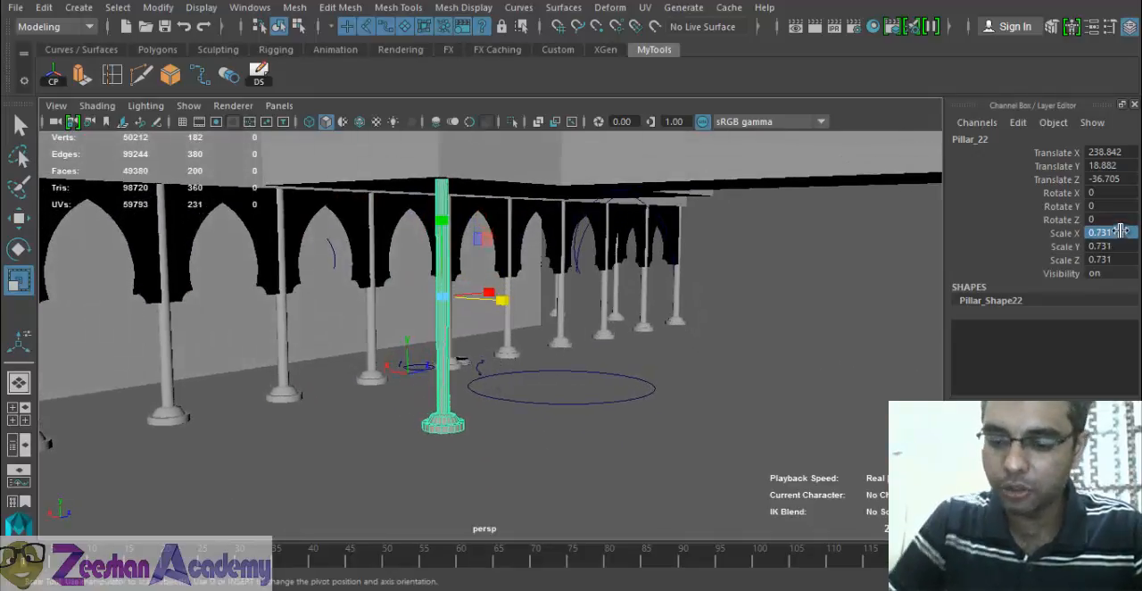
{"action": "key", "text": "5"}
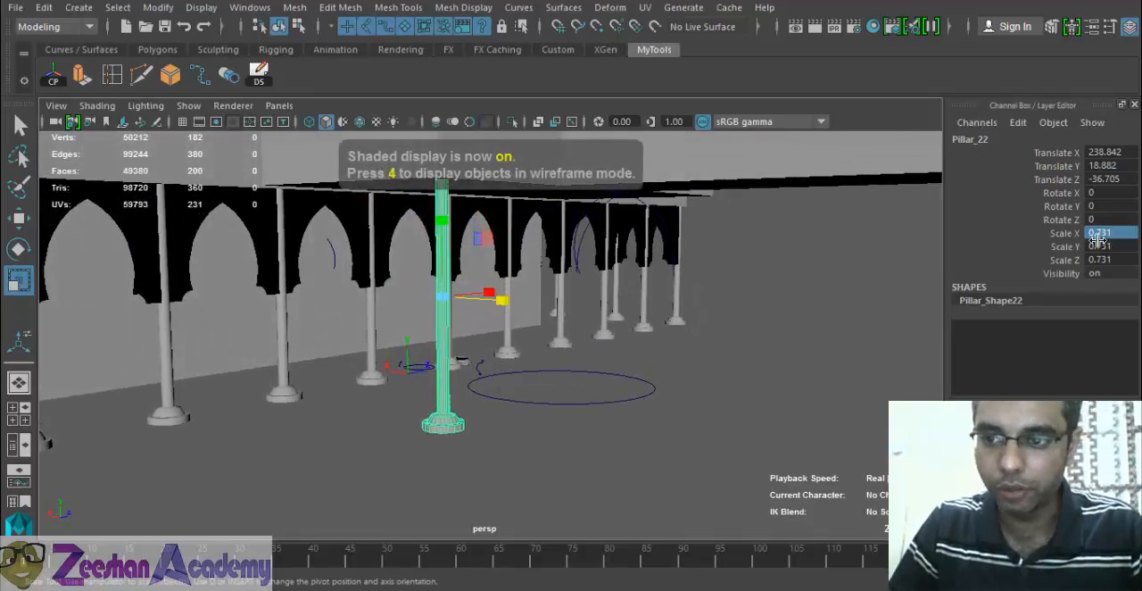
{"action": "left_click_drag", "start_coordinate": [721, 282], "coordinate": [655, 350], "text": "alt"}
{"action": "left_click", "coordinate": [1121, 232]}
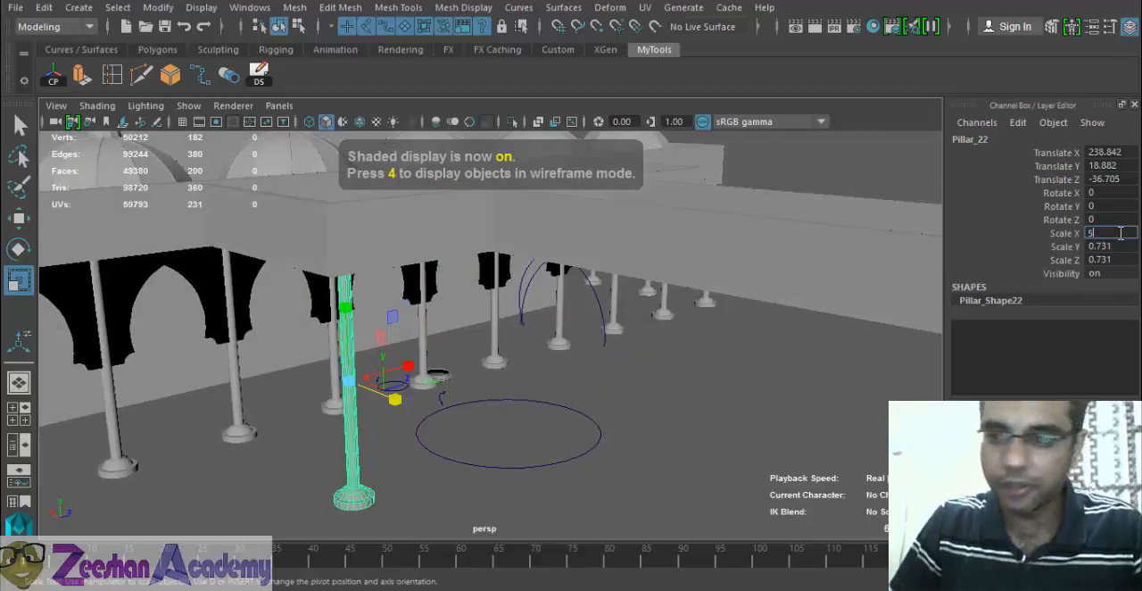
{"action": "key", "text": "Return"}
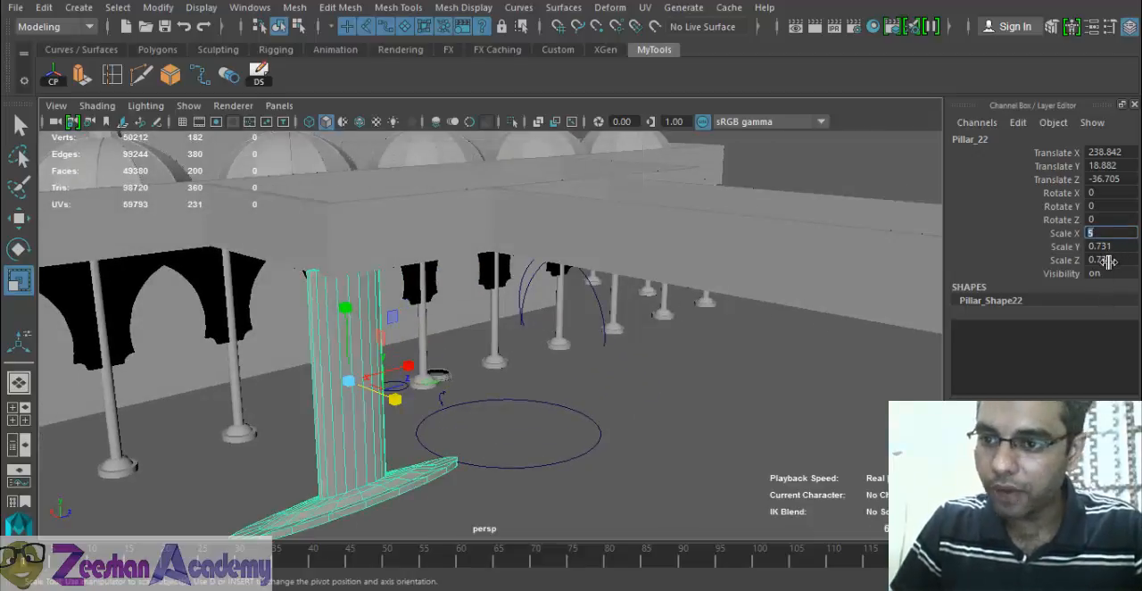
{"action": "left_click", "coordinate": [1126, 258]}
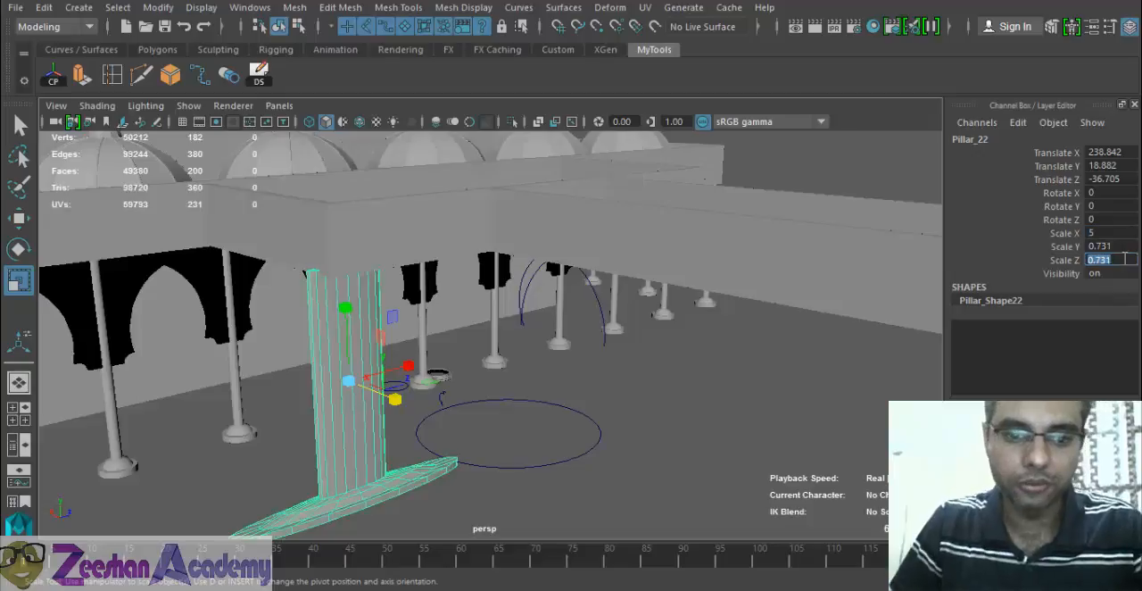
{"action": "type", "text": "5"}
{"action": "key", "text": "Return"}
{"action": "left_click_drag", "start_coordinate": [381, 415], "coordinate": [486, 396], "text": "alt"}
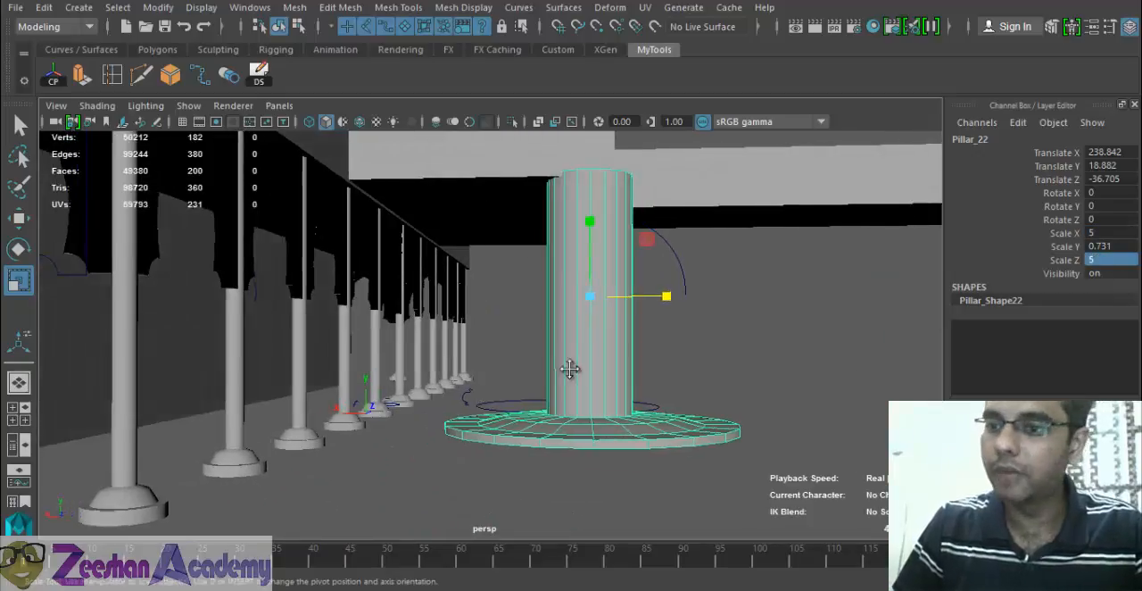
{"action": "left_click_drag", "start_coordinate": [571, 369], "coordinate": [537, 403], "text": "alt"}
- Set the pillar copy's Scale X and Scale Z to 2.5 and inspect it beneath the projecting roof
{"action": "left_click", "coordinate": [1104, 231]}
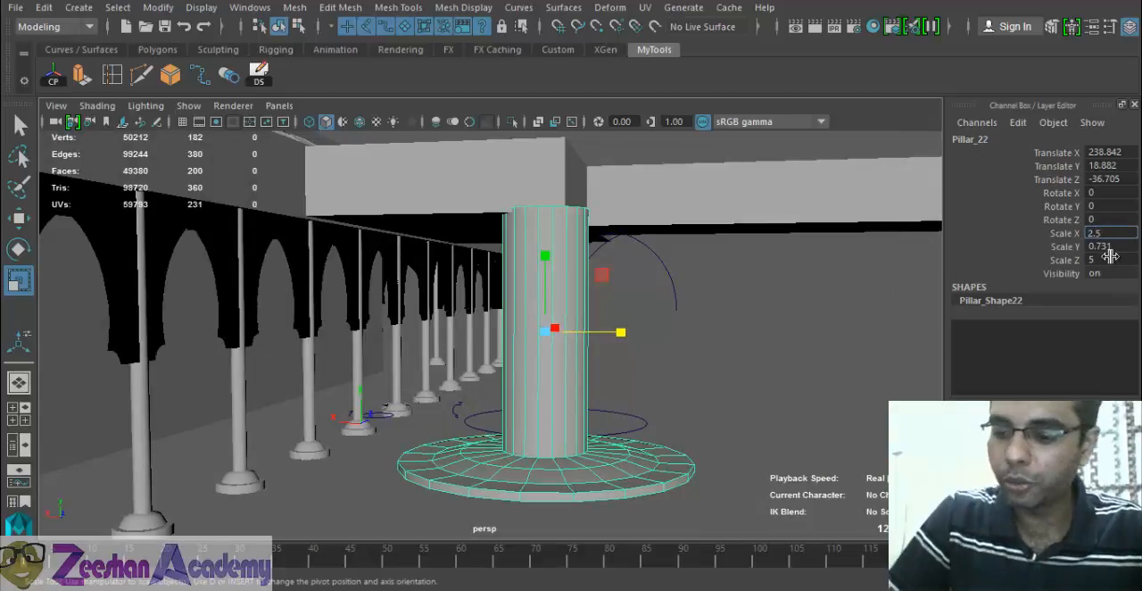
{"action": "type", "text": "2.5"}
{"action": "left_click", "coordinate": [1110, 259]}
{"action": "type", "text": "2.5"}
{"action": "key", "text": "Return"}
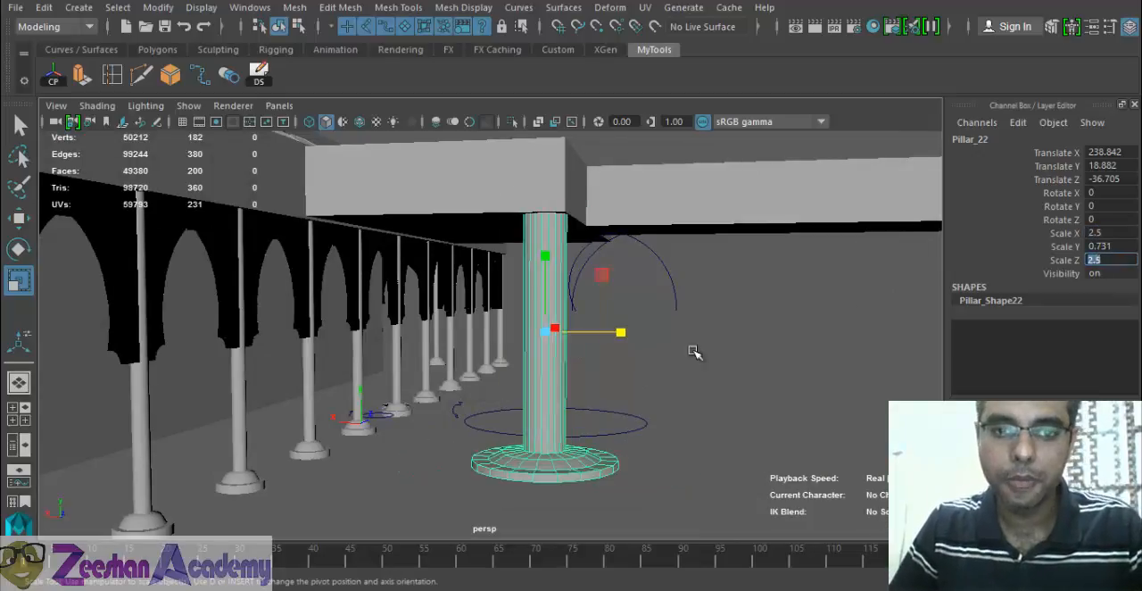
{"action": "left_click_drag", "start_coordinate": [694, 353], "coordinate": [348, 298], "text": "alt"}
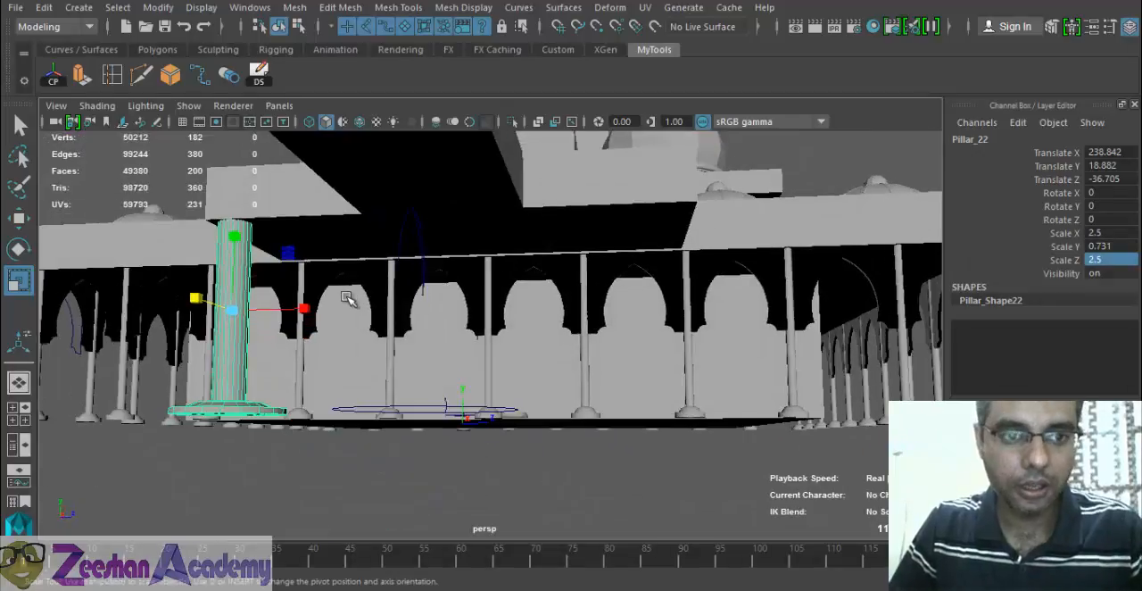
- Create two instances of the thick pillar and spread them under the projecting roof, placing the last at about X 286.3, Z 21.8
{"action": "left_click", "coordinate": [260, 81]}
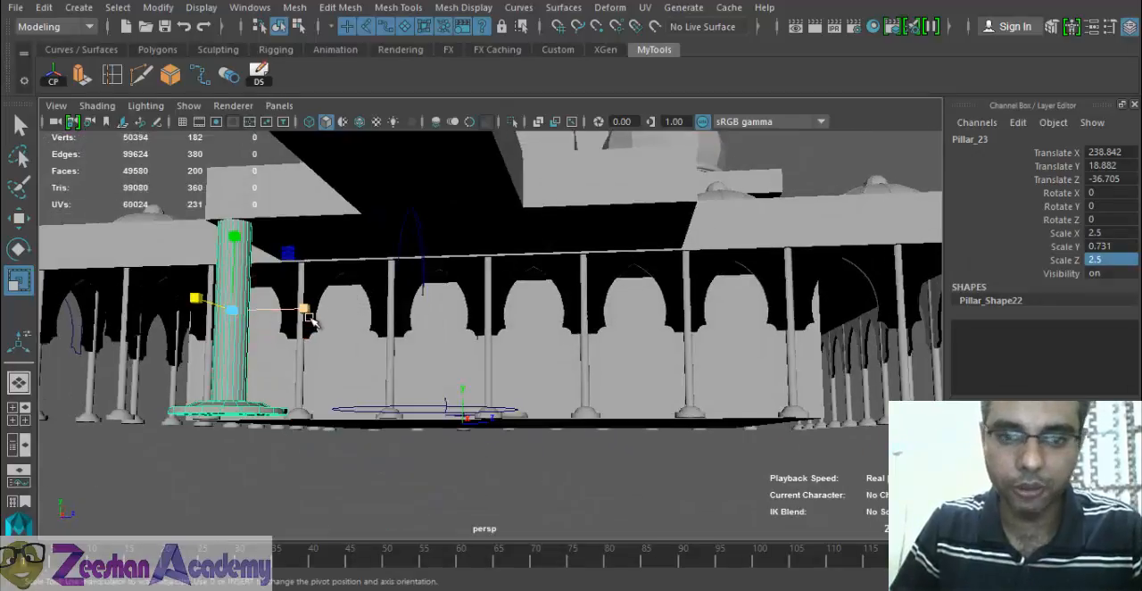
{"action": "key", "text": "w"}
{"action": "left_click_drag", "start_coordinate": [306, 314], "coordinate": [573, 343]}
{"action": "left_click", "coordinate": [259, 76]}
{"action": "left_click_drag", "start_coordinate": [627, 305], "coordinate": [513, 336], "text": "alt"}
{"action": "right_click_drag", "start_coordinate": [513, 336], "coordinate": [534, 189], "text": "alt"}
{"action": "left_click_drag", "start_coordinate": [489, 382], "coordinate": [444, 396], "text": "alt"}
- Select the face rings of the thick pillar's base and try scaling them together
{"action": "left_click", "coordinate": [437, 379]}
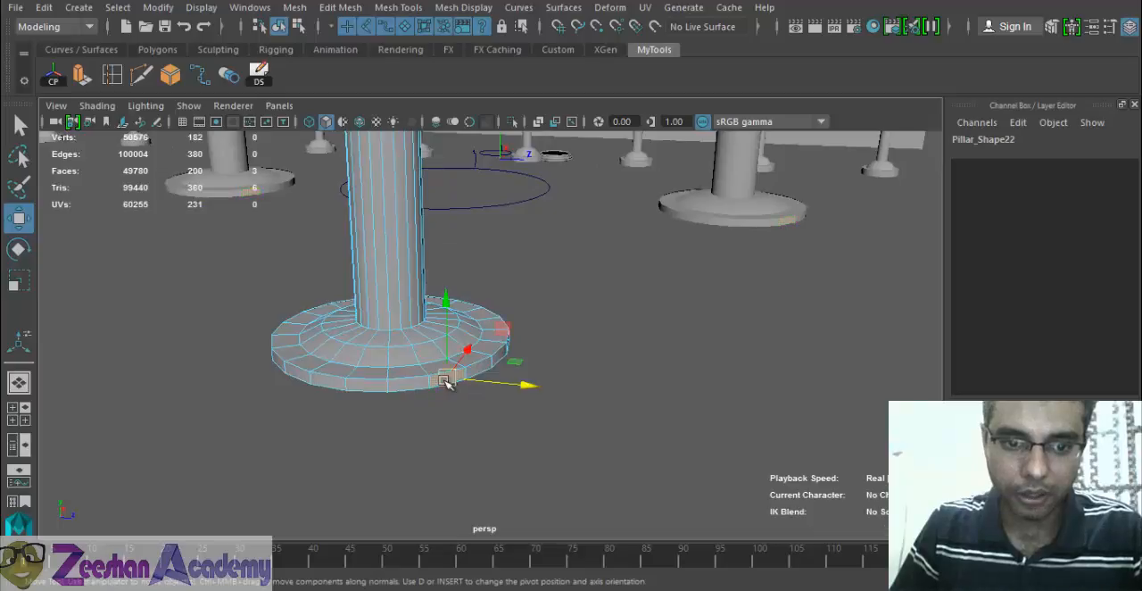
{"action": "scroll", "coordinate": [411, 393], "scroll_direction": "up", "scroll_amount": 3}
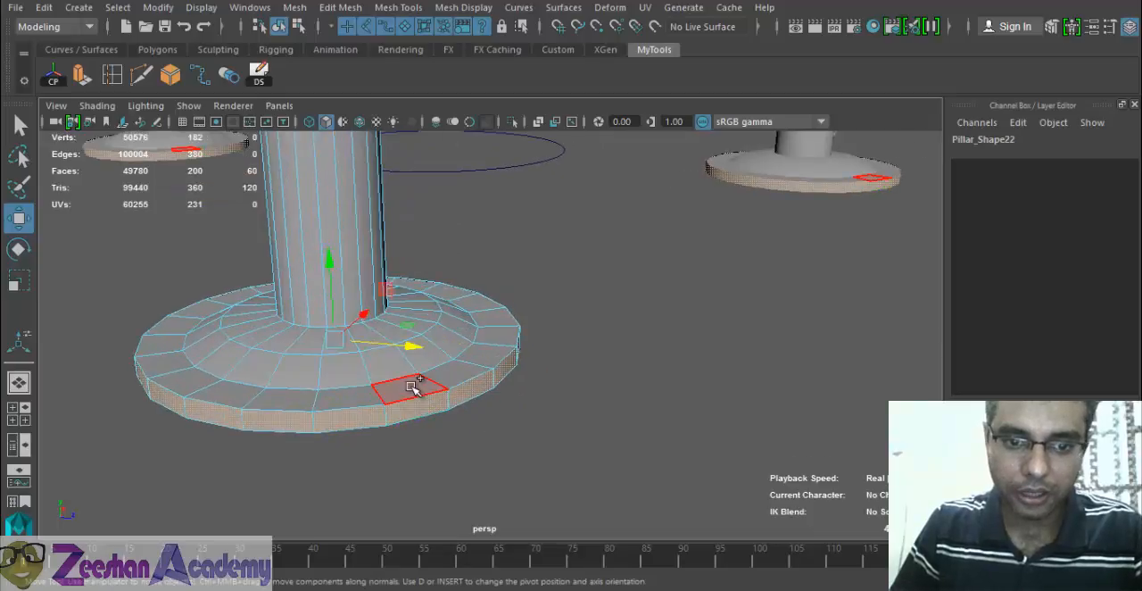
{"action": "double_click", "coordinate": [460, 379], "text": "shift"}
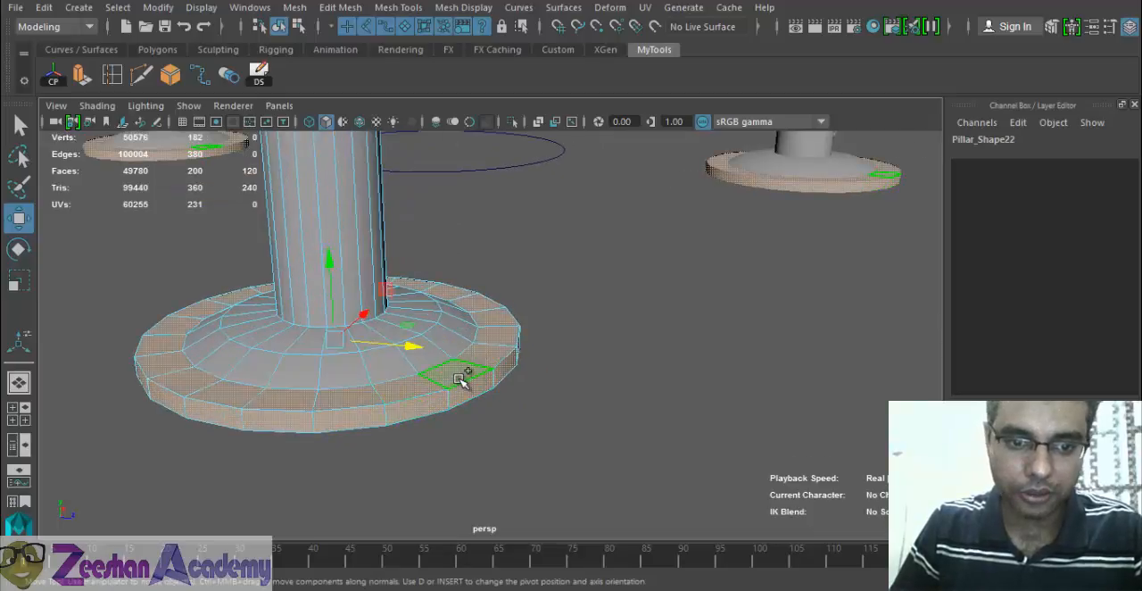
{"action": "double_click", "coordinate": [353, 376], "text": "shift"}
{"action": "double_click", "coordinate": [331, 348], "text": "shift"}
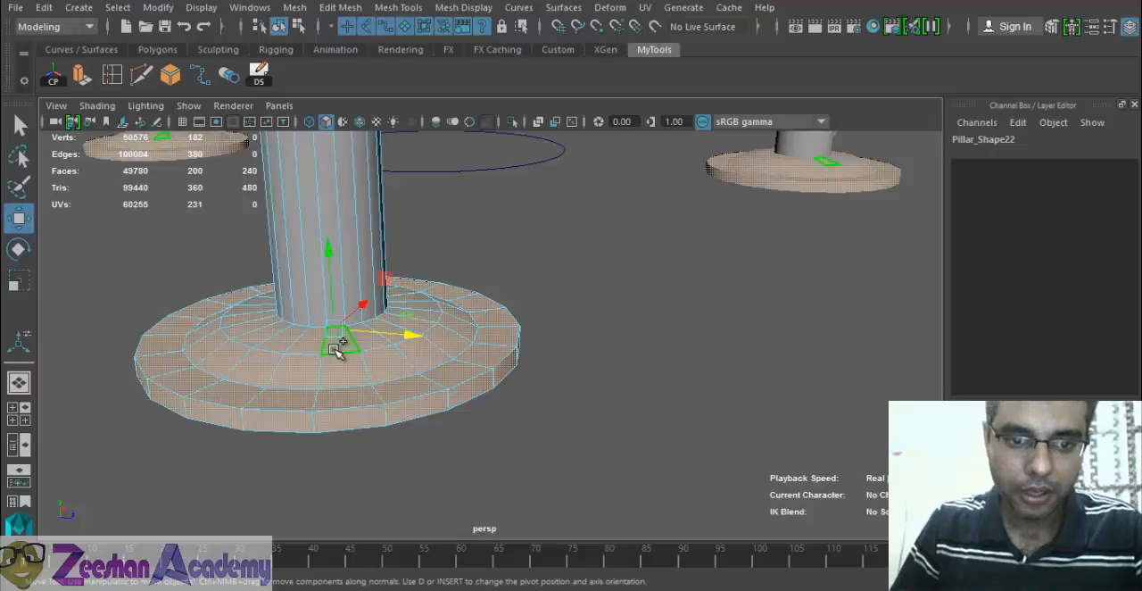
{"action": "middle_click_drag", "start_coordinate": [391, 356], "coordinate": [427, 370], "text": "alt"}
{"action": "key", "text": "r"}
{"action": "left_click_drag", "start_coordinate": [399, 351], "coordinate": [384, 357]}
{"action": "middle_click_drag", "start_coordinate": [400, 363], "coordinate": [482, 522], "text": "alt"}
{"action": "right_click_drag", "start_coordinate": [481, 522], "coordinate": [452, 376], "text": "alt"}
{"action": "middle_click_drag", "start_coordinate": [453, 376], "coordinate": [513, 320], "text": "alt"}
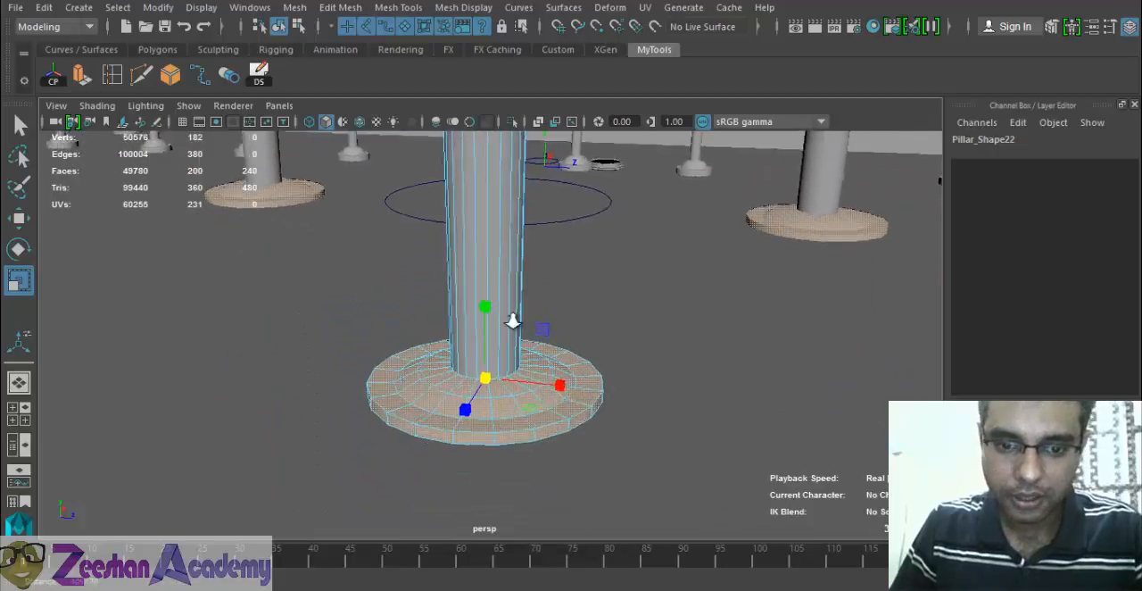
{"action": "right_click_drag", "start_coordinate": [512, 320], "coordinate": [521, 446], "text": "alt"}
- Select the outer face ring of the pillar's base, grow the selection over the base, and scale it inward to narrow the base
{"action": "left_click", "coordinate": [529, 483]}
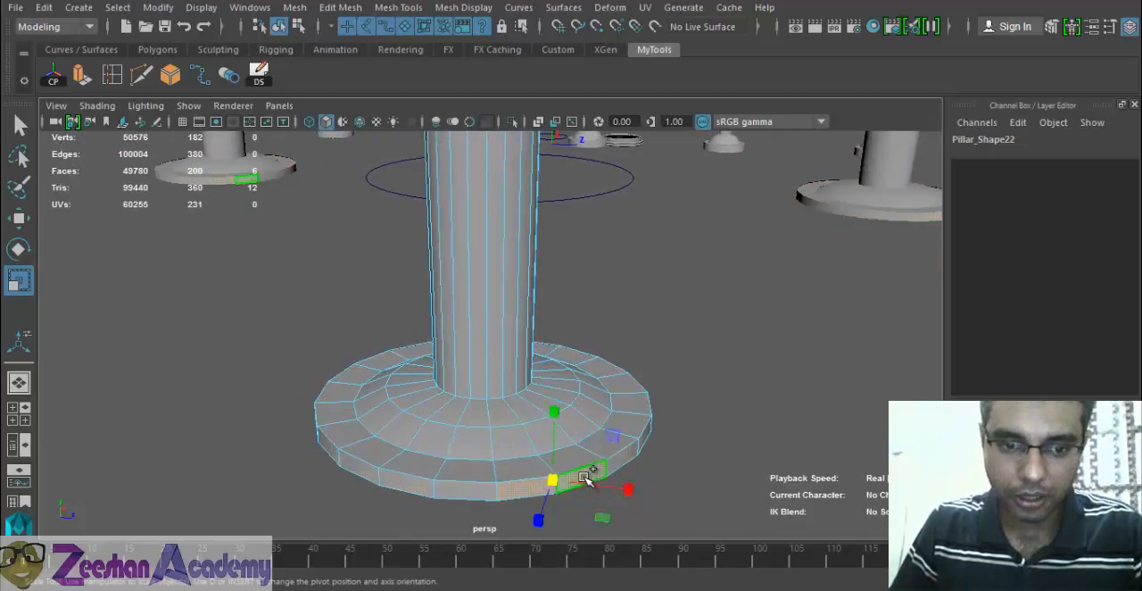
{"action": "double_click", "coordinate": [583, 478], "text": "shift"}
{"action": "left_click_drag", "start_coordinate": [483, 406], "coordinate": [455, 408]}
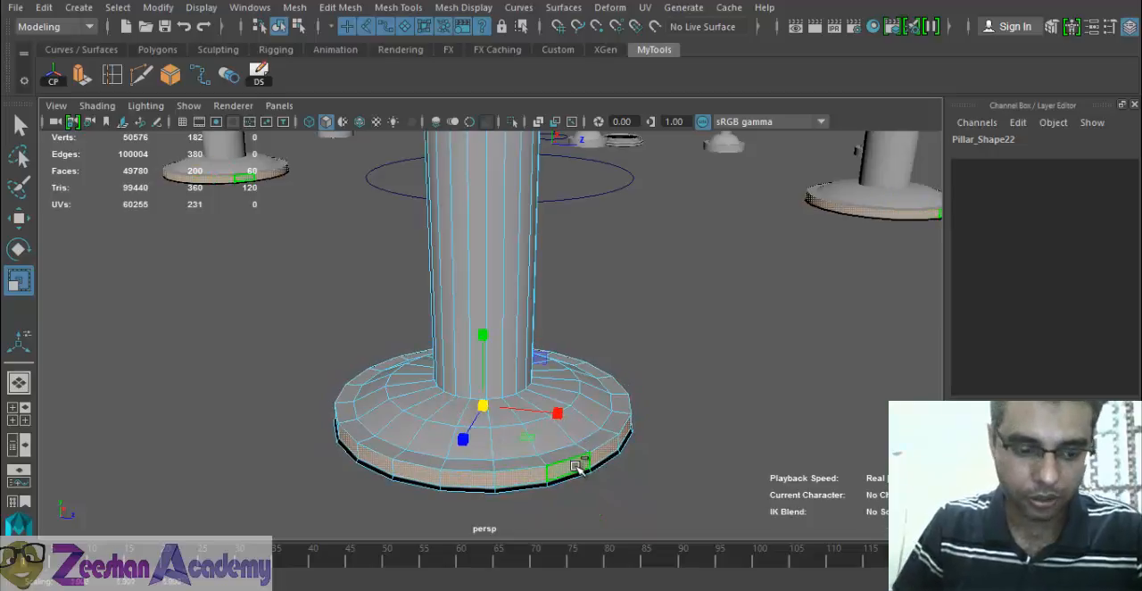
{"action": "key", "text": "ctrl+z"}
{"action": "key", "text": "shift+period"}
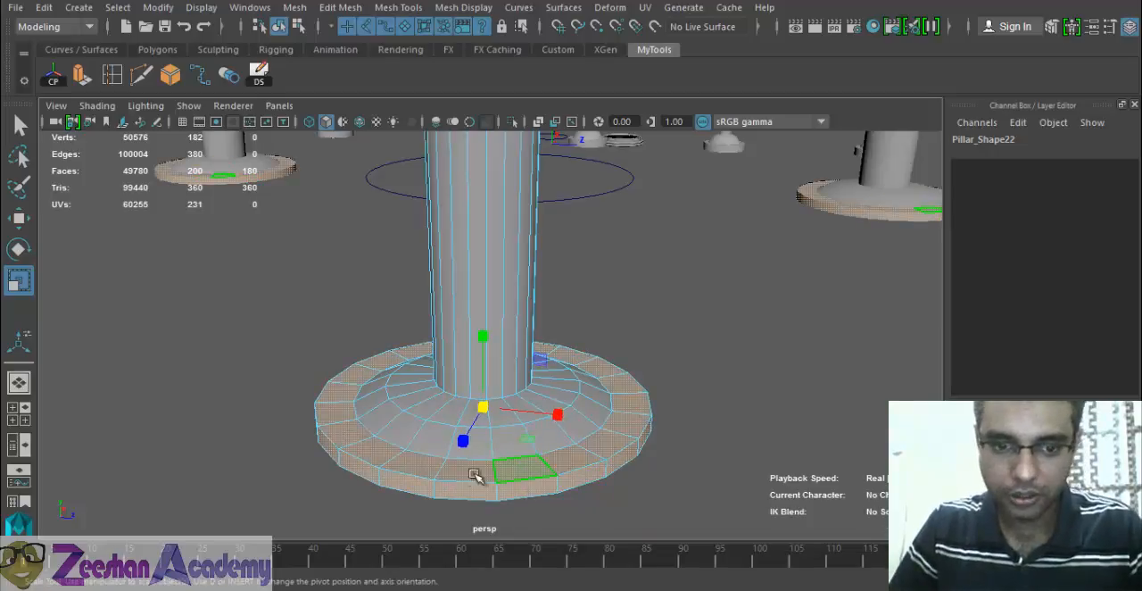
{"action": "left_click_drag", "start_coordinate": [482, 410], "coordinate": [536, 365]}
{"action": "key", "text": "shift+period"}
{"action": "right_click_drag", "start_coordinate": [535, 365], "coordinate": [467, 357], "text": "alt"}
{"action": "left_click_drag", "start_coordinate": [466, 357], "coordinate": [501, 339], "text": "alt"}
{"action": "middle_click_drag", "start_coordinate": [502, 339], "coordinate": [505, 352], "text": "alt"}
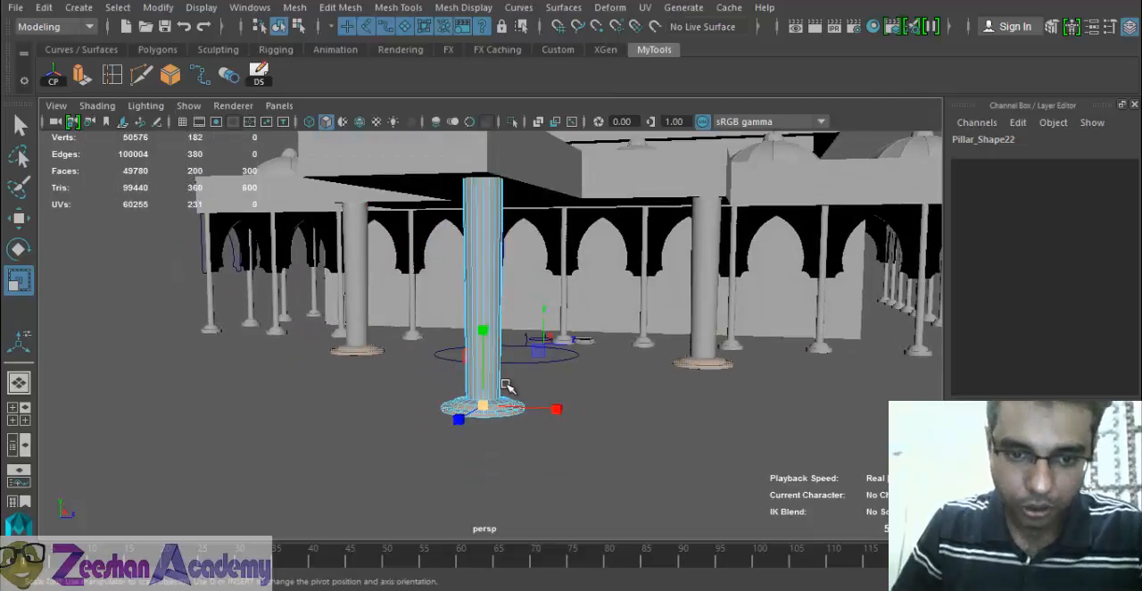
- Scale the extended face selection around the pillar's base inward so the shaft tapers toward the bottom
{"action": "right_click_drag", "start_coordinate": [506, 384], "coordinate": [830, 431], "text": "alt"}
{"action": "middle_click_drag", "start_coordinate": [518, 428], "coordinate": [537, 327], "text": "alt"}
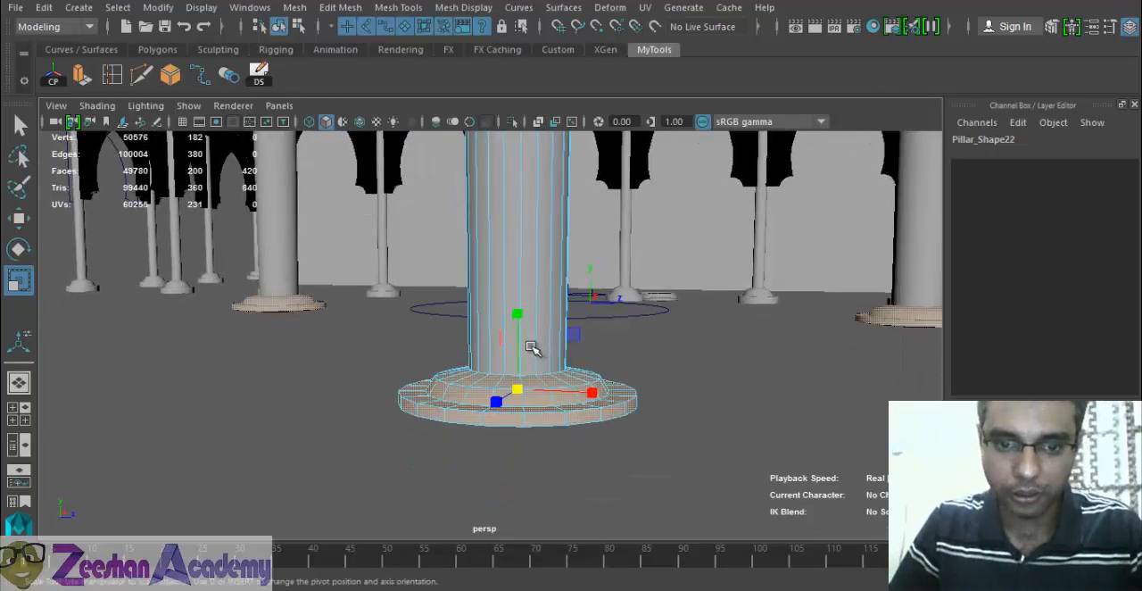
{"action": "left_click_drag", "start_coordinate": [518, 391], "coordinate": [488, 395]}
{"action": "right_click_drag", "start_coordinate": [488, 396], "coordinate": [387, 397], "text": "alt"}
{"action": "middle_click_drag", "start_coordinate": [555, 283], "coordinate": [557, 366], "text": "alt"}
{"action": "right_click_drag", "start_coordinate": [557, 366], "coordinate": [574, 369], "text": "alt"}
{"action": "left_click_drag", "start_coordinate": [504, 456], "coordinate": [588, 429]}
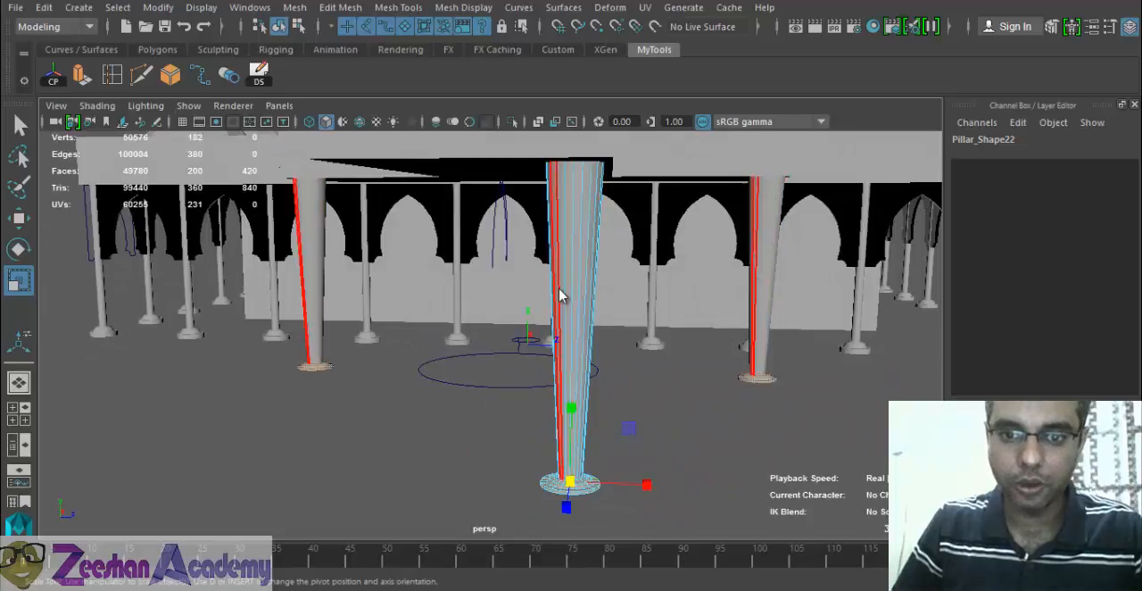
- Return to object mode, create another instance of the tapered front pillar, and move it to about X 263.5
{"action": "right_click_drag", "start_coordinate": [564, 211], "coordinate": [635, 118]}
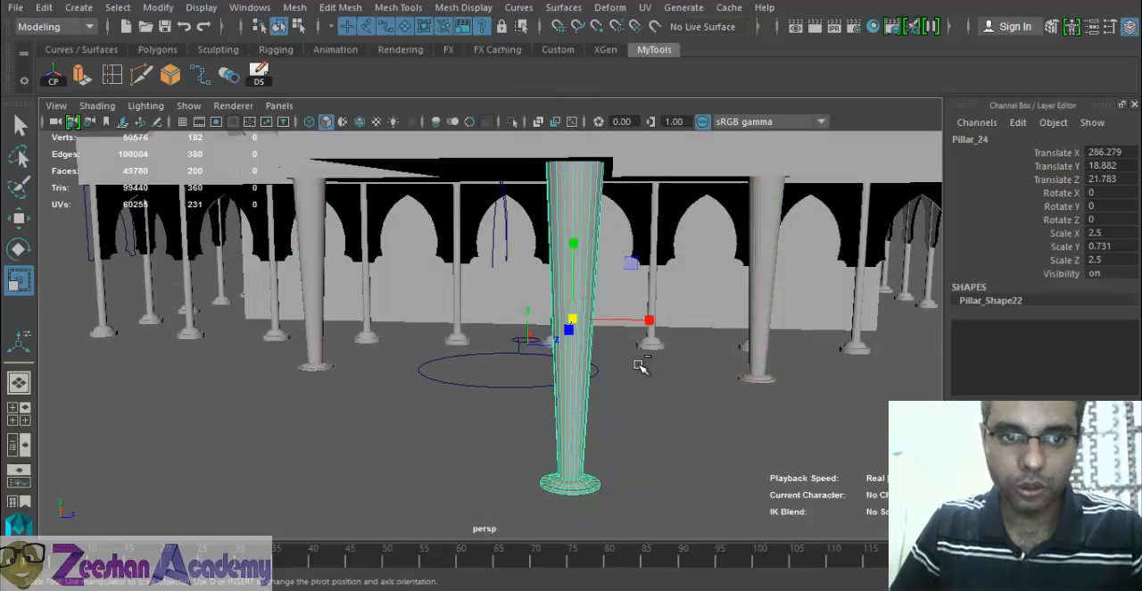
{"action": "key", "text": "w"}
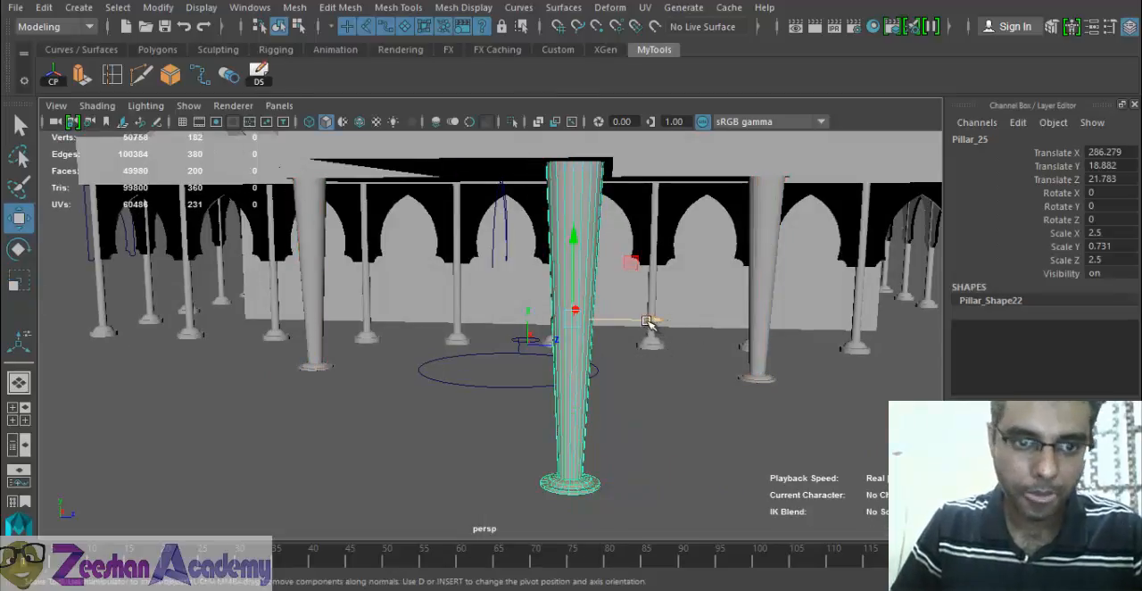
{"action": "left_click_drag", "start_coordinate": [645, 321], "coordinate": [541, 394]}
- In the wireframe top view, move the new pillar into the projecting roof's corner at about X 265.8, Z 28.6
{"action": "key", "text": "space"}
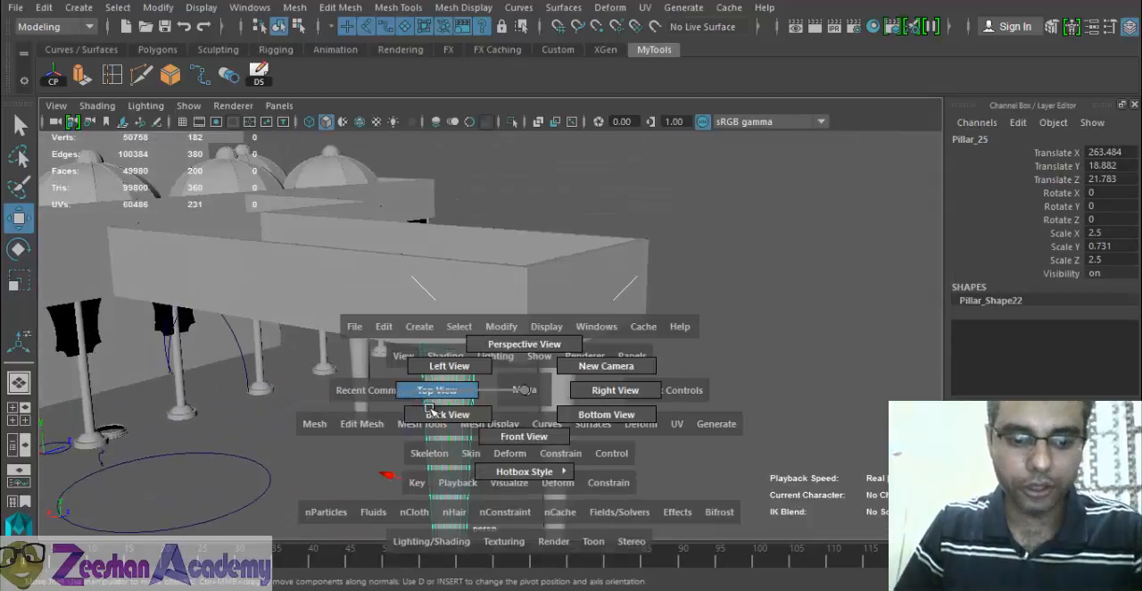
{"action": "left_click", "coordinate": [428, 397]}
{"action": "scroll", "coordinate": [535, 382], "scroll_direction": "down", "scroll_amount": 3}
{"action": "key", "text": "4"}
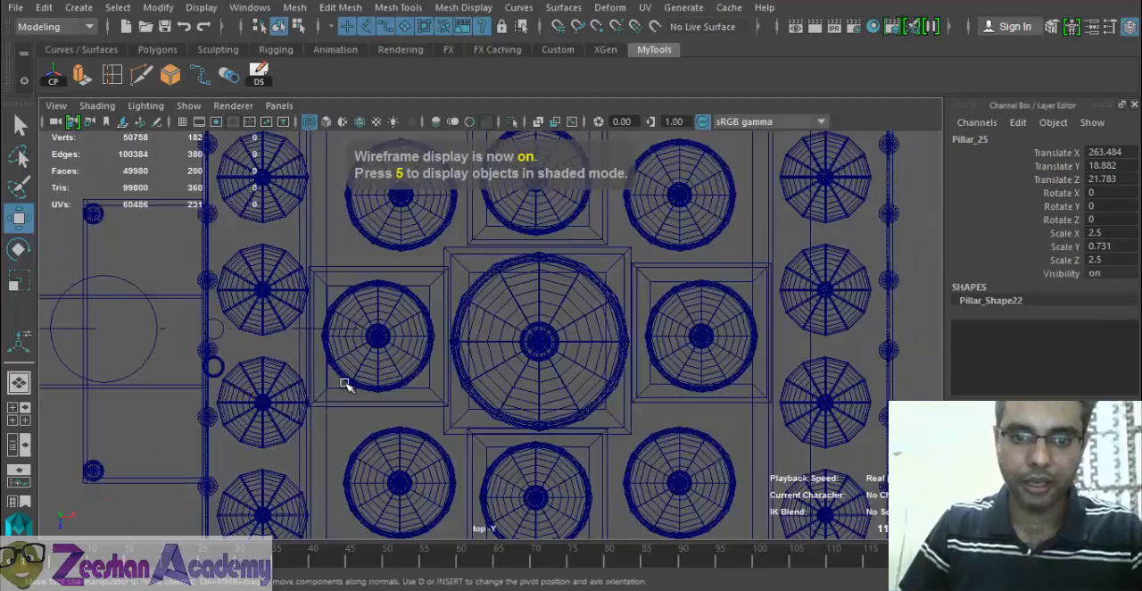
{"action": "key", "text": "f"}
{"action": "scroll", "coordinate": [548, 369], "scroll_direction": "down", "scroll_amount": 2}
{"action": "middle_click_drag", "start_coordinate": [547, 369], "coordinate": [557, 326], "text": "alt"}
{"action": "left_click_drag", "start_coordinate": [502, 288], "coordinate": [393, 328]}
{"action": "middle_click_drag", "start_coordinate": [457, 348], "coordinate": [113, 393], "text": "alt"}
{"action": "middle_click_drag", "start_coordinate": [755, 316], "coordinate": [743, 300], "text": "alt"}
{"action": "scroll", "coordinate": [473, 361], "scroll_direction": "down", "scroll_amount": 3}
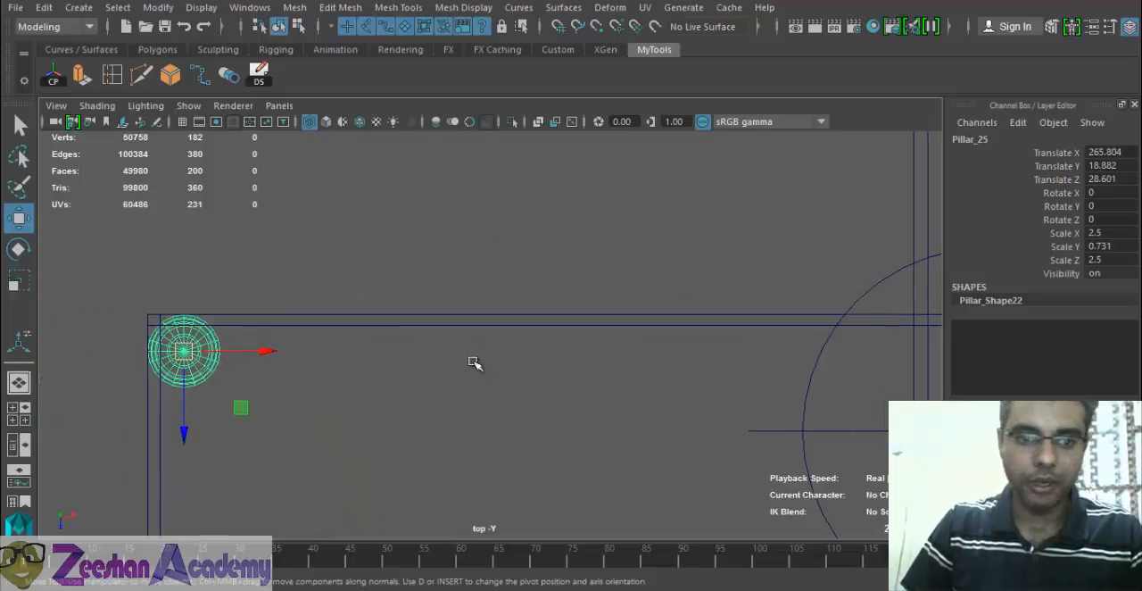
- Select the pillar near the projecting roof's adjacent outer corner and move it into that corner at about Z 28.8
{"action": "scroll", "coordinate": [473, 361], "scroll_direction": "down", "scroll_amount": 4}
{"action": "middle_click_drag", "start_coordinate": [571, 402], "coordinate": [806, 247], "text": "alt"}
{"action": "scroll", "coordinate": [806, 247], "scroll_direction": "down", "scroll_amount": 2}
{"action": "scroll", "coordinate": [851, 339], "scroll_direction": "up", "scroll_amount": 1}
{"action": "middle_click_drag", "start_coordinate": [560, 285], "coordinate": [552, 310], "text": "alt"}
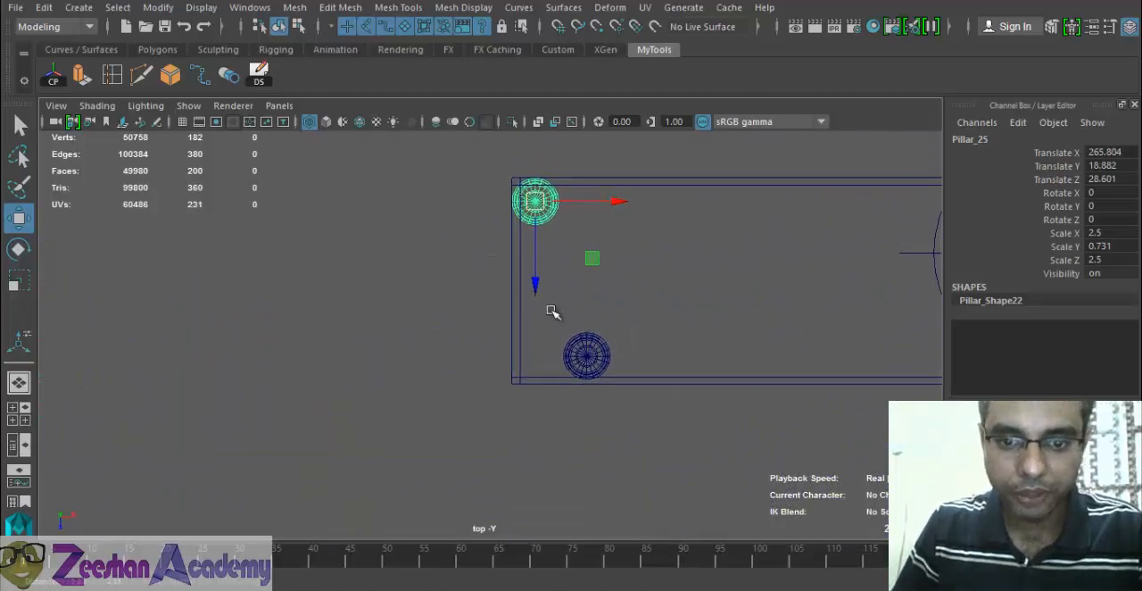
{"action": "scroll", "coordinate": [552, 310], "scroll_direction": "up", "scroll_amount": 1}
{"action": "left_click", "coordinate": [610, 364]}
{"action": "left_click_drag", "start_coordinate": [682, 363], "coordinate": [614, 362]}
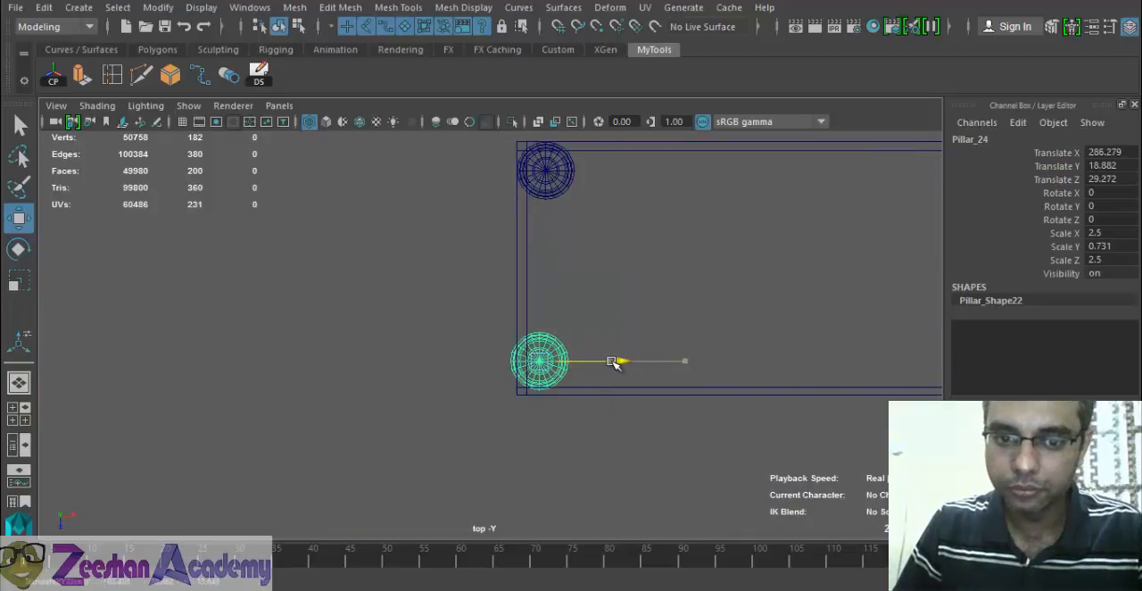
{"action": "right_click_drag", "start_coordinate": [530, 301], "coordinate": [1042, 388], "text": "alt"}
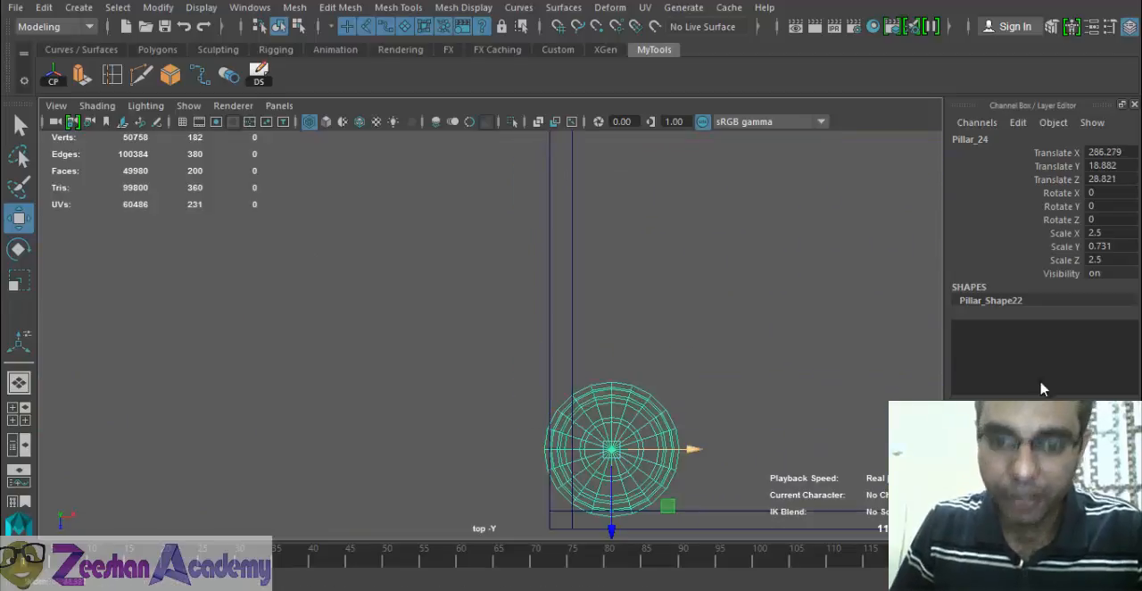
- Select the pillar at the projecting roof's inner corner and nudge it flush with the roof edges at about X 265.76
{"action": "middle_click_drag", "start_coordinate": [488, 183], "coordinate": [471, 513], "text": "alt"}
{"action": "middle_click_drag", "start_coordinate": [591, 267], "coordinate": [561, 279], "text": "alt"}
{"action": "right_click_drag", "start_coordinate": [486, 212], "coordinate": [732, 337], "text": "alt"}
{"action": "left_click", "coordinate": [663, 381]}
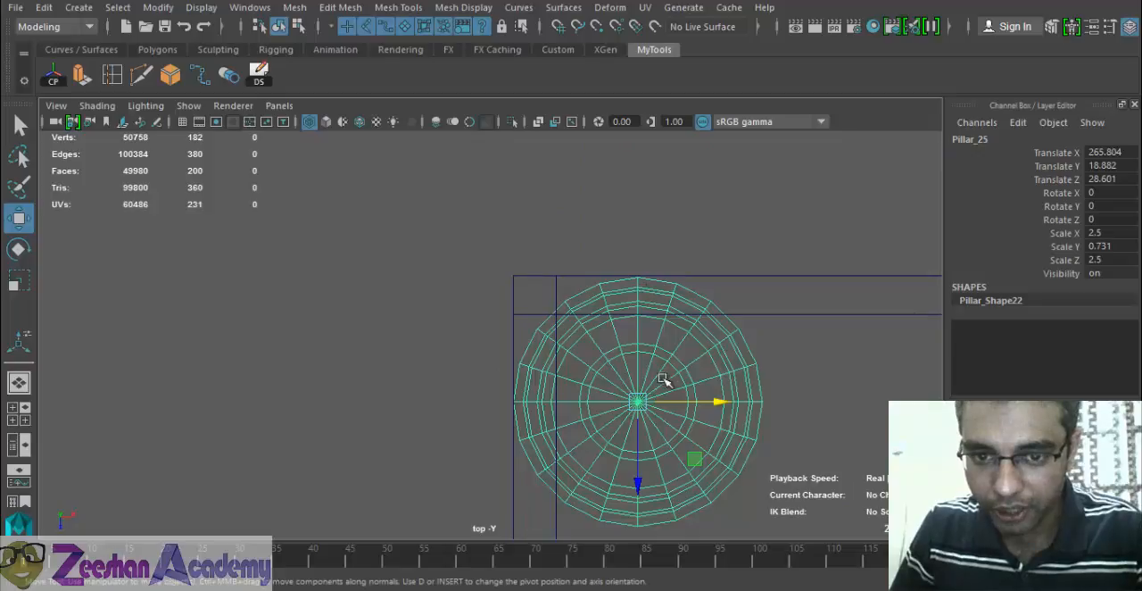
{"action": "left_click_drag", "start_coordinate": [644, 488], "coordinate": [633, 485]}
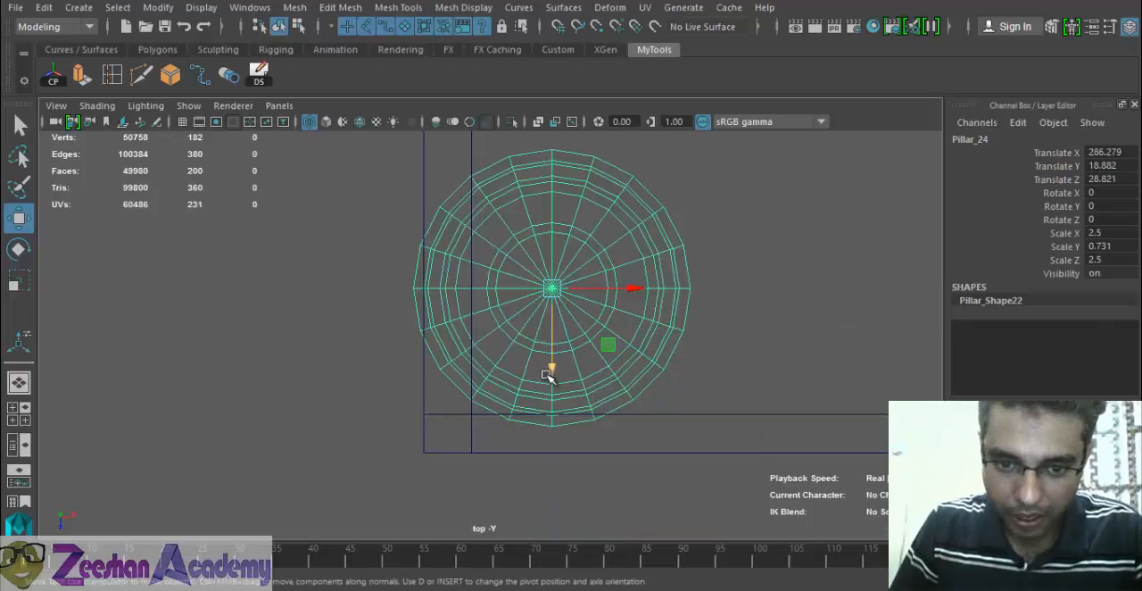
- Align the pillar at the adjacent roof corner with the roof's outer edges, at about X 286.86, Z 28.6
{"action": "left_click_drag", "start_coordinate": [548, 375], "coordinate": [549, 403]}
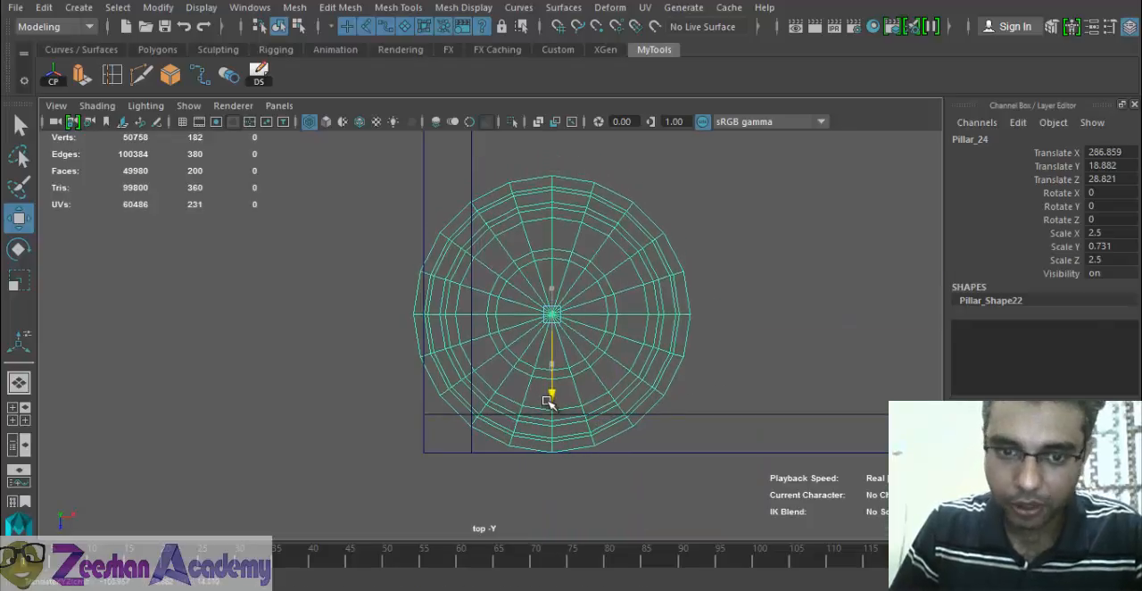
{"action": "left_click_drag", "start_coordinate": [628, 309], "coordinate": [638, 312]}
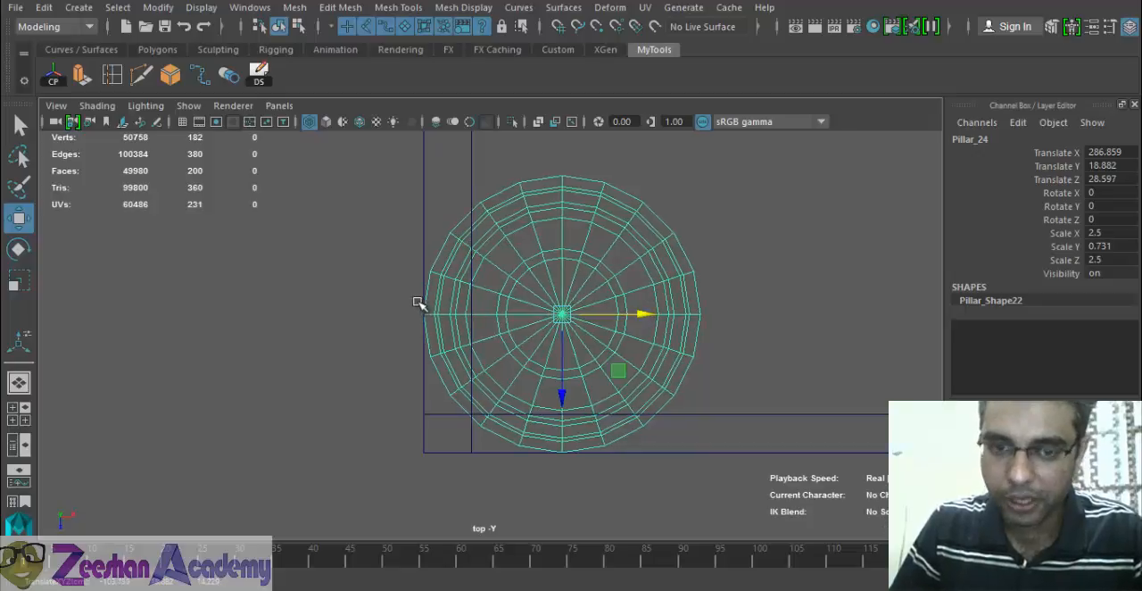
{"action": "middle_click_drag", "start_coordinate": [642, 403], "coordinate": [644, 527], "text": "alt"}
{"action": "scroll", "coordinate": [683, 288], "scroll_direction": "down", "scroll_amount": 3}
{"action": "middle_click_drag", "start_coordinate": [683, 289], "coordinate": [639, 385], "text": "alt"}
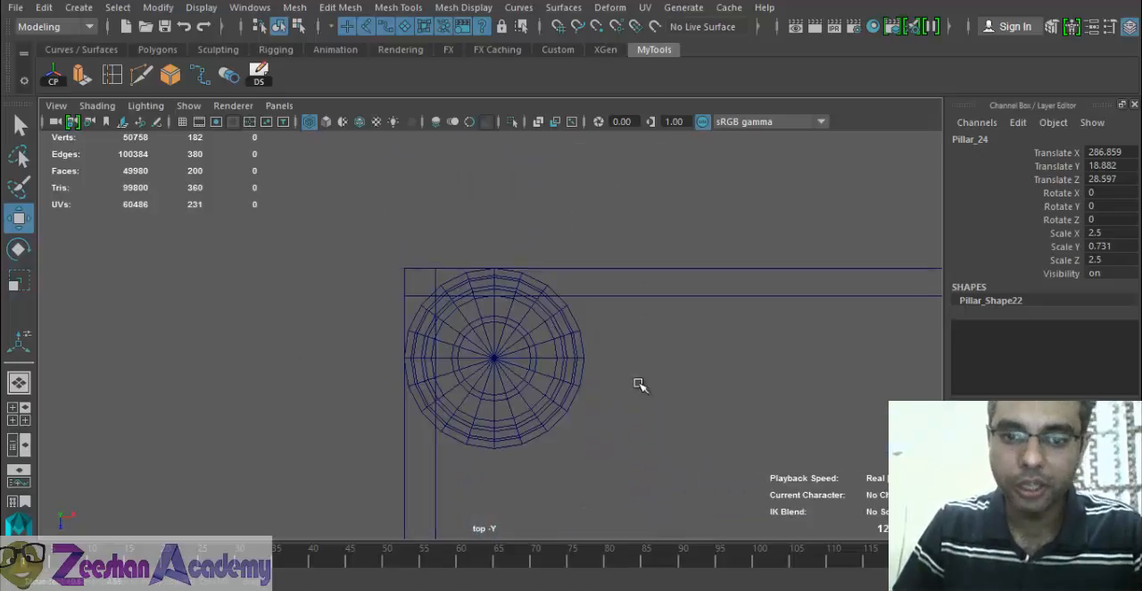
- Return to the shaded perspective view and compare the projecting roof and its pillars with the reference photo
{"action": "key", "text": "space"}
{"action": "left_click_drag", "start_coordinate": [553, 370], "coordinate": [553, 334]}
{"action": "left_click_drag", "start_coordinate": [639, 367], "coordinate": [571, 373], "text": "alt"}
{"action": "middle_click_drag", "start_coordinate": [571, 373], "coordinate": [451, 403], "text": "alt"}
{"action": "left_click_drag", "start_coordinate": [452, 404], "coordinate": [458, 426], "text": "alt"}
{"action": "key", "text": "5"}
{"action": "left_click_drag", "start_coordinate": [591, 428], "coordinate": [443, 417], "text": "alt"}
{"action": "left_click", "coordinate": [669, 289]}
{"action": "left_click_drag", "start_coordinate": [669, 289], "coordinate": [446, 374], "text": "alt"}
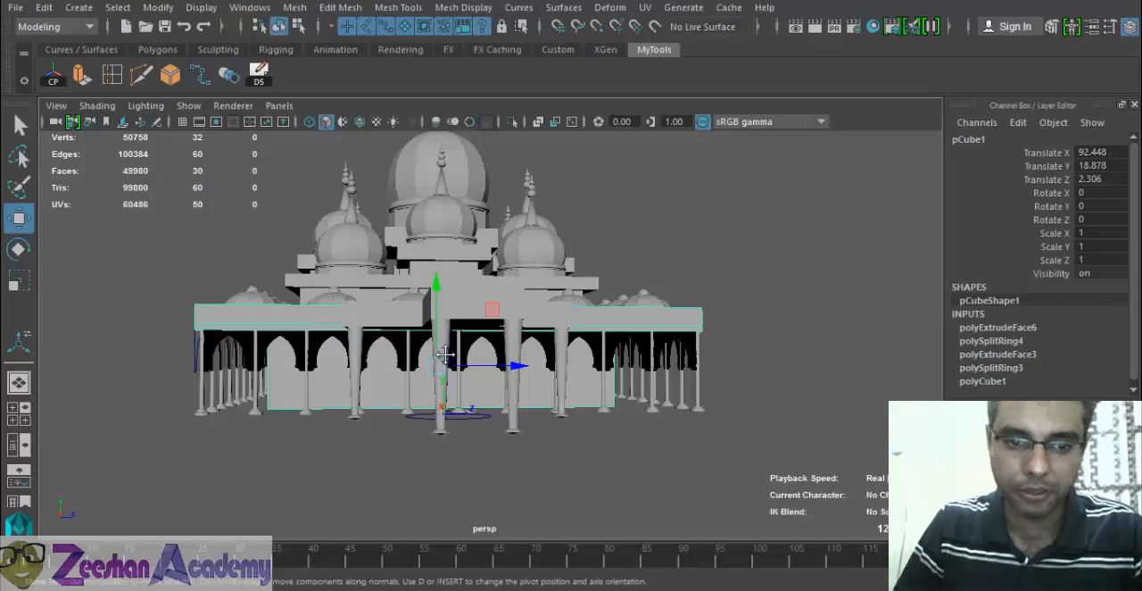
{"action": "left_click_drag", "start_coordinate": [544, 392], "coordinate": [428, 279], "text": "alt"}
{"action": "left_click_drag", "start_coordinate": [505, 294], "coordinate": [556, 449], "text": "alt"}
{"action": "scroll", "coordinate": [451, 400], "scroll_direction": "down", "scroll_amount": 6}
{"action": "key", "text": "alt+Tab"}
{"action": "key", "text": "alt+Tab"}
- In the top view, draw a polygon ground plane about 354.6 by 235.4 beneath the whole mosque
{"action": "left_click", "coordinate": [154, 51]}
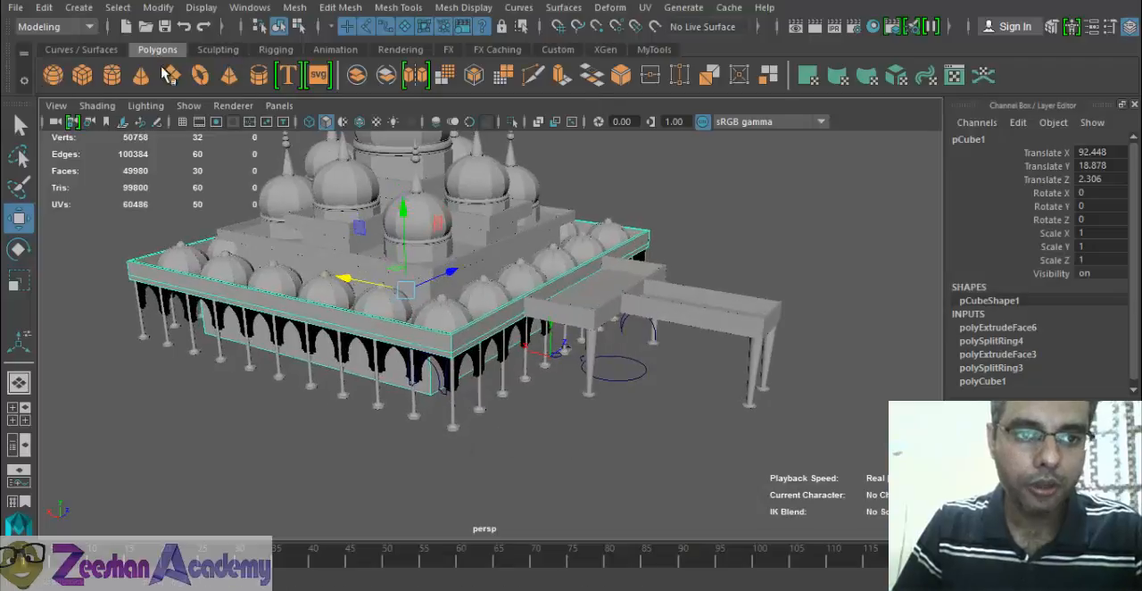
{"action": "left_click", "coordinate": [177, 78]}
{"action": "left_click_drag", "start_coordinate": [248, 299], "coordinate": [381, 306], "text": "alt"}
{"action": "left_click_drag", "start_coordinate": [402, 375], "coordinate": [393, 347], "text": "alt"}
{"action": "key", "text": "space"}
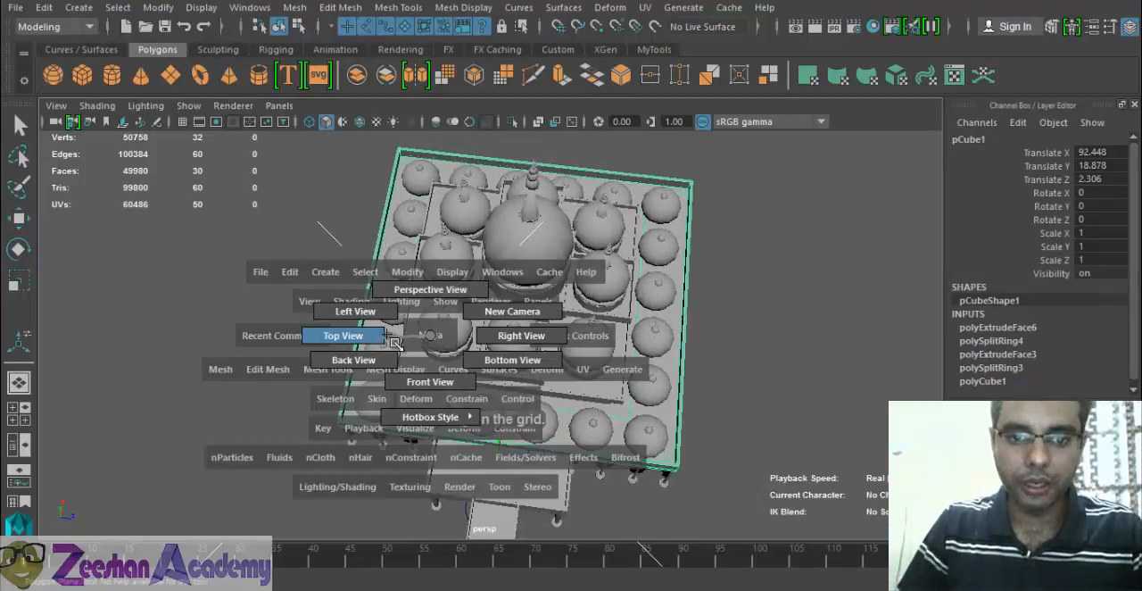
{"action": "left_click", "coordinate": [392, 339]}
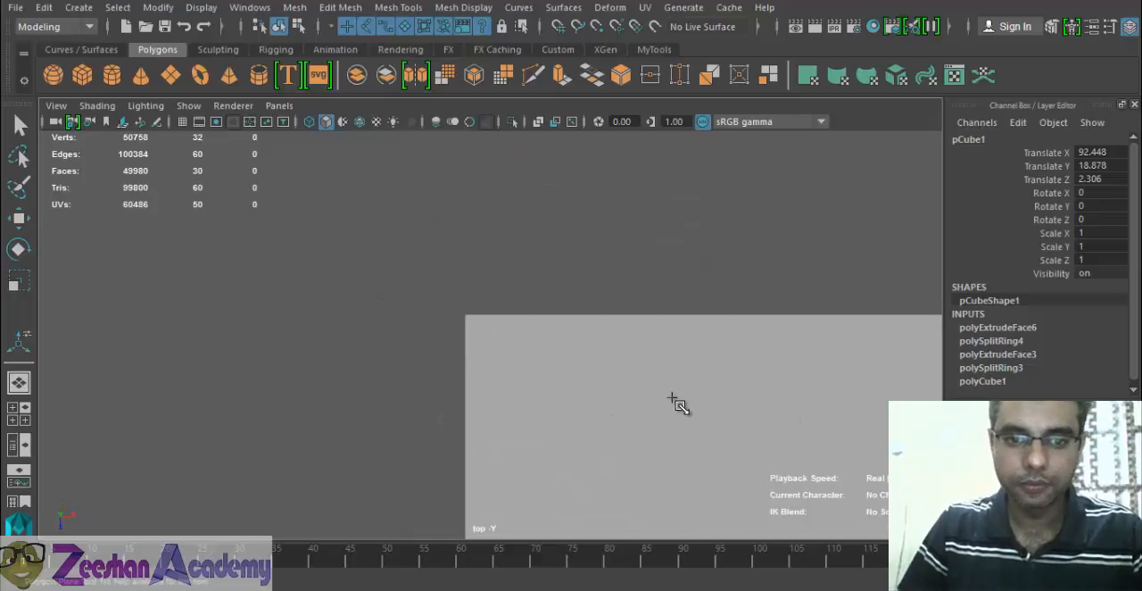
{"action": "right_click_drag", "start_coordinate": [676, 401], "coordinate": [386, 211], "text": "alt"}
{"action": "left_click_drag", "start_coordinate": [253, 169], "coordinate": [757, 504]}
{"action": "key", "text": "w"}
{"action": "key", "text": "space"}
{"action": "left_click_drag", "start_coordinate": [663, 355], "coordinate": [595, 351]}
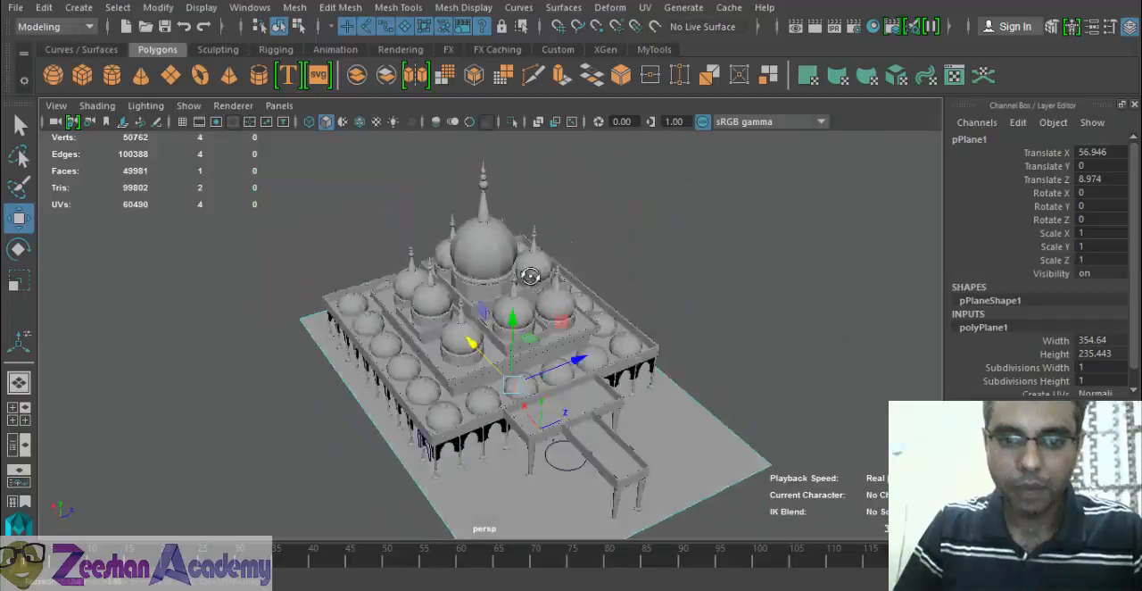
- Compare the upper terrace and projecting roof with the curved roof behind the small domes in the reference photo
{"action": "left_click_drag", "start_coordinate": [544, 339], "coordinate": [569, 341], "text": "alt"}
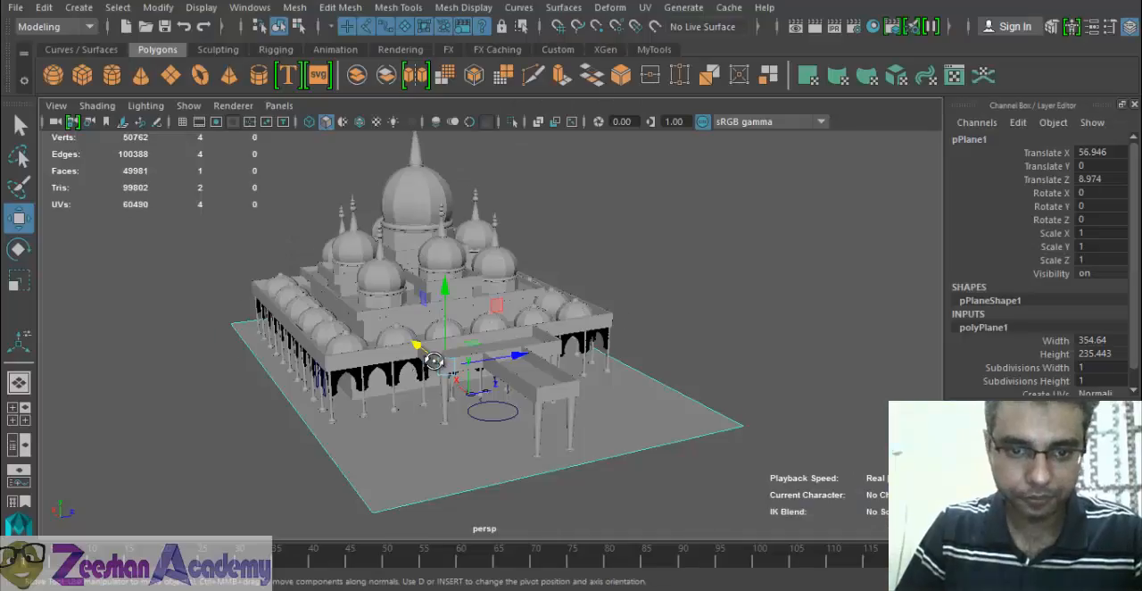
{"action": "left_click_drag", "start_coordinate": [433, 361], "coordinate": [512, 354], "text": "alt"}
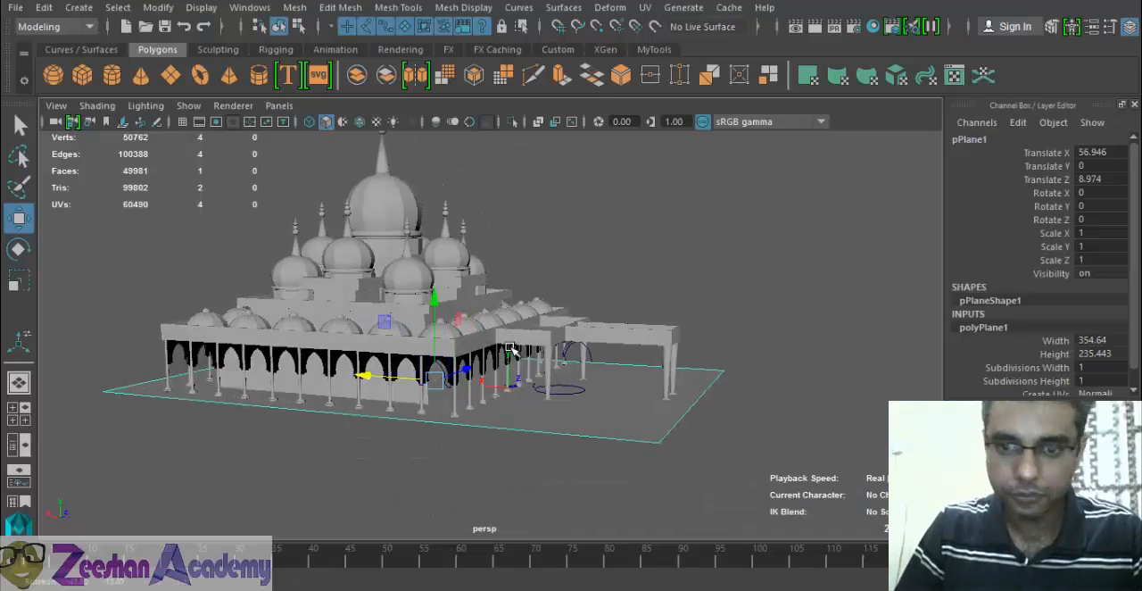
{"action": "key", "text": "alt+Tab"}
{"action": "key", "text": "alt+Tab"}
{"action": "right_click_drag", "start_coordinate": [662, 394], "coordinate": [676, 364], "text": "alt"}
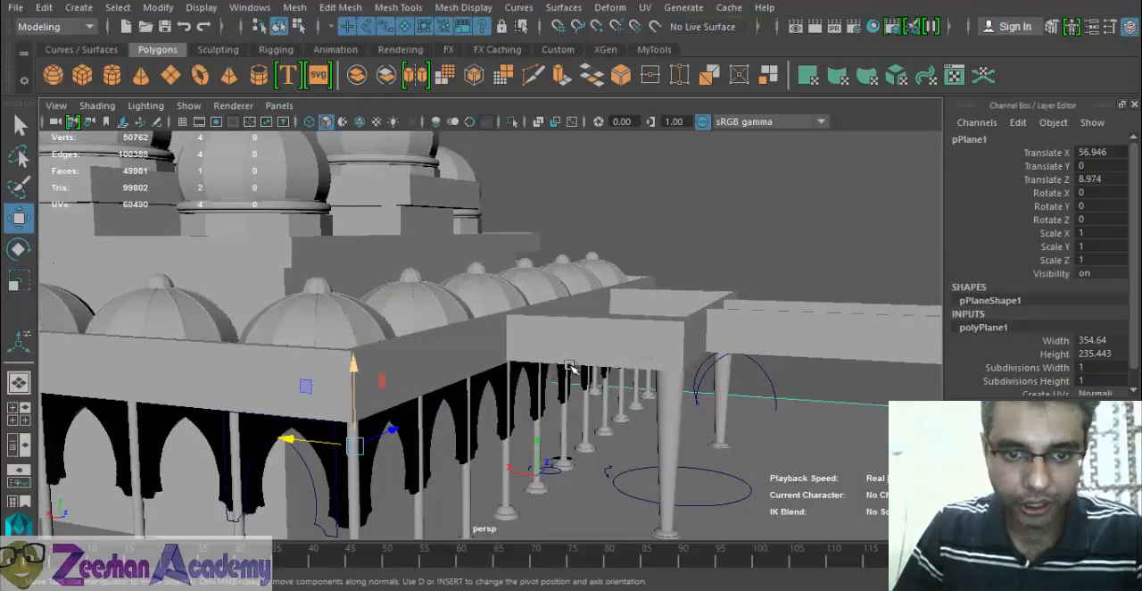
{"action": "left_click_drag", "start_coordinate": [568, 362], "coordinate": [469, 259], "text": "alt"}
{"action": "left_click", "coordinate": [405, 298]}
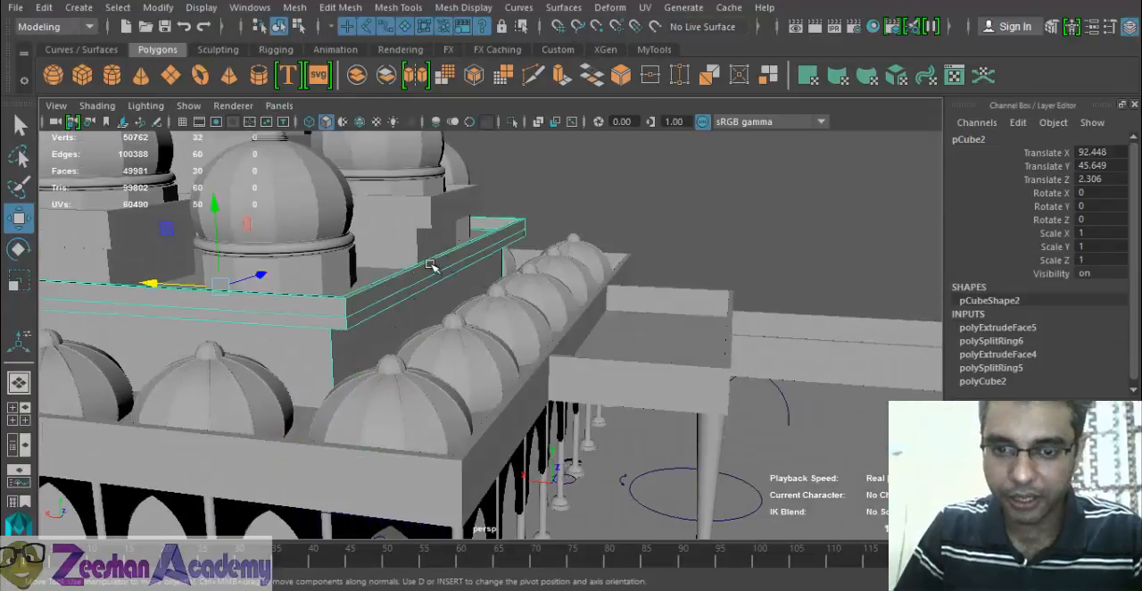
{"action": "key", "text": "alt+Tab"}
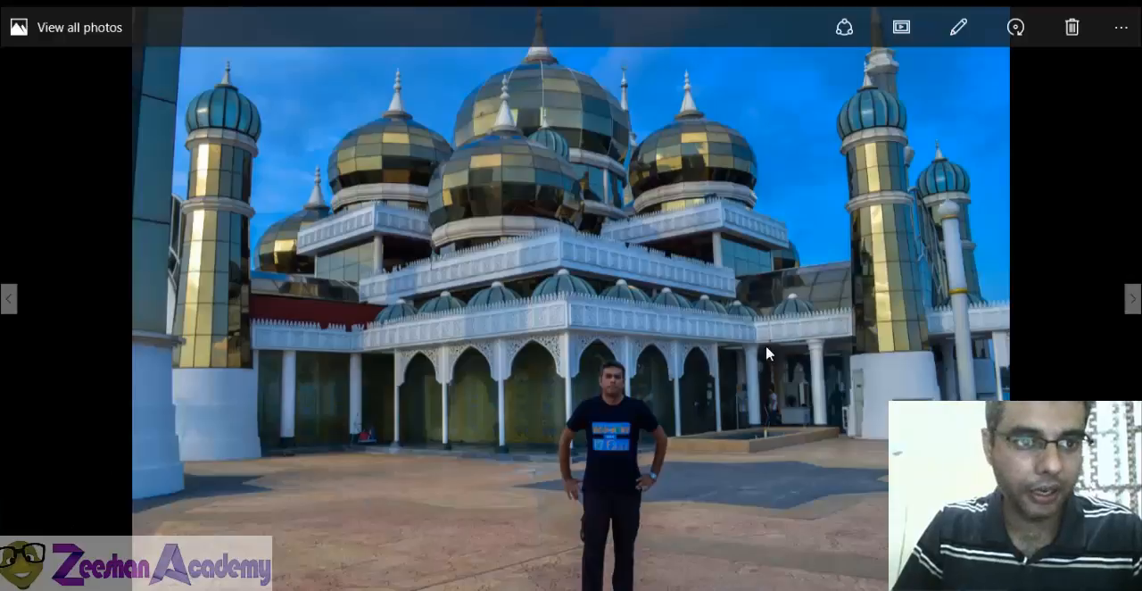
{"action": "key", "text": "alt+Tab"}
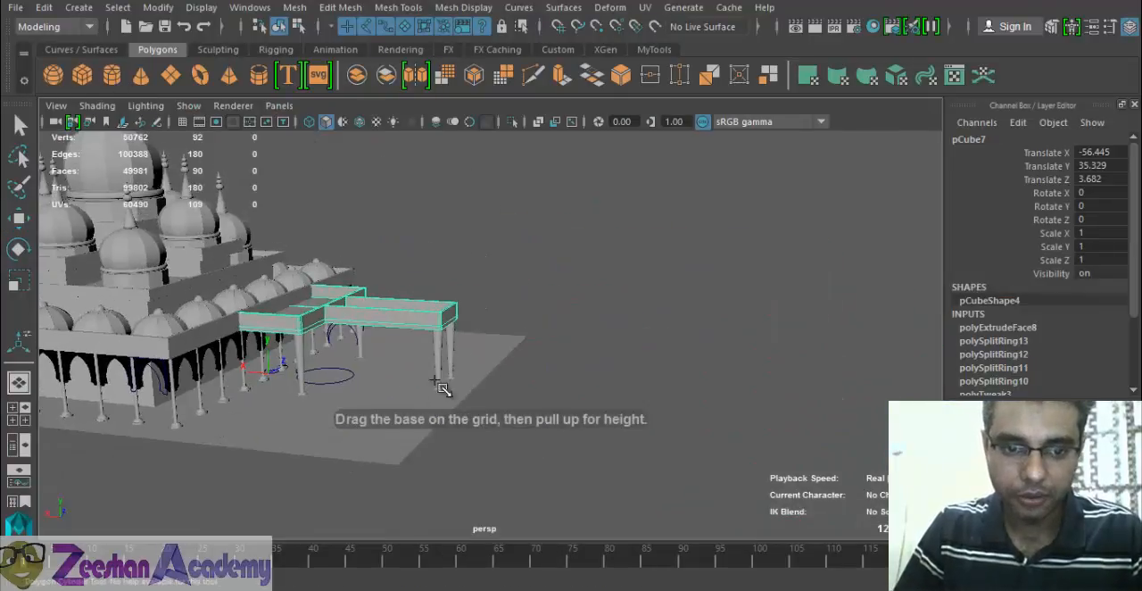
- Create a polygon cylinder about 26.4 in radius and 85.2 high by the projecting roof, and set its Rotate Z to 90
{"action": "left_click_drag", "start_coordinate": [383, 393], "coordinate": [437, 268]}
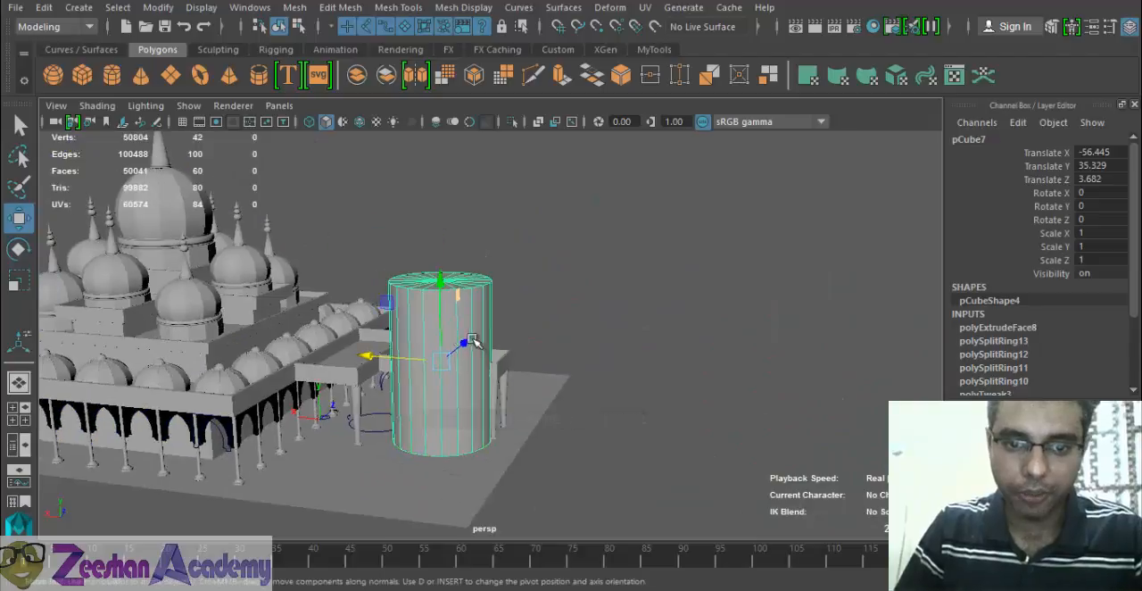
{"action": "key", "text": "e"}
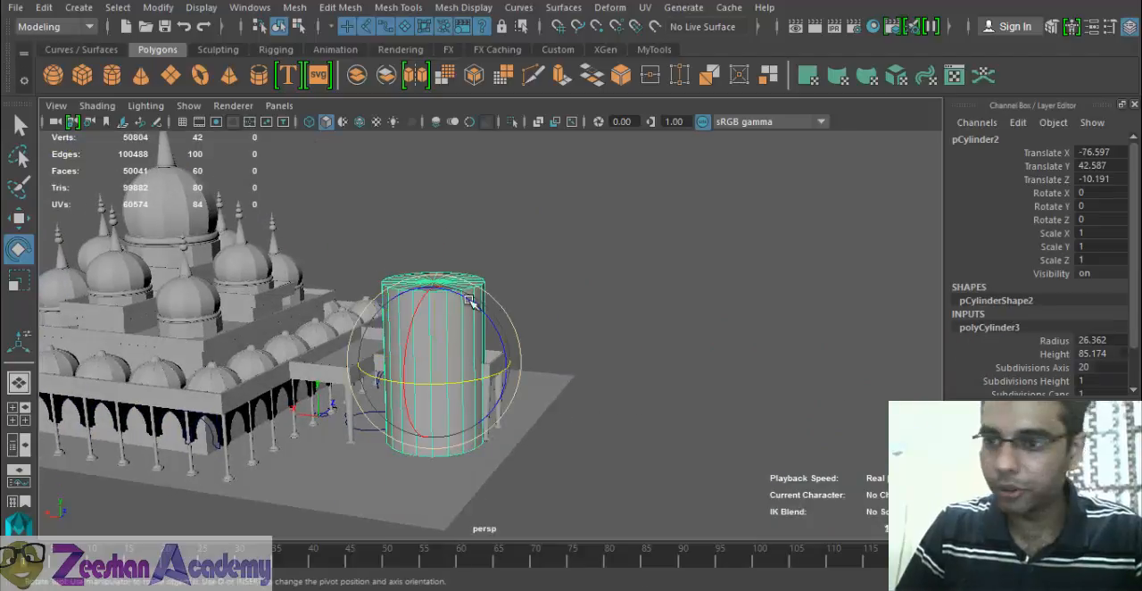
{"action": "left_click_drag", "start_coordinate": [521, 363], "coordinate": [621, 405]}
{"action": "type", "text": "9"}
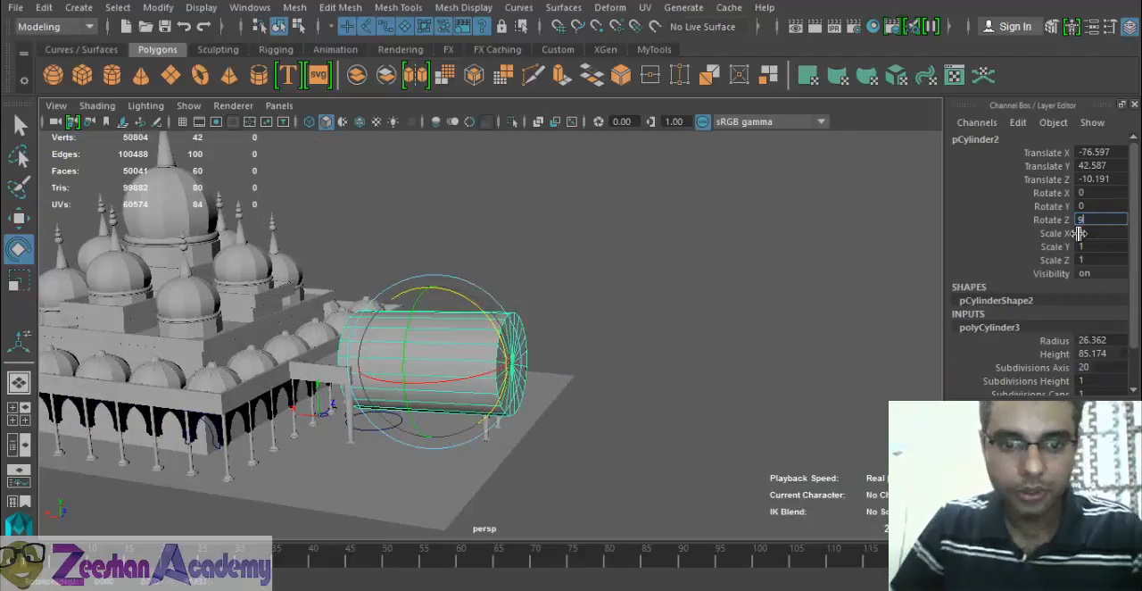
{"action": "type", "text": "0"}
{"action": "key", "text": "Return"}
- In the front view, delete the lower half of the cylinder's faces to leave a barrel vault, and return to object mode
{"action": "key", "text": "space"}
{"action": "left_click_drag", "start_coordinate": [479, 379], "coordinate": [486, 421]}
{"action": "right_click_drag", "start_coordinate": [593, 370], "coordinate": [243, 472], "text": "alt"}
{"action": "middle_click_drag", "start_coordinate": [242, 473], "coordinate": [563, 398], "text": "alt"}
{"action": "right_click_drag", "start_coordinate": [563, 398], "coordinate": [642, 384], "text": "alt"}
{"action": "middle_click_drag", "start_coordinate": [571, 366], "coordinate": [406, 346], "text": "alt"}
{"action": "key", "text": "w"}
{"action": "right_click_drag", "start_coordinate": [301, 287], "coordinate": [301, 188]}
{"action": "left_click_drag", "start_coordinate": [685, 514], "coordinate": [644, 535]}
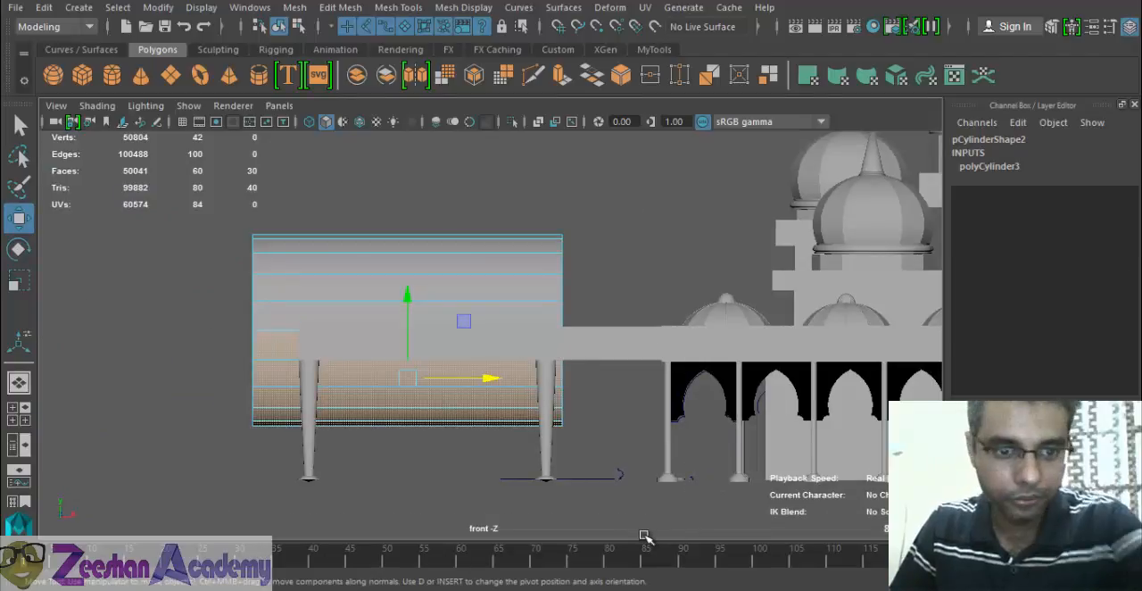
{"action": "key", "text": "Delete"}
{"action": "right_click_drag", "start_coordinate": [466, 262], "coordinate": [532, 119]}
- Move the barrel vault toward the mosque to about X -12.36, over the projecting roof
{"action": "left_click_drag", "start_coordinate": [439, 333], "coordinate": [698, 345]}
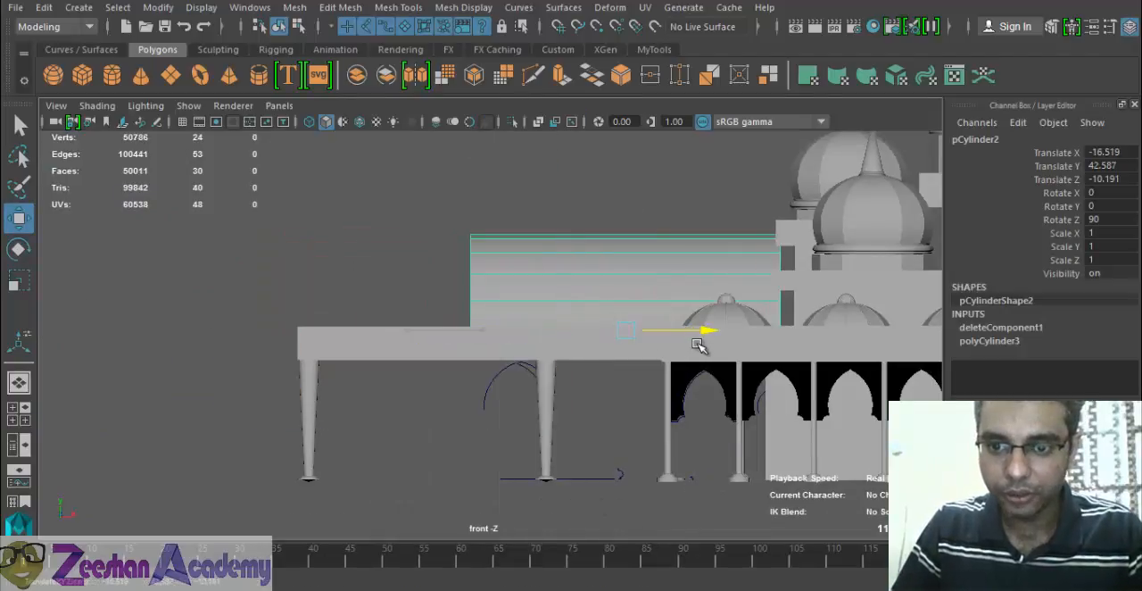
{"action": "key", "text": "space"}
{"action": "left_click_drag", "start_coordinate": [625, 317], "coordinate": [633, 275]}
{"action": "left_click_drag", "start_coordinate": [566, 359], "coordinate": [568, 353], "text": "alt"}
{"action": "key", "text": "space"}
{"action": "left_click_drag", "start_coordinate": [568, 352], "coordinate": [569, 310]}
{"action": "left_click_drag", "start_coordinate": [497, 359], "coordinate": [535, 347], "text": "alt"}
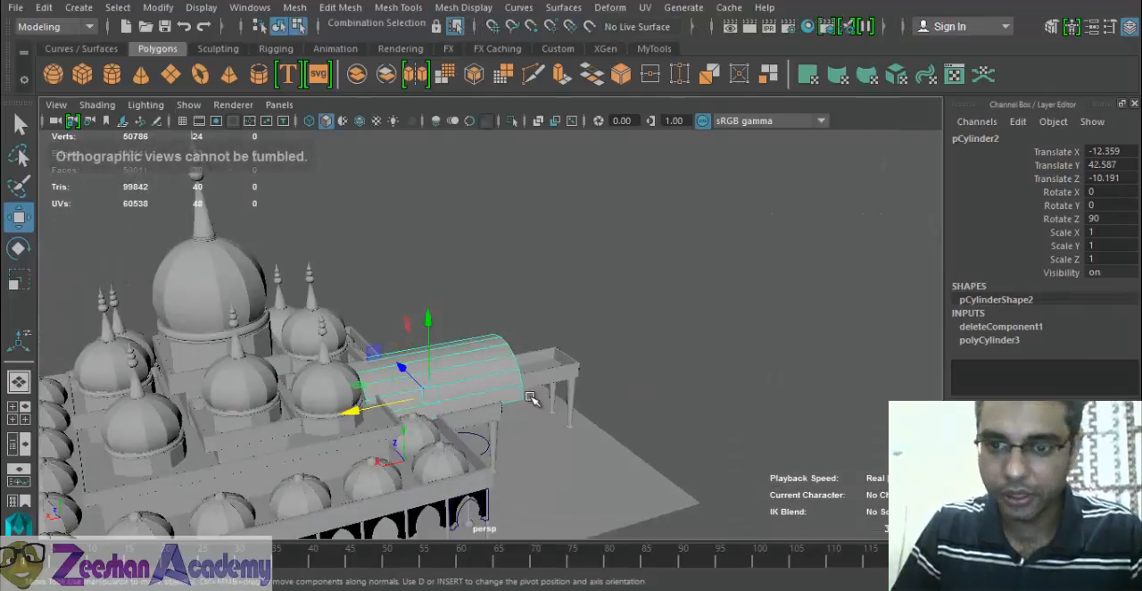
- Check the curved roof in the reference photo and shorten the barrel vault to a Scale Y of about 0.833
{"action": "key", "text": "alt+Tab"}
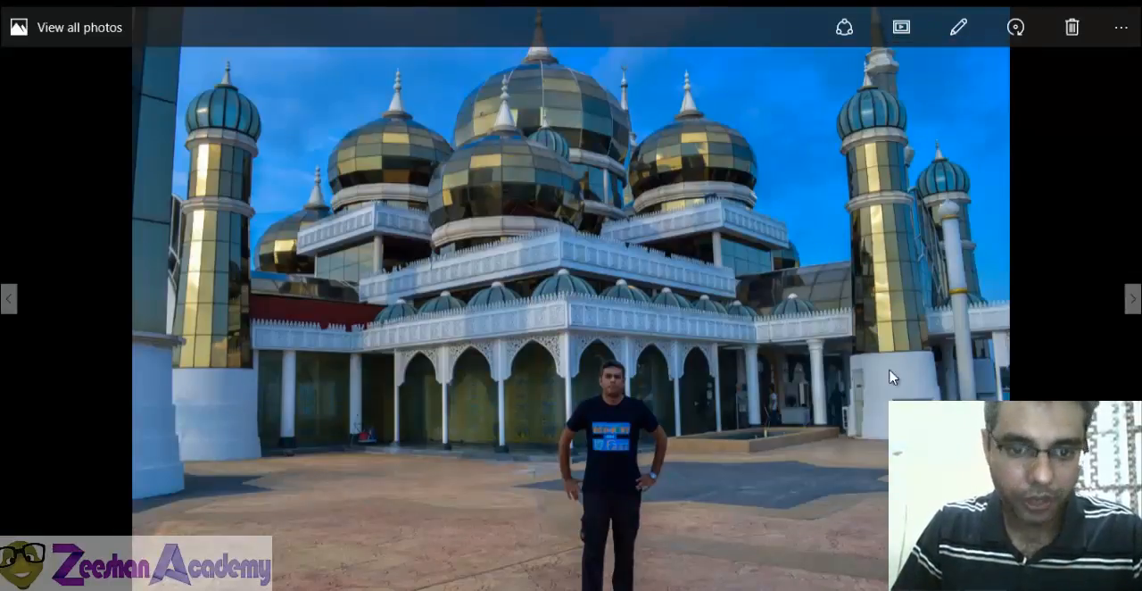
{"action": "key", "text": "alt+Tab"}
{"action": "left_click_drag", "start_coordinate": [293, 342], "coordinate": [402, 380], "text": "alt"}
{"action": "scroll", "coordinate": [402, 380], "scroll_direction": "up", "scroll_amount": 5}
{"action": "left_click_drag", "start_coordinate": [298, 365], "coordinate": [498, 339], "text": "alt"}
{"action": "key", "text": "r"}
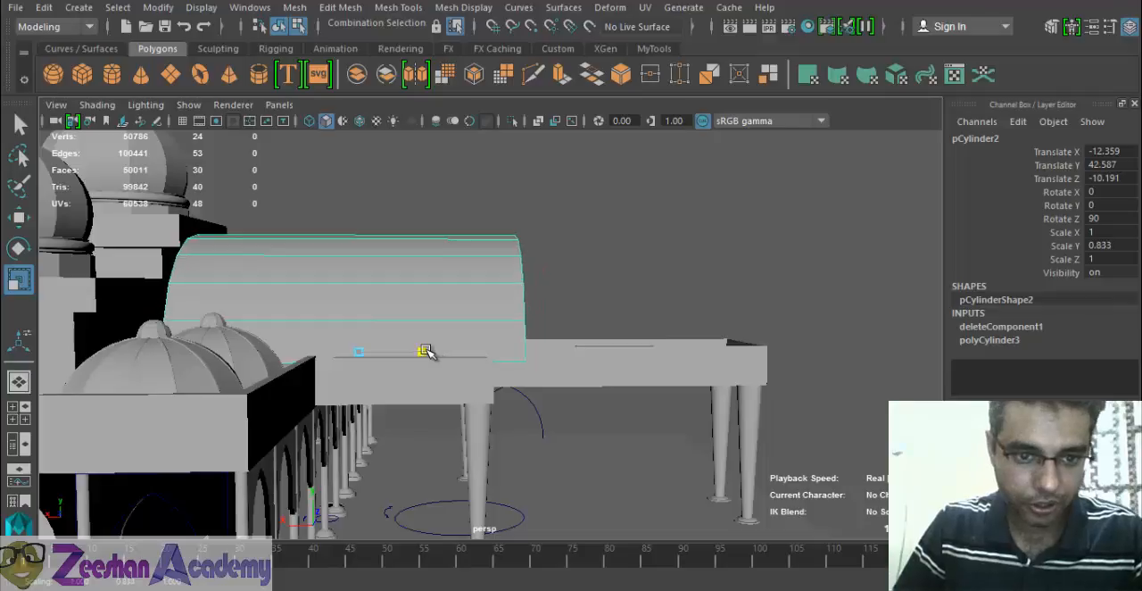
- Move the barrel vault to about X -5.82, Z 2.17 and lower it to about Y 33.65, checking against the reference photo
{"action": "key", "text": "w"}
{"action": "left_click_drag", "start_coordinate": [277, 354], "coordinate": [651, 348]}
{"action": "key", "text": "alt+Tab"}
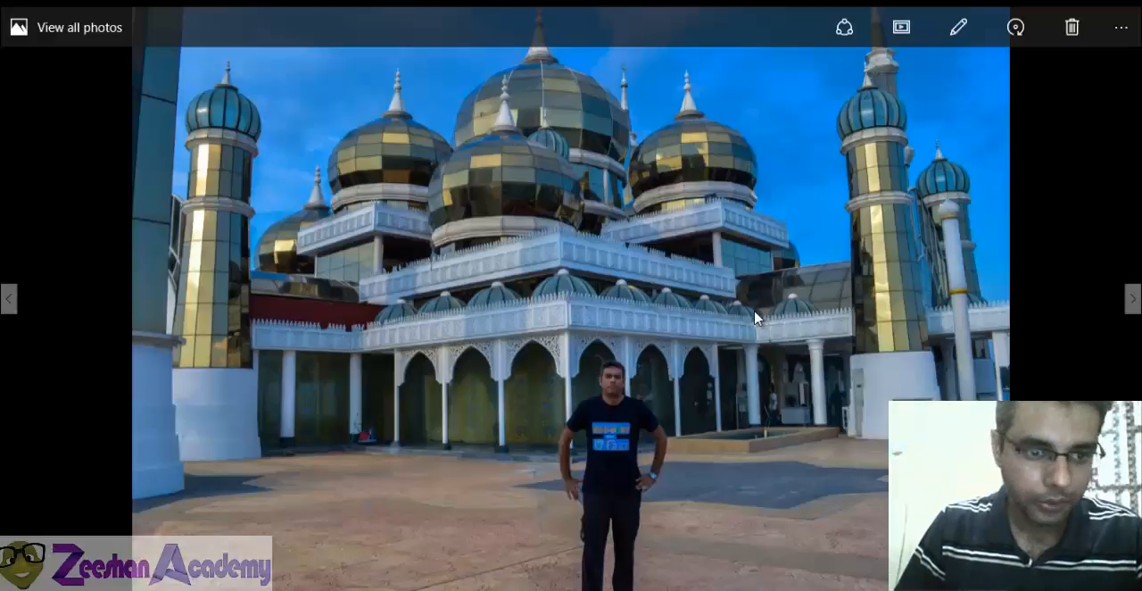
{"action": "key", "text": "alt+Tab"}
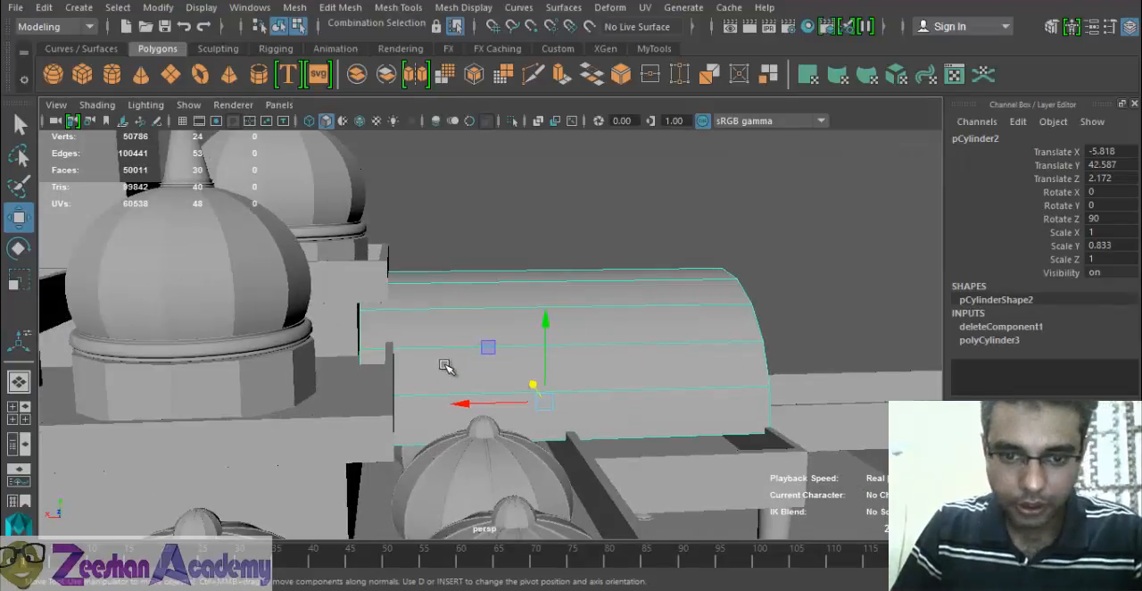
{"action": "left_click_drag", "start_coordinate": [446, 366], "coordinate": [436, 373], "text": "alt"}
{"action": "left_click_drag", "start_coordinate": [451, 311], "coordinate": [455, 336]}
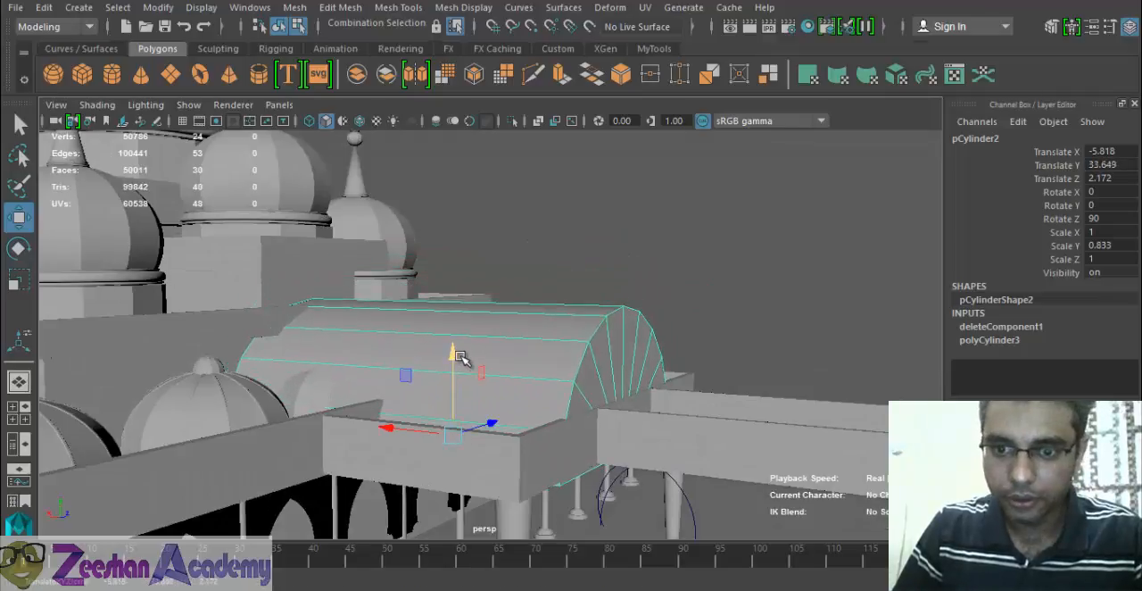
{"action": "key", "text": "alt+Tab"}
{"action": "key", "text": "alt+Tab"}
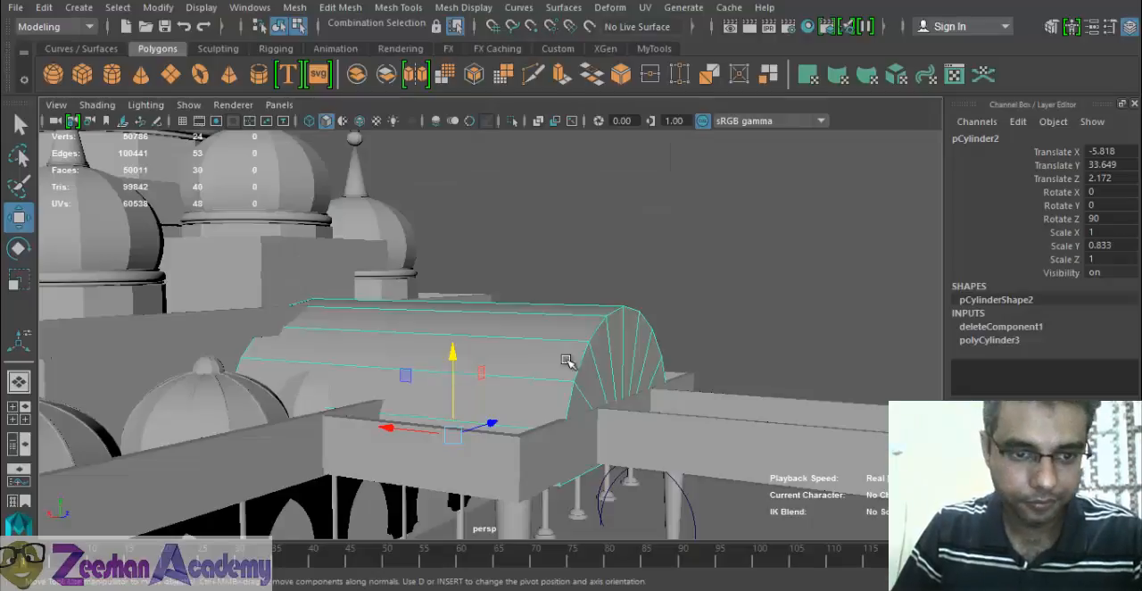
- Switch back to object selection and delete the small roof dome protruding from the side of the barrel vault
{"action": "left_click_drag", "start_coordinate": [499, 358], "coordinate": [380, 402], "text": "alt"}
{"action": "left_click", "coordinate": [317, 423]}
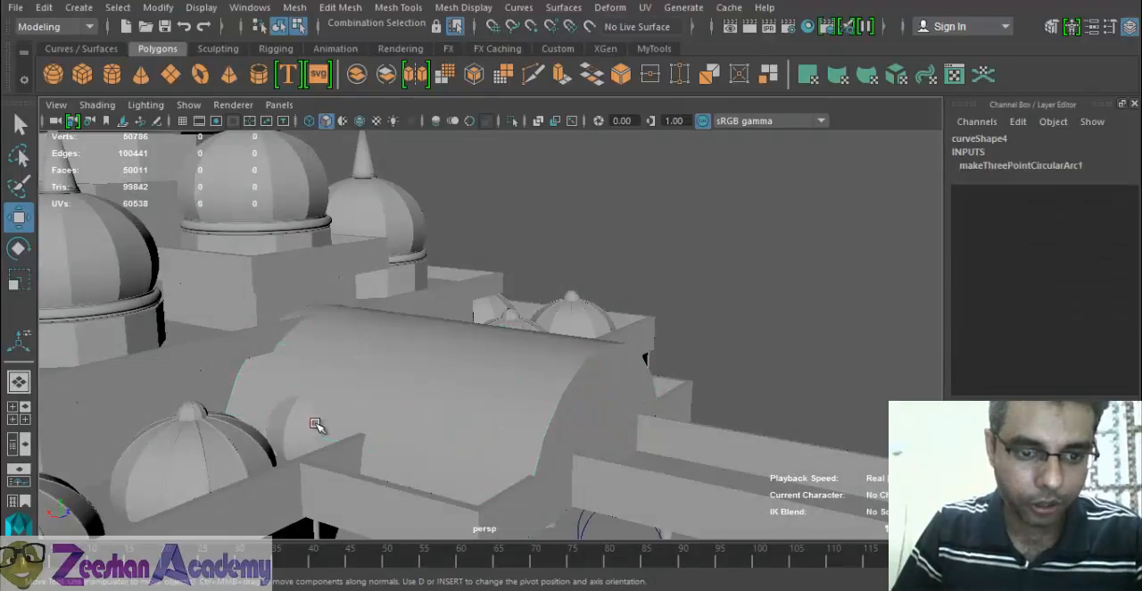
{"action": "left_click_drag", "start_coordinate": [318, 425], "coordinate": [396, 403], "text": "alt"}
{"action": "left_click", "coordinate": [300, 478]}
{"action": "key", "text": "alt+Tab"}
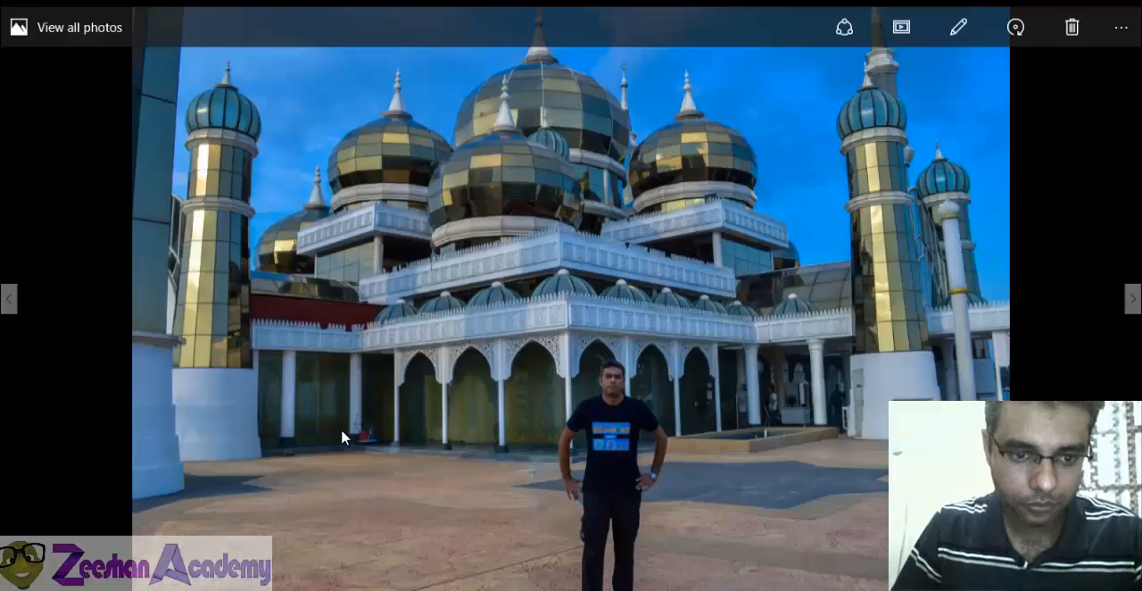
{"action": "key", "text": "alt+Tab"}
{"action": "left_click_drag", "start_coordinate": [316, 473], "coordinate": [597, 325], "text": "alt"}
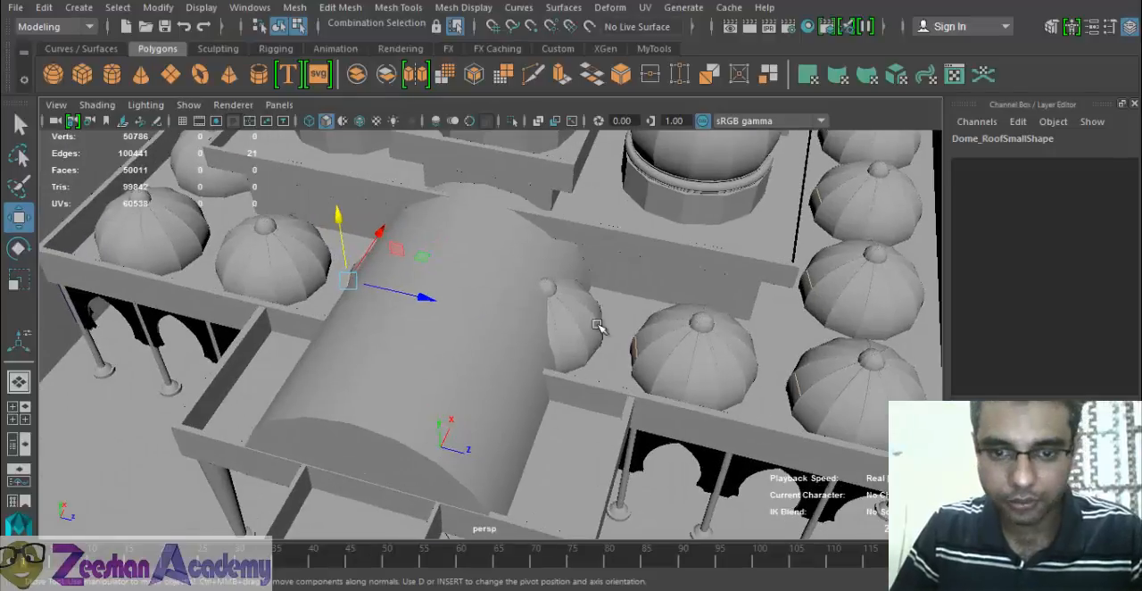
{"action": "left_click_drag", "start_coordinate": [569, 358], "coordinate": [508, 280], "text": "alt"}
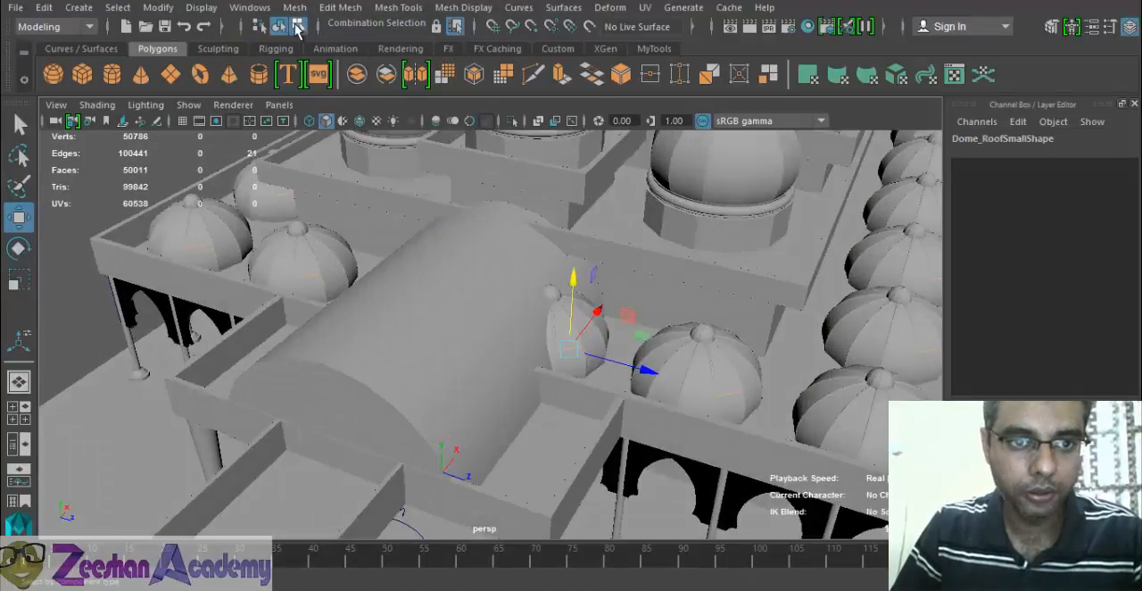
{"action": "left_click", "coordinate": [277, 28]}
{"action": "left_click", "coordinate": [596, 348]}
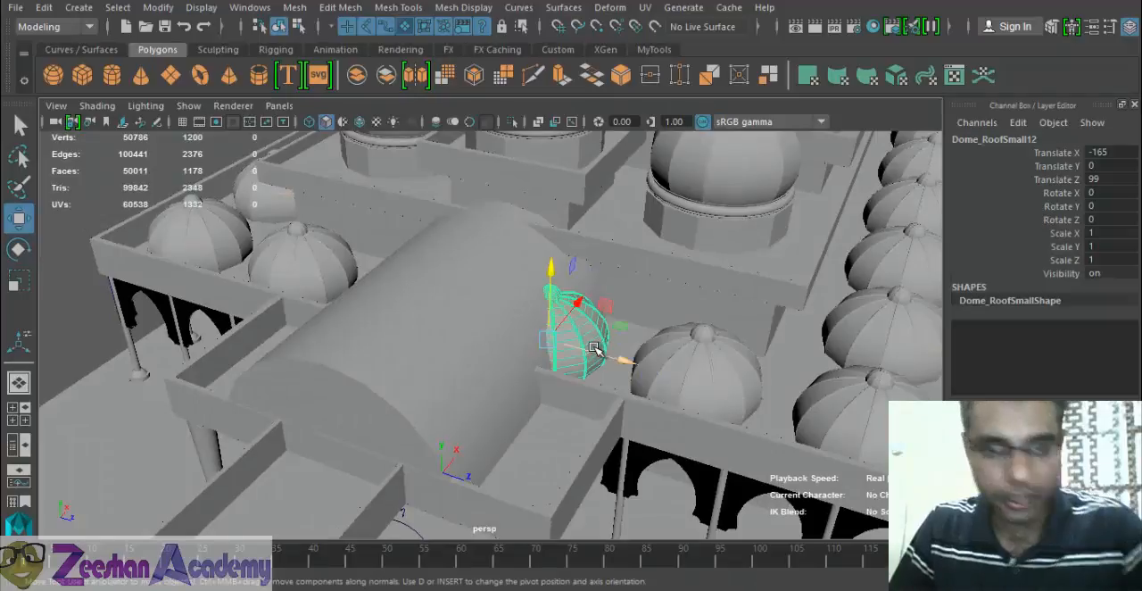
{"action": "key", "text": "Delete"}
- Find the small roof dome hidden inside the barrel vault and delete it
{"action": "mouse_move", "coordinate": [409, 352]}
{"action": "left_mouse_down", "text": "alt"}
{"action": "mouse_move", "coordinate": [434, 346]}
{"action": "mouse_move", "coordinate": [308, 339]}
{"action": "mouse_move", "coordinate": [384, 330]}
{"action": "left_mouse_up", "text": "alt"}
{"action": "key", "text": "4"}
{"action": "left_click", "coordinate": [341, 339]}
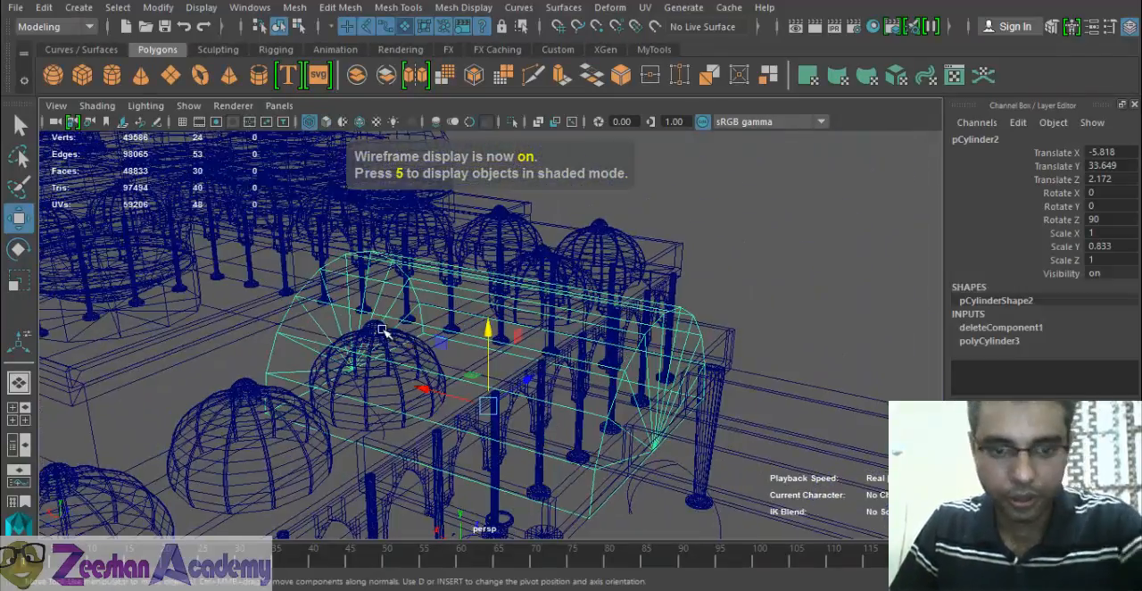
{"action": "left_click", "coordinate": [400, 350]}
{"action": "left_click", "coordinate": [400, 362]}
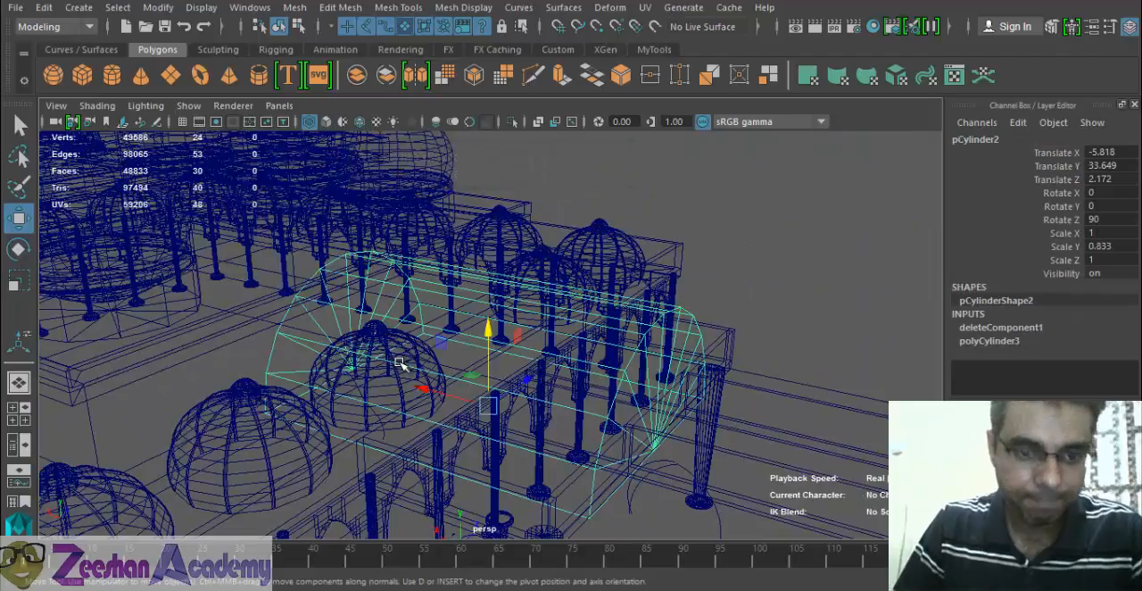
{"action": "right_click_drag", "start_coordinate": [317, 356], "coordinate": [471, 435], "text": "alt"}
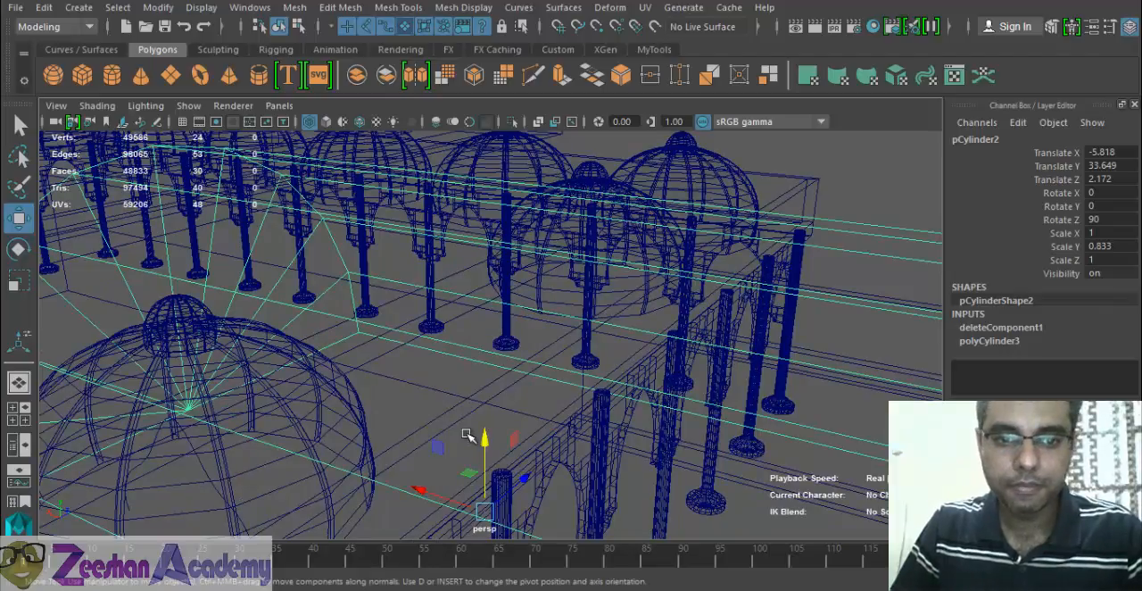
{"action": "key", "text": "5"}
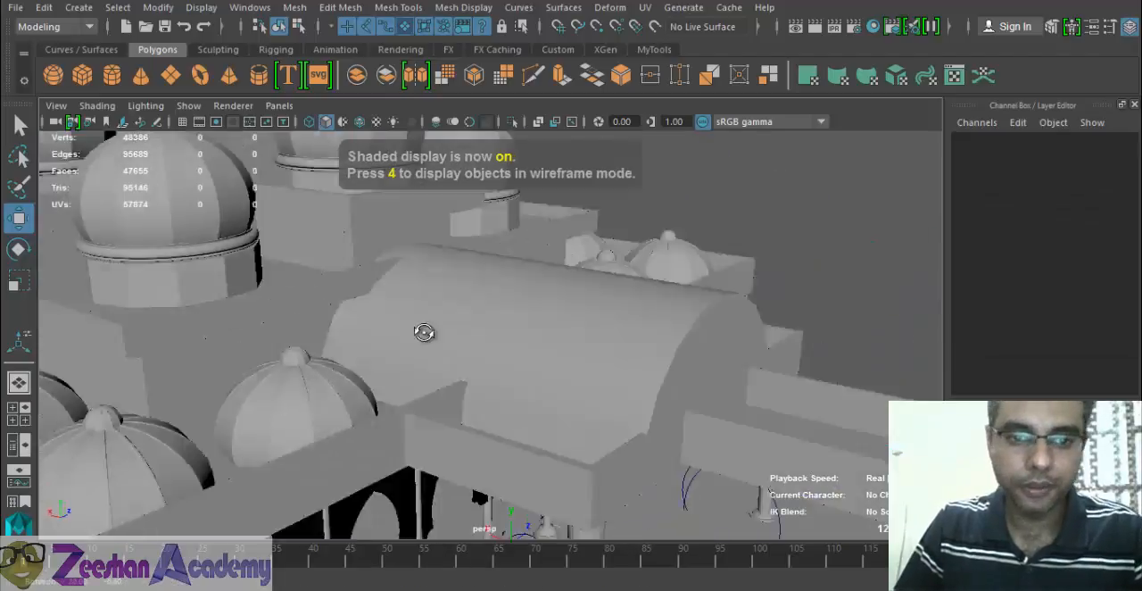
{"action": "mouse_move", "coordinate": [423, 334]}
{"action": "left_mouse_down", "text": "alt"}
{"action": "mouse_move", "coordinate": [458, 342]}
{"action": "mouse_move", "coordinate": [472, 312]}
{"action": "left_mouse_up", "text": "alt"}
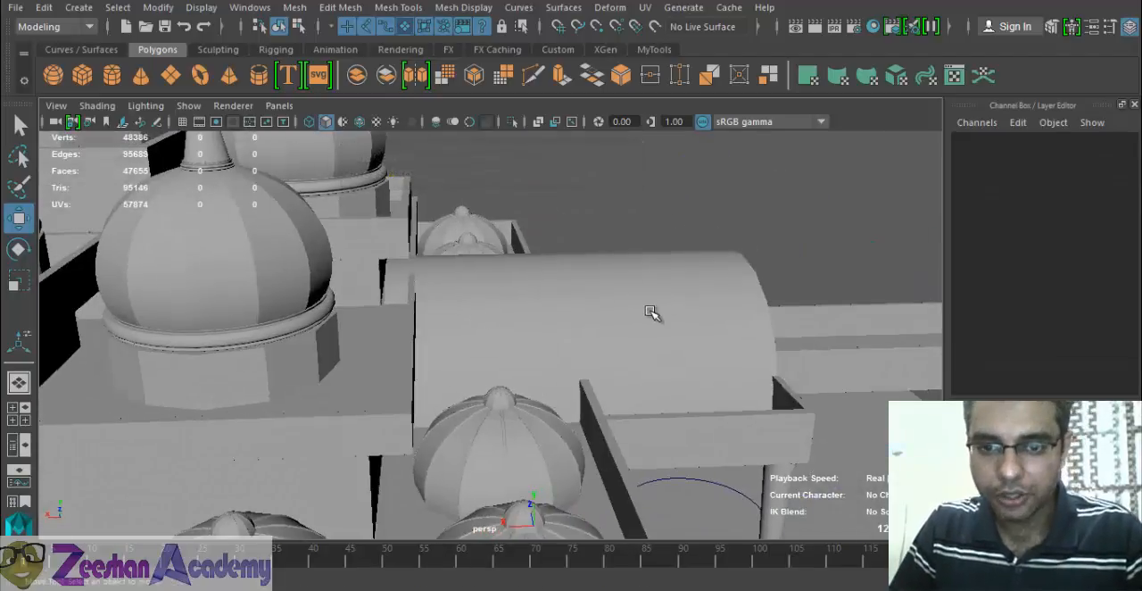
- Adjust the inner end vertices of the barrel vault along its length to fit the upper-tier wall and return to object selection
{"action": "left_click", "coordinate": [650, 312]}
{"action": "left_click_drag", "start_coordinate": [651, 312], "coordinate": [632, 270], "text": "alt"}
{"action": "right_click_drag", "start_coordinate": [631, 270], "coordinate": [547, 141]}
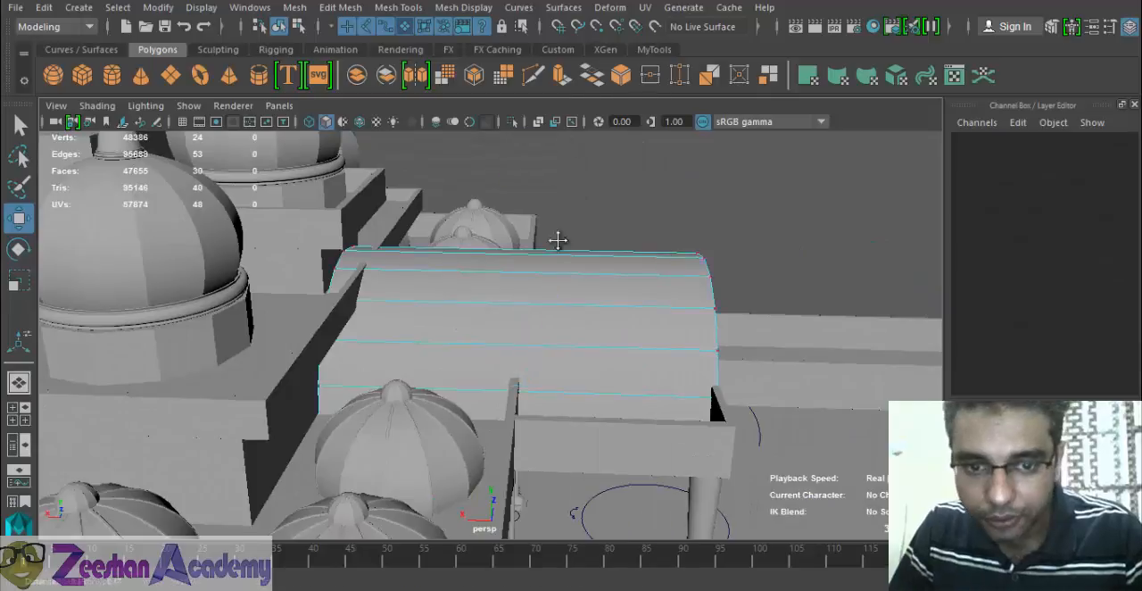
{"action": "left_click_drag", "start_coordinate": [557, 240], "coordinate": [559, 283], "text": "alt"}
{"action": "left_click_drag", "start_coordinate": [259, 323], "coordinate": [523, 327], "text": "alt"}
{"action": "key", "text": "4"}
{"action": "left_click_drag", "start_coordinate": [575, 219], "coordinate": [473, 478]}
{"action": "key", "text": "5"}
{"action": "mouse_move", "coordinate": [576, 434]}
{"action": "left_mouse_down", "text": "alt"}
{"action": "mouse_move", "coordinate": [674, 420]}
{"action": "mouse_move", "coordinate": [571, 347]}
{"action": "left_mouse_up", "text": "alt"}
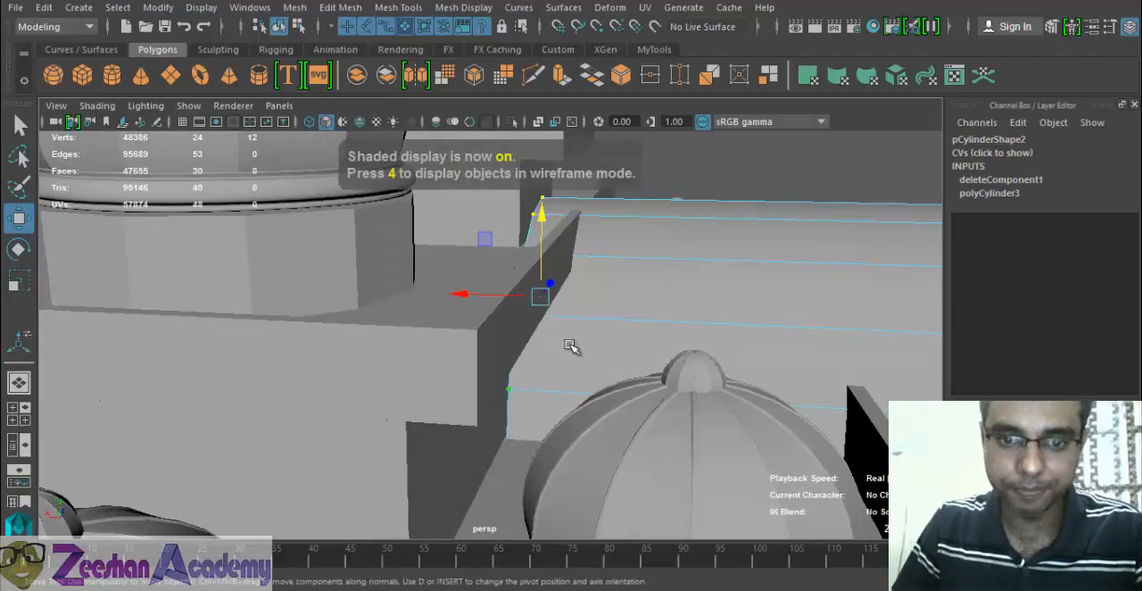
{"action": "mouse_move", "coordinate": [468, 301]}
{"action": "left_mouse_down"}
{"action": "mouse_move", "coordinate": [484, 297]}
{"action": "mouse_move", "coordinate": [456, 297]}
{"action": "mouse_move", "coordinate": [553, 282]}
{"action": "mouse_move", "coordinate": [718, 368]}
{"action": "left_mouse_up"}
{"action": "right_click_drag", "start_coordinate": [715, 363], "coordinate": [779, 127]}
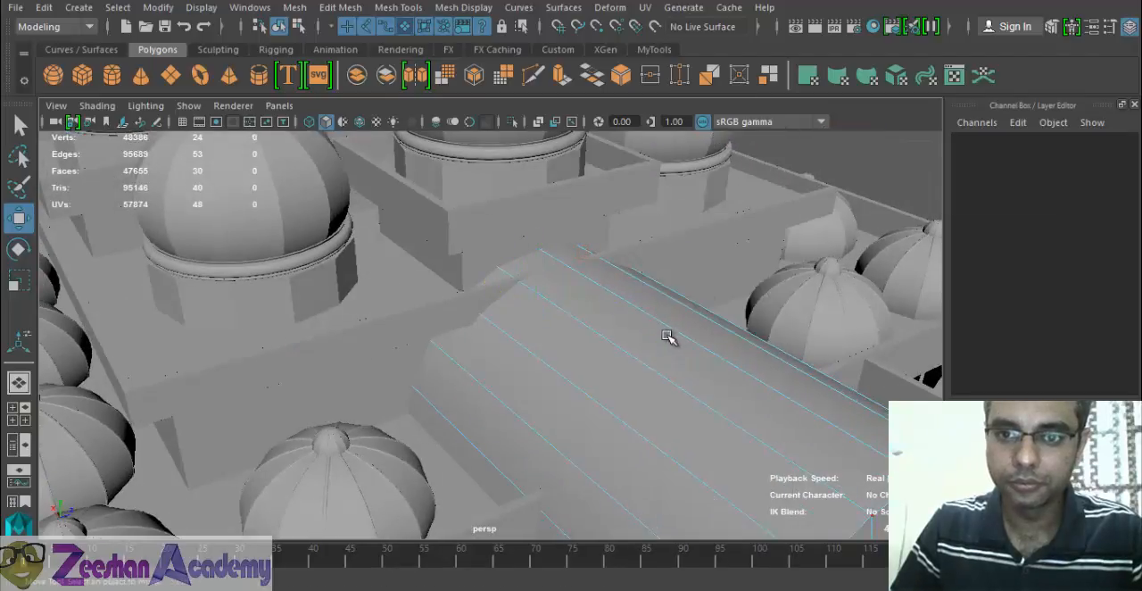
{"action": "right_click_drag", "start_coordinate": [664, 333], "coordinate": [730, 118]}
{"action": "right_click_drag", "start_coordinate": [731, 348], "coordinate": [491, 405], "text": "alt"}
{"action": "middle_click_drag", "start_coordinate": [492, 405], "coordinate": [410, 346], "text": "alt"}
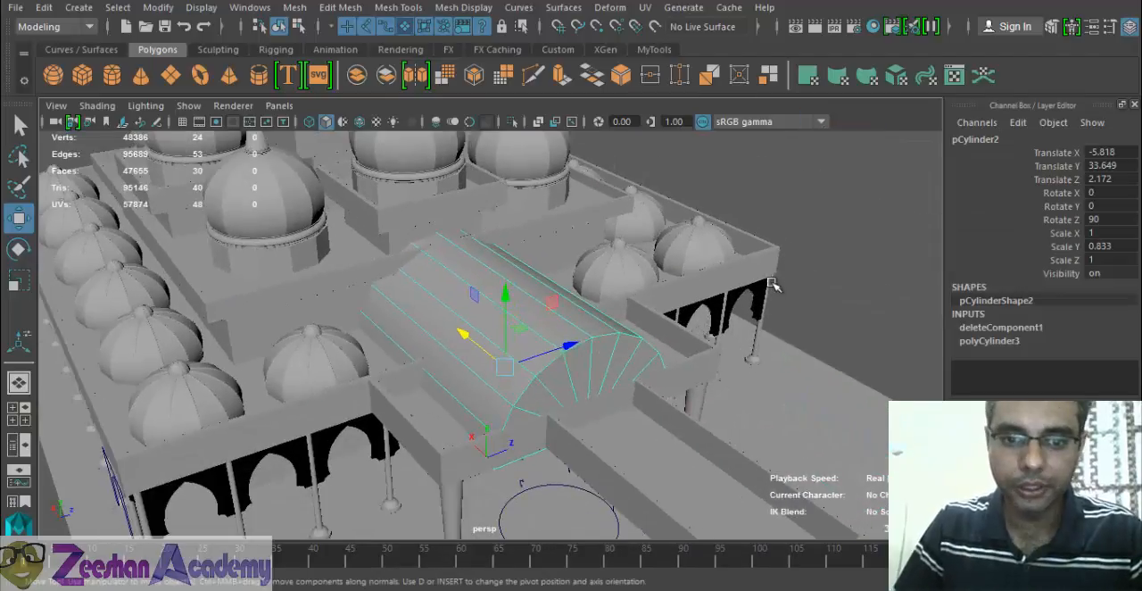
- Compare the vaulted entrance section with the reference photo to check where small domes belong
{"action": "left_click", "coordinate": [829, 281]}
{"action": "right_click_drag", "start_coordinate": [829, 281], "coordinate": [401, 391], "text": "alt"}
{"action": "left_click_drag", "start_coordinate": [401, 391], "coordinate": [500, 413], "text": "alt"}
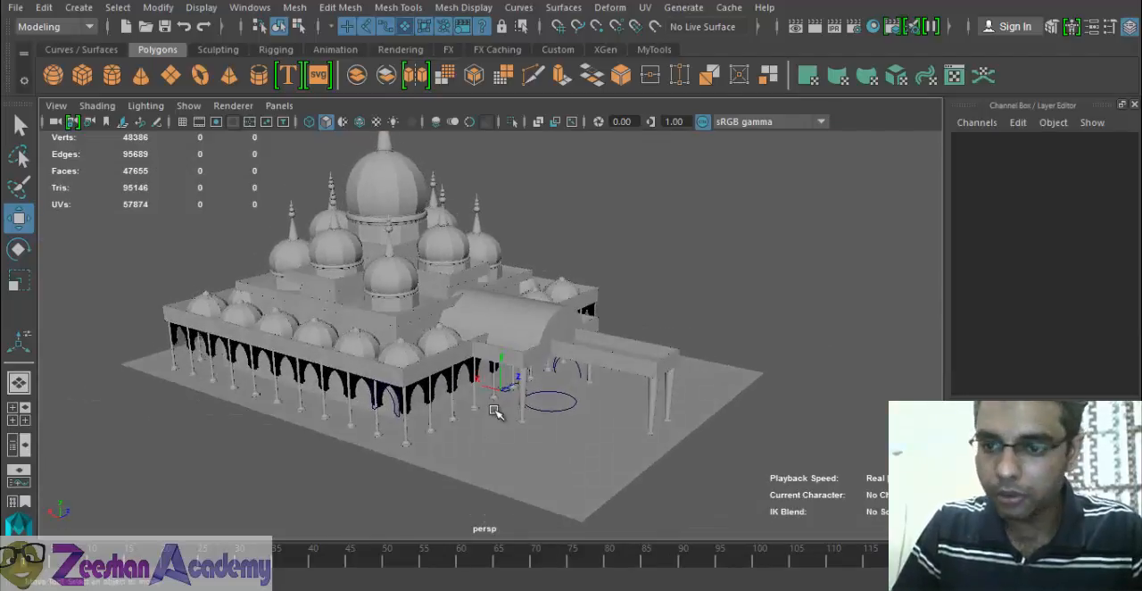
{"action": "key", "text": "alt+Tab"}
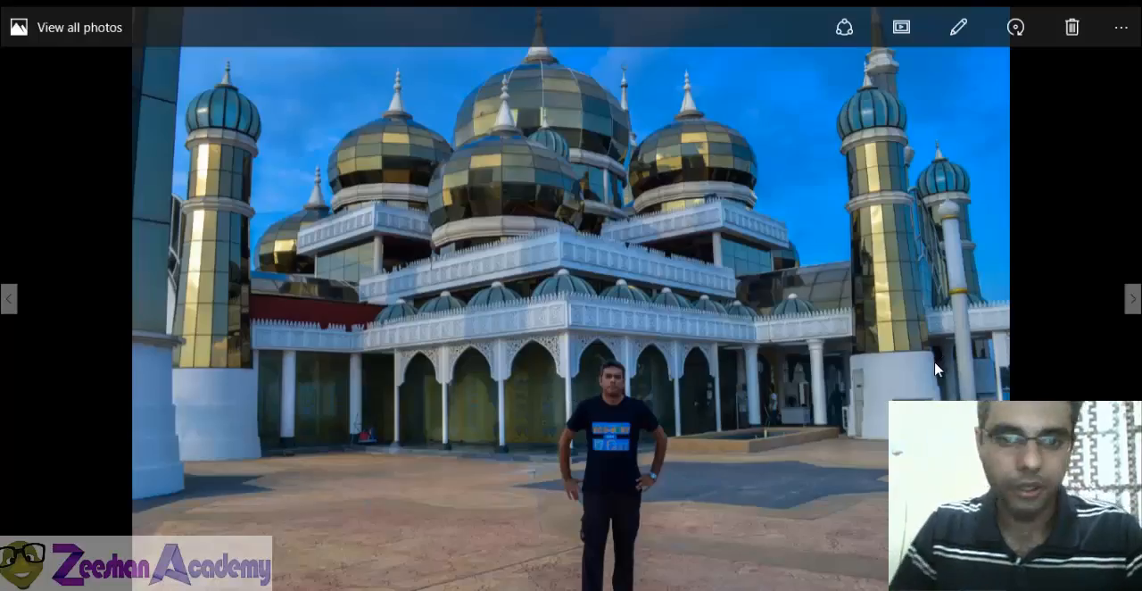
{"action": "key", "text": "alt+Tab"}
{"action": "left_click_drag", "start_coordinate": [615, 324], "coordinate": [580, 364], "text": "alt"}
{"action": "right_click_drag", "start_coordinate": [579, 364], "coordinate": [736, 416], "text": "alt"}
{"action": "left_click_drag", "start_coordinate": [646, 402], "coordinate": [526, 375], "text": "alt"}
- Duplicate a small roof dome twice and place the copies on the projecting canopy at about X -234.17 and X -264.84, Z 81.46
{"action": "left_click", "coordinate": [310, 307]}
{"action": "left_click_drag", "start_coordinate": [352, 330], "coordinate": [560, 337], "text": "alt"}
{"action": "left_click", "coordinate": [654, 49]}
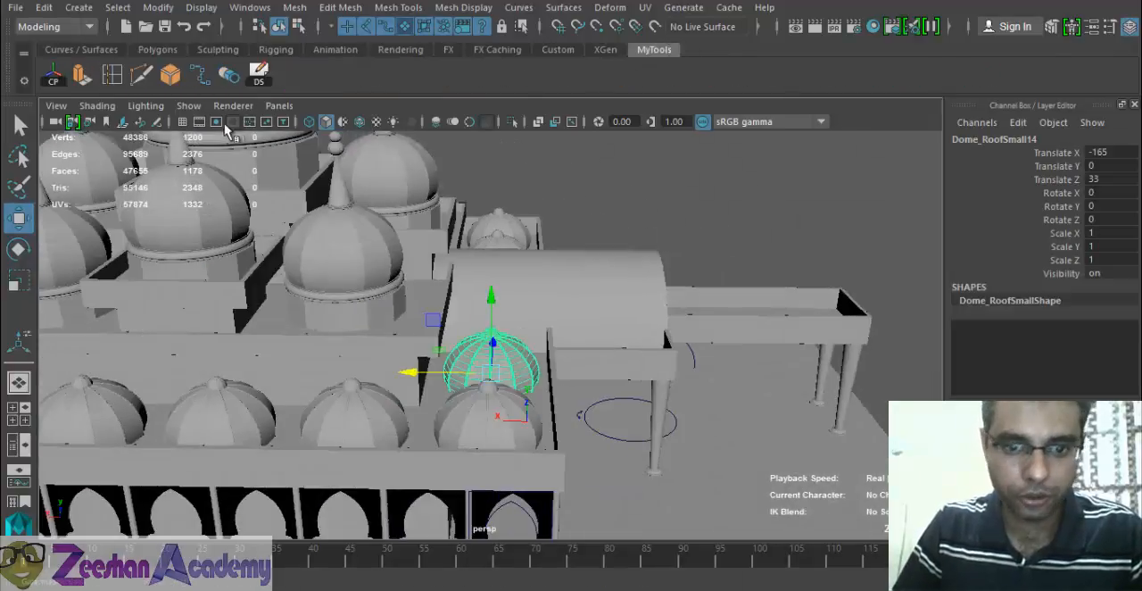
{"action": "left_click", "coordinate": [258, 75]}
{"action": "left_click_drag", "start_coordinate": [379, 376], "coordinate": [444, 389]}
{"action": "left_click_drag", "start_coordinate": [516, 359], "coordinate": [642, 325]}
{"action": "key", "text": "f"}
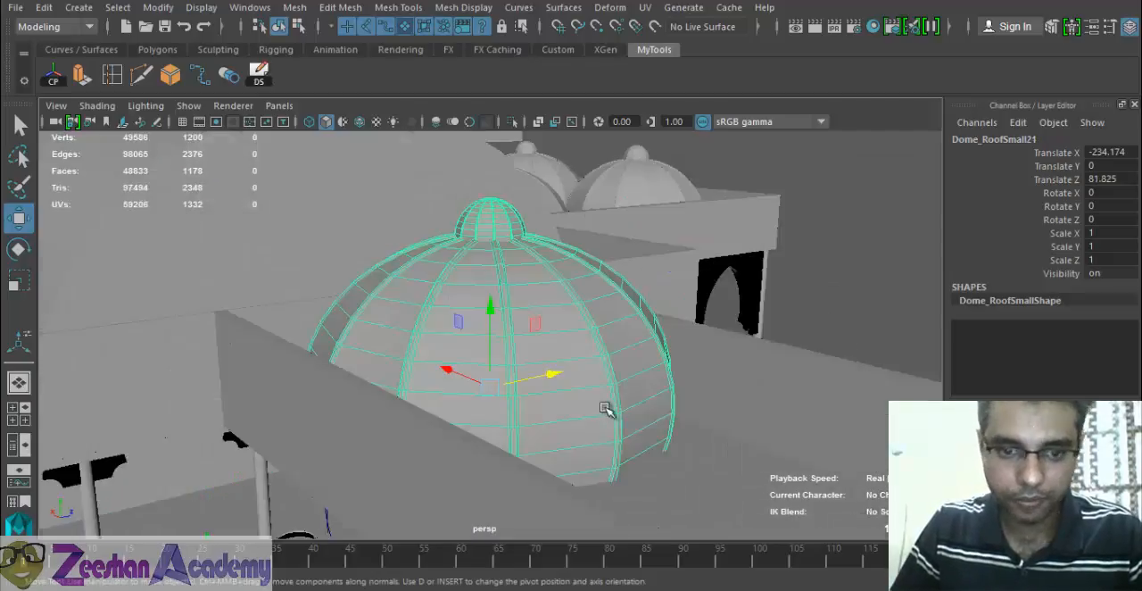
{"action": "left_click_drag", "start_coordinate": [607, 408], "coordinate": [419, 232], "text": "alt"}
{"action": "left_click", "coordinate": [265, 81]}
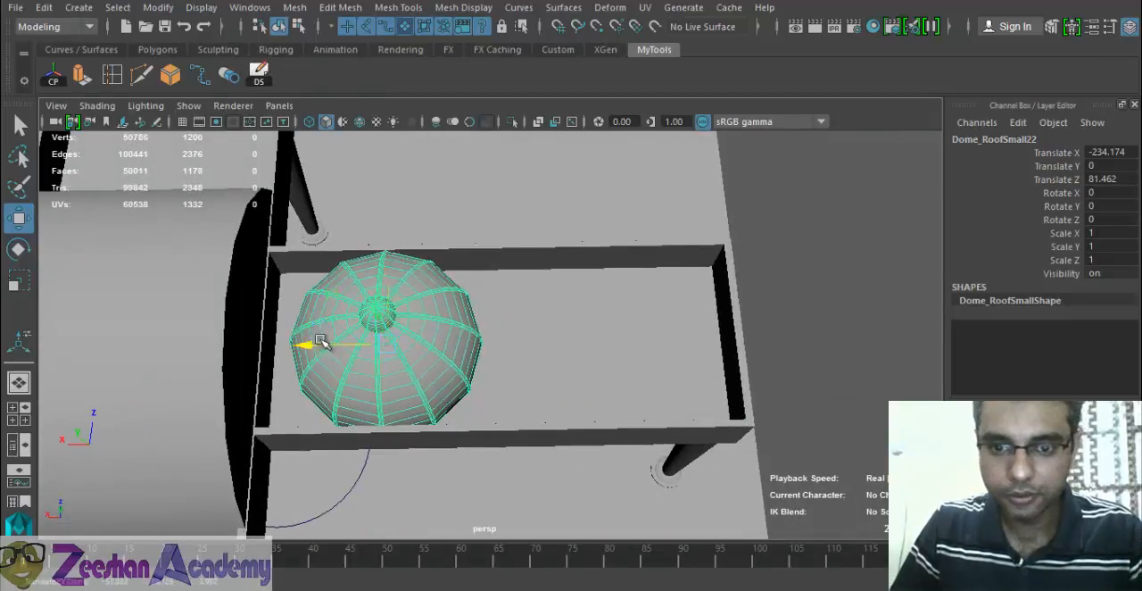
{"action": "left_click_drag", "start_coordinate": [308, 345], "coordinate": [630, 385]}
- Examine the entrance canopy, domes and vaulted roof in the other reference photos of the mosque
{"action": "key", "text": "alt+Tab"}
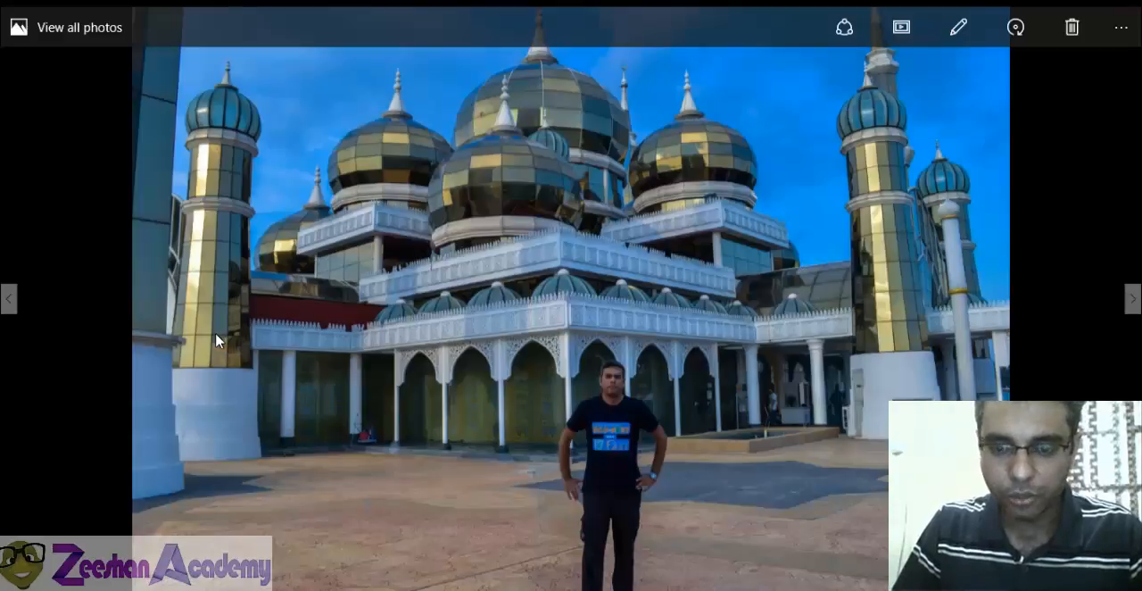
{"action": "left_click", "coordinate": [1131, 303]}
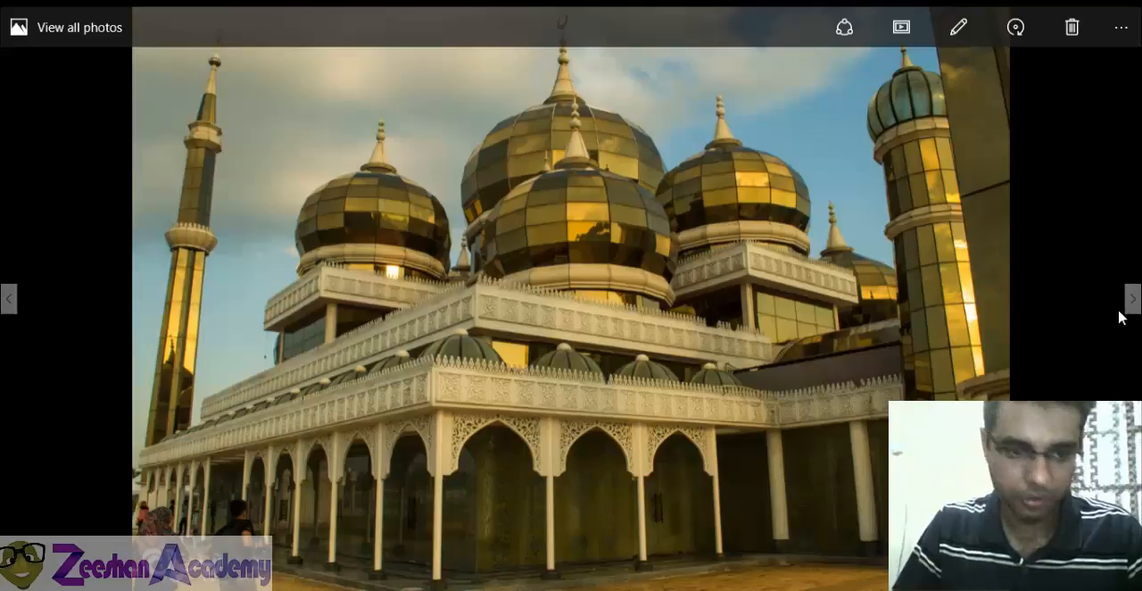
{"action": "left_click", "coordinate": [7, 302]}
{"action": "left_click", "coordinate": [8, 302]}
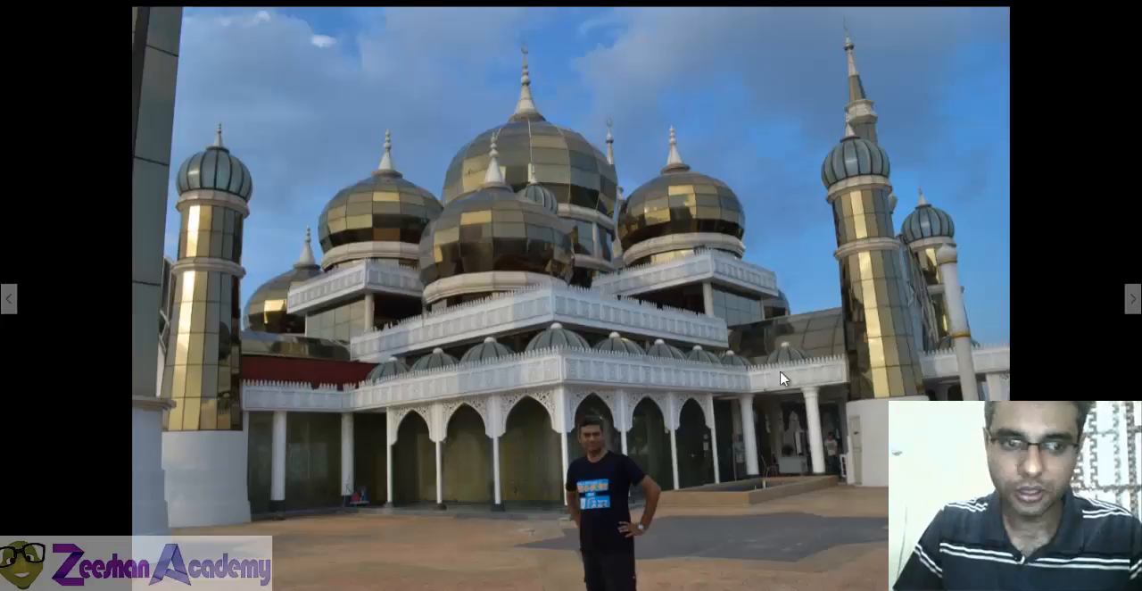
{"action": "left_click", "coordinate": [5, 300]}
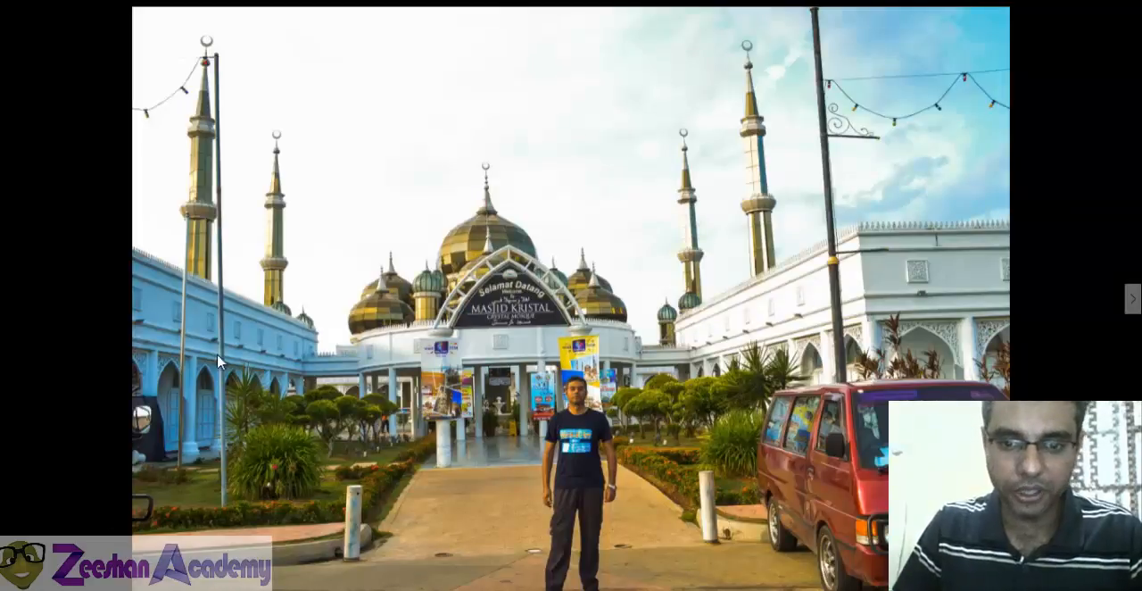
{"action": "key", "text": "alt+Tab"}
- Centre the barrel vault over the projecting section by moving it to about Z 4.32
{"action": "left_click_drag", "start_coordinate": [587, 356], "coordinate": [403, 382], "text": "alt"}
{"action": "middle_click_drag", "start_coordinate": [655, 428], "coordinate": [592, 322], "text": "alt"}
{"action": "right_click_drag", "start_coordinate": [592, 323], "coordinate": [434, 336], "text": "alt"}
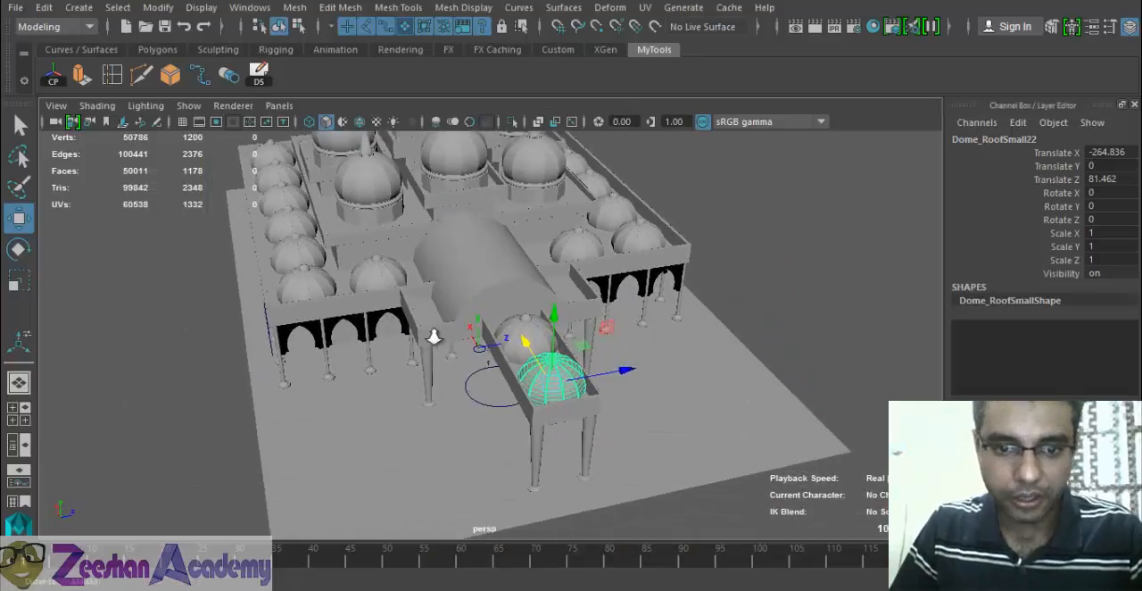
{"action": "left_click_drag", "start_coordinate": [433, 336], "coordinate": [497, 405], "text": "alt"}
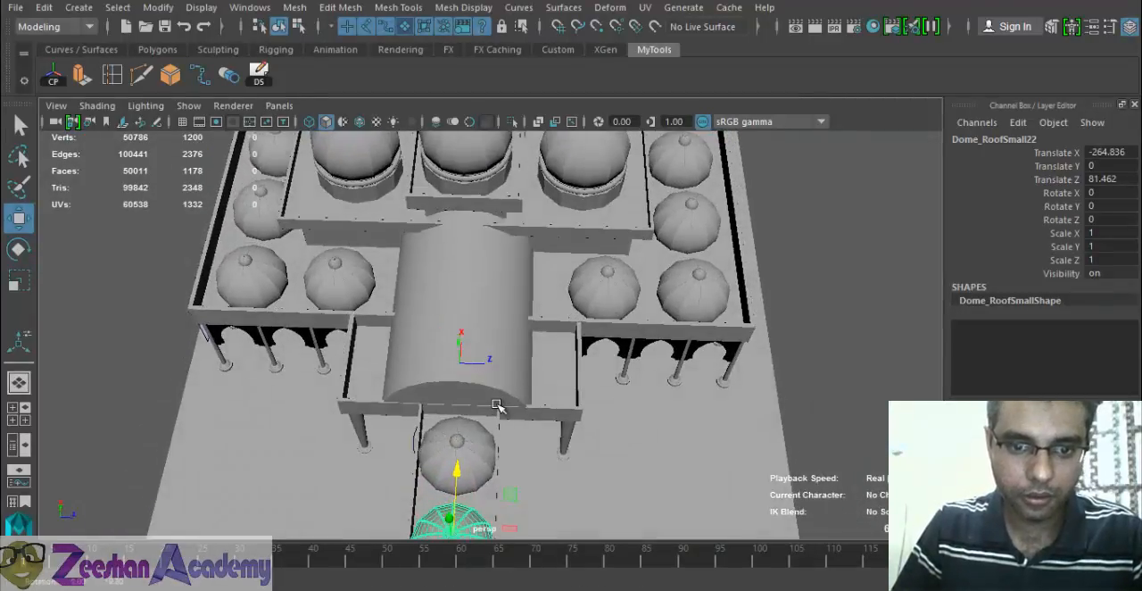
{"action": "left_click", "coordinate": [503, 381]}
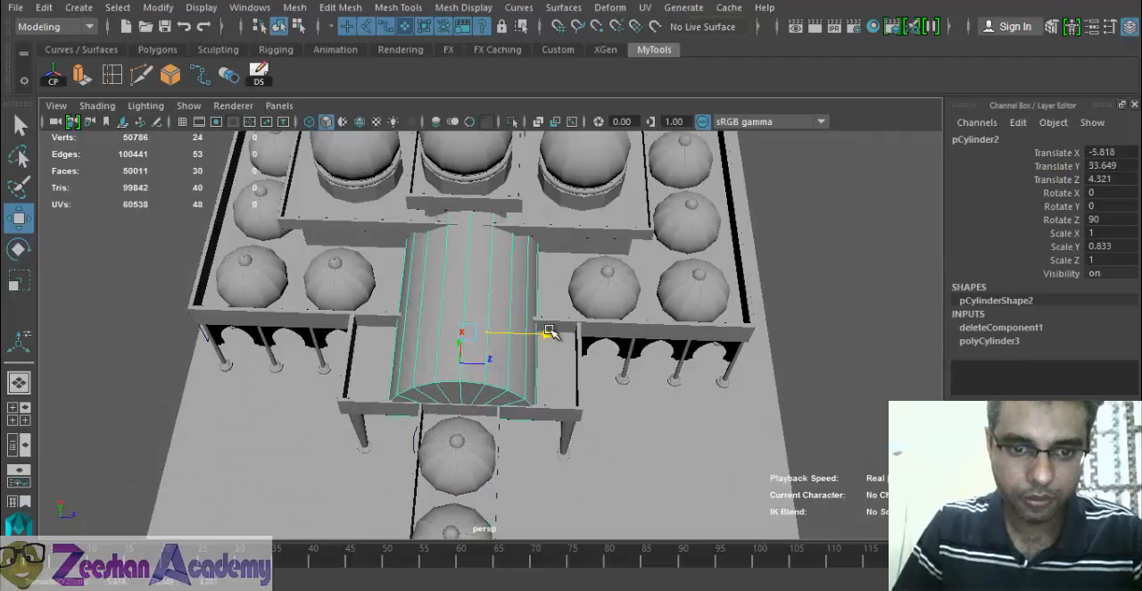
{"action": "left_click_drag", "start_coordinate": [509, 391], "coordinate": [468, 369], "text": "alt"}
{"action": "left_click_drag", "start_coordinate": [495, 313], "coordinate": [458, 400], "text": "alt"}
{"action": "right_click_drag", "start_coordinate": [459, 401], "coordinate": [449, 432], "text": "alt"}
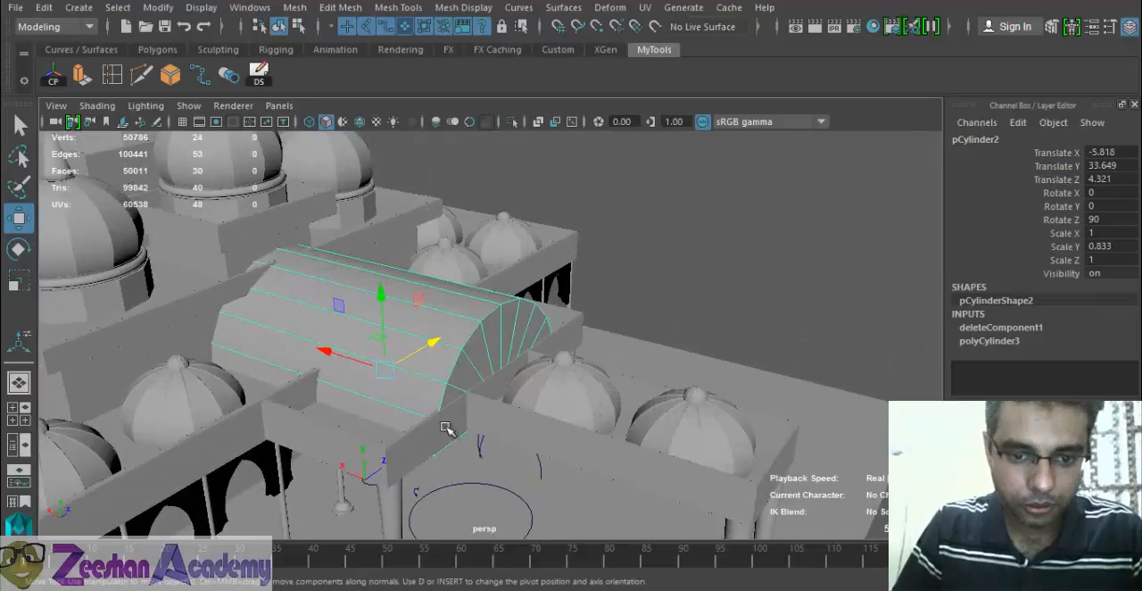
- Select the entrance roof slabs, their four pillars and the two canopy domes together with the barrel vault
{"action": "left_click", "coordinate": [529, 431], "text": "shift"}
{"action": "left_click_drag", "start_coordinate": [545, 444], "coordinate": [515, 319], "text": "alt"}
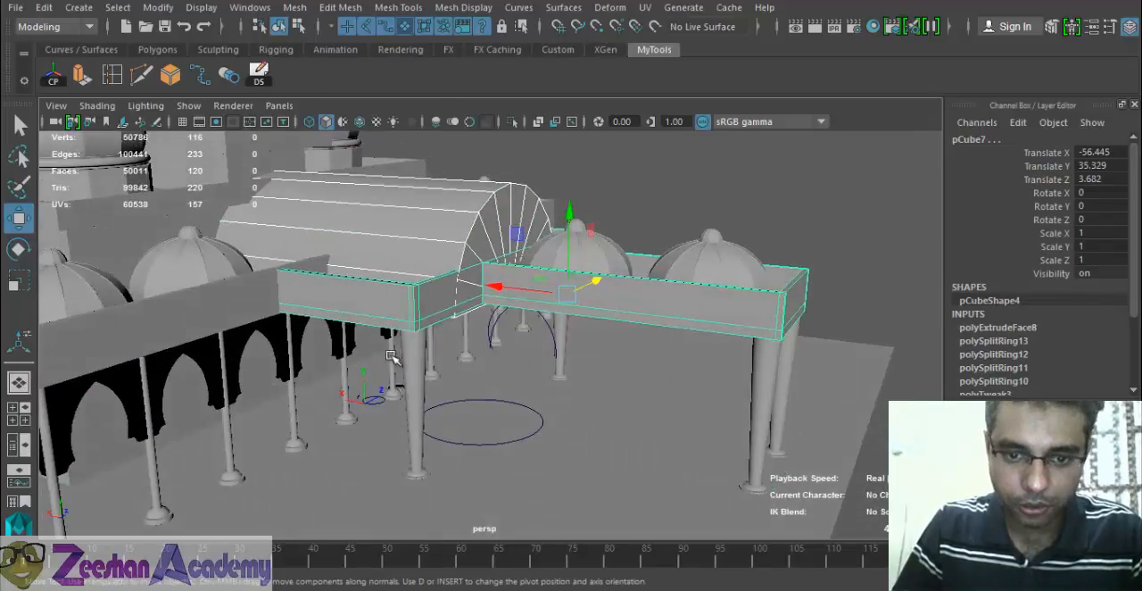
{"action": "left_click", "coordinate": [414, 380], "text": "shift"}
{"action": "key", "text": "shift+d"}
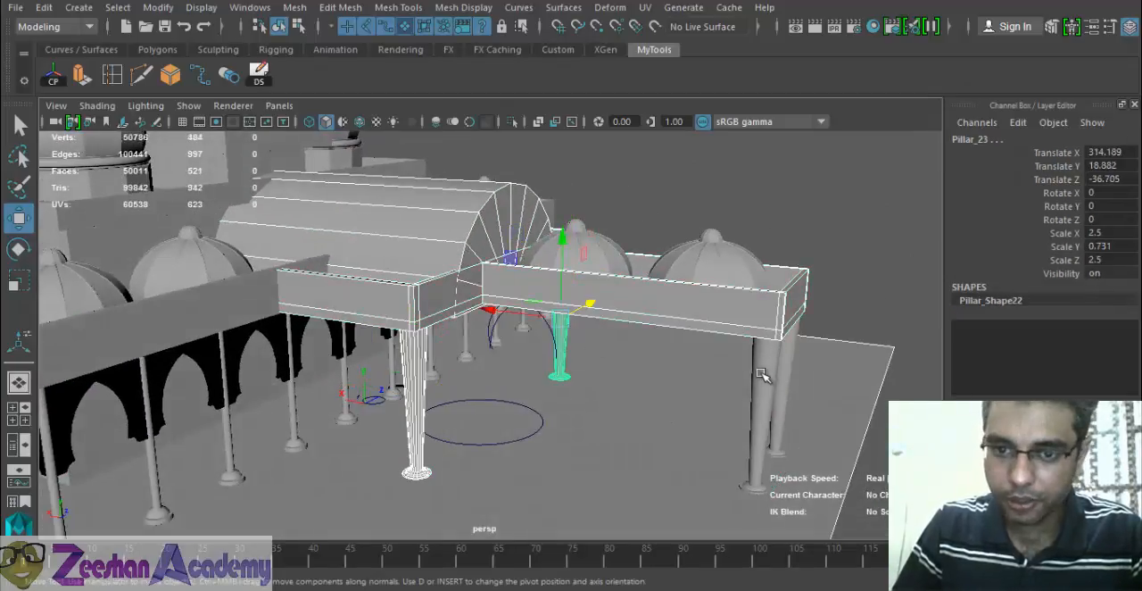
{"action": "left_click", "coordinate": [761, 373], "text": "shift"}
{"action": "left_click", "coordinate": [788, 353], "text": "shift"}
{"action": "left_click", "coordinate": [720, 252], "text": "shift"}
{"action": "left_click", "coordinate": [595, 254], "text": "shift"}
{"action": "left_click_drag", "start_coordinate": [579, 311], "coordinate": [443, 370], "text": "alt"}
{"action": "key", "text": "ctrl+d"}
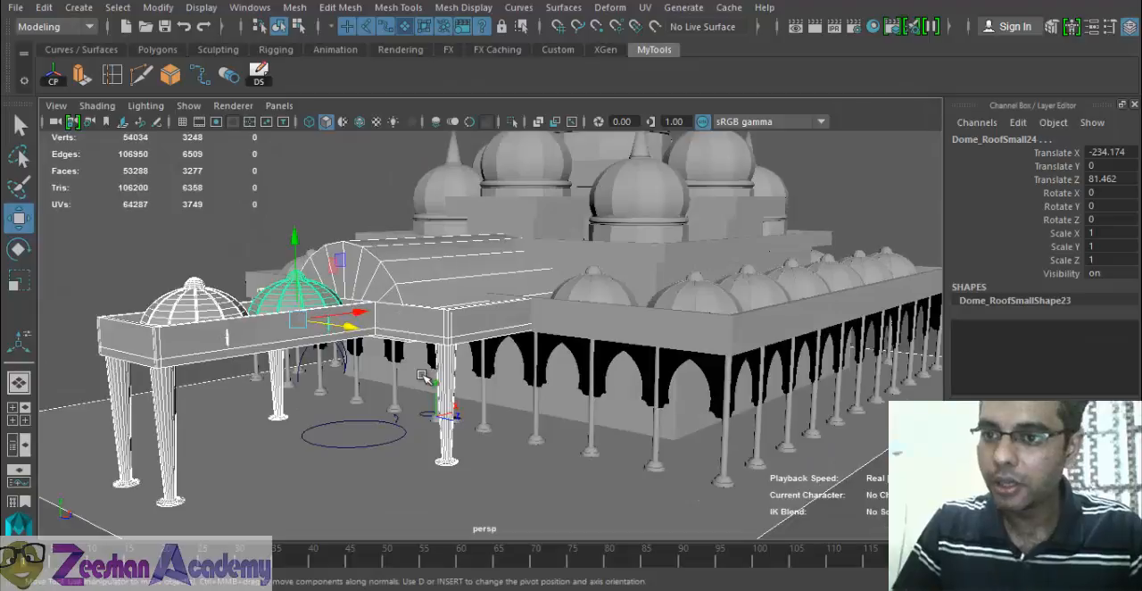
{"action": "double_click", "coordinate": [1054, 138]}
{"action": "right_click_drag", "start_coordinate": [545, 243], "coordinate": [332, 355], "text": "alt"}
{"action": "key", "text": "ctrl+z"}
{"action": "left_click_drag", "start_coordinate": [433, 371], "coordinate": [413, 340], "text": "alt"}
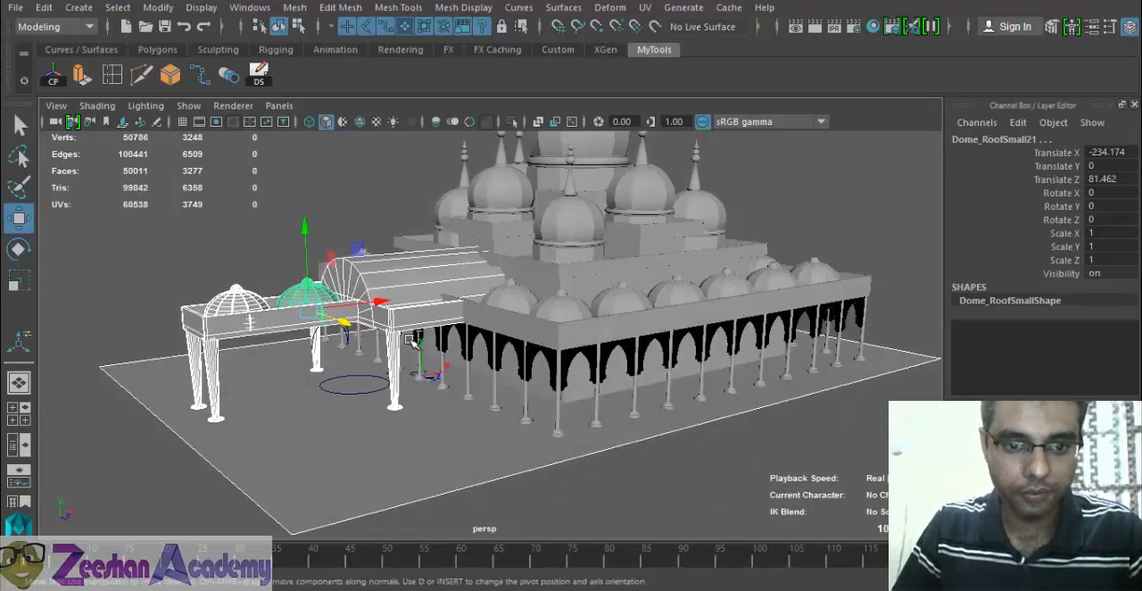
{"action": "key", "text": "ctrl+z"}
{"action": "left_click_drag", "start_coordinate": [473, 367], "coordinate": [425, 378], "text": "alt"}
{"action": "key", "text": "ctrl+z"}
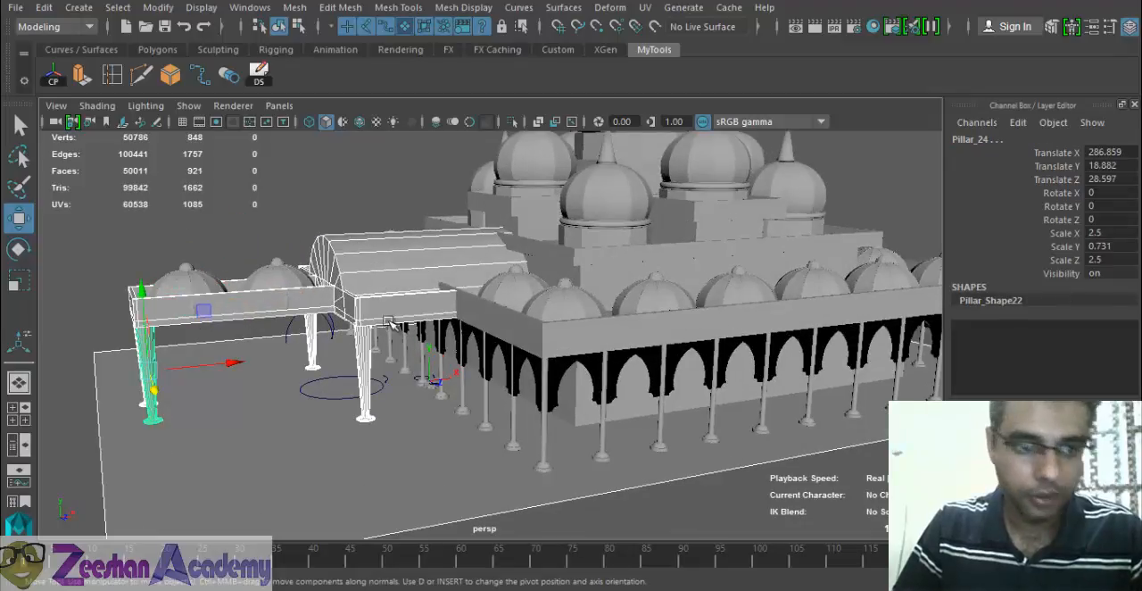
- Add the two canopy domes back to the selection and group all the entrance parts
{"action": "left_click_drag", "start_coordinate": [350, 346], "coordinate": [404, 365], "text": "alt"}
{"action": "scroll", "coordinate": [305, 371], "scroll_direction": "up", "scroll_amount": 1}
{"action": "left_click", "coordinate": [132, 322], "text": "shift"}
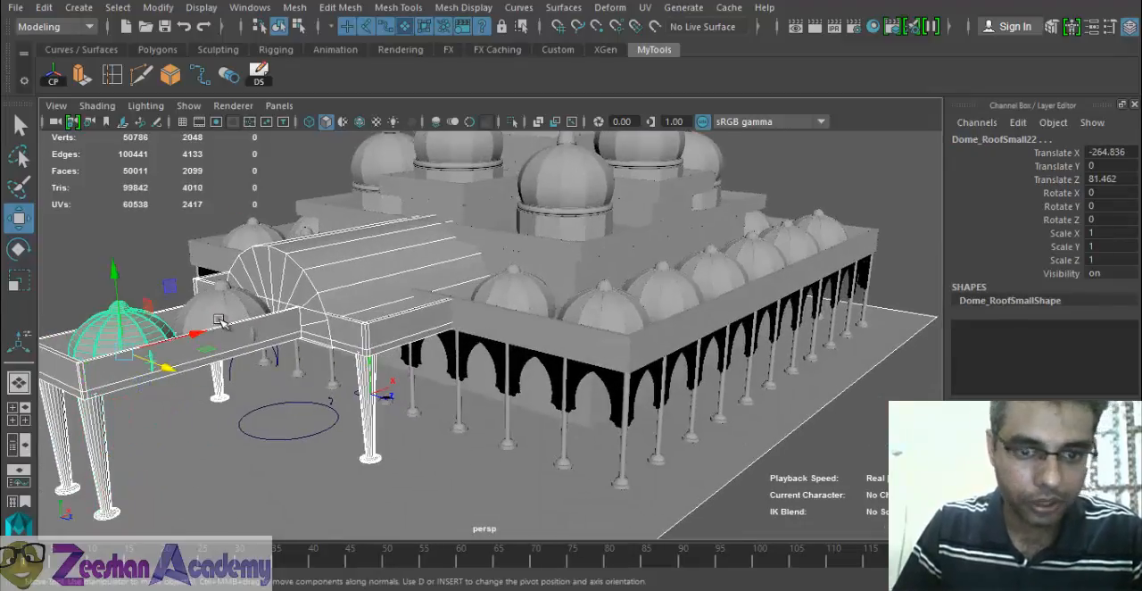
{"action": "left_click", "coordinate": [221, 317], "text": "shift"}
{"action": "left_click_drag", "start_coordinate": [313, 337], "coordinate": [451, 360], "text": "alt"}
{"action": "key", "text": "ctrl+g"}
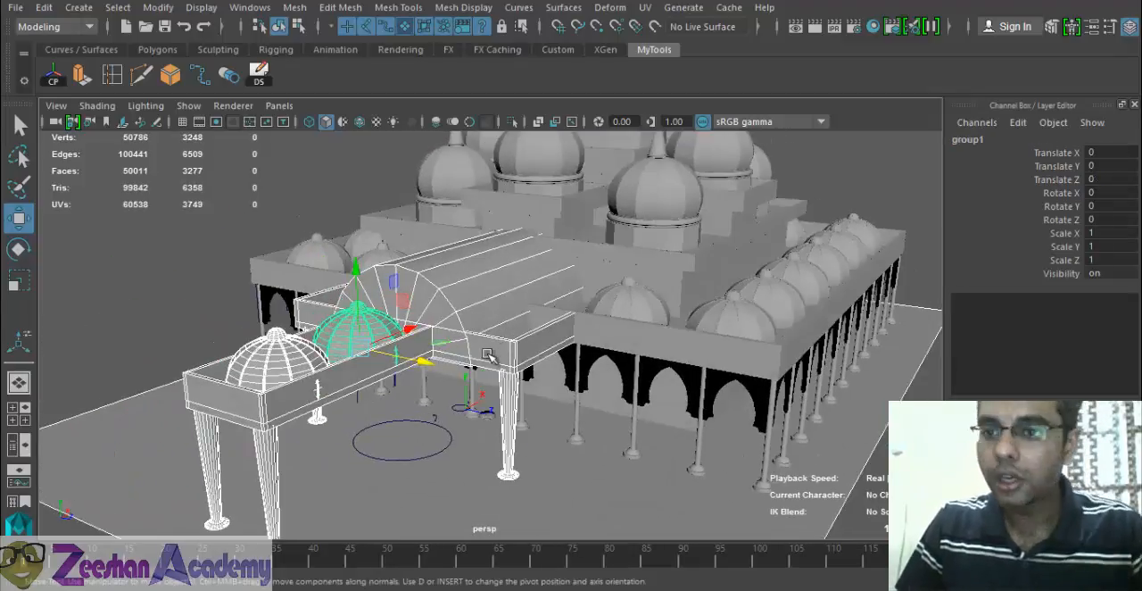
- Open the new entrance group's name for editing
{"action": "left_click", "coordinate": [1001, 141]}
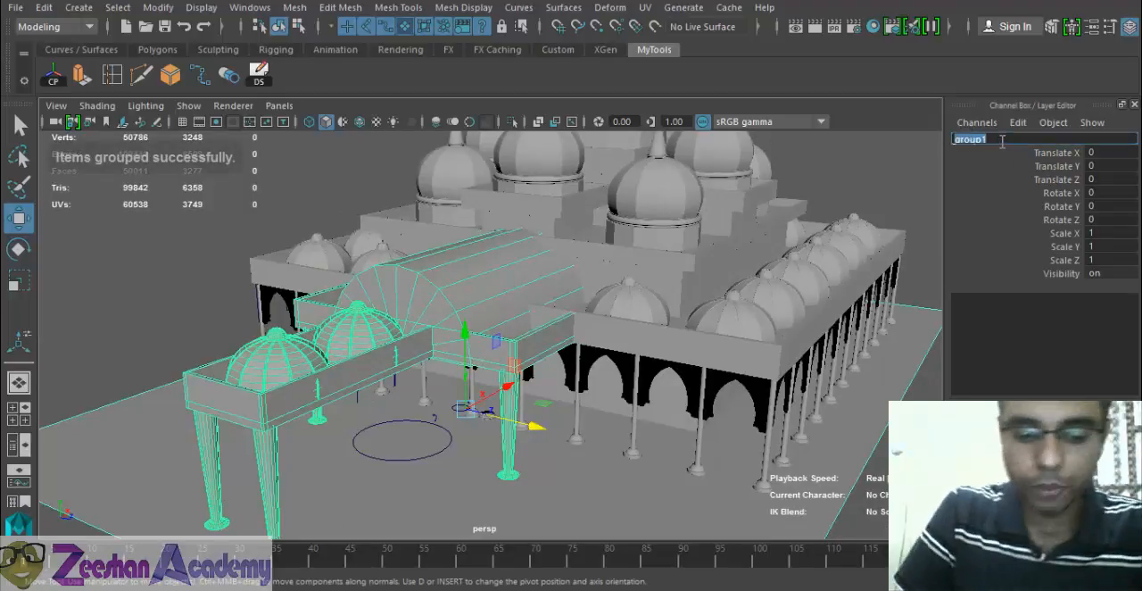
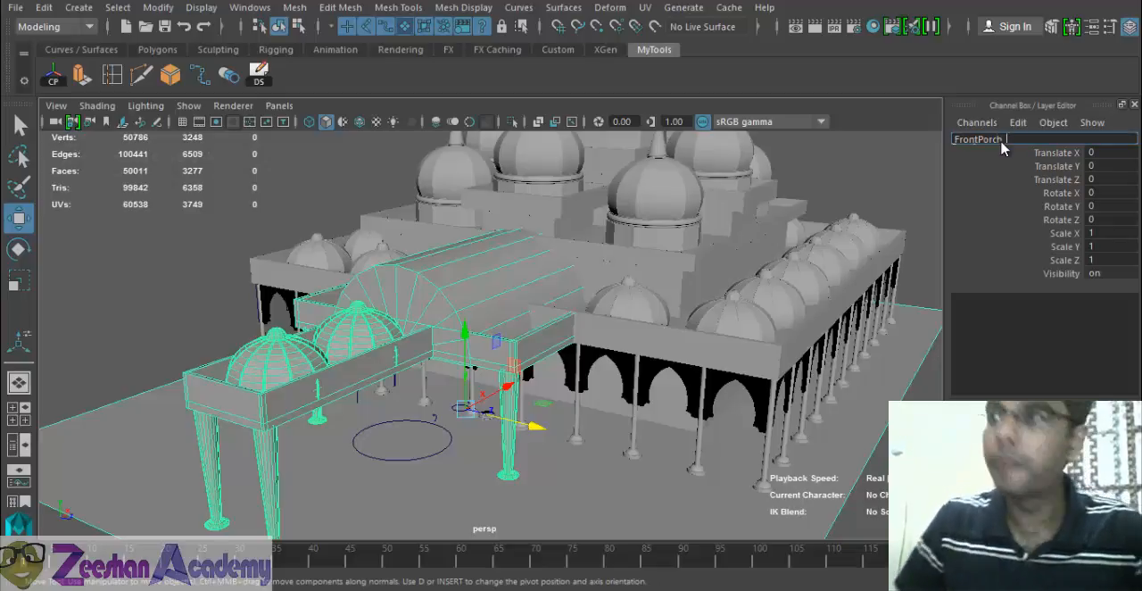
- Name the entrance group FrontPorch_1
{"action": "type", "text": "1"}
{"action": "key", "text": "Return"}
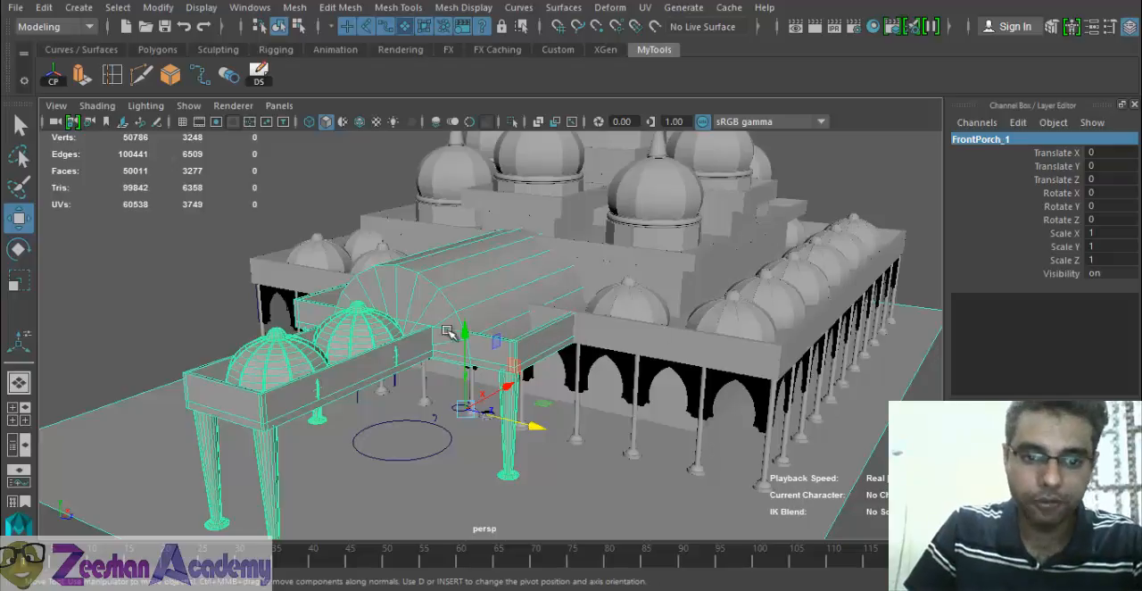
{"action": "left_click_drag", "start_coordinate": [447, 332], "coordinate": [142, 84], "text": "alt"}
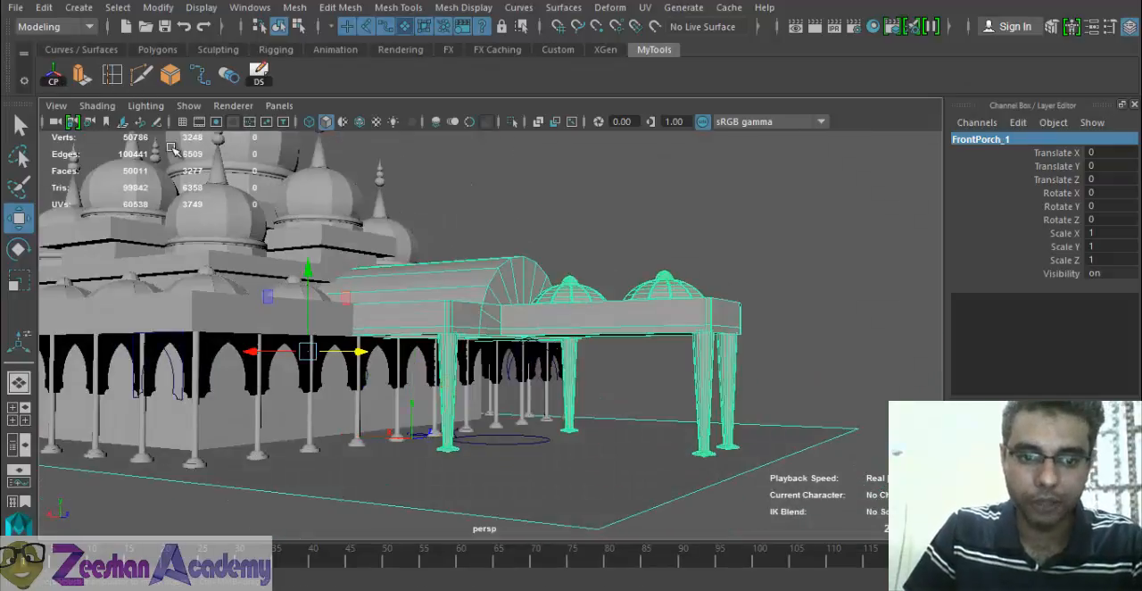
- Try moving the FrontPorch_1 group away from the building along X, and undo the move
{"action": "left_click_drag", "start_coordinate": [383, 351], "coordinate": [522, 383], "text": "alt"}
{"action": "right_click_drag", "start_coordinate": [522, 383], "coordinate": [326, 351], "text": "alt"}
{"action": "left_click_drag", "start_coordinate": [268, 342], "coordinate": [453, 349]}
{"action": "left_click_drag", "start_coordinate": [589, 339], "coordinate": [489, 334], "text": "alt"}
{"action": "right_click_drag", "start_coordinate": [489, 334], "coordinate": [298, 357], "text": "alt"}
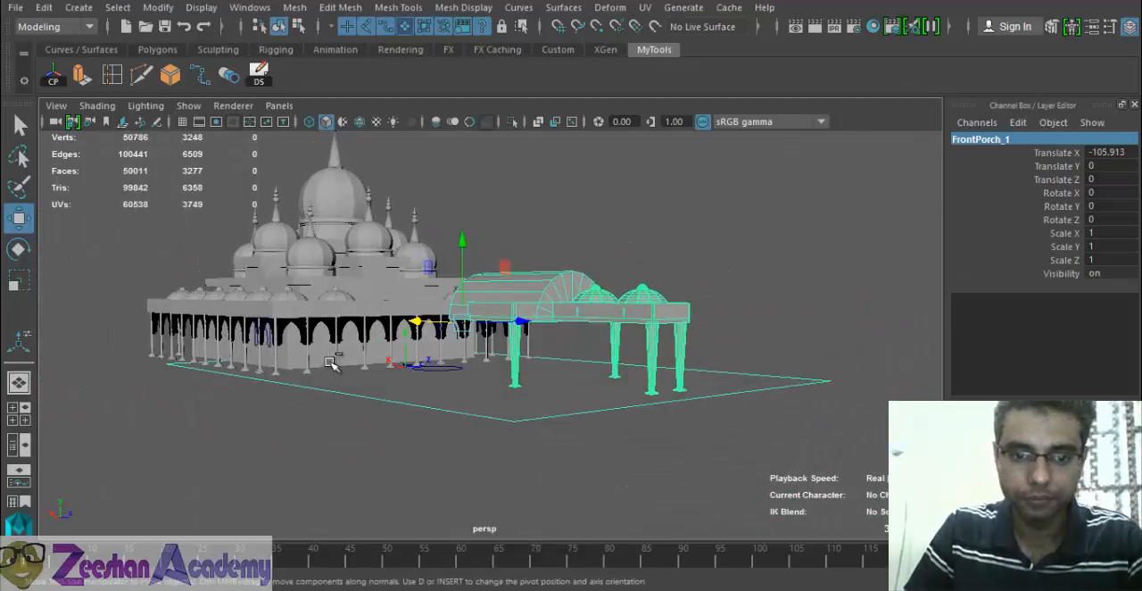
{"action": "key", "text": "ctrl+z"}
- Delete the ground plane beneath the mosque
{"action": "mouse_move", "coordinate": [393, 377]}
{"action": "left_mouse_down", "text": "alt"}
{"action": "mouse_move", "coordinate": [446, 413]}
{"action": "mouse_move", "coordinate": [408, 375]}
{"action": "left_mouse_up", "text": "alt"}
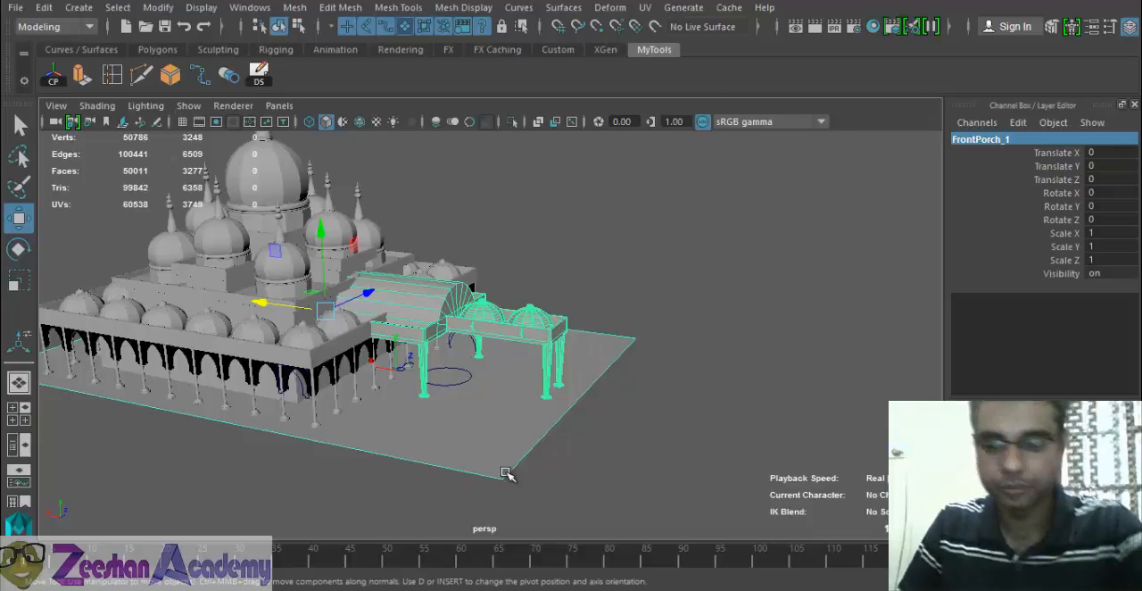
{"action": "left_click", "coordinate": [504, 475]}
{"action": "key", "text": "Delete"}
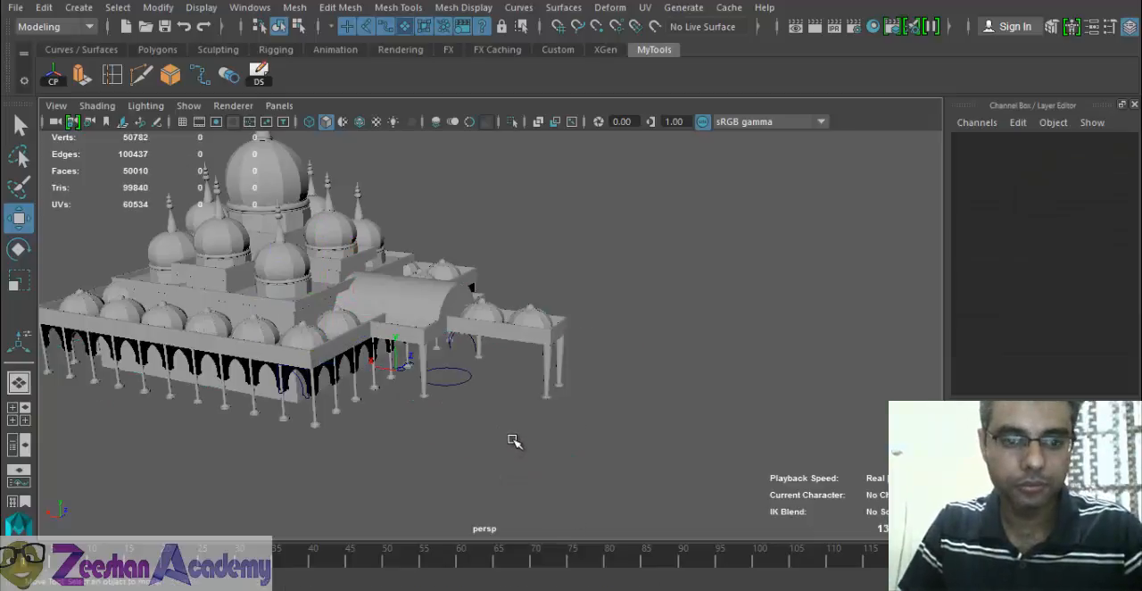
{"action": "key", "text": "ctrl+z"}
{"action": "left_click_drag", "start_coordinate": [530, 426], "coordinate": [618, 377], "text": "alt"}
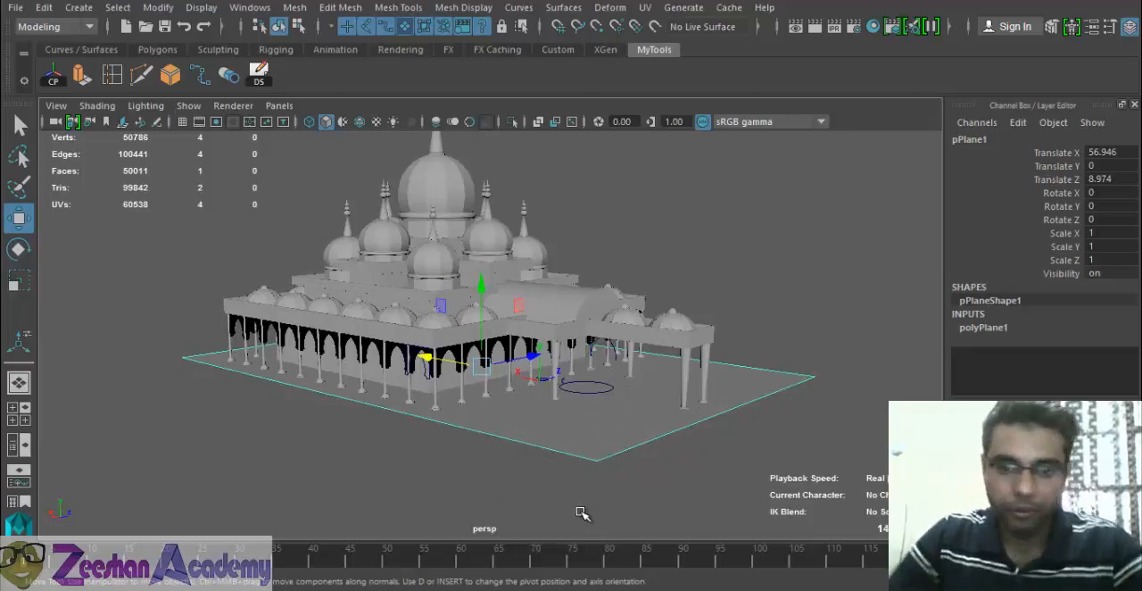
{"action": "key", "text": "Delete"}
- Try duplicating the whole FrontPorch_1 group
{"action": "left_click", "coordinate": [609, 344]}
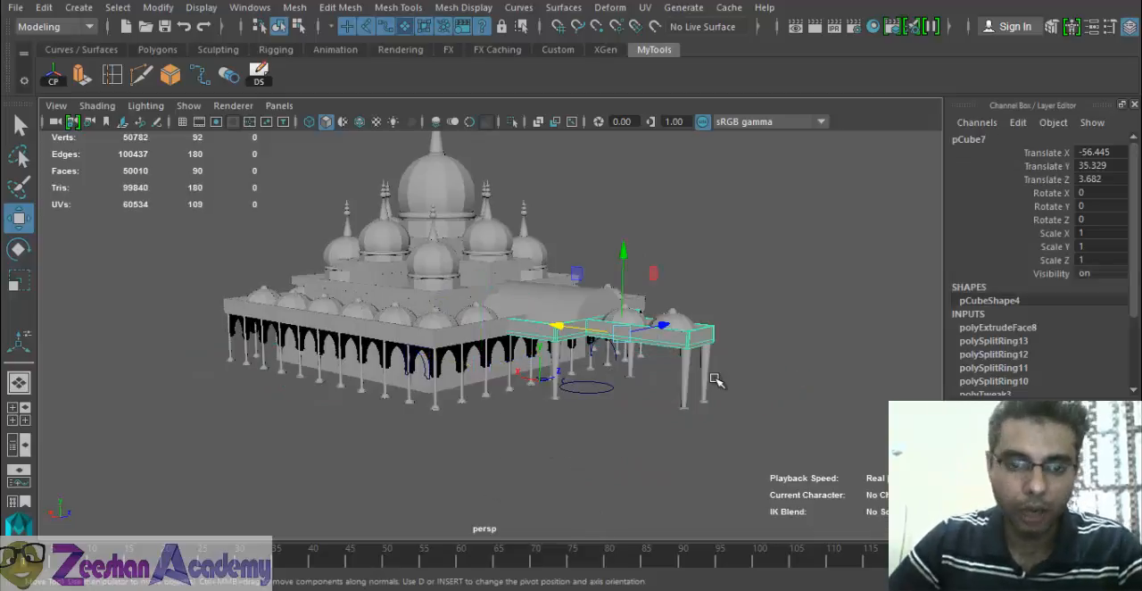
{"action": "key", "text": "Up"}
{"action": "key", "text": "ctrl+d"}
{"action": "left_click_drag", "start_coordinate": [588, 364], "coordinate": [502, 426], "text": "alt"}
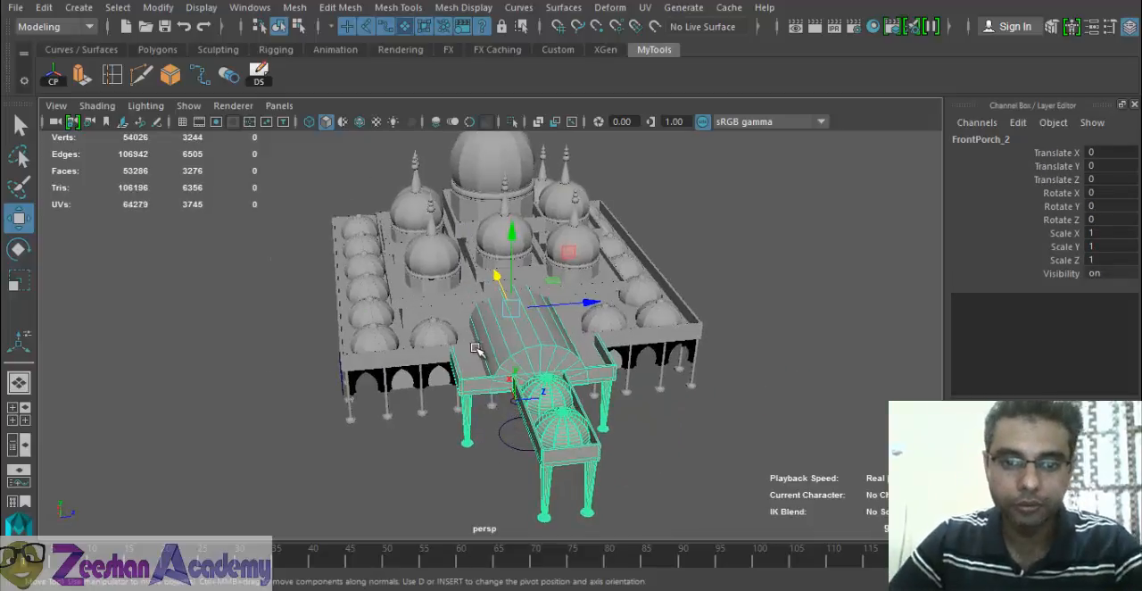
{"action": "left_click_drag", "start_coordinate": [589, 298], "coordinate": [345, 325]}
{"action": "left_click_drag", "start_coordinate": [489, 299], "coordinate": [580, 323], "text": "alt"}
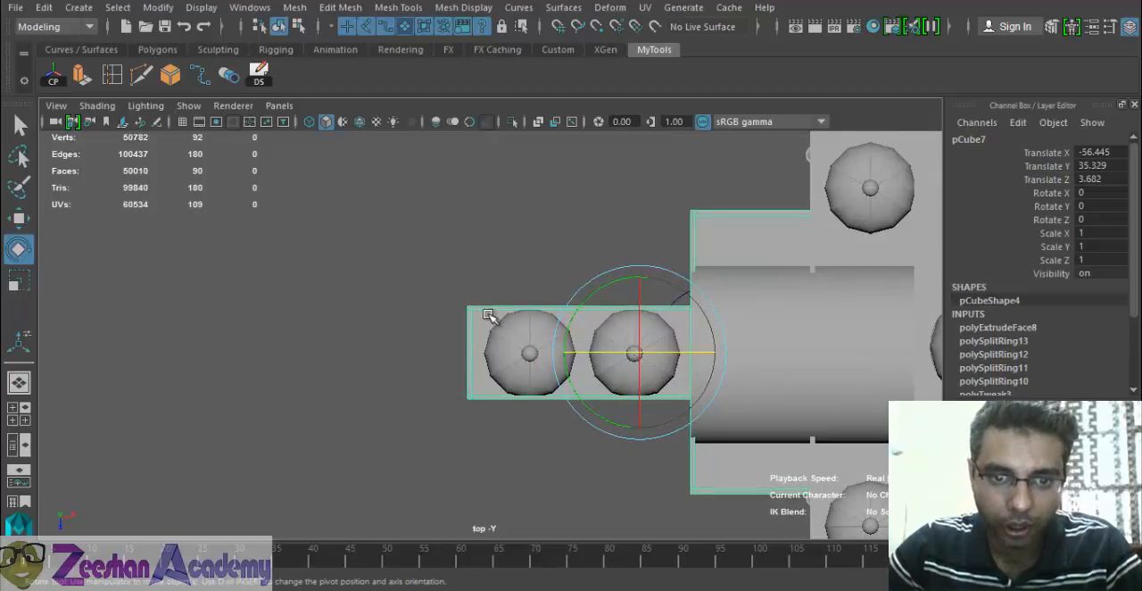
- Move the vertices along one long edge of the canopy slab outward, in line with the barrel vault's side
{"action": "right_click", "coordinate": [489, 316]}
{"action": "left_click", "coordinate": [328, 244]}
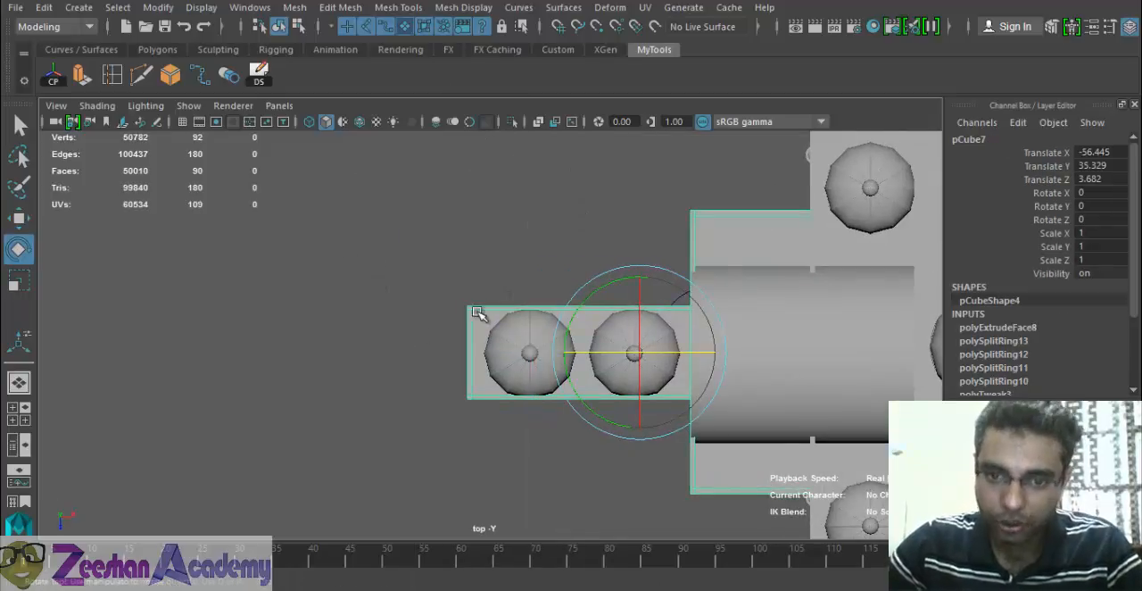
{"action": "left_click", "coordinate": [473, 308]}
{"action": "left_click", "coordinate": [480, 309]}
{"action": "right_click", "coordinate": [483, 310]}
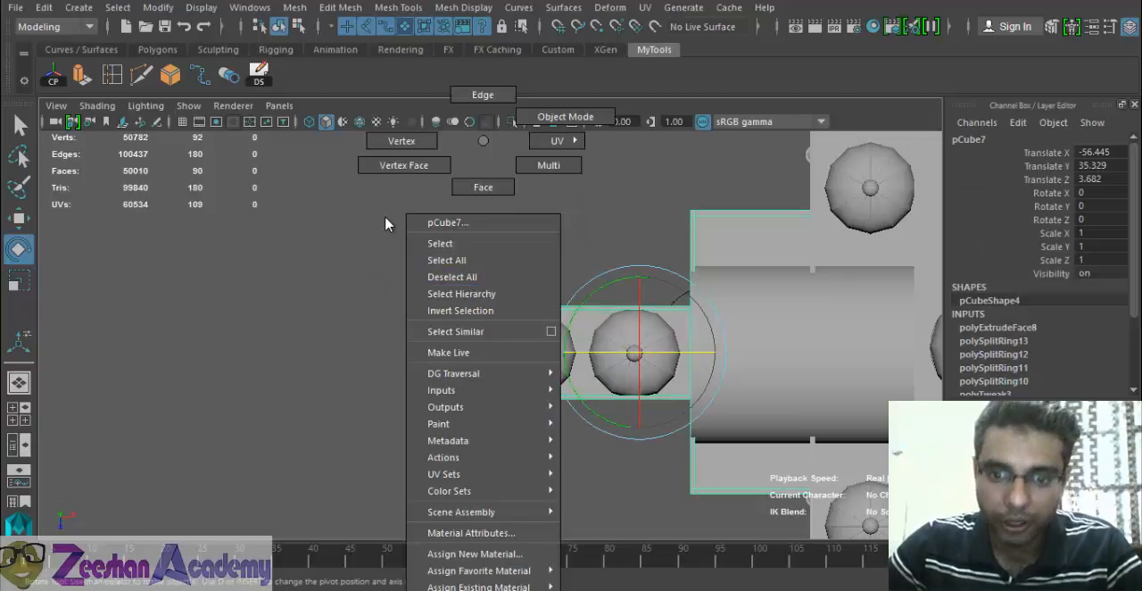
{"action": "left_click", "coordinate": [402, 141]}
{"action": "left_click_drag", "start_coordinate": [443, 283], "coordinate": [726, 333]}
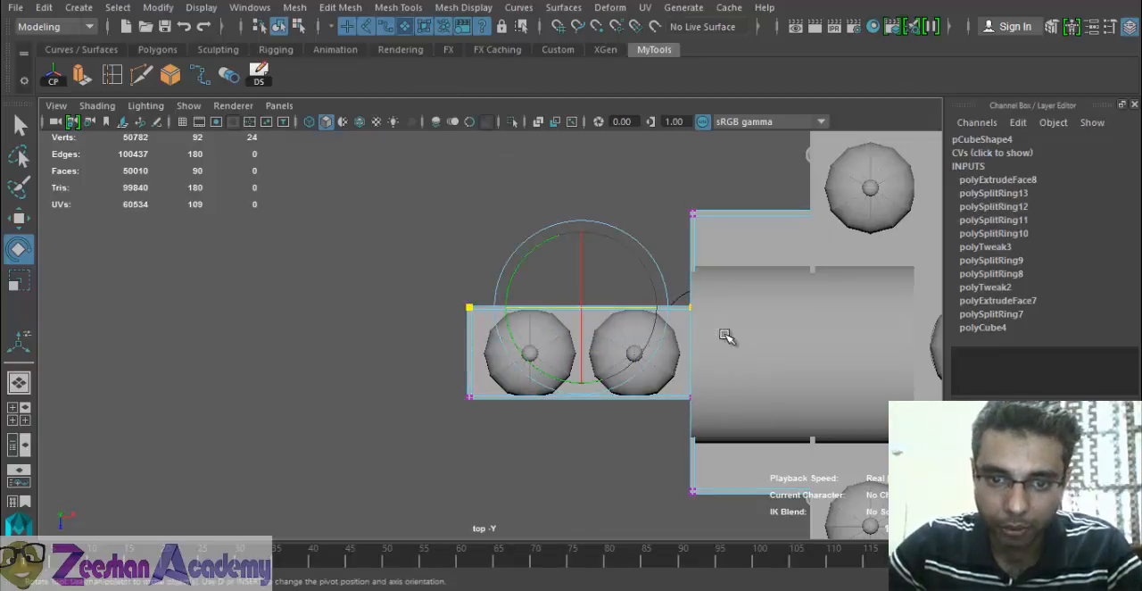
{"action": "key", "text": "w"}
{"action": "left_click_drag", "start_coordinate": [579, 388], "coordinate": [584, 352]}
- Move the vertices of the canopy slab's opposite long edge outward to match the barrel vault's width, and return to object mode
{"action": "left_click_drag", "start_coordinate": [440, 382], "coordinate": [686, 447]}
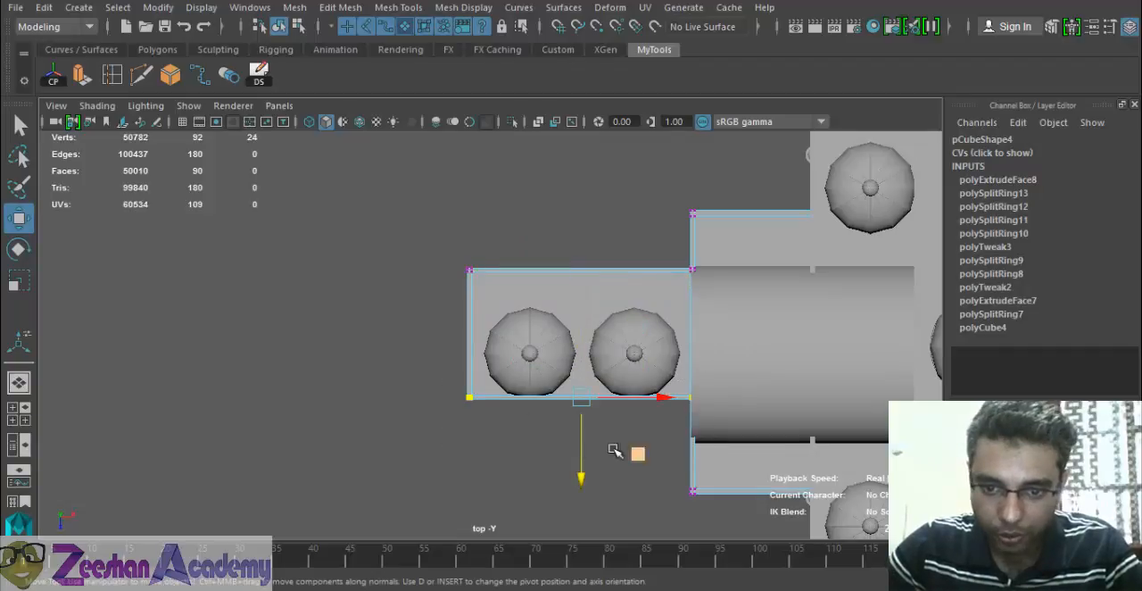
{"action": "left_click_drag", "start_coordinate": [581, 474], "coordinate": [580, 519]}
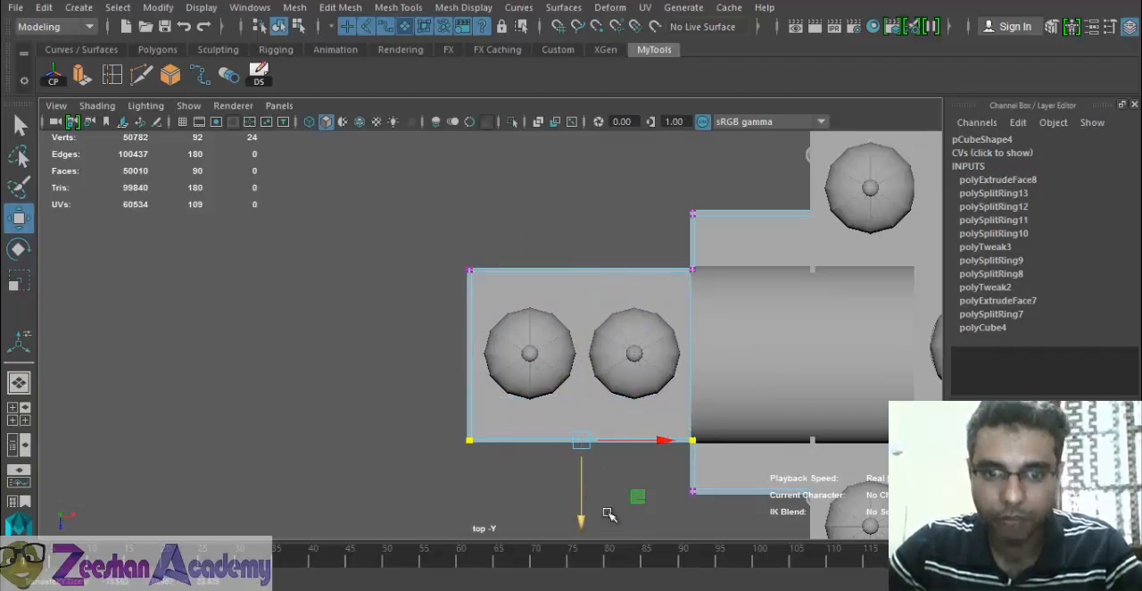
{"action": "middle_click_drag", "start_coordinate": [669, 498], "coordinate": [609, 479], "text": "alt"}
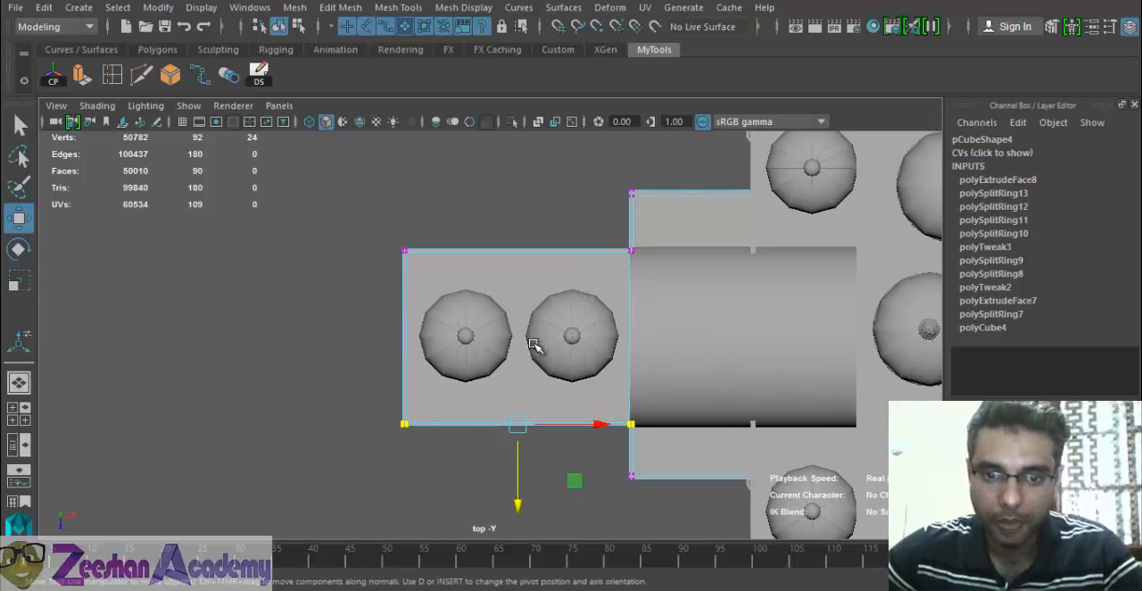
{"action": "middle_click_drag", "start_coordinate": [545, 347], "coordinate": [535, 324], "text": "alt"}
{"action": "right_click_drag", "start_coordinate": [536, 324], "coordinate": [558, 318], "text": "alt"}
{"action": "key", "text": "space"}
{"action": "left_click_drag", "start_coordinate": [560, 318], "coordinate": [559, 288]}
{"action": "left_click_drag", "start_coordinate": [488, 363], "coordinate": [472, 241], "text": "alt"}
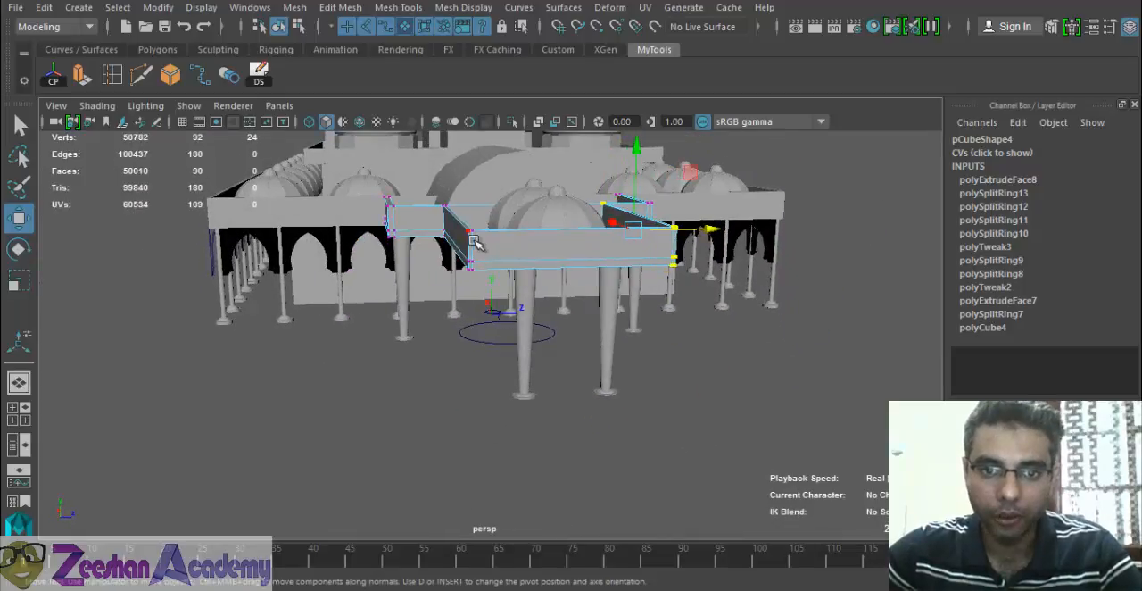
{"action": "right_click_drag", "start_coordinate": [473, 240], "coordinate": [546, 112]}
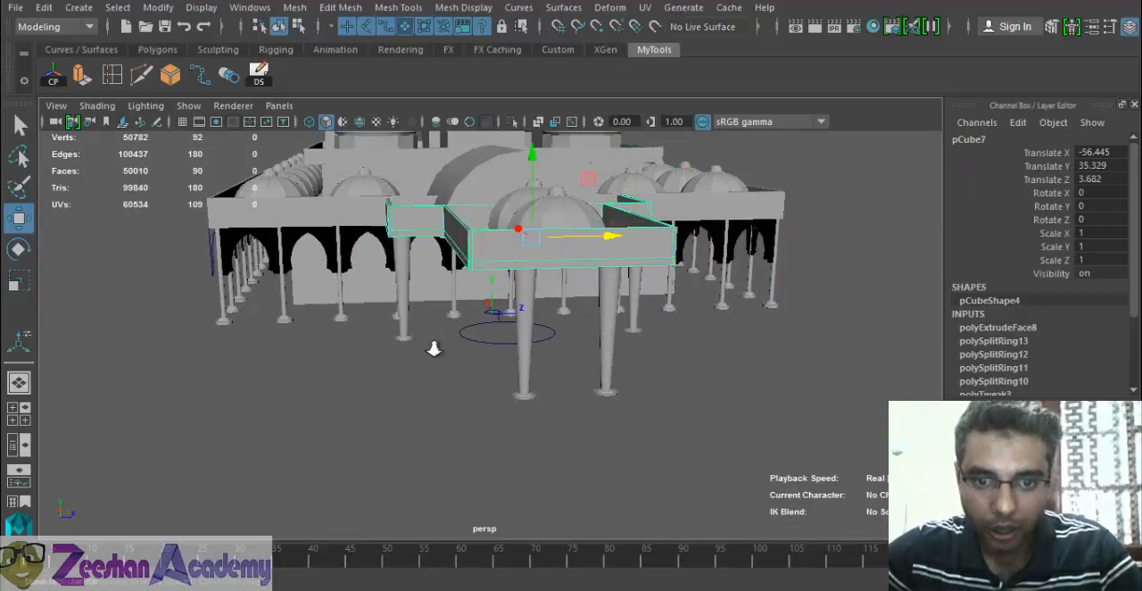
- Move one front canopy pillar along Z to about -18, under the corner of the widened slab
{"action": "left_click", "coordinate": [533, 363]}
{"action": "right_click_drag", "start_coordinate": [539, 418], "coordinate": [625, 364], "text": "alt"}
{"action": "key", "text": "space"}
{"action": "left_click_drag", "start_coordinate": [623, 359], "coordinate": [526, 364]}
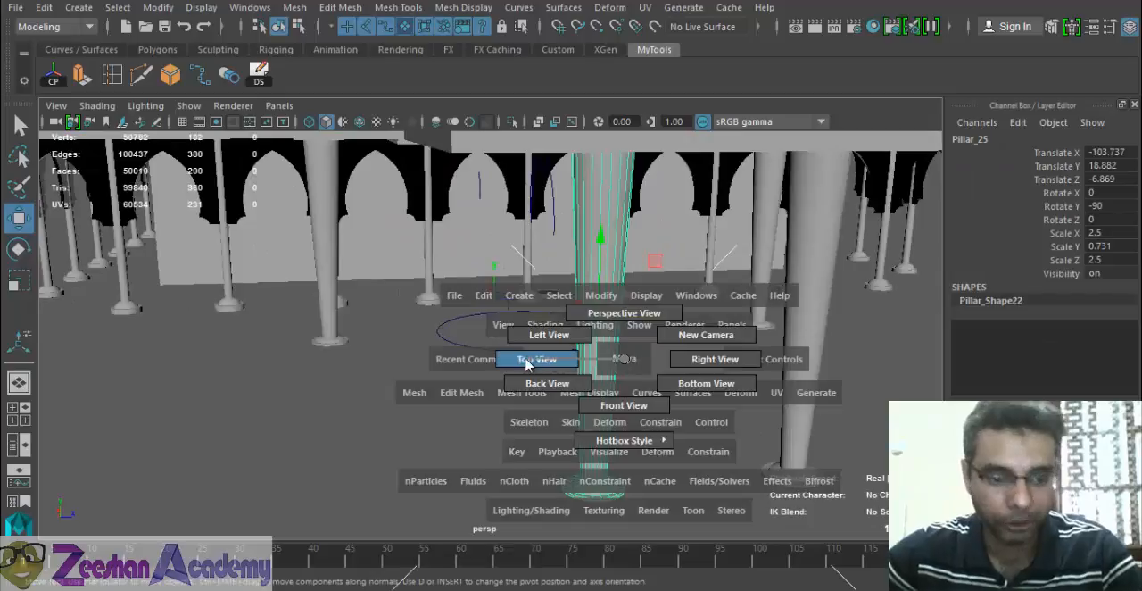
{"action": "middle_click_drag", "start_coordinate": [408, 389], "coordinate": [499, 383], "text": "alt"}
{"action": "key", "text": "4"}
{"action": "right_click_drag", "start_coordinate": [518, 339], "coordinate": [671, 498], "text": "alt"}
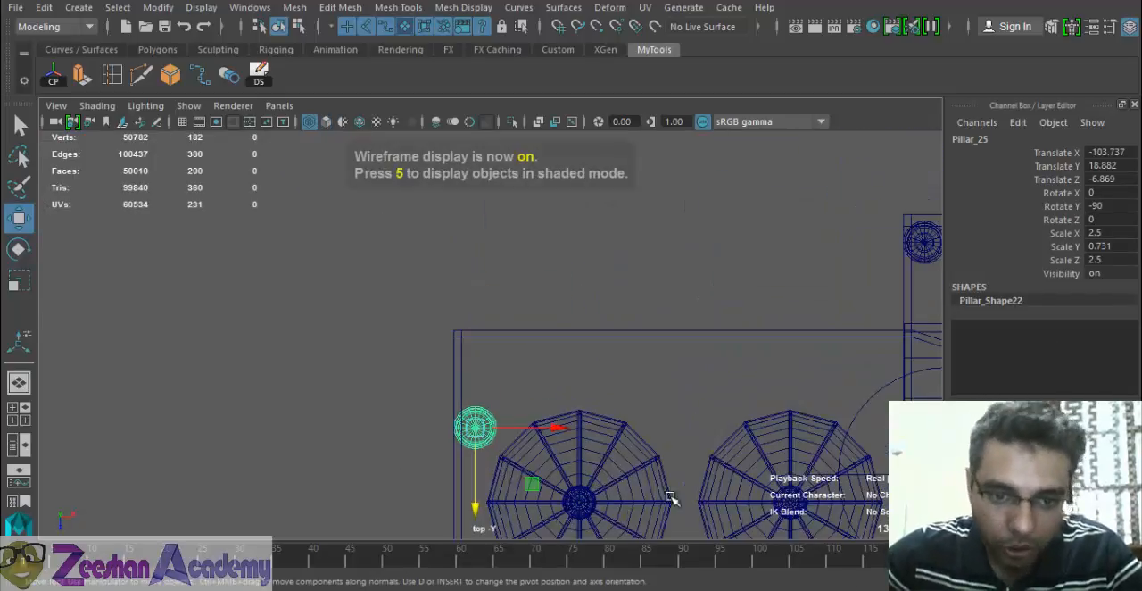
{"action": "left_click_drag", "start_coordinate": [475, 504], "coordinate": [475, 430]}
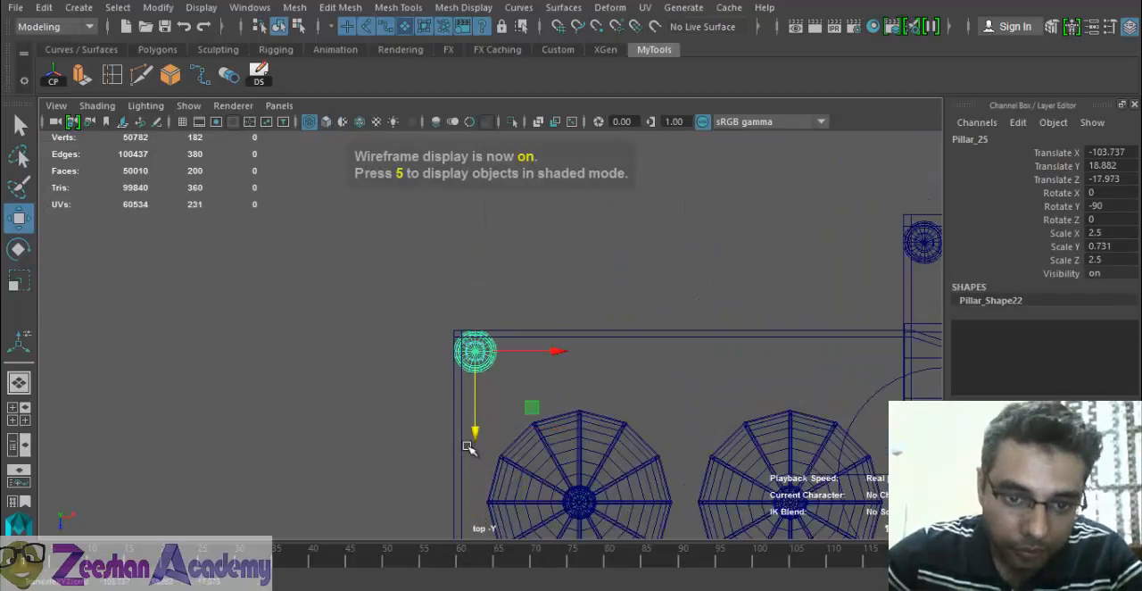
- Move the other front canopy pillar along Z to about 26.1, under the opposite slab corner, and restore shaded display
{"action": "right_click_drag", "start_coordinate": [476, 430], "coordinate": [866, 455], "text": "alt"}
{"action": "middle_click_drag", "start_coordinate": [498, 447], "coordinate": [539, 218], "text": "alt"}
{"action": "right_click_drag", "start_coordinate": [642, 509], "coordinate": [583, 512], "text": "alt"}
{"action": "middle_click_drag", "start_coordinate": [583, 511], "coordinate": [568, 290], "text": "alt"}
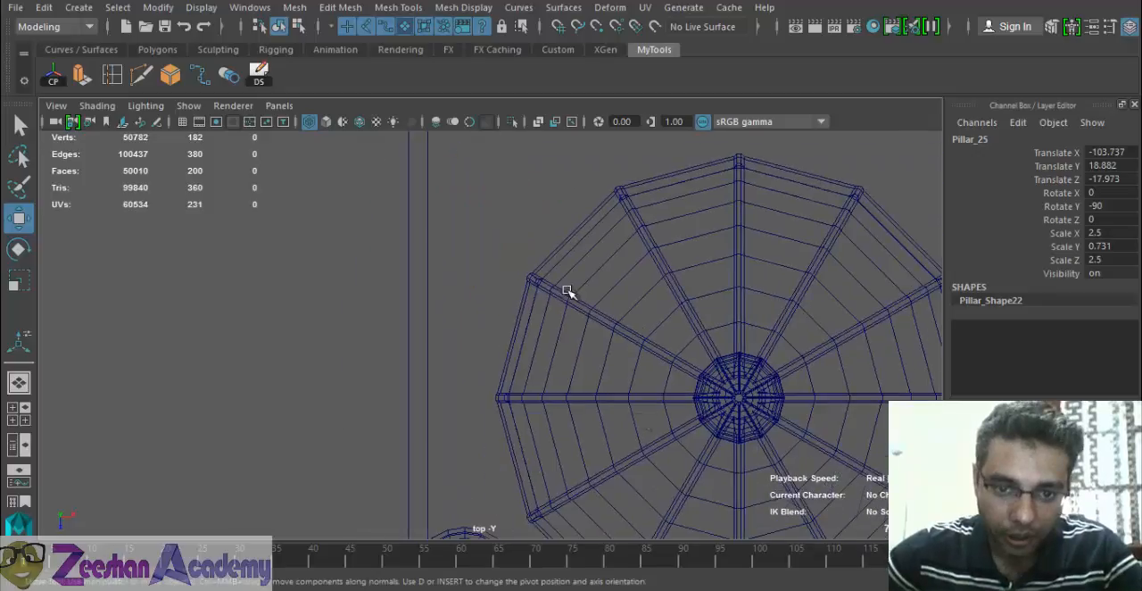
{"action": "right_click_drag", "start_coordinate": [500, 417], "coordinate": [448, 420], "text": "alt"}
{"action": "middle_click_drag", "start_coordinate": [448, 420], "coordinate": [501, 217], "text": "alt"}
{"action": "left_click", "coordinate": [530, 316]}
{"action": "left_click_drag", "start_coordinate": [530, 387], "coordinate": [508, 549]}
{"action": "key", "text": "space"}
{"action": "left_click_drag", "start_coordinate": [623, 448], "coordinate": [628, 395]}
{"action": "right_click_drag", "start_coordinate": [717, 400], "coordinate": [667, 404], "text": "alt"}
{"action": "left_click_drag", "start_coordinate": [667, 404], "coordinate": [695, 406], "text": "alt"}
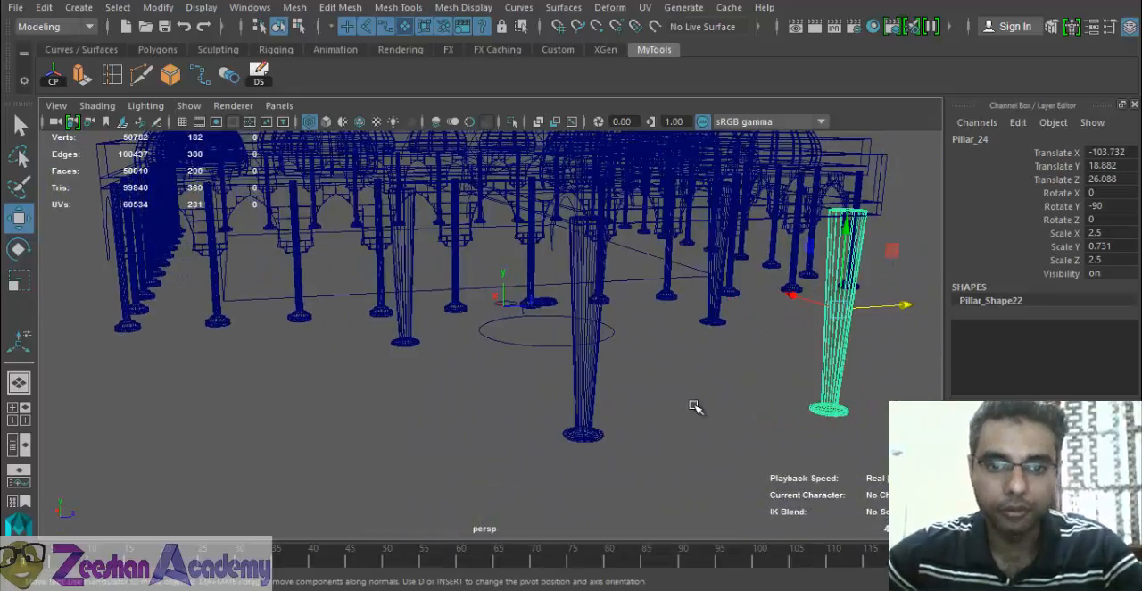
{"action": "key", "text": "5"}
- Select the whole FrontPorch_1 group through the canopy slab and duplicate it
{"action": "right_click_drag", "start_coordinate": [740, 402], "coordinate": [497, 407], "text": "alt"}
{"action": "left_click_drag", "start_coordinate": [497, 408], "coordinate": [642, 437], "text": "alt"}
{"action": "left_click", "coordinate": [875, 369]}
{"action": "mouse_move", "coordinate": [875, 369]}
{"action": "left_mouse_down", "text": "alt"}
{"action": "mouse_move", "coordinate": [823, 380]}
{"action": "mouse_move", "coordinate": [713, 344]}
{"action": "left_mouse_up", "text": "alt"}
{"action": "middle_click_drag", "start_coordinate": [714, 344], "coordinate": [688, 404], "text": "alt"}
{"action": "mouse_move", "coordinate": [688, 404]}
{"action": "left_mouse_down", "text": "alt"}
{"action": "mouse_move", "coordinate": [541, 401]}
{"action": "mouse_move", "coordinate": [509, 423]}
{"action": "mouse_move", "coordinate": [624, 469]}
{"action": "left_mouse_up", "text": "alt"}
{"action": "left_click", "coordinate": [589, 446]}
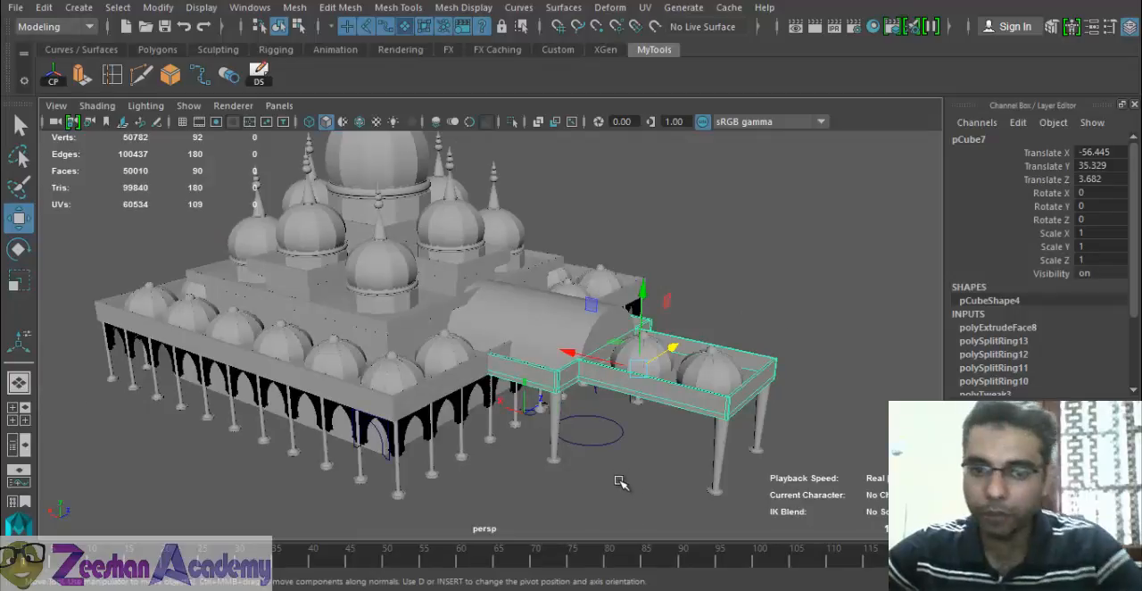
{"action": "key", "text": "Up"}
{"action": "left_click_drag", "start_coordinate": [596, 425], "coordinate": [640, 407], "text": "alt"}
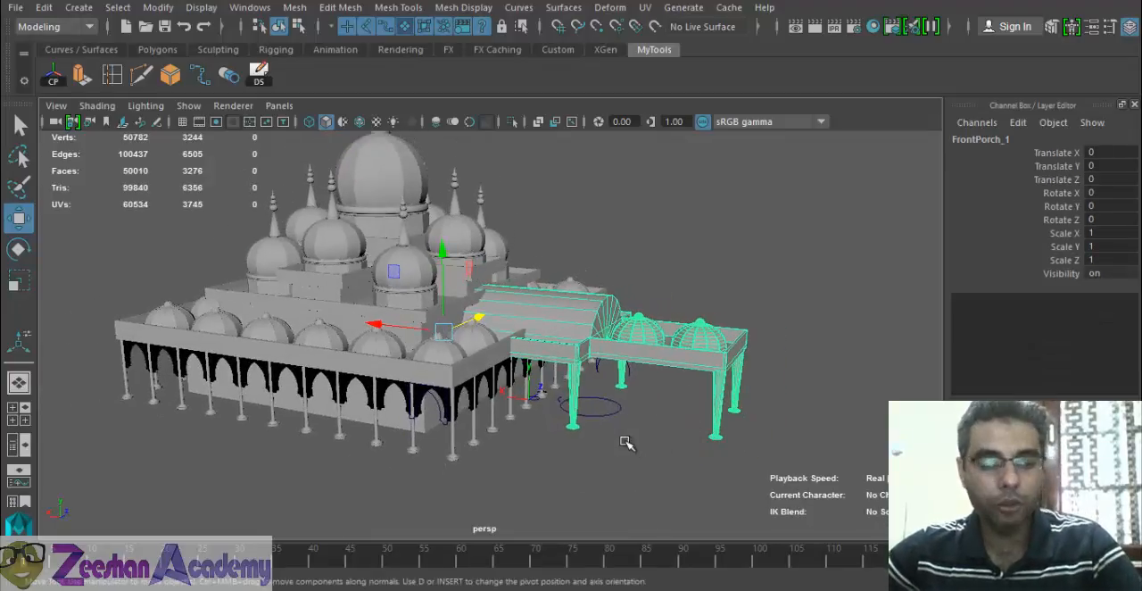
{"action": "left_click", "coordinate": [259, 74]}
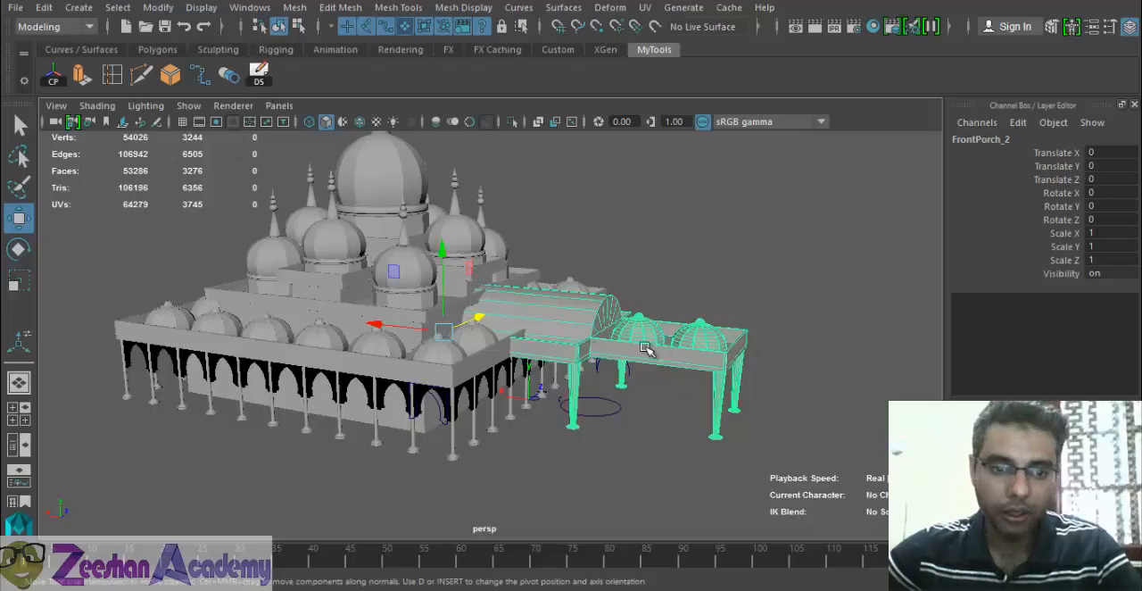
- Move the porch copy along Z to about -126.4 and rotate it -90 degrees about Y
{"action": "left_click_drag", "start_coordinate": [364, 353], "coordinate": [333, 373]}
{"action": "left_click_drag", "start_coordinate": [333, 373], "coordinate": [322, 407], "text": "alt"}
{"action": "key", "text": "e"}
{"action": "left_click", "coordinate": [1105, 204]}
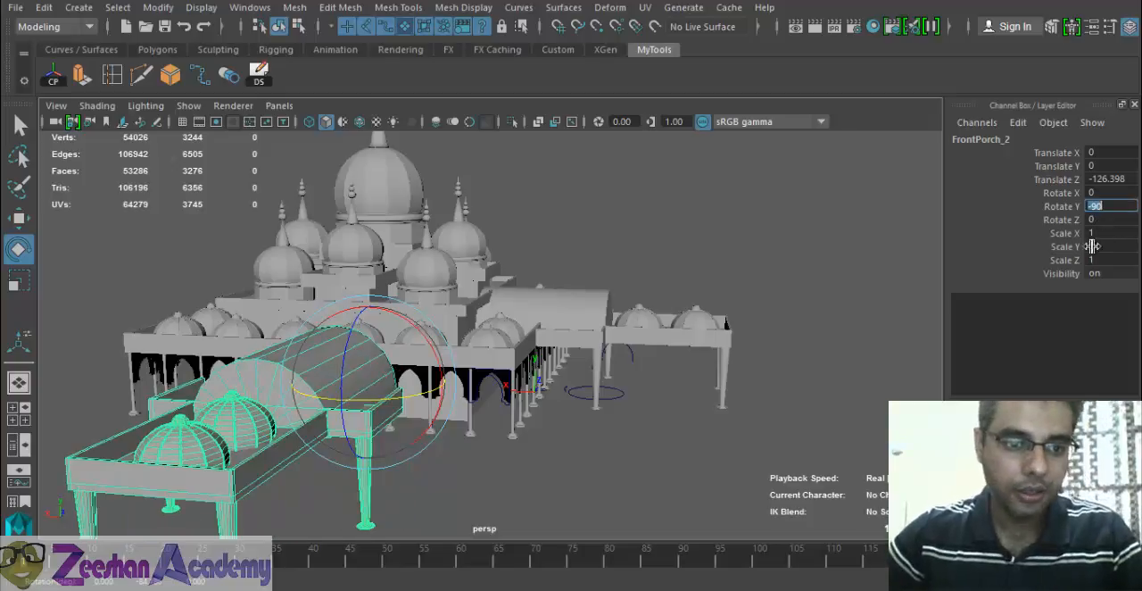
- Move the rotated porch copy to the middle of the building's side, at about X 33.5 and Z -49
{"action": "left_click_drag", "start_coordinate": [576, 386], "coordinate": [423, 440], "text": "alt"}
{"action": "middle_click_drag", "start_coordinate": [423, 440], "coordinate": [634, 437], "text": "alt"}
{"action": "key", "text": "w"}
{"action": "left_click_drag", "start_coordinate": [554, 353], "coordinate": [663, 338]}
{"action": "left_click_drag", "start_coordinate": [561, 379], "coordinate": [602, 375], "text": "alt"}
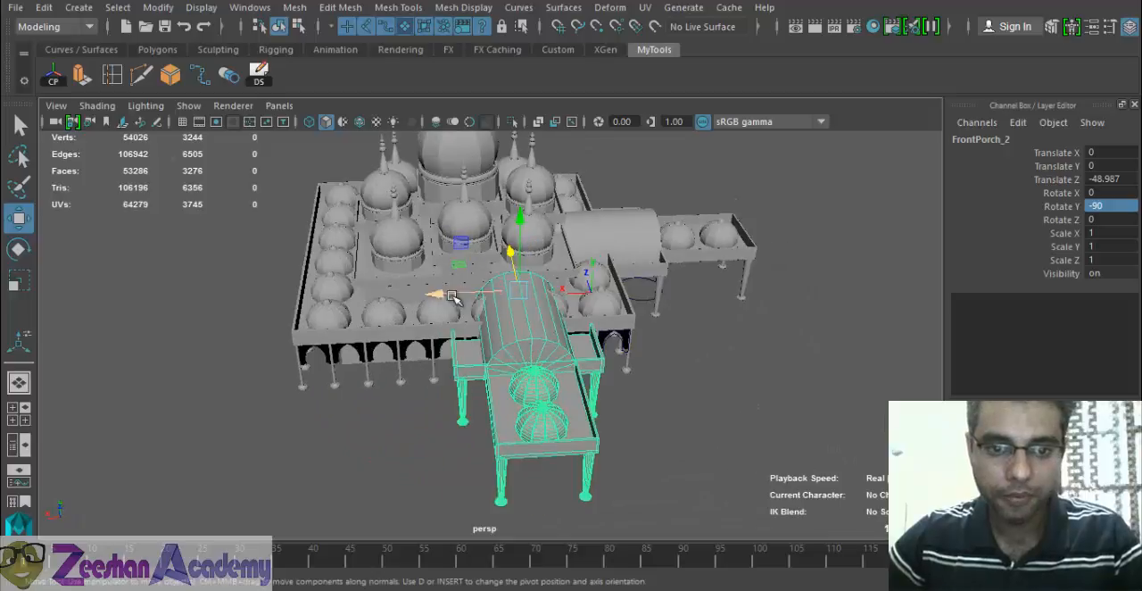
{"action": "left_click_drag", "start_coordinate": [437, 294], "coordinate": [383, 343]}
{"action": "left_click_drag", "start_coordinate": [408, 261], "coordinate": [388, 259]}
{"action": "right_click_drag", "start_coordinate": [389, 301], "coordinate": [528, 288], "text": "alt"}
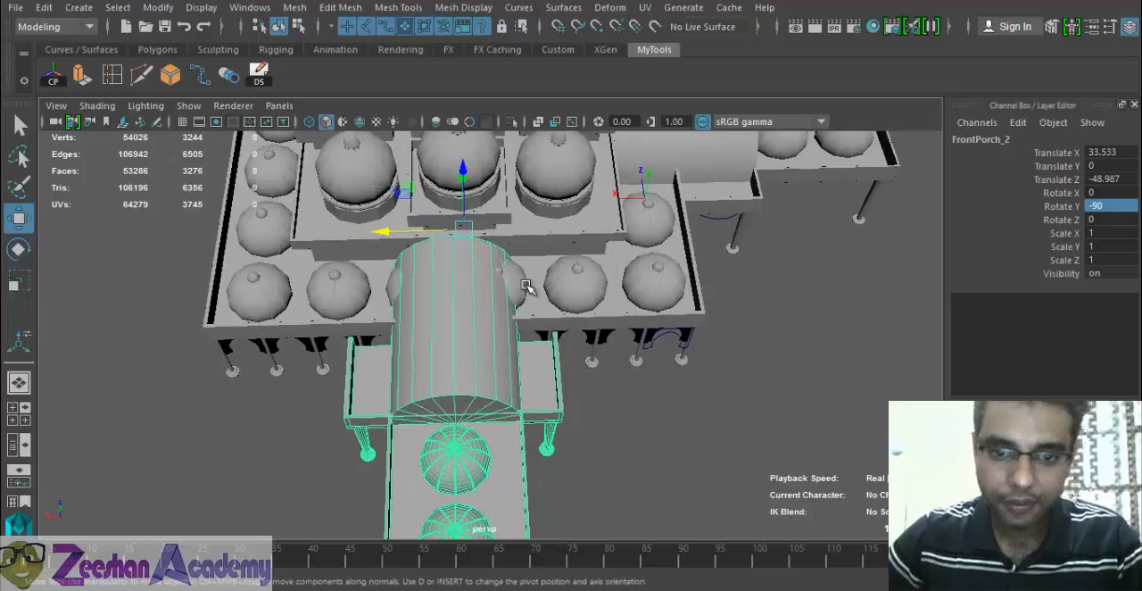
- Push the side porch further into the building, to about Z -42.5
{"action": "left_click_drag", "start_coordinate": [527, 288], "coordinate": [366, 218], "text": "alt"}
{"action": "right_click_drag", "start_coordinate": [366, 218], "coordinate": [642, 357], "text": "alt"}
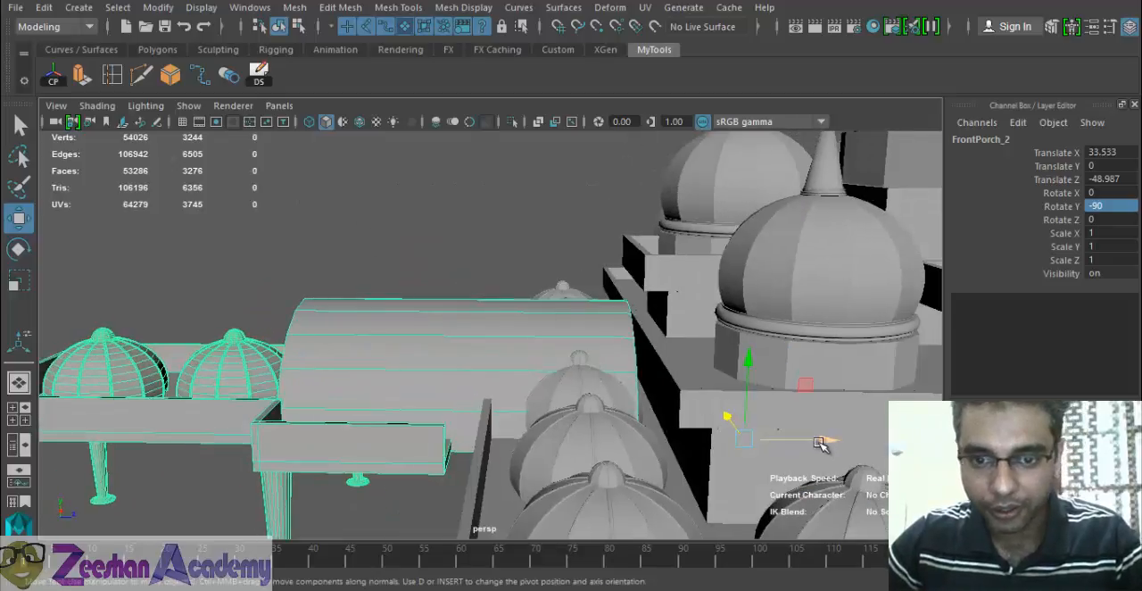
{"action": "left_click_drag", "start_coordinate": [820, 443], "coordinate": [821, 441]}
{"action": "left_click_drag", "start_coordinate": [614, 387], "coordinate": [337, 398], "text": "alt"}
{"action": "left_click_drag", "start_coordinate": [707, 394], "coordinate": [723, 393]}
{"action": "left_click_drag", "start_coordinate": [403, 401], "coordinate": [504, 321], "text": "alt"}
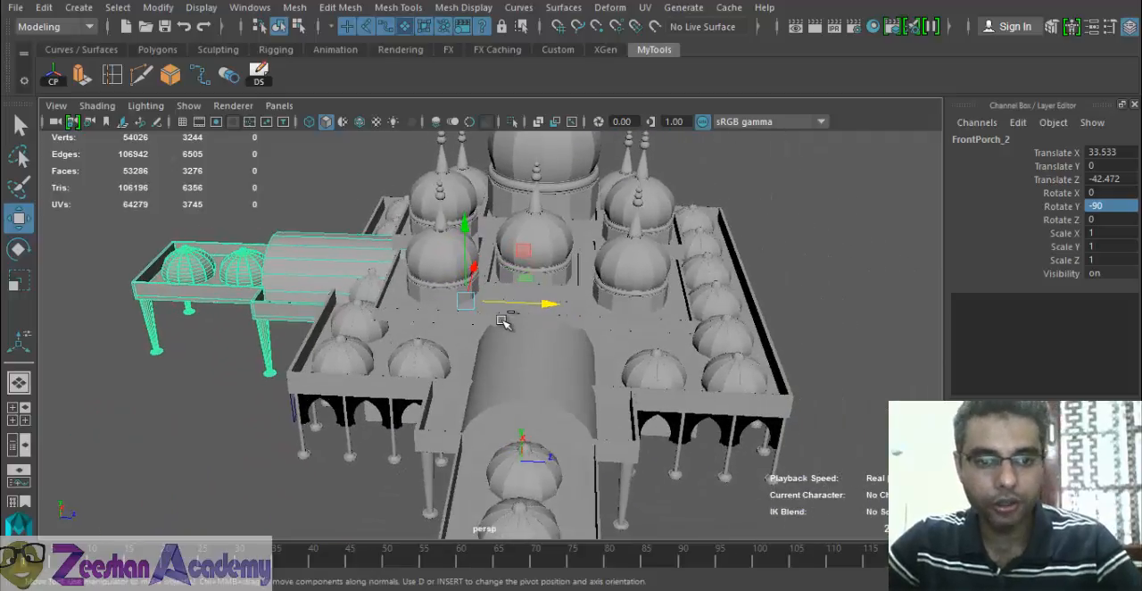
- Duplicate the side porch and move the copy past the opposite side of the building, to about Z 180
{"action": "left_click", "coordinate": [259, 74]}
{"action": "left_click_drag", "start_coordinate": [538, 301], "coordinate": [966, 353]}
{"action": "left_click_drag", "start_coordinate": [683, 343], "coordinate": [558, 319], "text": "alt"}
- Set the third porch's Y rotation to 90 degrees
{"action": "key", "text": "e"}
{"action": "left_click_drag", "start_coordinate": [744, 331], "coordinate": [765, 331]}
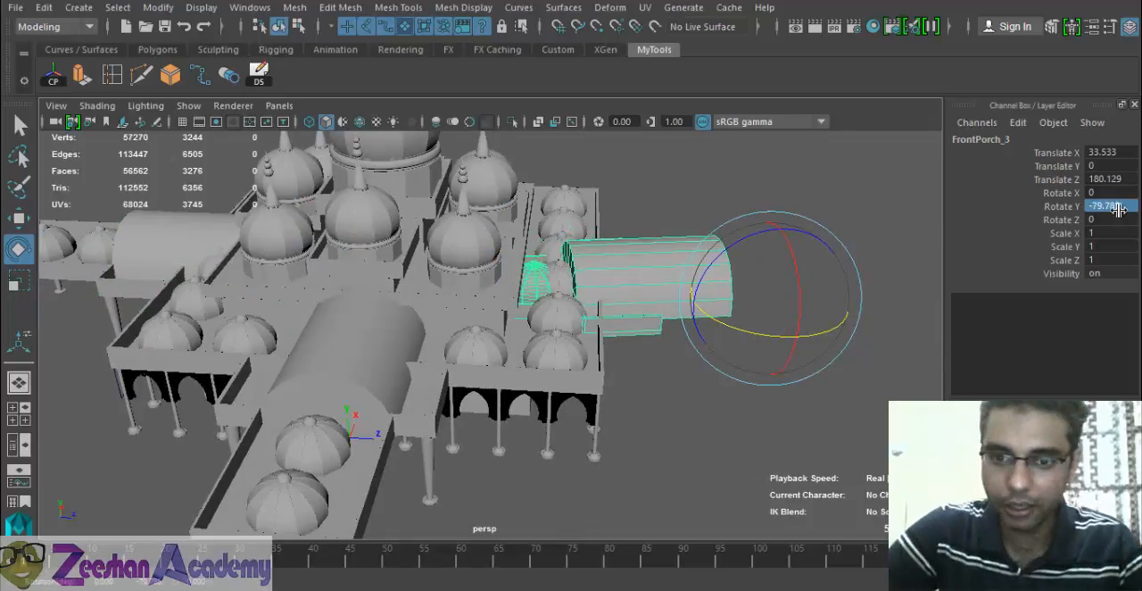
{"action": "type", "text": "90"}
{"action": "key", "text": "Return"}
- Move the third porch in along Z against the building's side and clear the selection
{"action": "left_click_drag", "start_coordinate": [704, 392], "coordinate": [676, 293], "text": "alt"}
{"action": "key", "text": "w"}
{"action": "left_click_drag", "start_coordinate": [789, 294], "coordinate": [640, 262]}
{"action": "key", "text": "f"}
{"action": "left_click", "coordinate": [541, 440]}
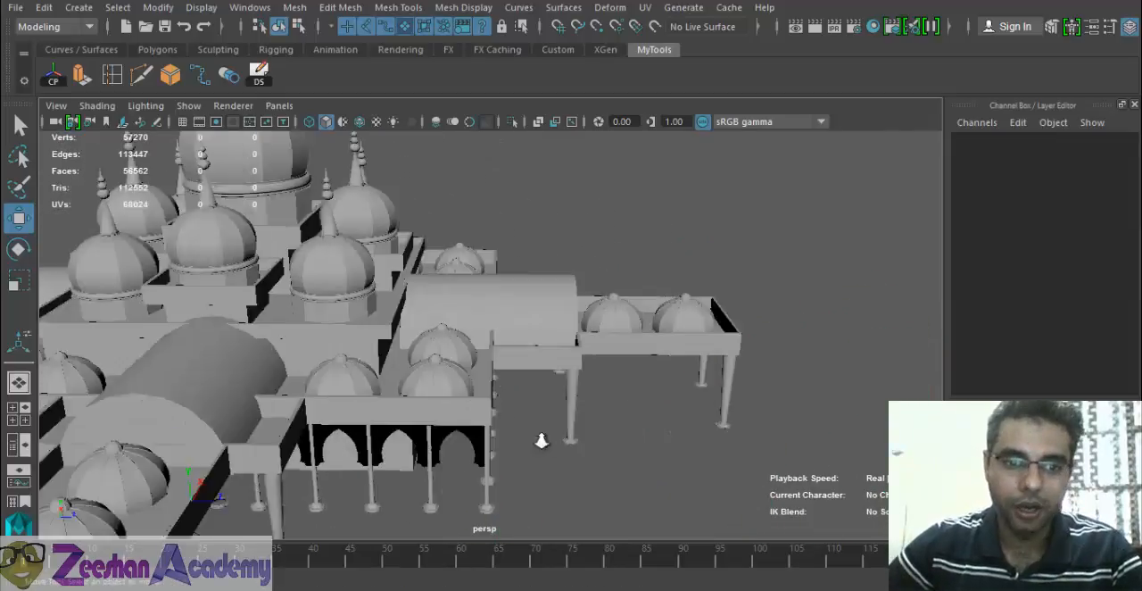
{"action": "scroll", "coordinate": [542, 440], "scroll_direction": "down", "scroll_amount": 5}
{"action": "left_click_drag", "start_coordinate": [541, 441], "coordinate": [455, 314], "text": "alt"}
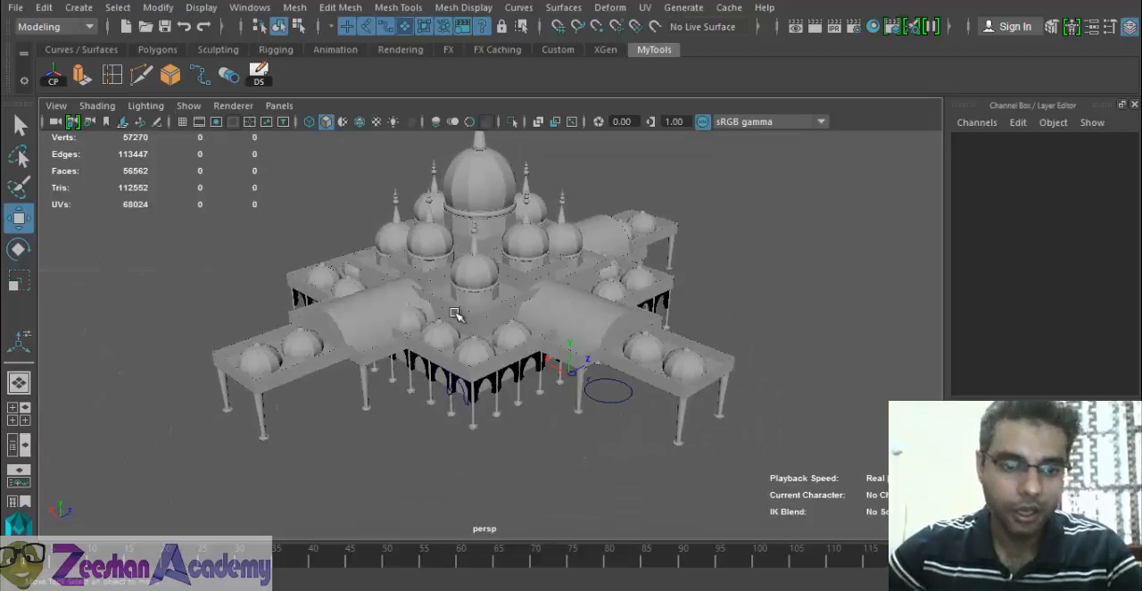
- Delete the two small roof domes that intersect the vault of the first side porch
{"action": "scroll", "coordinate": [455, 314], "scroll_direction": "up", "scroll_amount": 5}
{"action": "middle_click_drag", "start_coordinate": [455, 314], "coordinate": [510, 395], "text": "alt"}
{"action": "left_click_drag", "start_coordinate": [509, 395], "coordinate": [542, 381], "text": "alt"}
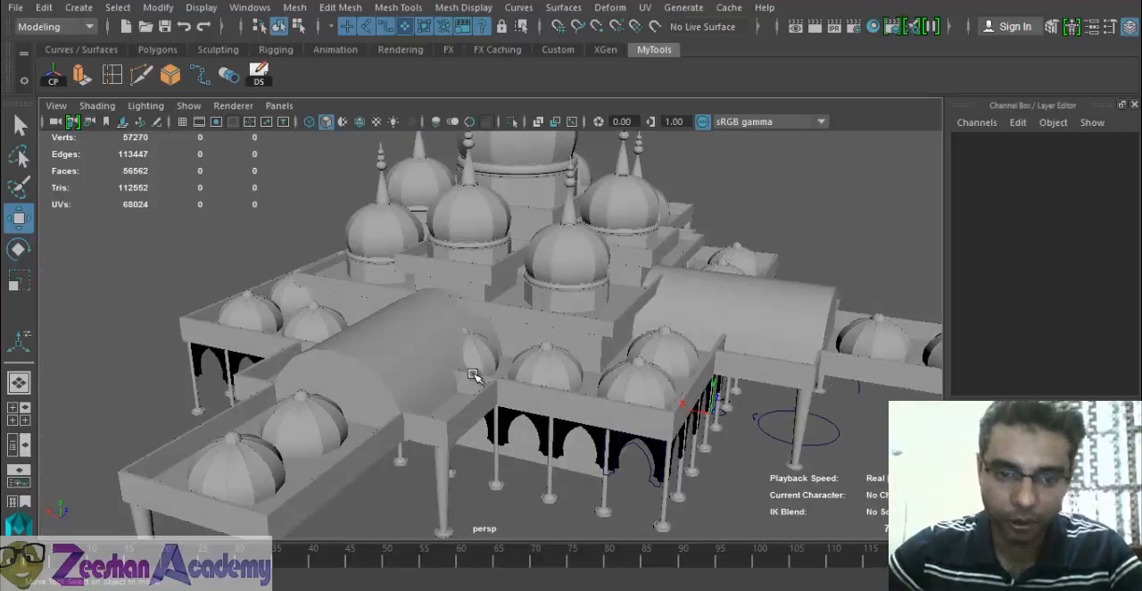
{"action": "key", "text": "4"}
{"action": "right_click_drag", "start_coordinate": [382, 380], "coordinate": [573, 428], "text": "alt"}
{"action": "left_click_drag", "start_coordinate": [574, 428], "coordinate": [562, 402], "text": "alt"}
{"action": "left_click", "coordinate": [523, 373]}
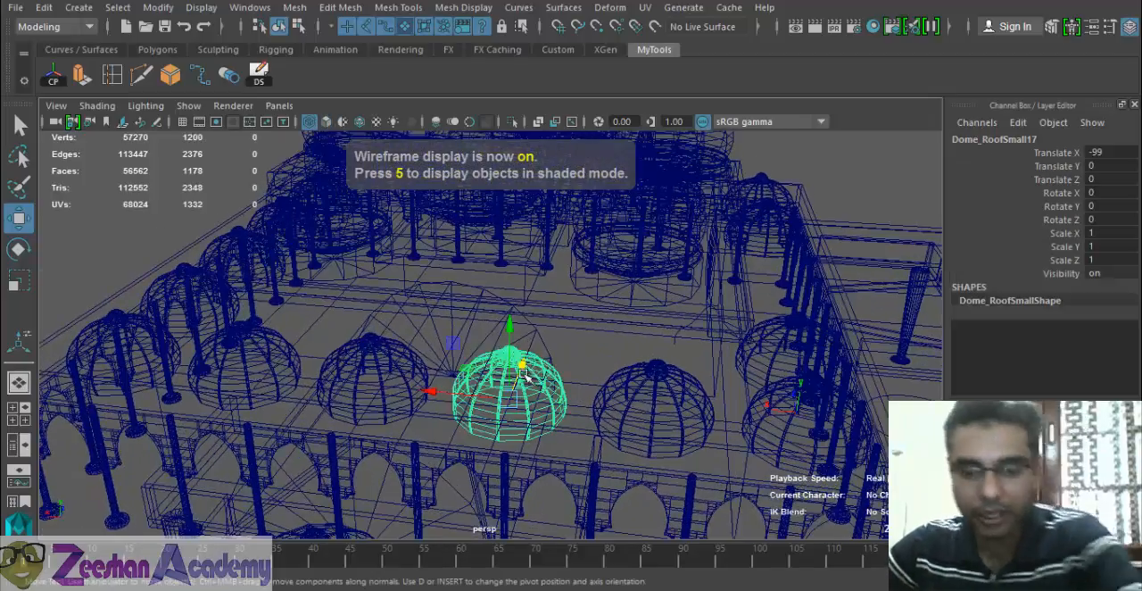
{"action": "right_click_drag", "start_coordinate": [442, 444], "coordinate": [507, 455], "text": "alt"}
{"action": "key", "text": "Delete"}
{"action": "left_click", "coordinate": [352, 392]}
{"action": "key", "text": "Delete"}
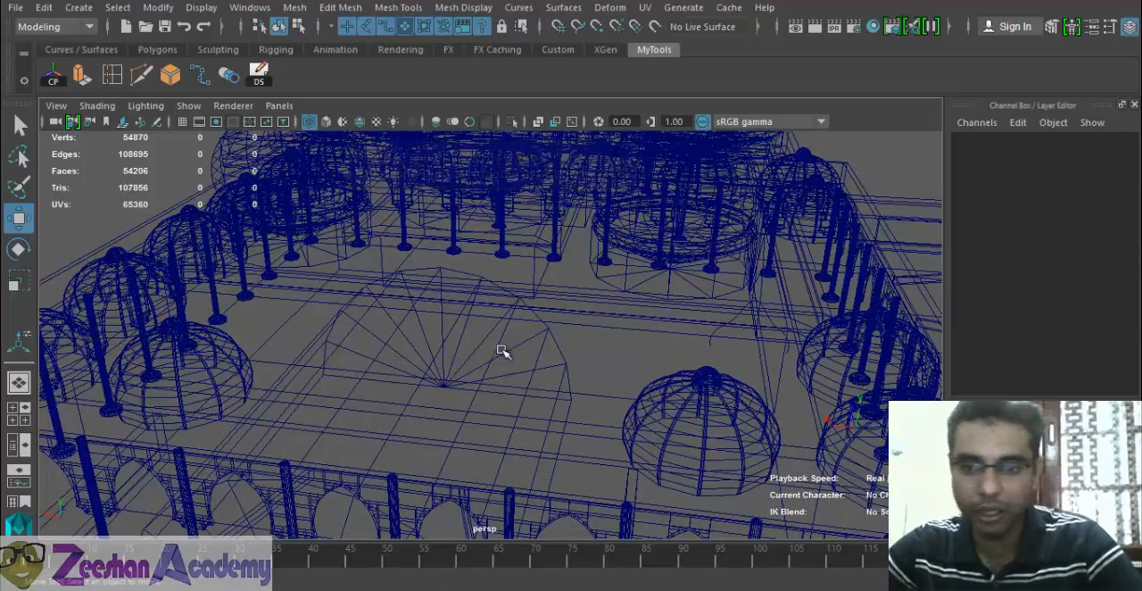
- Shift the third porch sideways along X to about 37.5, between the roof domes on its side of the building
{"action": "left_click_drag", "start_coordinate": [661, 341], "coordinate": [500, 346], "text": "alt"}
{"action": "scroll", "coordinate": [585, 387], "scroll_direction": "down", "scroll_amount": 6}
{"action": "left_click", "coordinate": [478, 459]}
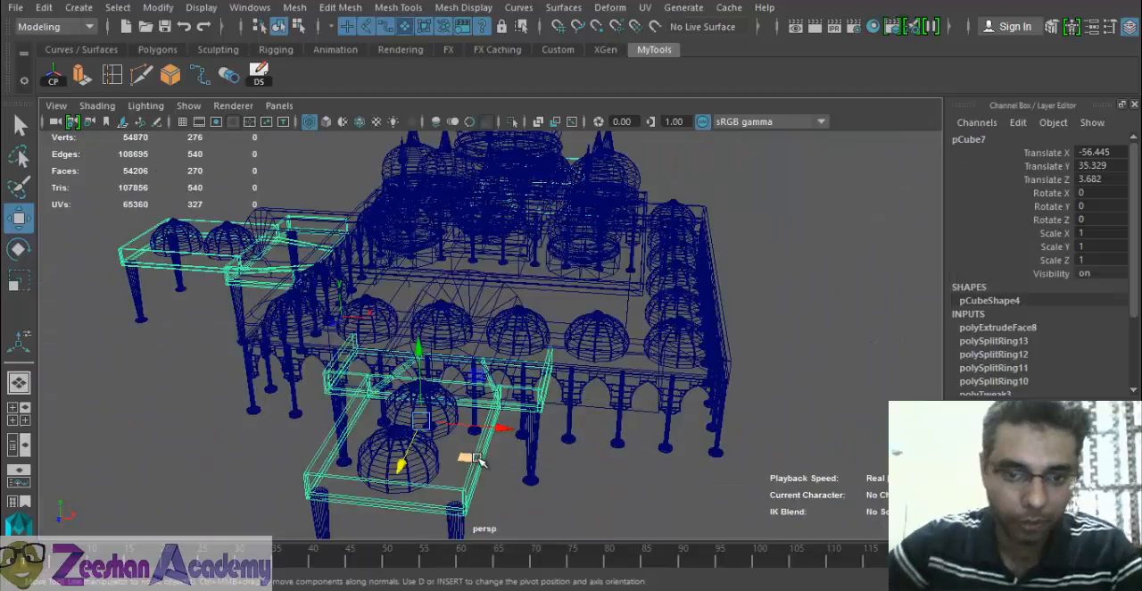
{"action": "left_click_drag", "start_coordinate": [555, 374], "coordinate": [588, 387], "text": "alt"}
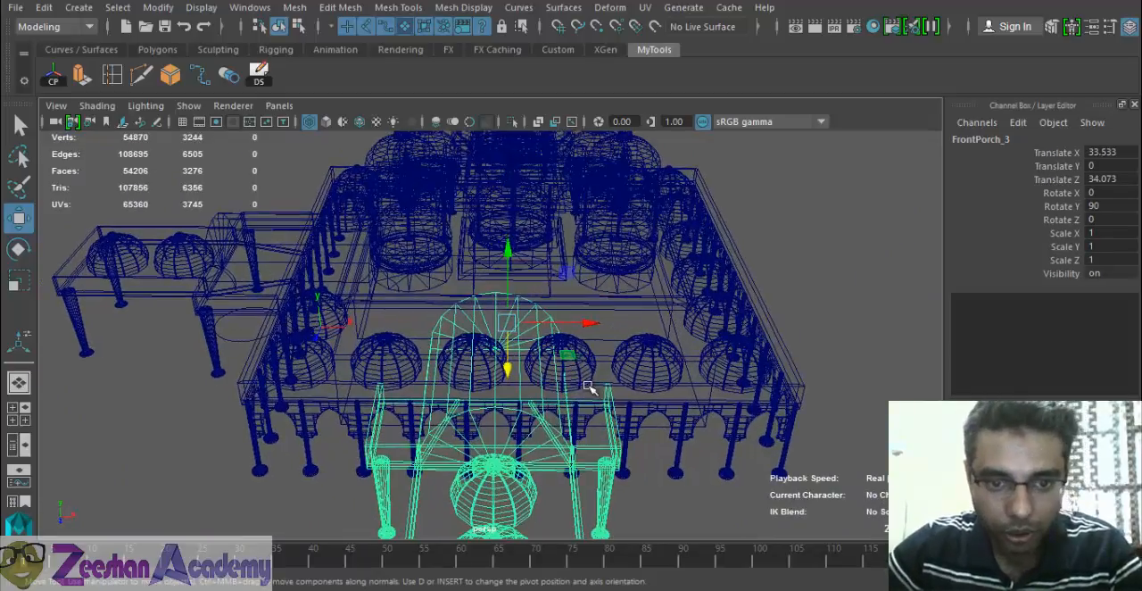
{"action": "left_click_drag", "start_coordinate": [586, 322], "coordinate": [594, 324]}
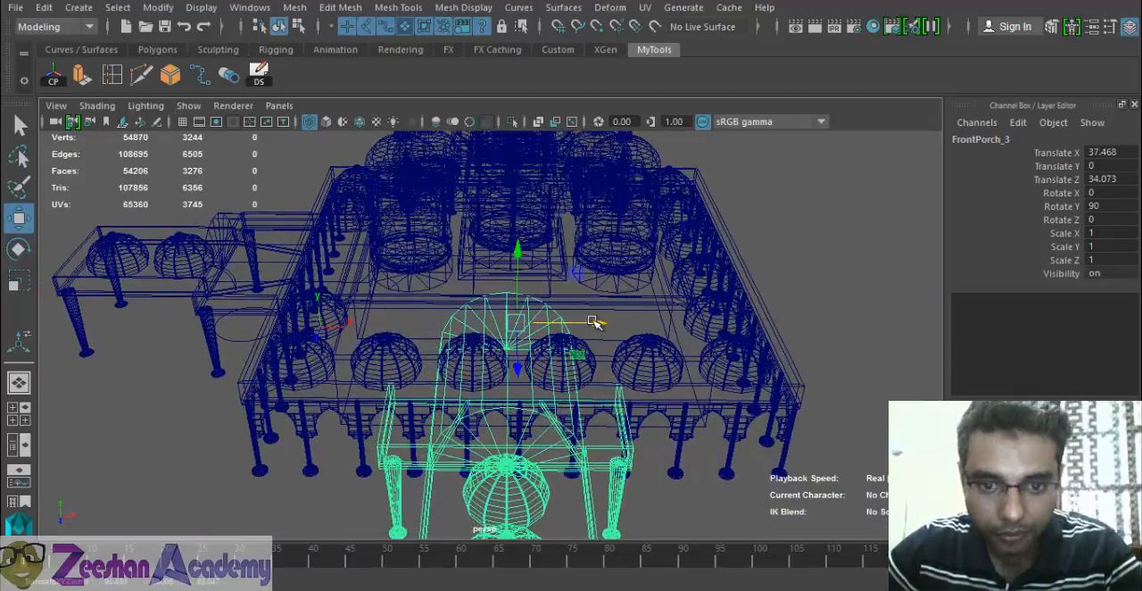
- Delete the two small roof domes that clash with the third porch's vault
{"action": "key", "text": "5"}
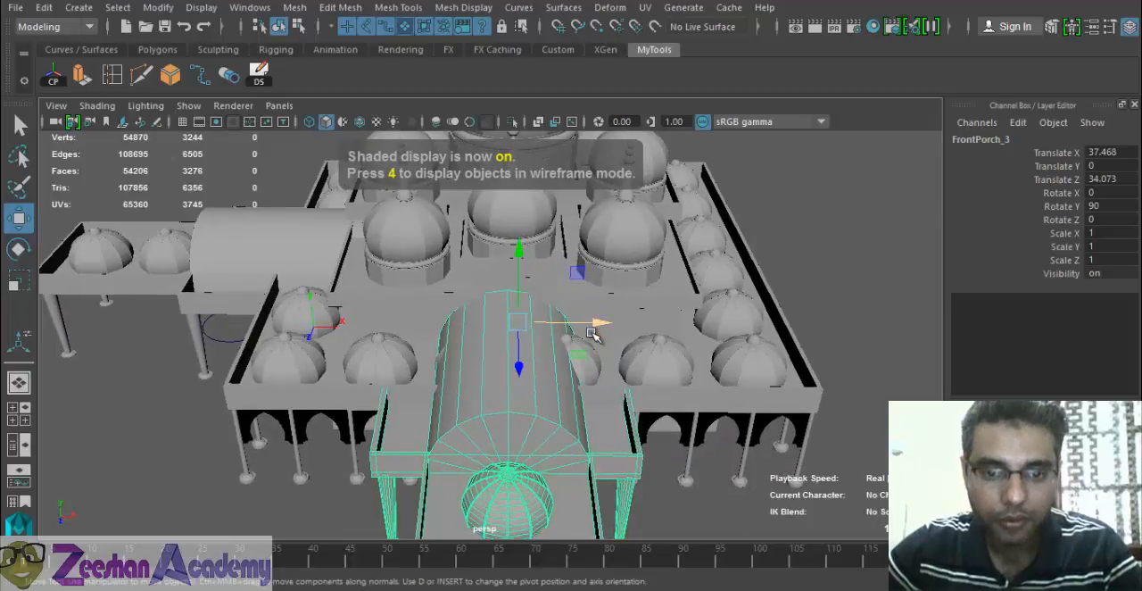
{"action": "middle_click_drag", "start_coordinate": [593, 404], "coordinate": [604, 550], "text": "alt"}
{"action": "scroll", "coordinate": [604, 416], "scroll_direction": "down", "scroll_amount": 3}
{"action": "left_click_drag", "start_coordinate": [604, 413], "coordinate": [599, 398], "text": "alt"}
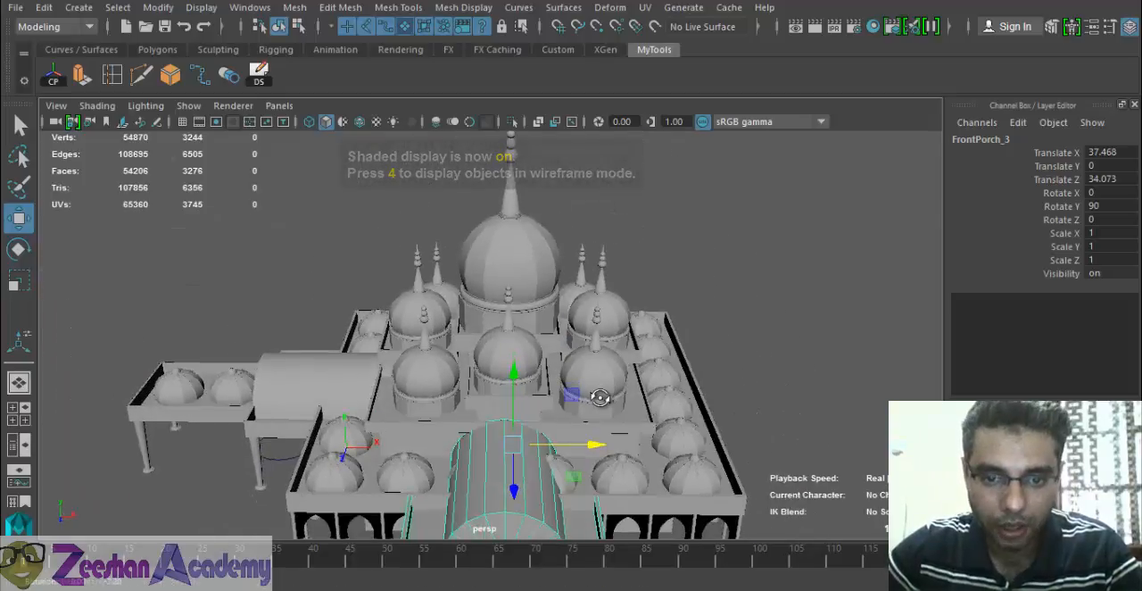
{"action": "left_click_drag", "start_coordinate": [553, 469], "coordinate": [558, 388], "text": "alt"}
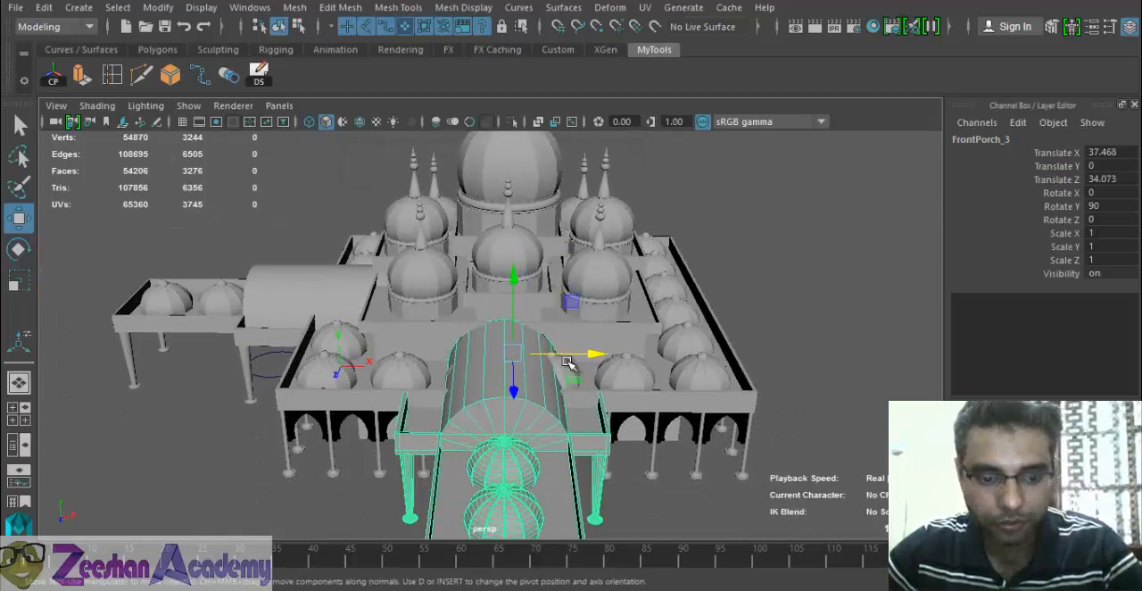
{"action": "left_click", "coordinate": [573, 371]}
{"action": "key", "text": "Delete"}
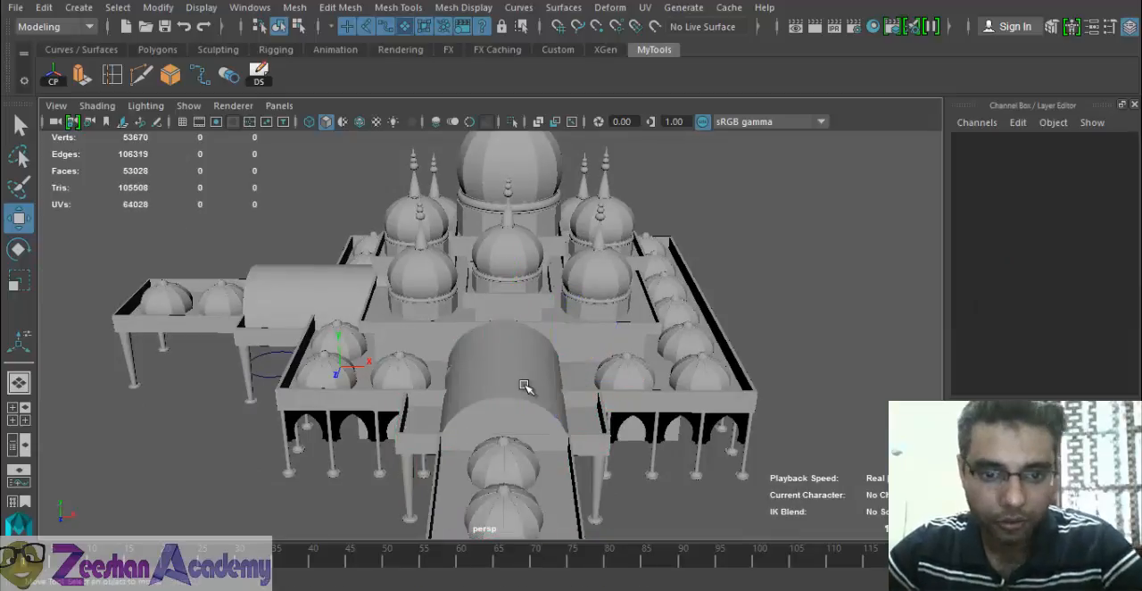
{"action": "key", "text": "4"}
{"action": "left_click", "coordinate": [470, 391]}
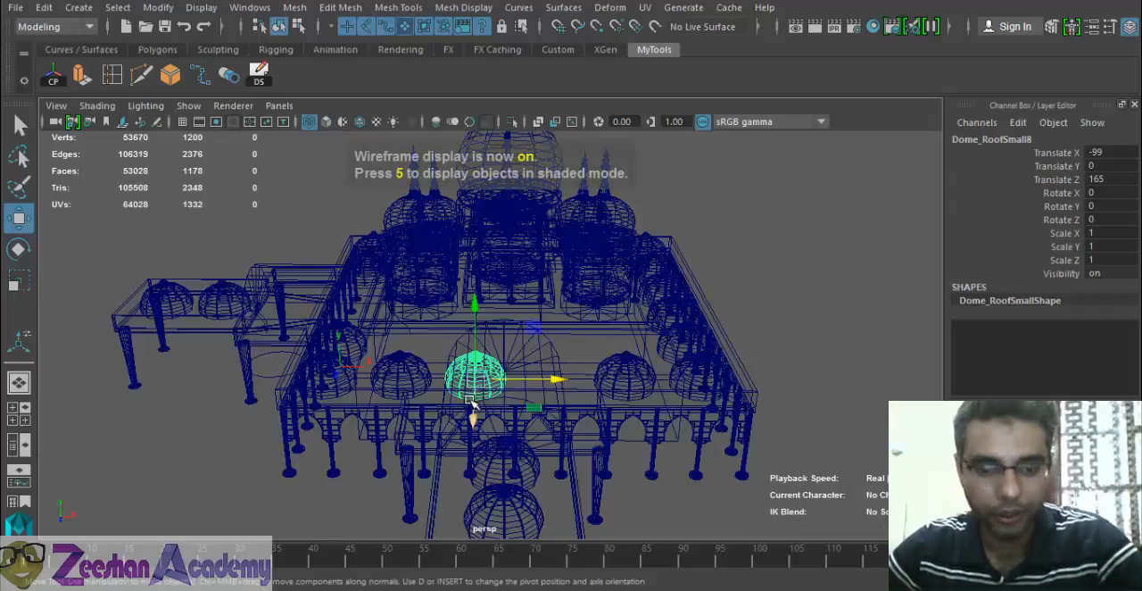
{"action": "key", "text": "Delete"}
{"action": "key", "text": "5"}
- Adjust the third porch along X to about 42.7 and clear the selection
{"action": "mouse_move", "coordinate": [533, 424]}
{"action": "left_mouse_down", "text": "alt"}
{"action": "mouse_move", "coordinate": [550, 438]}
{"action": "mouse_move", "coordinate": [526, 489]}
{"action": "mouse_move", "coordinate": [480, 350]}
{"action": "mouse_move", "coordinate": [489, 415]}
{"action": "mouse_move", "coordinate": [472, 397]}
{"action": "mouse_move", "coordinate": [666, 414]}
{"action": "left_mouse_up", "text": "alt"}
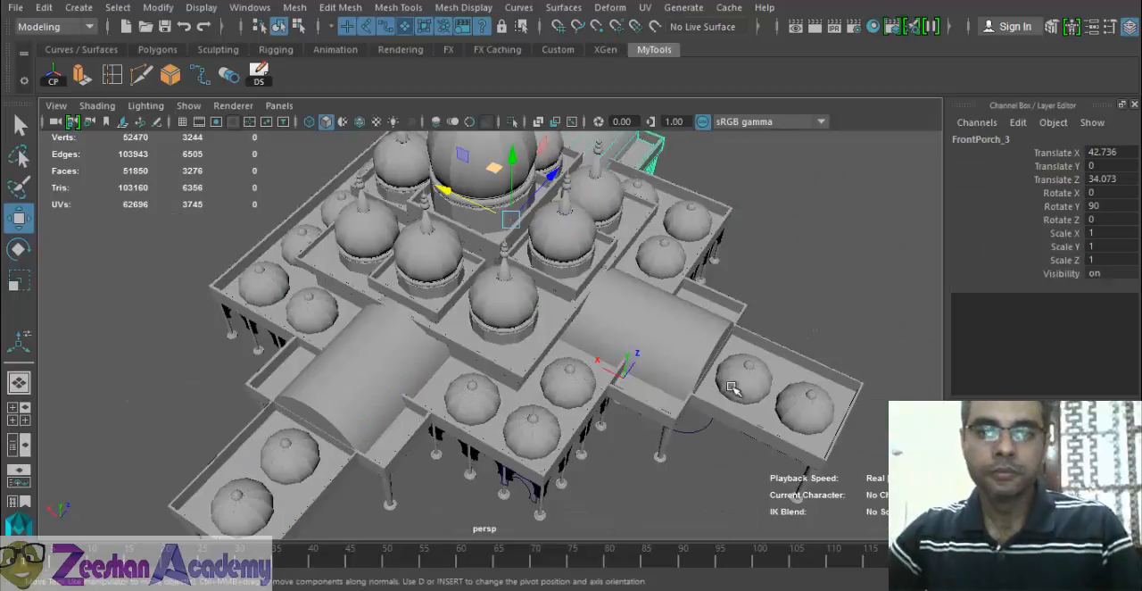
{"action": "left_click_drag", "start_coordinate": [734, 389], "coordinate": [713, 330], "text": "alt"}
{"action": "right_click_drag", "start_coordinate": [714, 330], "coordinate": [429, 380], "text": "alt"}
{"action": "left_click", "coordinate": [713, 322]}
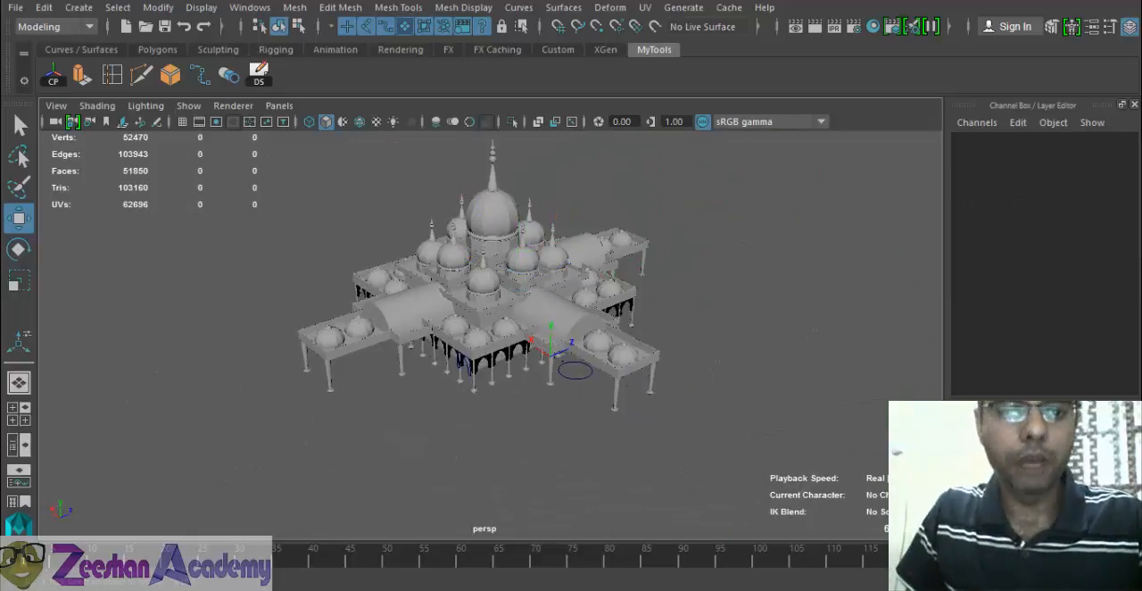
- Examine the whole mosque in perspective and from the top to check the layout of porches and domes
{"action": "middle_click_drag", "start_coordinate": [466, 398], "coordinate": [456, 433], "text": "alt"}
{"action": "left_click_drag", "start_coordinate": [456, 433], "coordinate": [513, 455], "text": "alt"}
{"action": "right_click_drag", "start_coordinate": [513, 454], "coordinate": [566, 419], "text": "alt"}
{"action": "left_click_drag", "start_coordinate": [567, 419], "coordinate": [470, 434], "text": "alt"}
{"action": "key", "text": "space"}
{"action": "right_click_drag", "start_coordinate": [682, 290], "coordinate": [331, 399], "text": "alt"}
{"action": "middle_click_drag", "start_coordinate": [860, 339], "coordinate": [380, 344], "text": "alt"}
{"action": "right_click_drag", "start_coordinate": [646, 347], "coordinate": [316, 296], "text": "alt"}
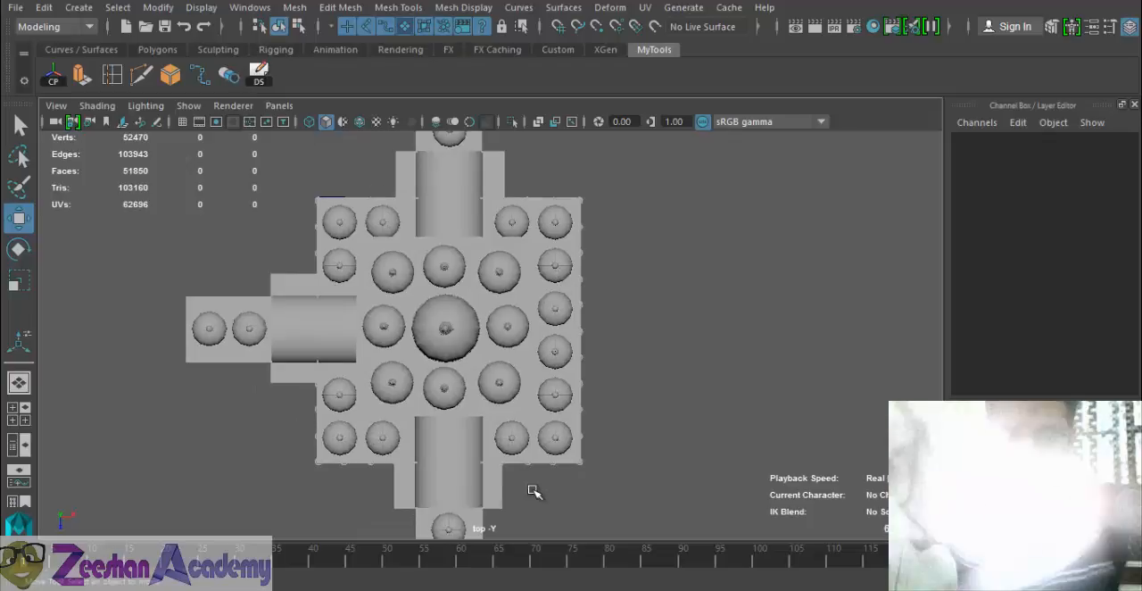
{"action": "scroll", "coordinate": [533, 490], "scroll_direction": "up", "scroll_amount": 1}
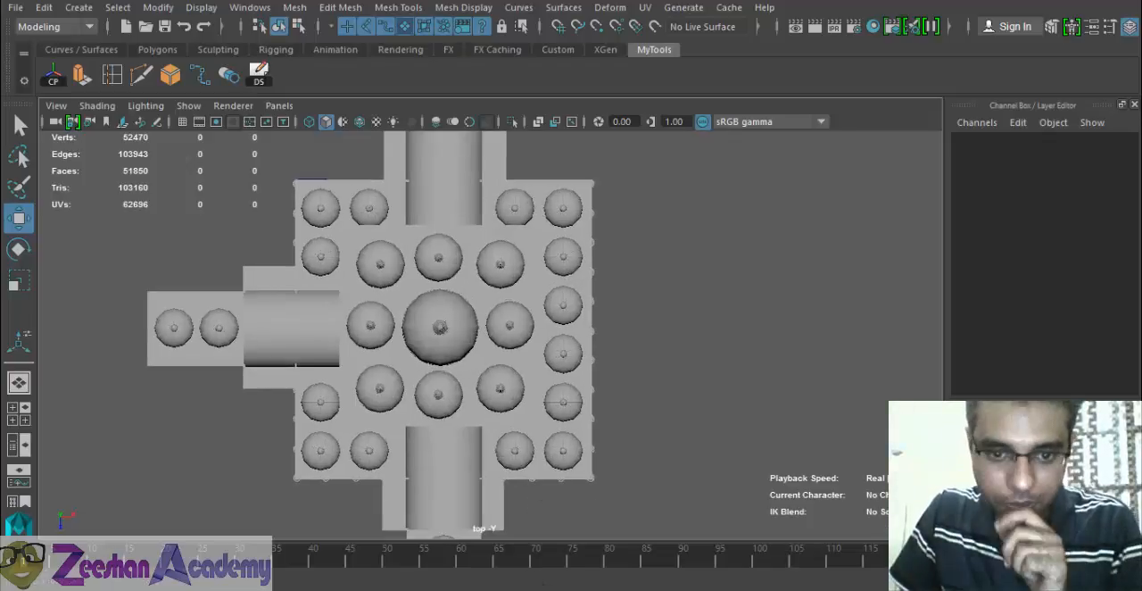
- Switch to the reference photos and compare the mosque's front corner view with the top view of the model
{"action": "key", "text": "alt+Tab"}
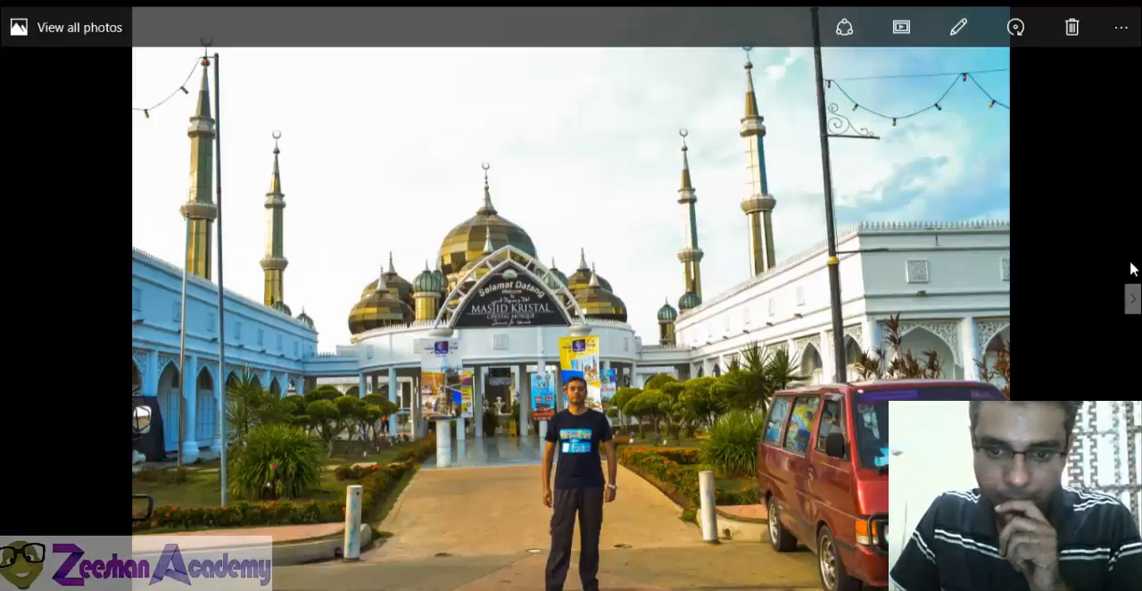
{"action": "left_click", "coordinate": [1132, 299]}
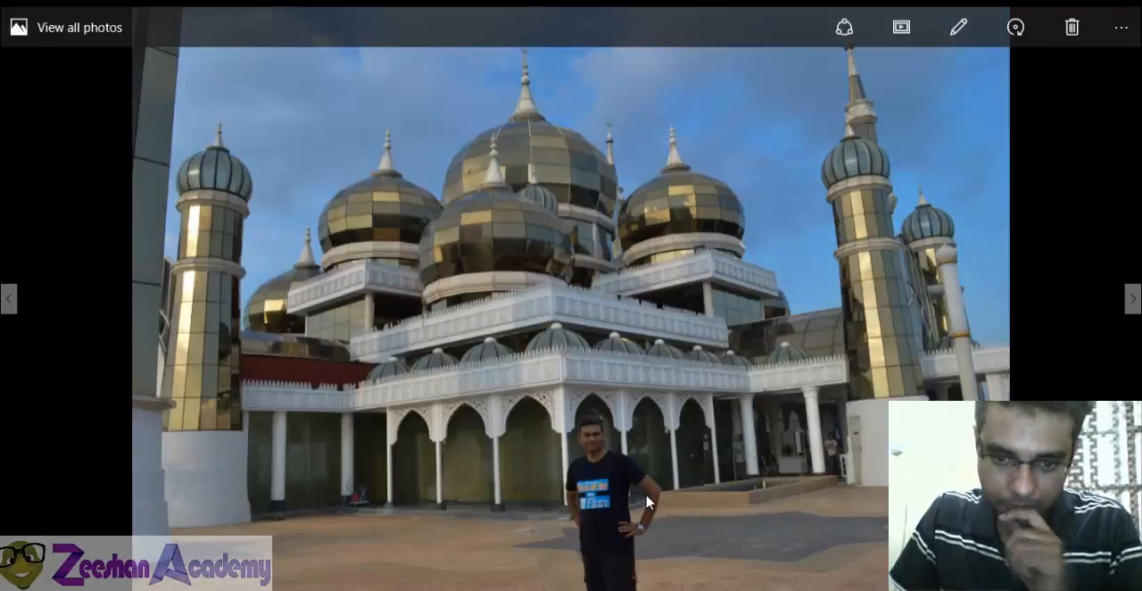
{"action": "key", "text": "alt+Tab"}
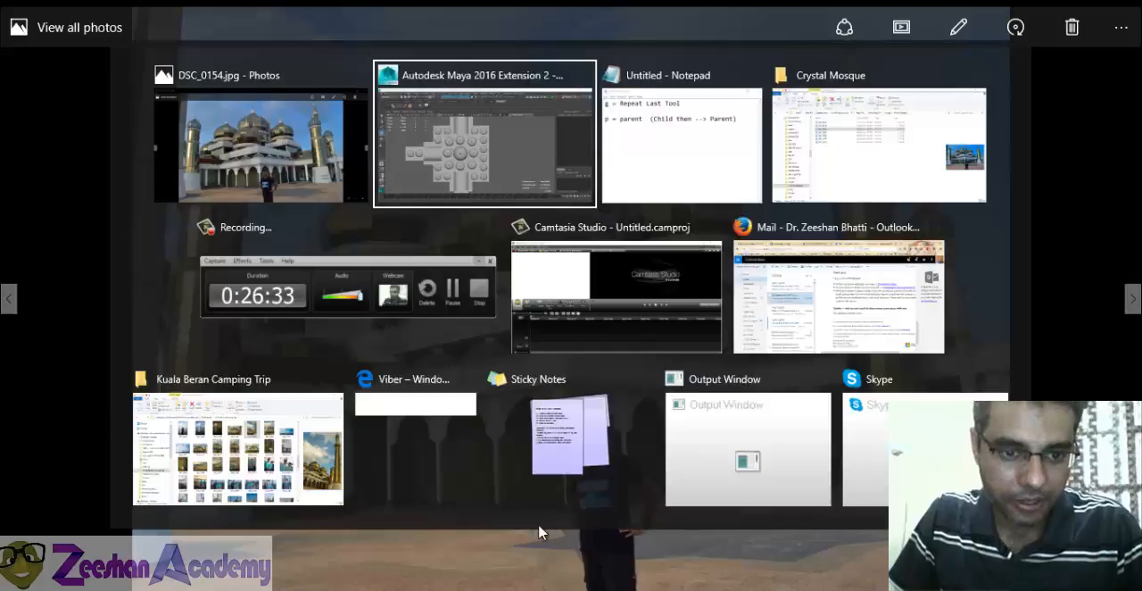
{"action": "key", "text": "alt+Tab"}
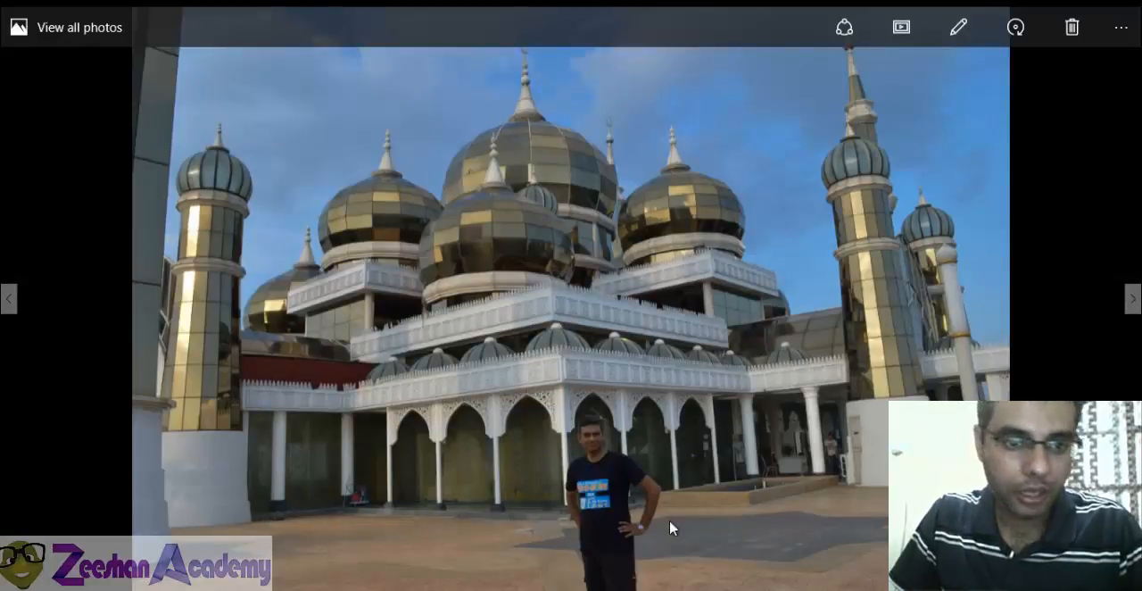
{"action": "key", "text": "alt+Tab"}
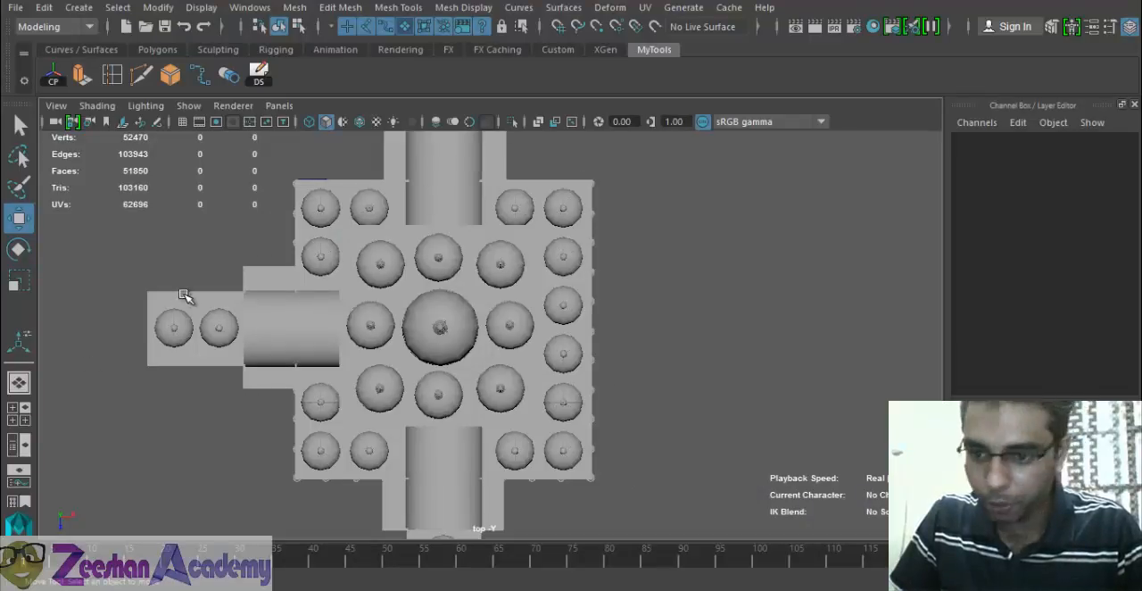
{"action": "key", "text": "alt+Tab"}
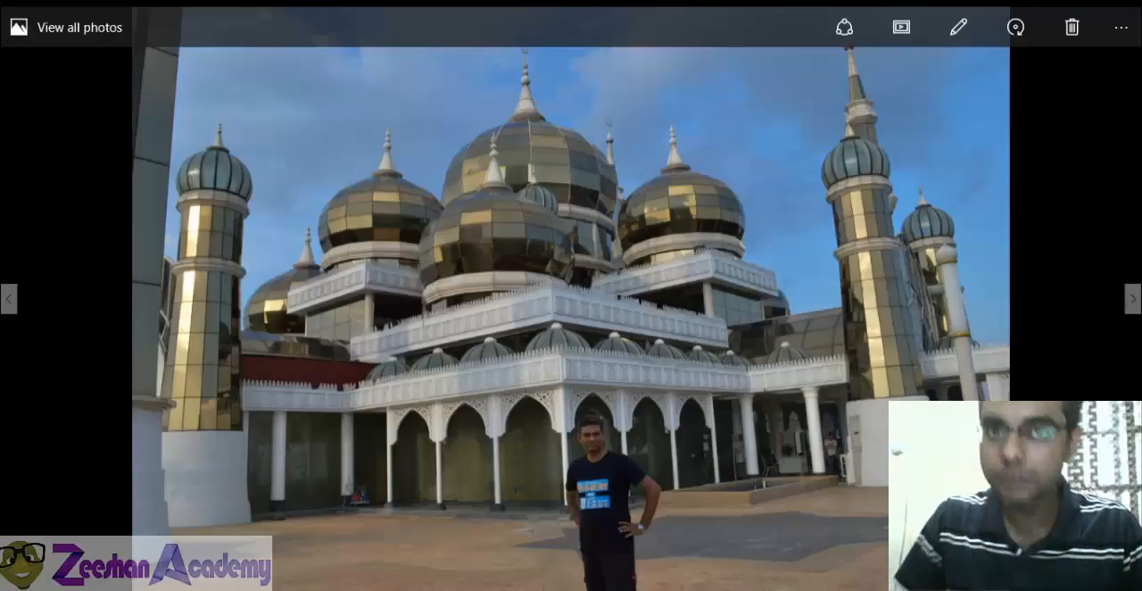
{"action": "key", "text": "alt+Tab"}
- Create a polygon cube over the main building's footprint in the top view, about 202 wide, 199 deep and 9.7 high
{"action": "middle_click_drag", "start_coordinate": [333, 345], "coordinate": [342, 377], "text": "alt"}
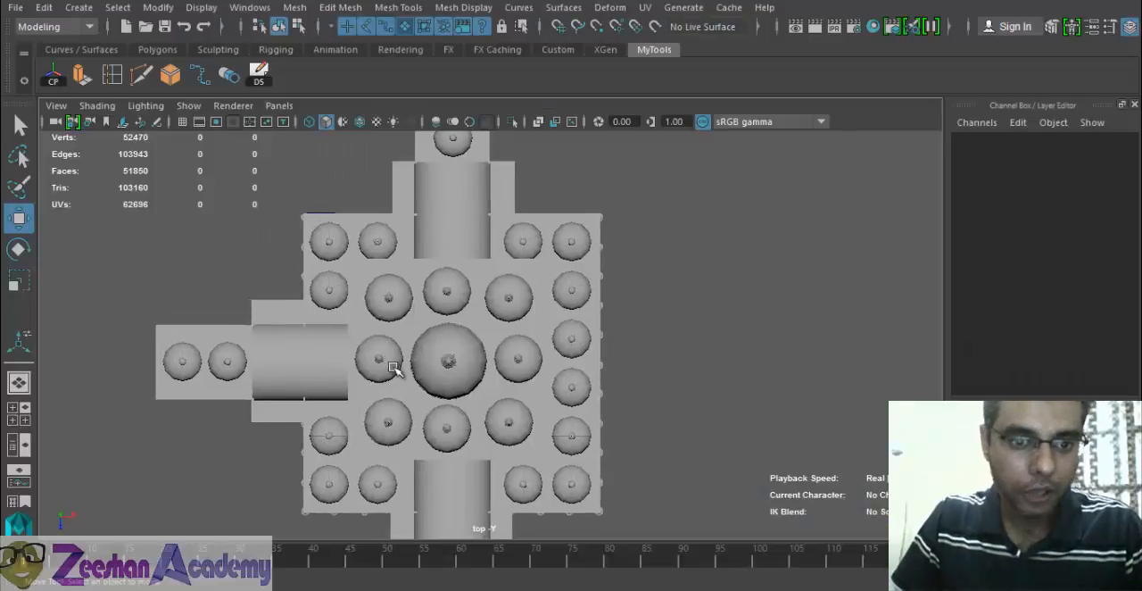
{"action": "key", "text": "4"}
{"action": "middle_click_drag", "start_coordinate": [436, 333], "coordinate": [504, 334], "text": "alt"}
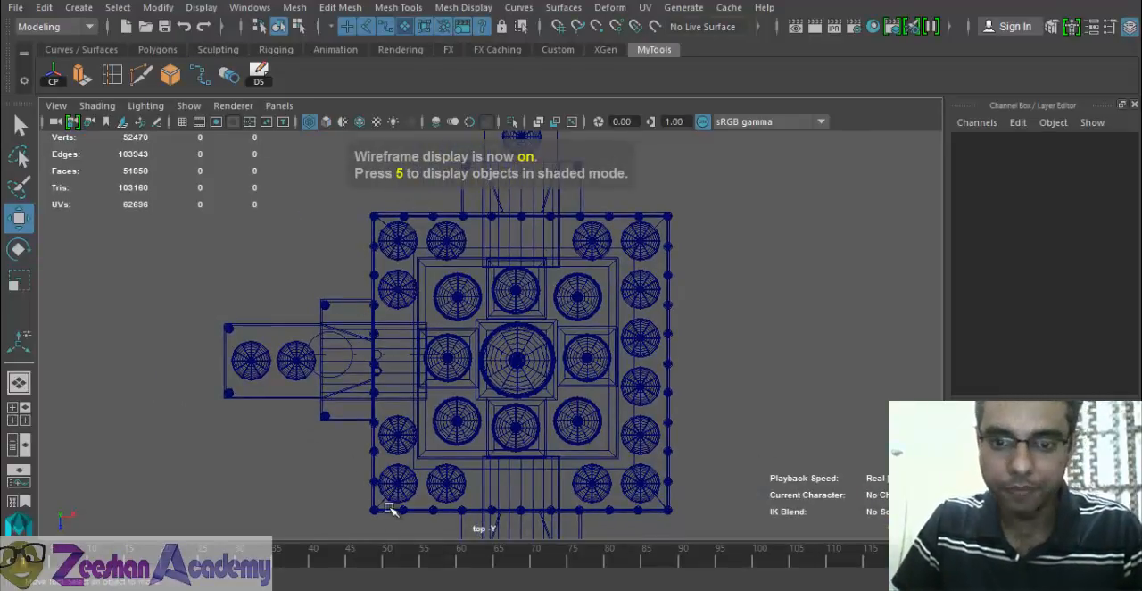
{"action": "middle_click_drag", "start_coordinate": [679, 310], "coordinate": [702, 339], "text": "alt"}
{"action": "right_click_drag", "start_coordinate": [635, 395], "coordinate": [485, 379], "text": "alt"}
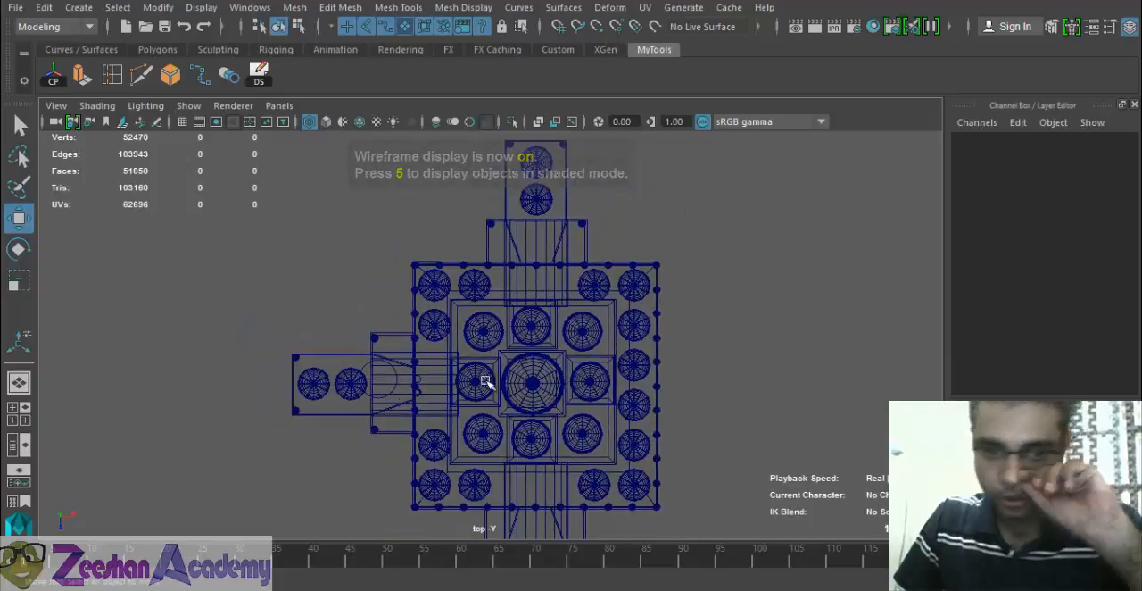
{"action": "middle_click_drag", "start_coordinate": [485, 379], "coordinate": [489, 385], "text": "alt"}
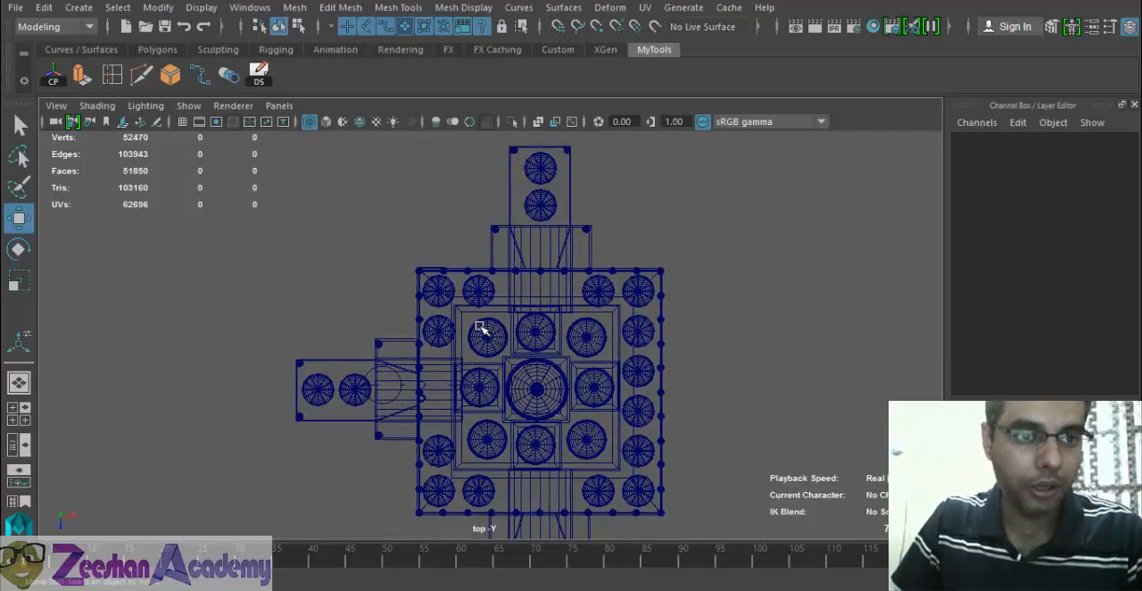
{"action": "left_click", "coordinate": [166, 51]}
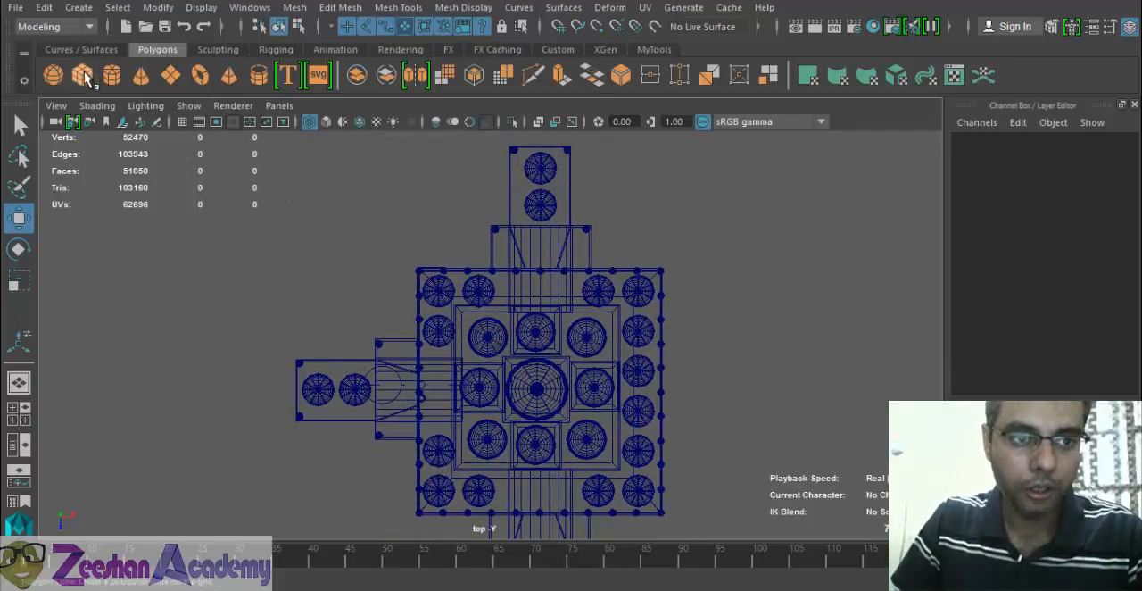
{"action": "left_click", "coordinate": [82, 76]}
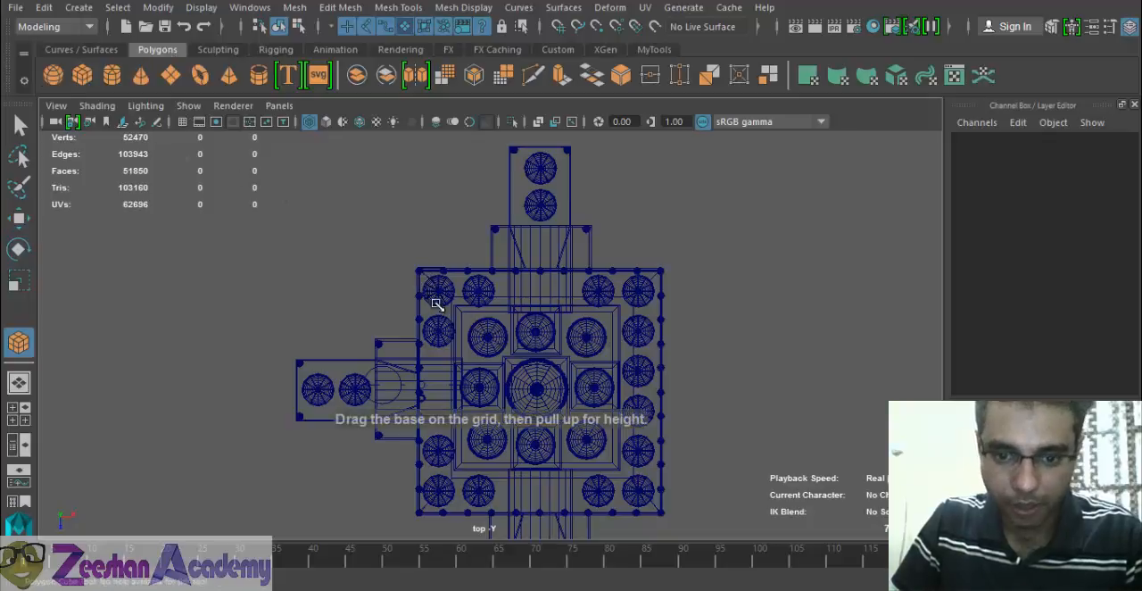
{"action": "left_click_drag", "start_coordinate": [438, 301], "coordinate": [580, 555]}
{"action": "left_click_drag", "start_coordinate": [668, 516], "coordinate": [650, 448]}
{"action": "key", "text": "w"}
{"action": "key", "text": "space"}
- Set the new cube's height to 2 to make it a thin floor slab
{"action": "mouse_move", "coordinate": [585, 471]}
{"action": "left_mouse_down", "text": "alt"}
{"action": "mouse_move", "coordinate": [620, 420]}
{"action": "mouse_move", "coordinate": [535, 454]}
{"action": "left_mouse_up", "text": "alt"}
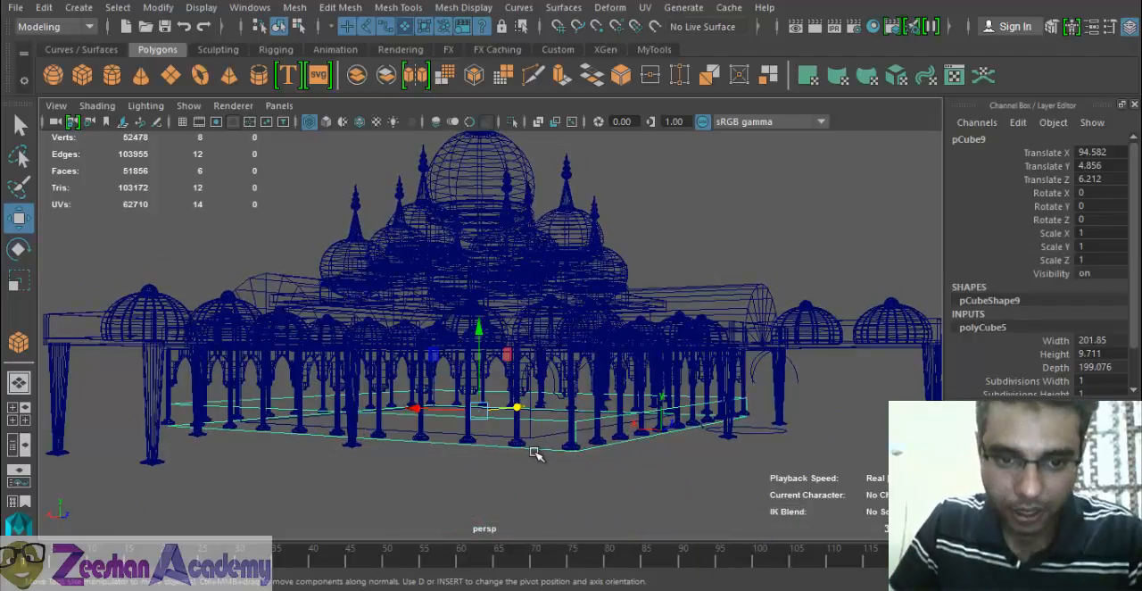
{"action": "key", "text": "5"}
{"action": "middle_click_drag", "start_coordinate": [532, 456], "coordinate": [528, 383], "text": "alt"}
{"action": "right_click_drag", "start_coordinate": [528, 383], "coordinate": [589, 388], "text": "alt"}
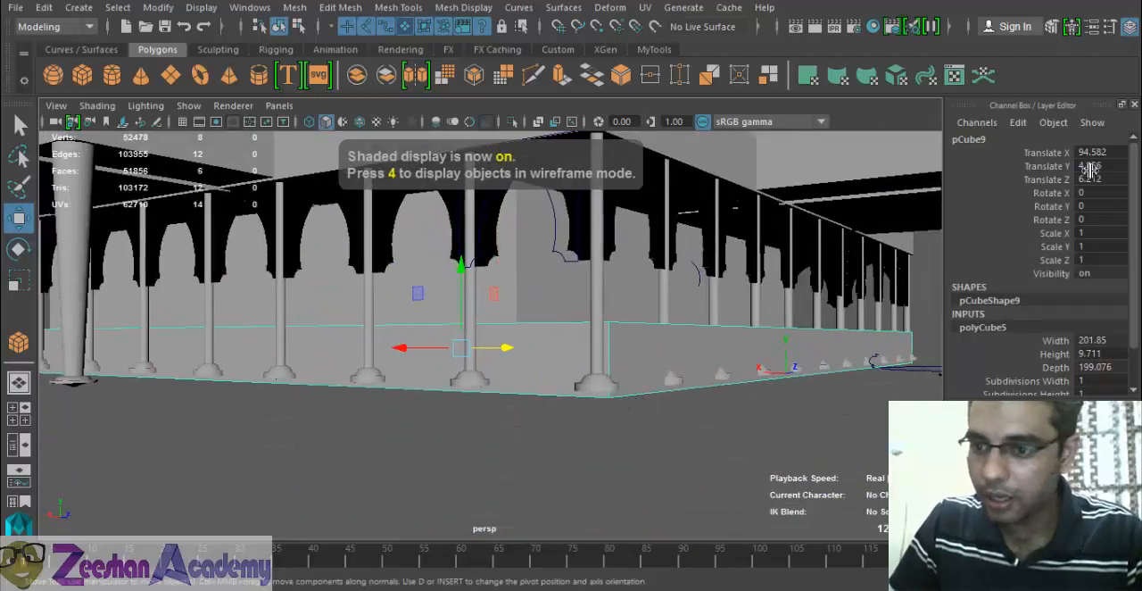
{"action": "double_click", "coordinate": [1090, 354]}
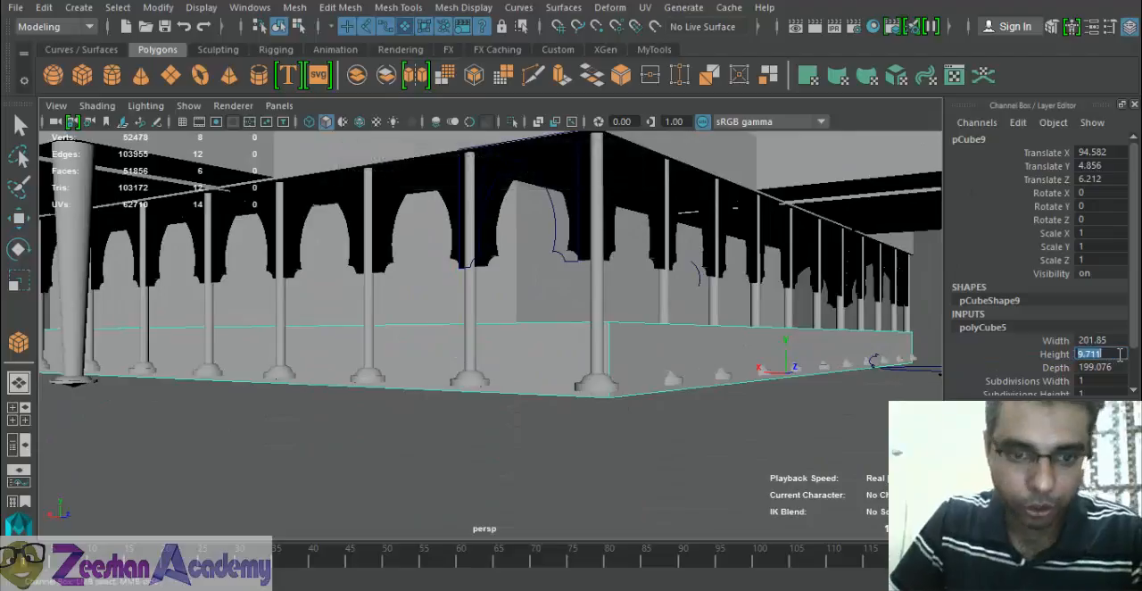
{"action": "key", "text": "Return"}
{"action": "left_click_drag", "start_coordinate": [681, 384], "coordinate": [631, 378], "text": "alt"}
{"action": "key", "text": "w"}
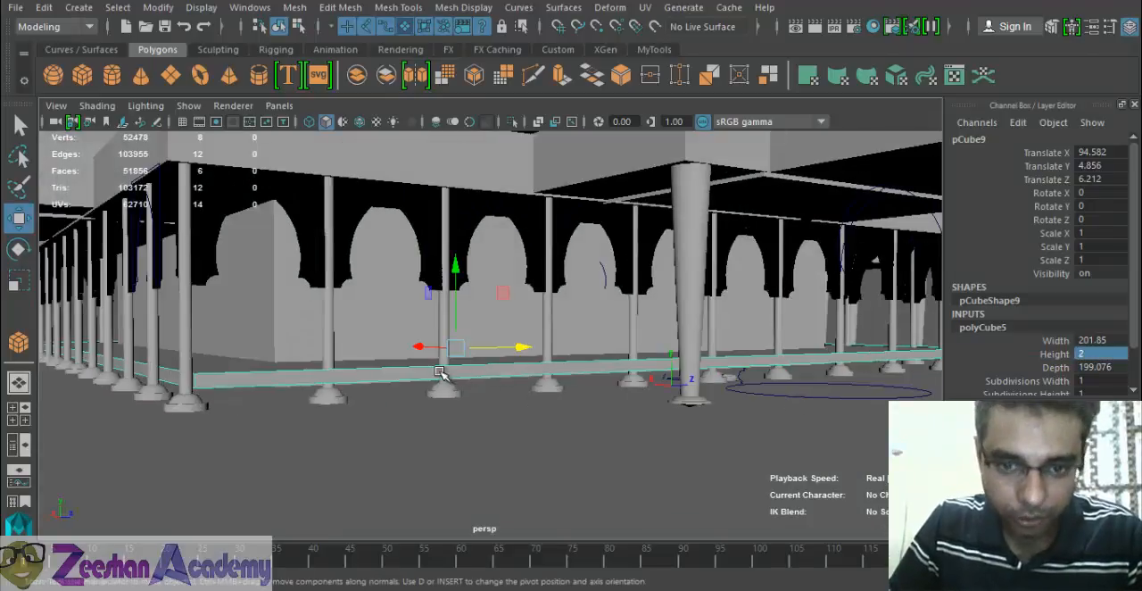
- Lower the floor slab beneath the column bases, to about Y -1.26
{"action": "left_click_drag", "start_coordinate": [442, 374], "coordinate": [610, 369], "text": "alt"}
{"action": "left_click_drag", "start_coordinate": [608, 270], "coordinate": [612, 291]}
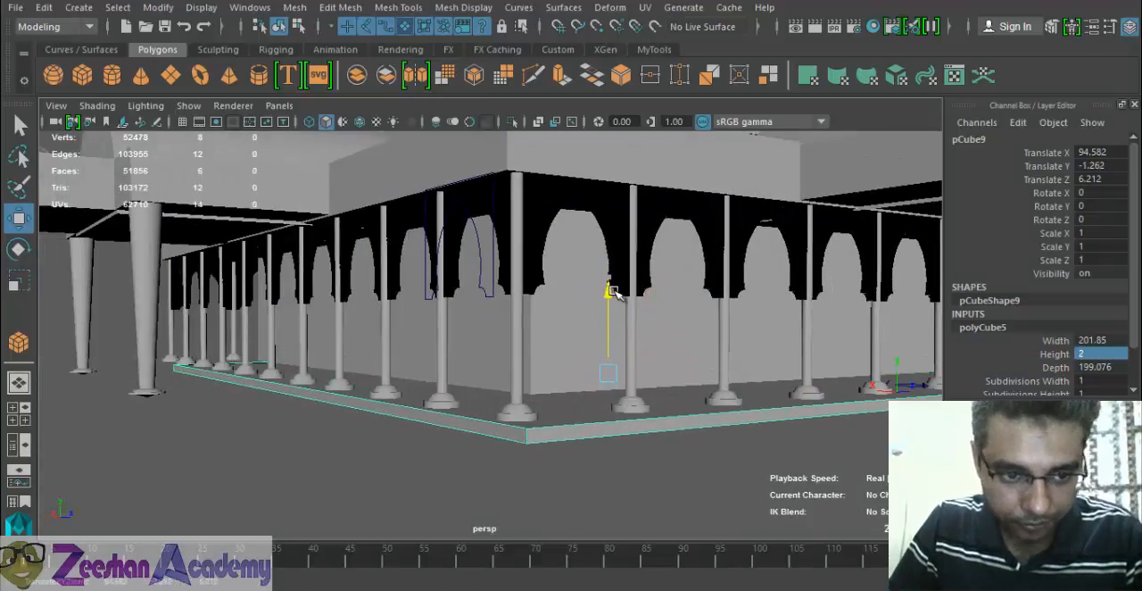
{"action": "left_click_drag", "start_coordinate": [456, 347], "coordinate": [406, 313], "text": "alt"}
{"action": "right_click_drag", "start_coordinate": [429, 335], "coordinate": [544, 414], "text": "alt"}
{"action": "left_click_drag", "start_coordinate": [455, 357], "coordinate": [557, 365], "text": "alt"}
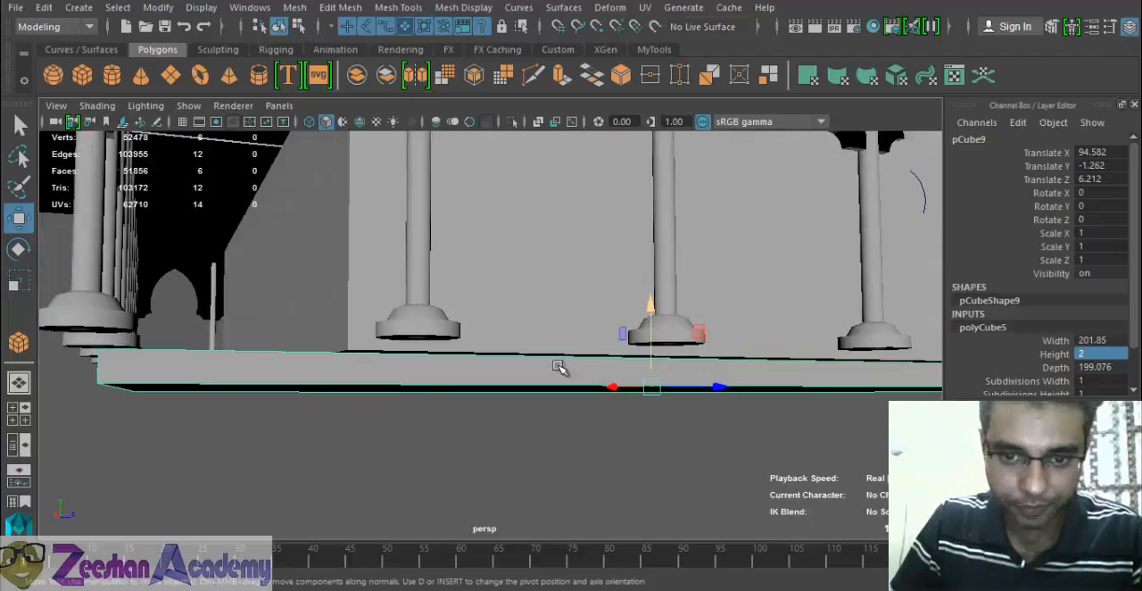
- Raise the floor slab in the side view to about Y 0.125 so its top meets the column bases
{"action": "key", "text": "space"}
{"action": "left_click_drag", "start_coordinate": [612, 317], "coordinate": [669, 323]}
{"action": "key", "text": "4"}
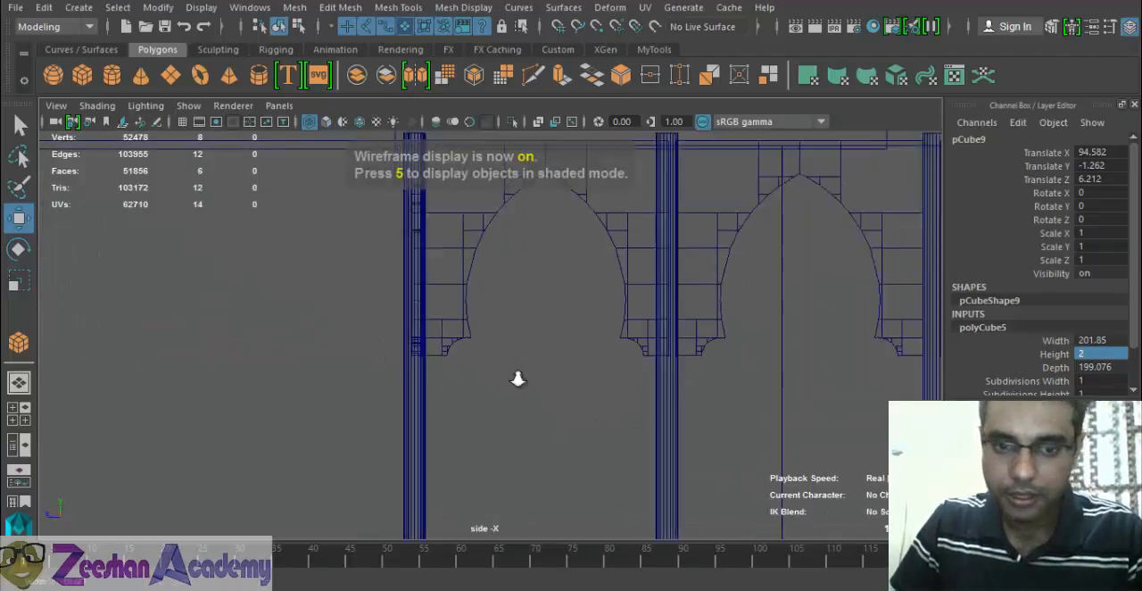
{"action": "middle_click_drag", "start_coordinate": [518, 377], "coordinate": [548, 344], "text": "alt"}
{"action": "right_click_drag", "start_coordinate": [548, 344], "coordinate": [555, 316], "text": "alt"}
{"action": "middle_click_drag", "start_coordinate": [896, 274], "coordinate": [461, 341], "text": "alt"}
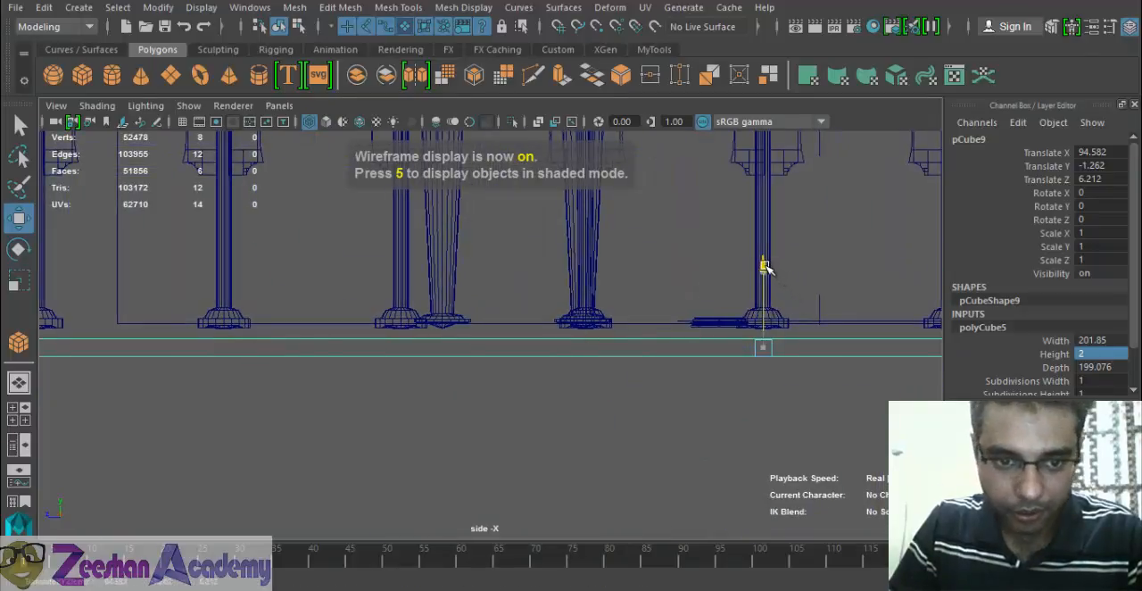
{"action": "left_click_drag", "start_coordinate": [762, 265], "coordinate": [767, 255]}
{"action": "left_click", "coordinate": [477, 375], "text": "alt"}
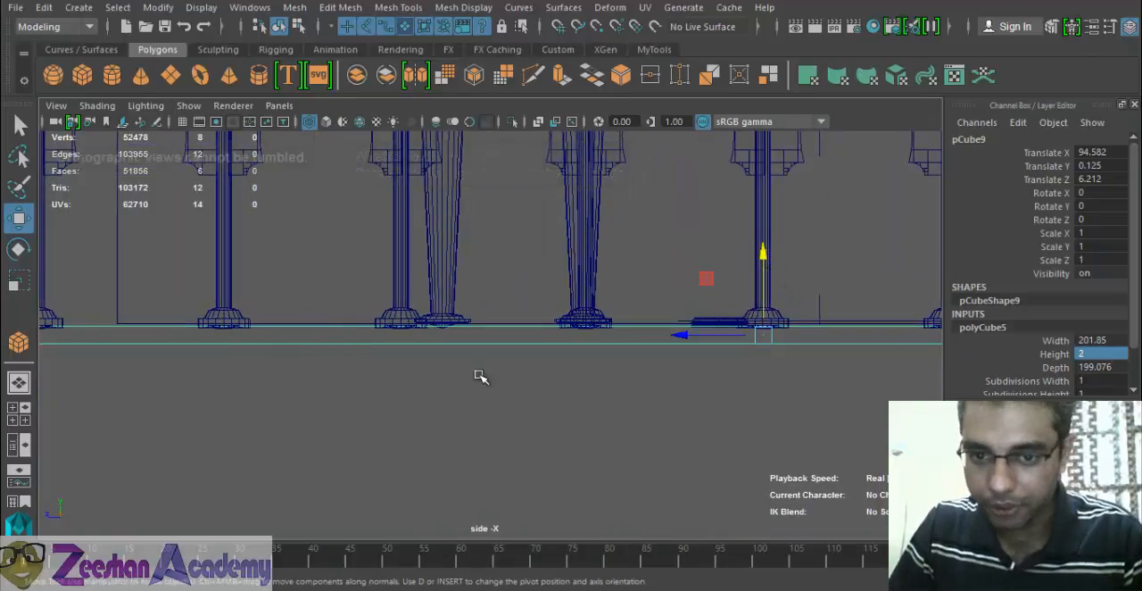
{"action": "middle_click_drag", "start_coordinate": [870, 352], "coordinate": [343, 341], "text": "alt"}
{"action": "middle_click_drag", "start_coordinate": [799, 316], "coordinate": [546, 319], "text": "alt"}
{"action": "middle_click_drag", "start_coordinate": [254, 365], "coordinate": [650, 306], "text": "alt"}
- Set the floor slab's width to 205 after checking its edge at the building's corner
{"action": "key", "text": "space"}
{"action": "left_click_drag", "start_coordinate": [654, 283], "coordinate": [655, 260]}
{"action": "mouse_move", "coordinate": [629, 308]}
{"action": "left_mouse_down", "text": "alt"}
{"action": "mouse_move", "coordinate": [569, 372]}
{"action": "mouse_move", "coordinate": [408, 385]}
{"action": "mouse_move", "coordinate": [464, 389]}
{"action": "left_mouse_up", "text": "alt"}
{"action": "key", "text": "5"}
{"action": "middle_click_drag", "start_coordinate": [464, 389], "coordinate": [529, 398], "text": "alt"}
{"action": "left_click_drag", "start_coordinate": [529, 398], "coordinate": [715, 321], "text": "alt"}
{"action": "key", "text": "alt+Tab"}
{"action": "key", "text": "alt+Tab"}
{"action": "key", "text": "space"}
{"action": "key", "text": "r"}
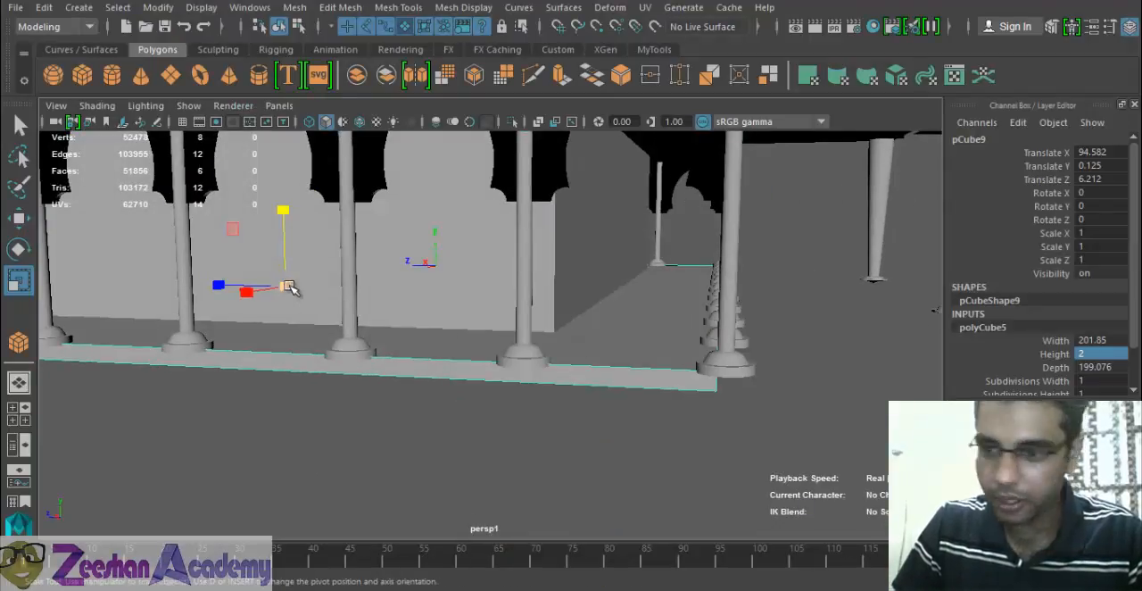
{"action": "middle_click_drag", "start_coordinate": [365, 314], "coordinate": [420, 333], "text": "alt"}
{"action": "double_click", "coordinate": [1094, 340]}
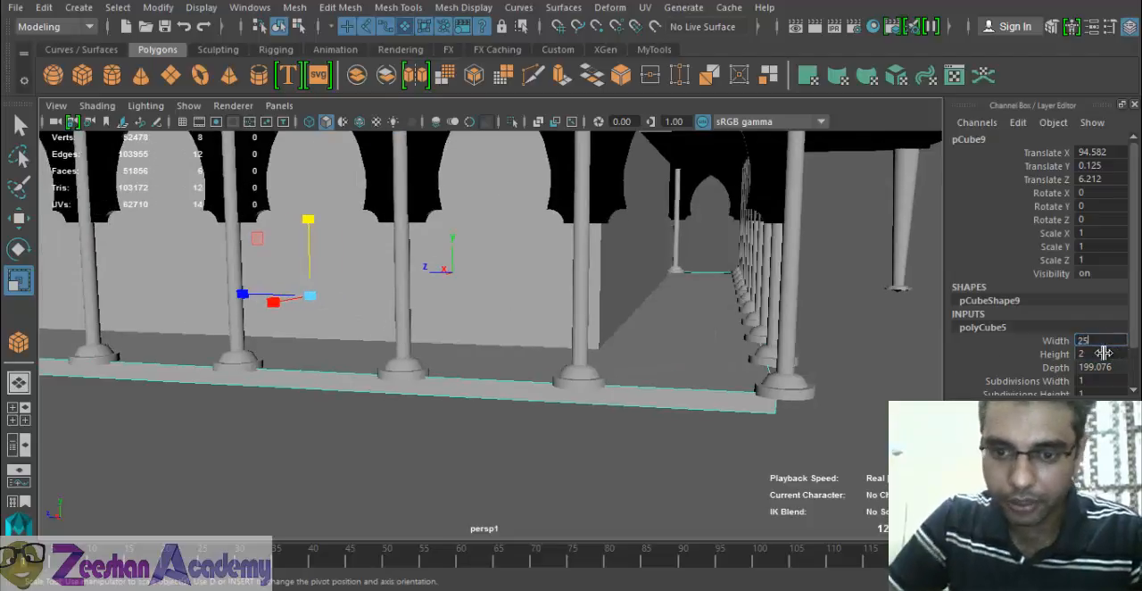
{"action": "type", "text": "205"}
{"action": "key", "text": "Return"}
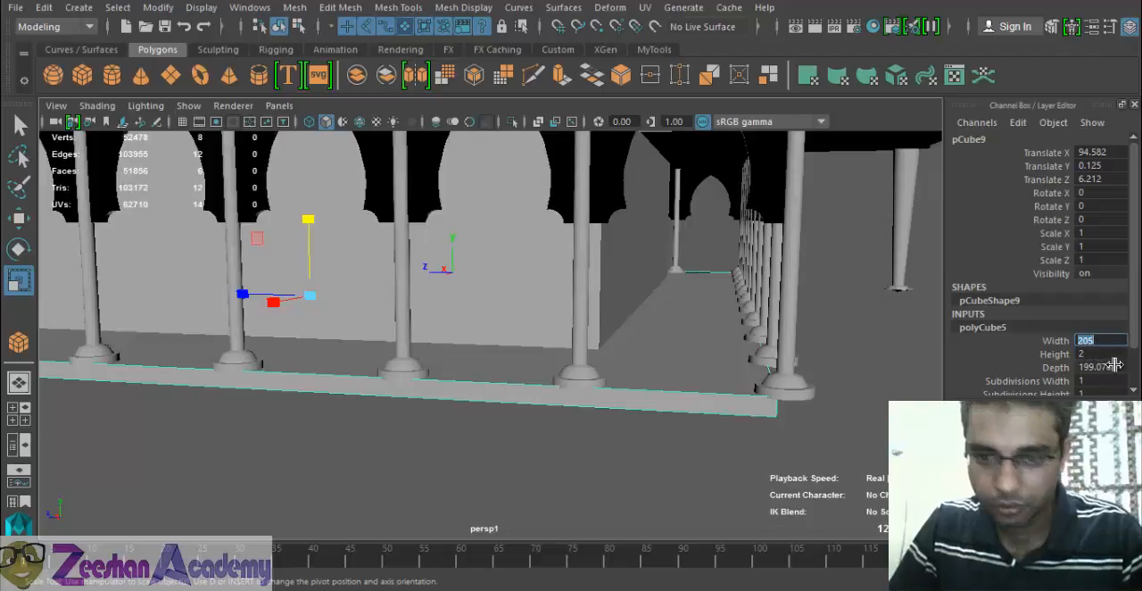
- Move the slab's end vertices outward in the side view so both ends extend past the outermost column bases
{"action": "left_click_drag", "start_coordinate": [769, 422], "coordinate": [422, 404], "text": "alt"}
{"action": "key", "text": "space"}
{"action": "left_click_drag", "start_coordinate": [391, 351], "coordinate": [457, 351]}
{"action": "middle_click_drag", "start_coordinate": [457, 351], "coordinate": [245, 388], "text": "alt"}
{"action": "middle_click_drag", "start_coordinate": [892, 360], "coordinate": [529, 376], "text": "alt"}
{"action": "right_click_drag", "start_coordinate": [444, 346], "coordinate": [389, 135]}
{"action": "left_click_drag", "start_coordinate": [404, 291], "coordinate": [532, 390]}
{"action": "key", "text": "w"}
{"action": "left_click_drag", "start_coordinate": [391, 345], "coordinate": [428, 352]}
{"action": "middle_click_drag", "start_coordinate": [513, 377], "coordinate": [937, 393], "text": "alt"}
{"action": "middle_click_drag", "start_coordinate": [89, 349], "coordinate": [687, 357], "text": "alt"}
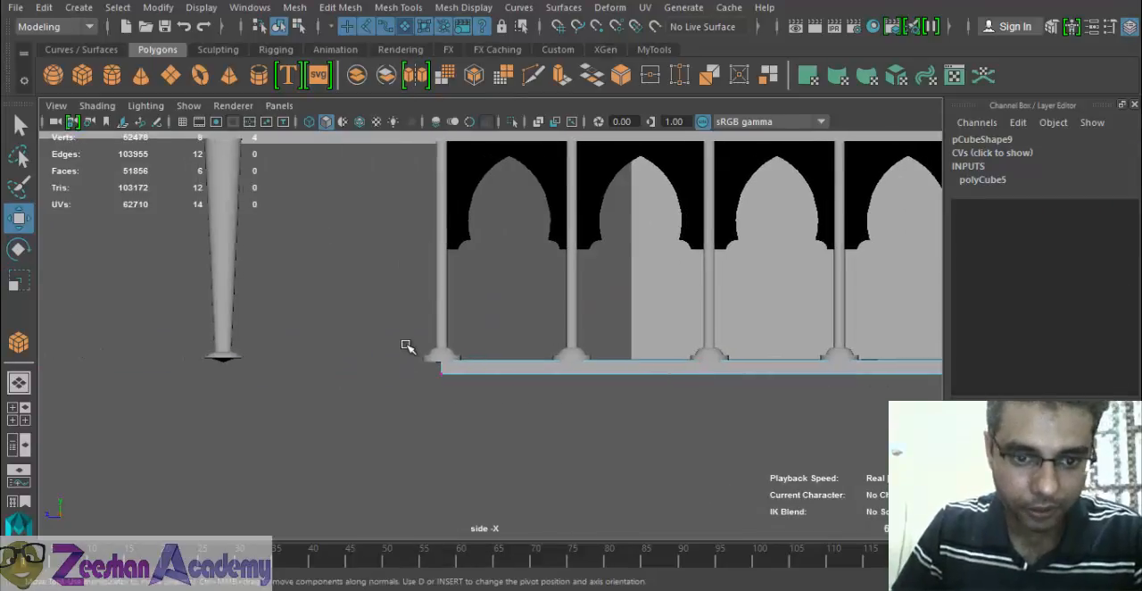
{"action": "left_click_drag", "start_coordinate": [357, 368], "coordinate": [343, 369]}
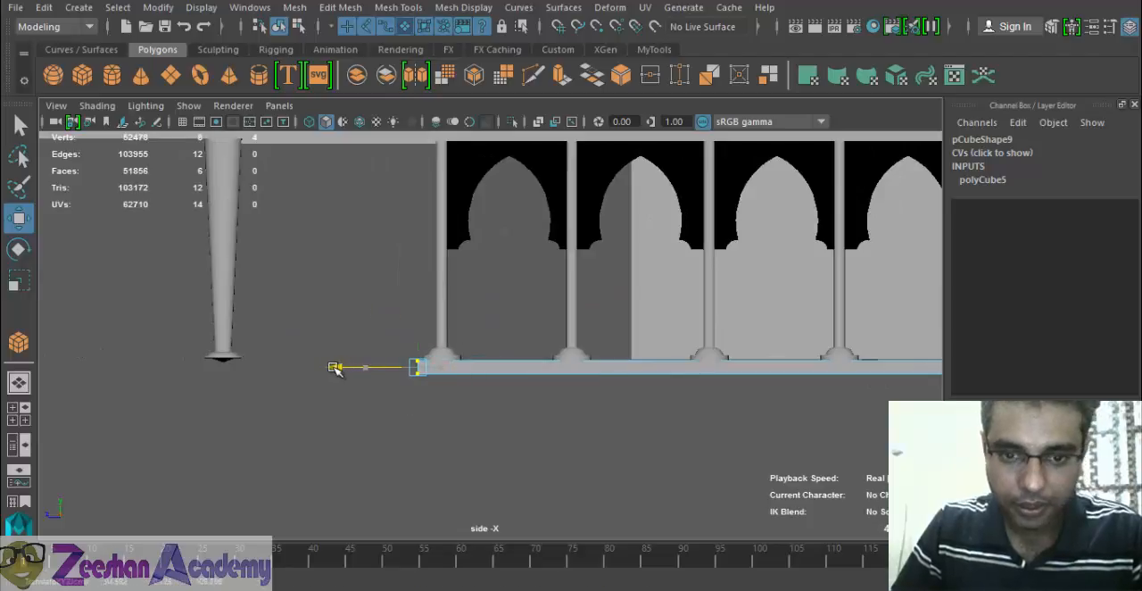
- Adjust the slab's end vertices in the front view so the floor reaches slightly beyond the outer column bases on both ends
{"action": "key", "text": "space"}
{"action": "left_click_drag", "start_coordinate": [597, 311], "coordinate": [584, 430]}
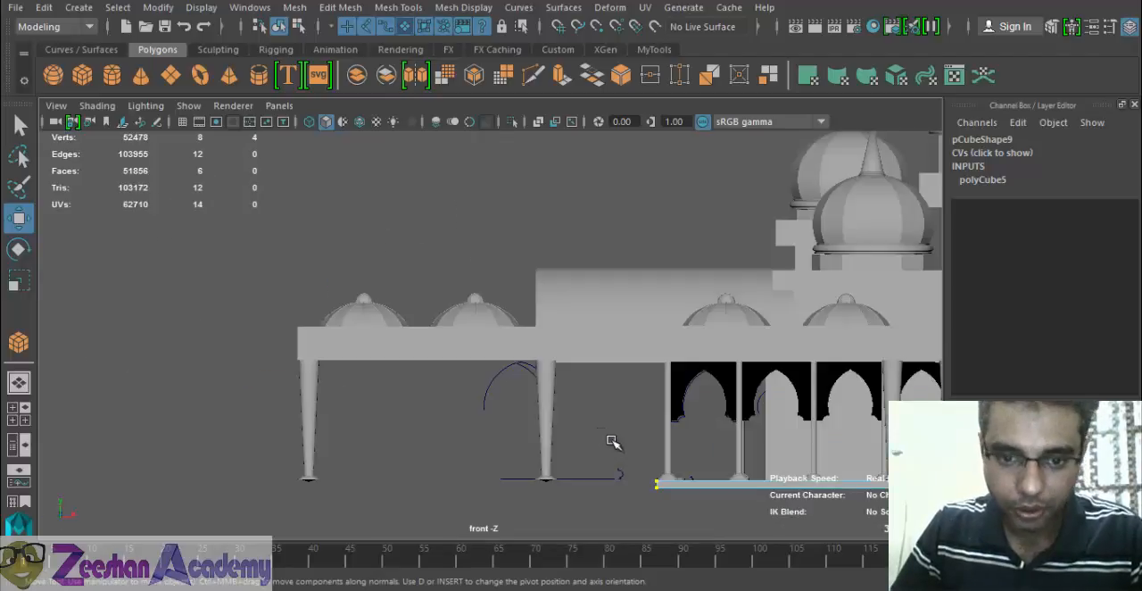
{"action": "middle_click_drag", "start_coordinate": [478, 415], "coordinate": [405, 372], "text": "alt"}
{"action": "right_click_drag", "start_coordinate": [668, 336], "coordinate": [711, 444], "text": "alt"}
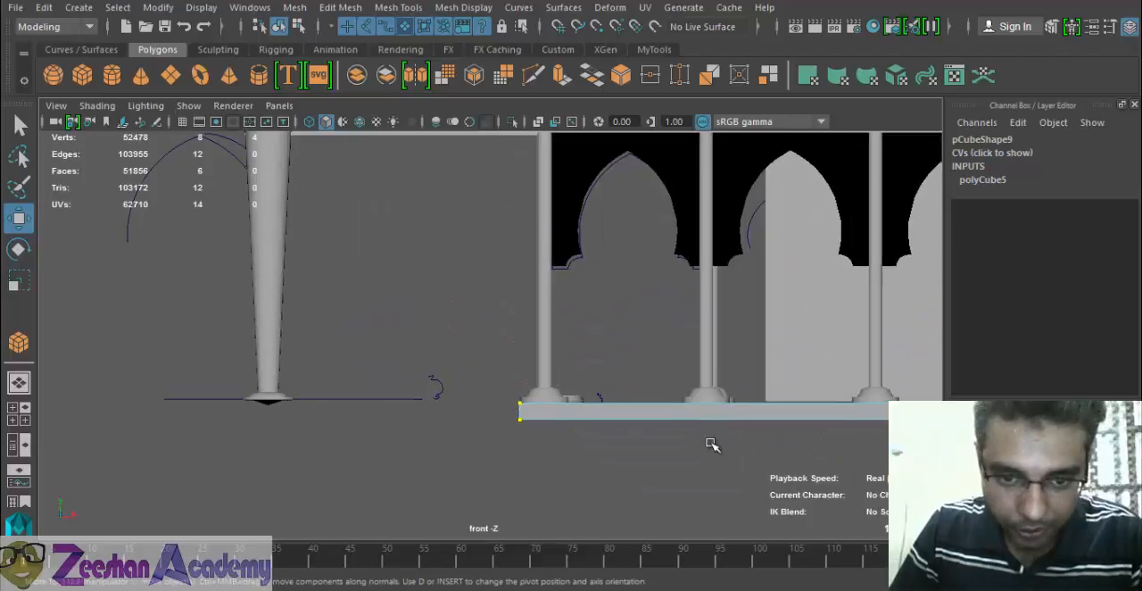
{"action": "left_click_drag", "start_coordinate": [610, 412], "coordinate": [595, 412]}
{"action": "middle_click_drag", "start_coordinate": [628, 413], "coordinate": [446, 413], "text": "alt"}
{"action": "right_click_drag", "start_coordinate": [446, 414], "coordinate": [405, 446], "text": "alt"}
{"action": "middle_click_drag", "start_coordinate": [405, 453], "coordinate": [201, 456], "text": "alt"}
{"action": "middle_click_drag", "start_coordinate": [821, 392], "coordinate": [276, 384], "text": "alt"}
{"action": "right_click_drag", "start_coordinate": [379, 352], "coordinate": [415, 360], "text": "alt"}
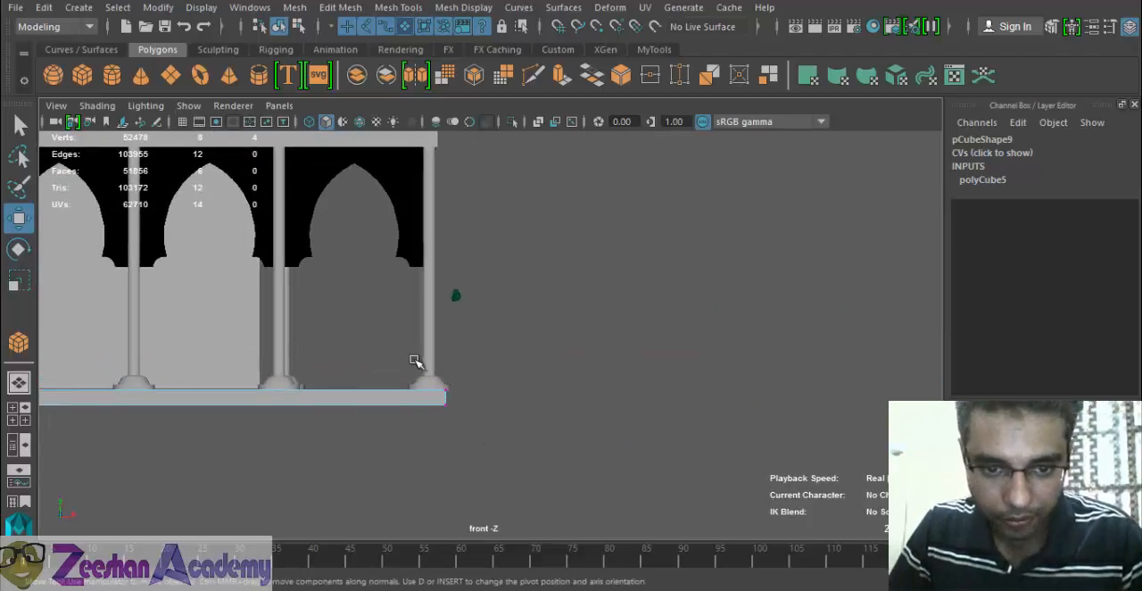
{"action": "left_click_drag", "start_coordinate": [517, 398], "coordinate": [486, 361]}
- Return the slab to object mode and insert two edge loops across it to mark off the side porches' width
{"action": "key", "text": "space"}
{"action": "left_click_drag", "start_coordinate": [510, 440], "coordinate": [419, 394], "text": "alt"}
{"action": "right_click_drag", "start_coordinate": [419, 394], "coordinate": [538, 390], "text": "alt"}
{"action": "middle_click_drag", "start_coordinate": [538, 390], "coordinate": [638, 392], "text": "alt"}
{"action": "right_click_drag", "start_coordinate": [269, 386], "coordinate": [349, 118]}
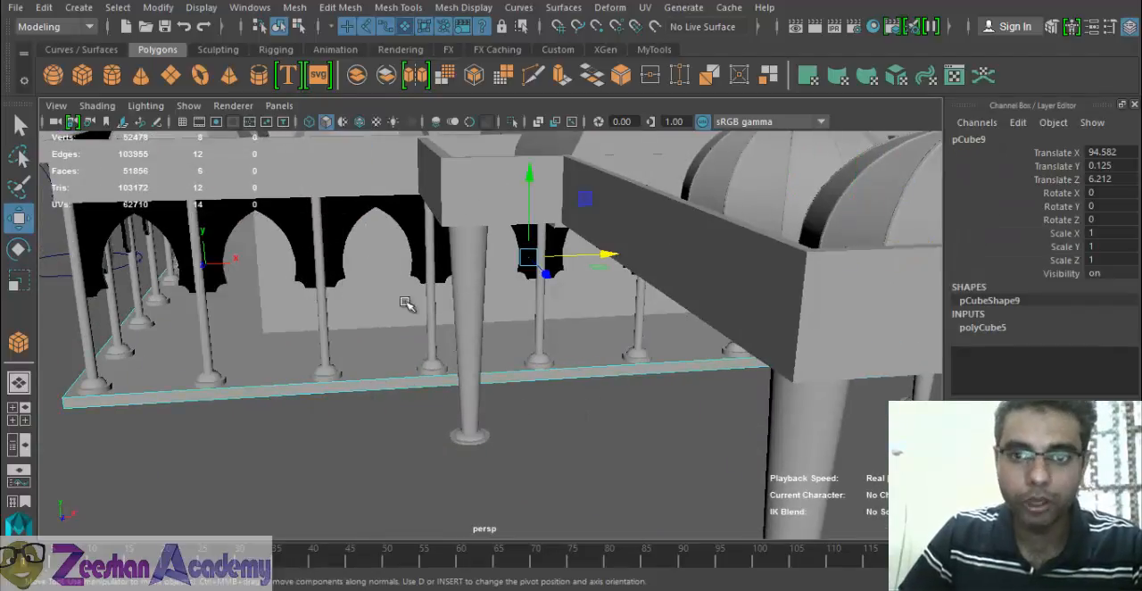
{"action": "left_click", "coordinate": [652, 49]}
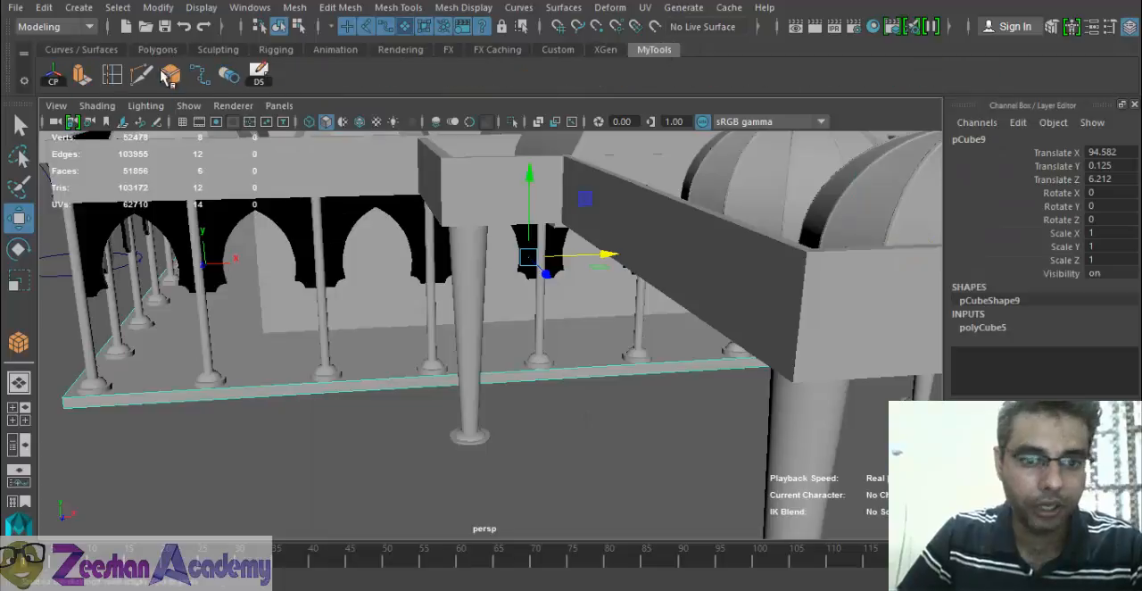
{"action": "left_click", "coordinate": [111, 75]}
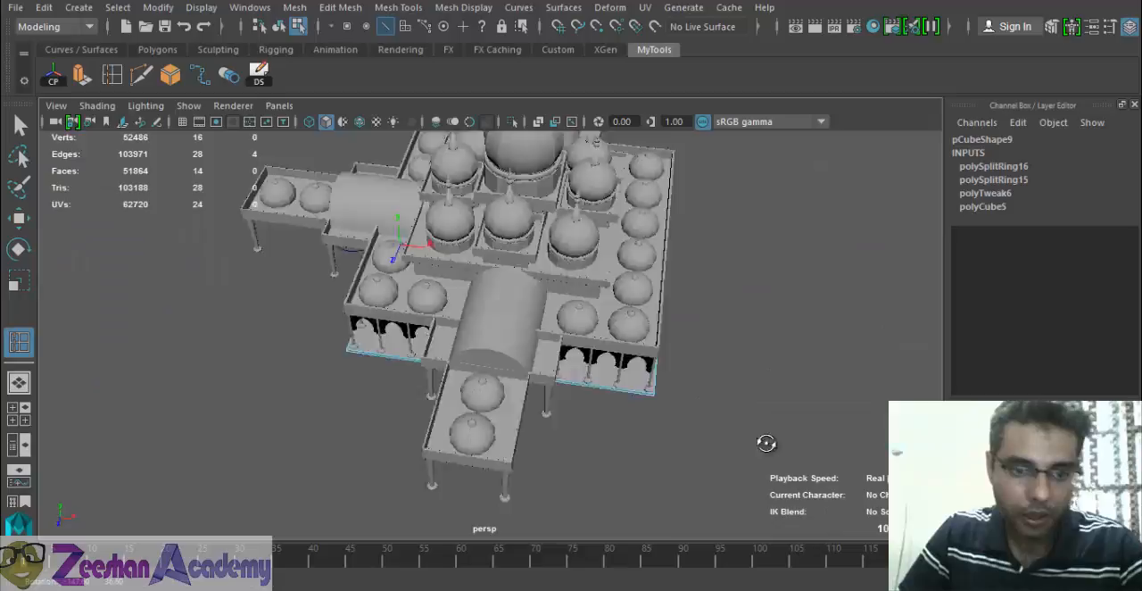
{"action": "left_click_drag", "start_coordinate": [767, 444], "coordinate": [852, 418], "text": "alt"}
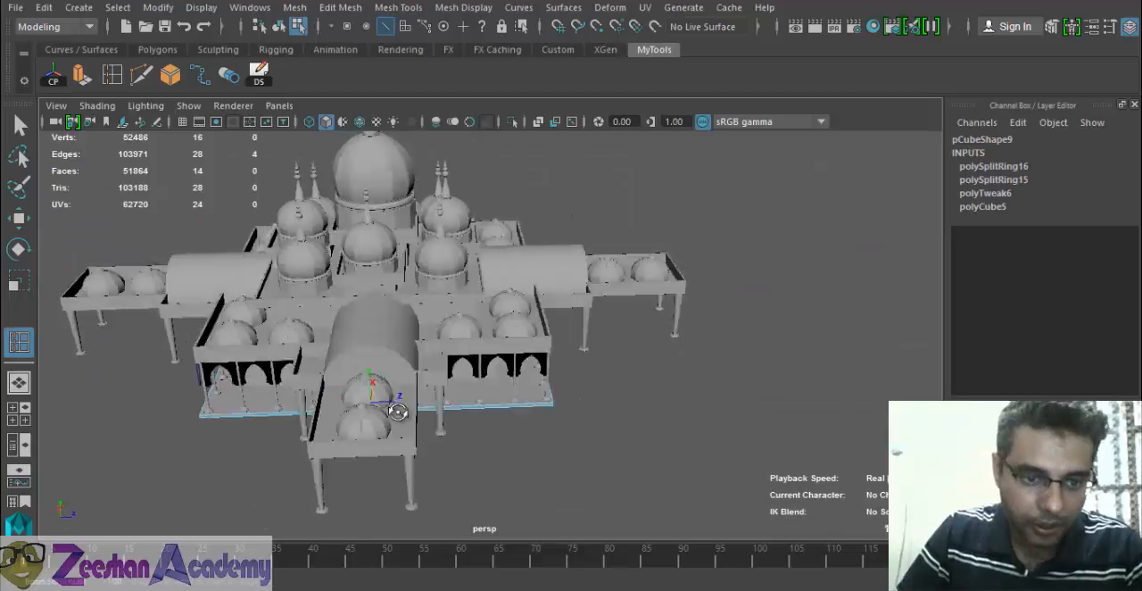
- Insert two more edge loops across the slab, near the columns bordering the front porch
{"action": "left_click_drag", "start_coordinate": [398, 410], "coordinate": [444, 431], "text": "alt"}
{"action": "middle_click_drag", "start_coordinate": [443, 431], "coordinate": [571, 432], "text": "alt"}
{"action": "scroll", "coordinate": [424, 442], "scroll_direction": "up", "scroll_amount": 4}
{"action": "scroll", "coordinate": [446, 439], "scroll_direction": "up", "scroll_amount": 3}
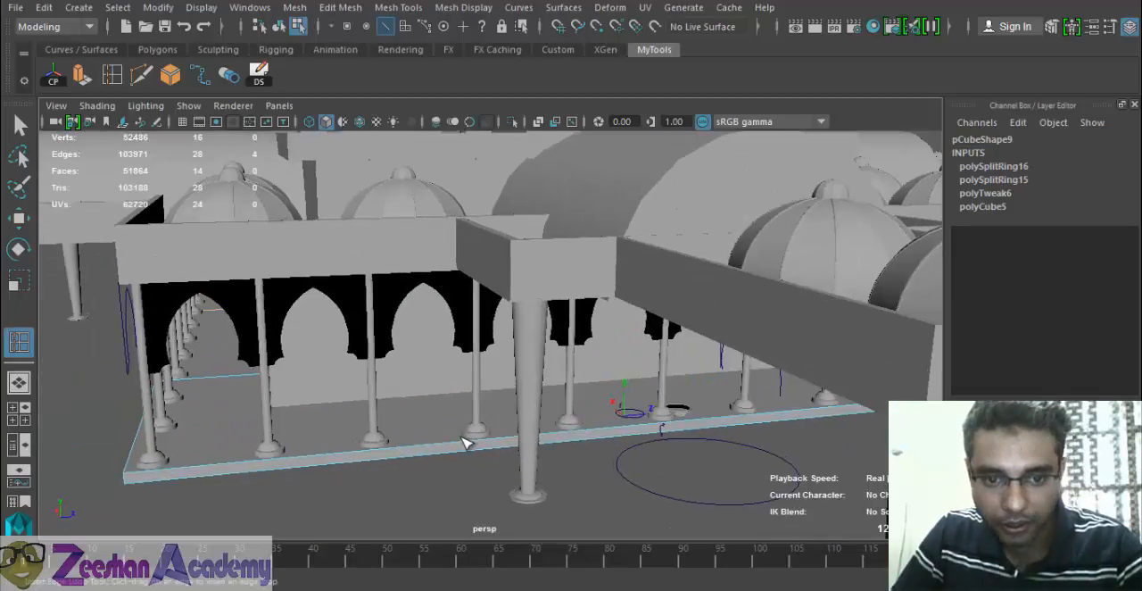
{"action": "left_click", "coordinate": [471, 446], "text": "ctrl"}
{"action": "left_click_drag", "start_coordinate": [645, 423], "coordinate": [543, 412], "text": "alt"}
{"action": "left_click", "coordinate": [532, 386]}
- Extrude the slab's side face below the front porch outward by about 33.9
{"action": "key", "text": "q"}
{"action": "right_click", "coordinate": [513, 141]}
{"action": "right_click_drag", "start_coordinate": [508, 198], "coordinate": [509, 192]}
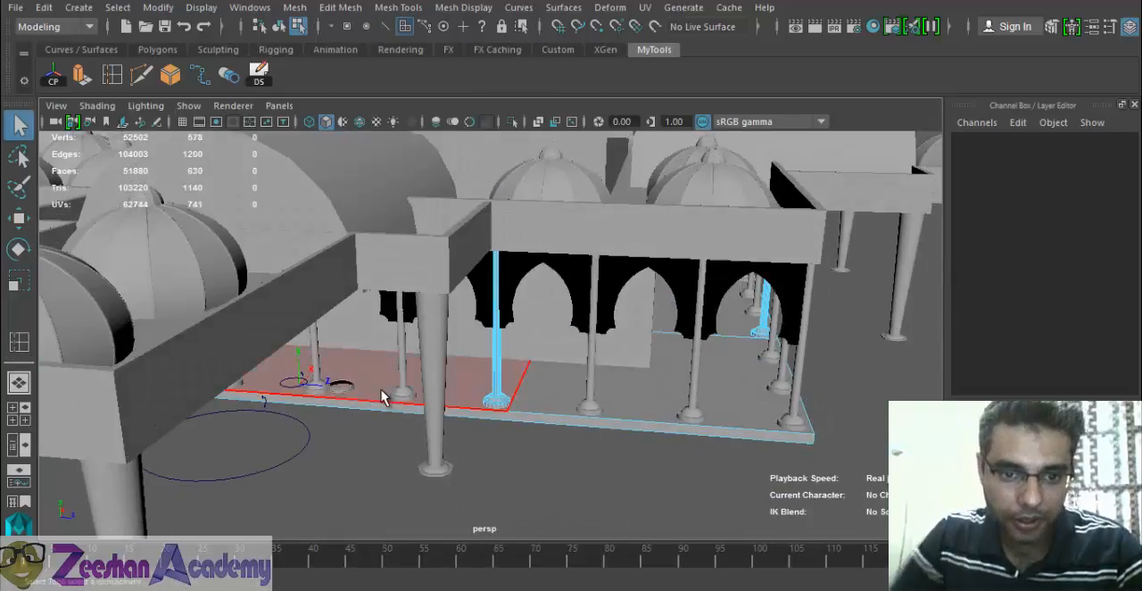
{"action": "left_click", "coordinate": [372, 405]}
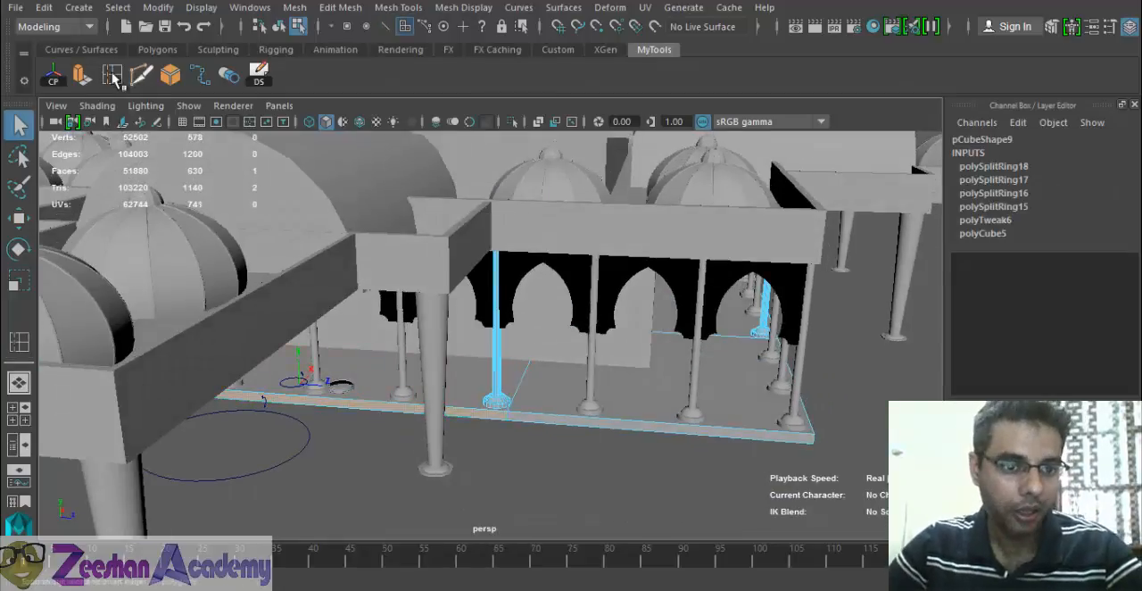
{"action": "left_click", "coordinate": [78, 76]}
{"action": "left_click_drag", "start_coordinate": [406, 406], "coordinate": [123, 465], "text": "alt"}
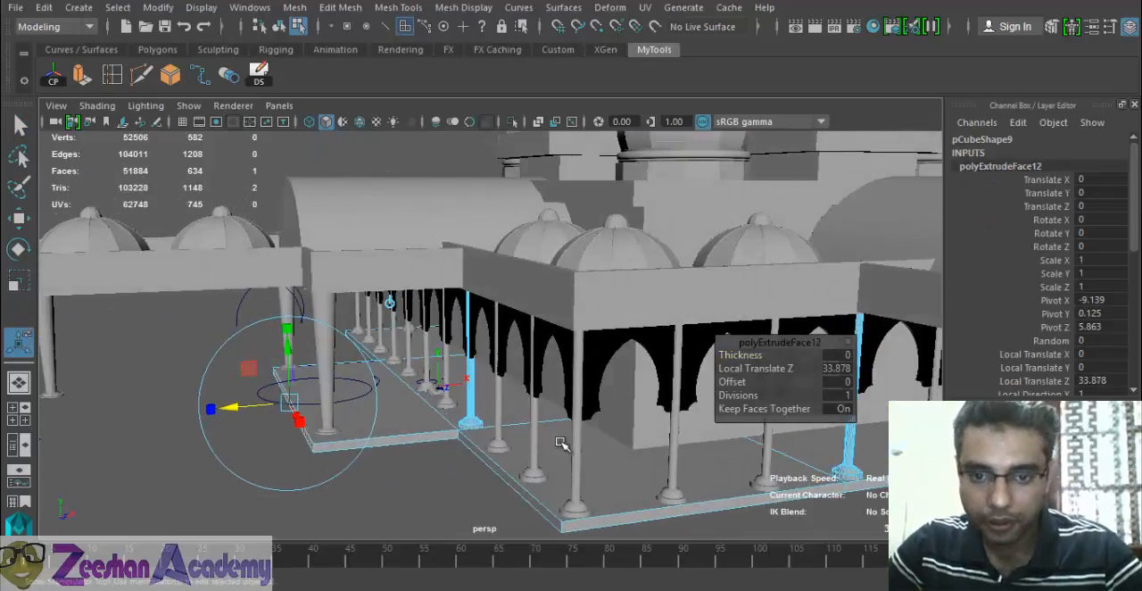
- Extrude the slab's edge face below one side porch outward by about 33
{"action": "middle_click_drag", "start_coordinate": [857, 486], "coordinate": [681, 420], "text": "alt"}
{"action": "left_click", "coordinate": [648, 393]}
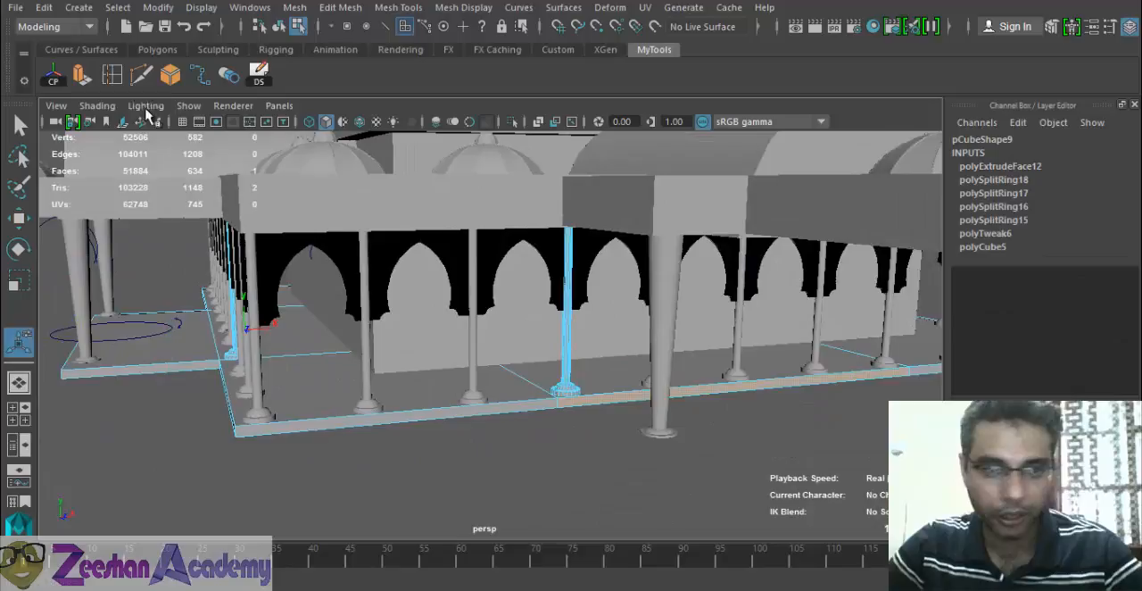
{"action": "left_click", "coordinate": [79, 76]}
{"action": "left_click_drag", "start_coordinate": [798, 412], "coordinate": [948, 512], "text": "alt"}
{"action": "middle_click_drag", "start_coordinate": [712, 458], "coordinate": [448, 425], "text": "alt"}
{"action": "left_click_drag", "start_coordinate": [447, 425], "coordinate": [550, 436], "text": "alt"}
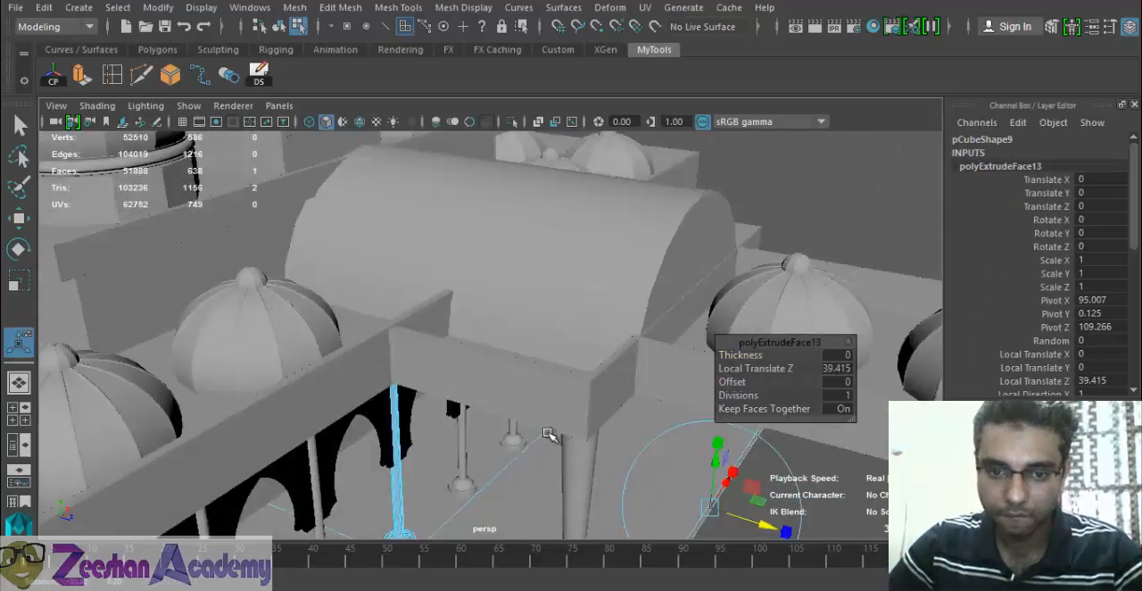
{"action": "middle_click_drag", "start_coordinate": [701, 481], "coordinate": [515, 387], "text": "alt"}
{"action": "left_click_drag", "start_coordinate": [515, 387], "coordinate": [604, 382], "text": "alt"}
- Extrude the slab's edge face below the opposite side porch outward by about 34.6
{"action": "middle_click_drag", "start_coordinate": [334, 283], "coordinate": [395, 365], "text": "alt"}
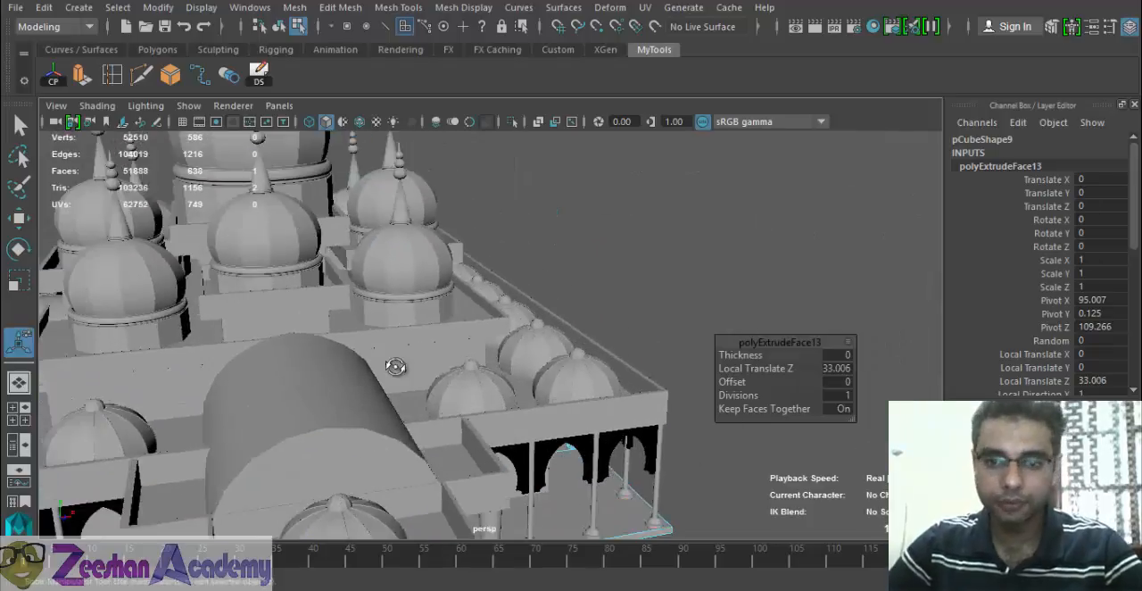
{"action": "left_click_drag", "start_coordinate": [395, 365], "coordinate": [746, 363], "text": "alt"}
{"action": "middle_click_drag", "start_coordinate": [789, 271], "coordinate": [434, 272], "text": "alt"}
{"action": "left_click_drag", "start_coordinate": [433, 272], "coordinate": [286, 334], "text": "alt"}
{"action": "middle_click_drag", "start_coordinate": [481, 362], "coordinate": [214, 334], "text": "alt"}
{"action": "left_click_drag", "start_coordinate": [643, 284], "coordinate": [558, 250], "text": "alt"}
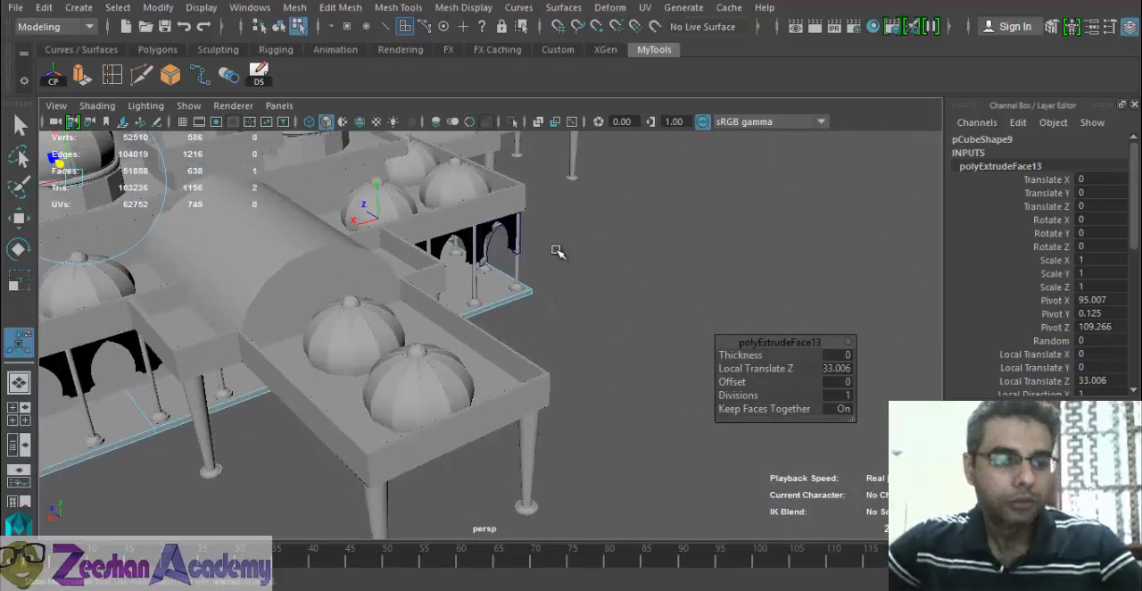
{"action": "left_click_drag", "start_coordinate": [297, 334], "coordinate": [166, 348], "text": "alt"}
{"action": "middle_click_drag", "start_coordinate": [335, 496], "coordinate": [297, 309], "text": "alt"}
{"action": "left_click_drag", "start_coordinate": [298, 309], "coordinate": [273, 268], "text": "alt"}
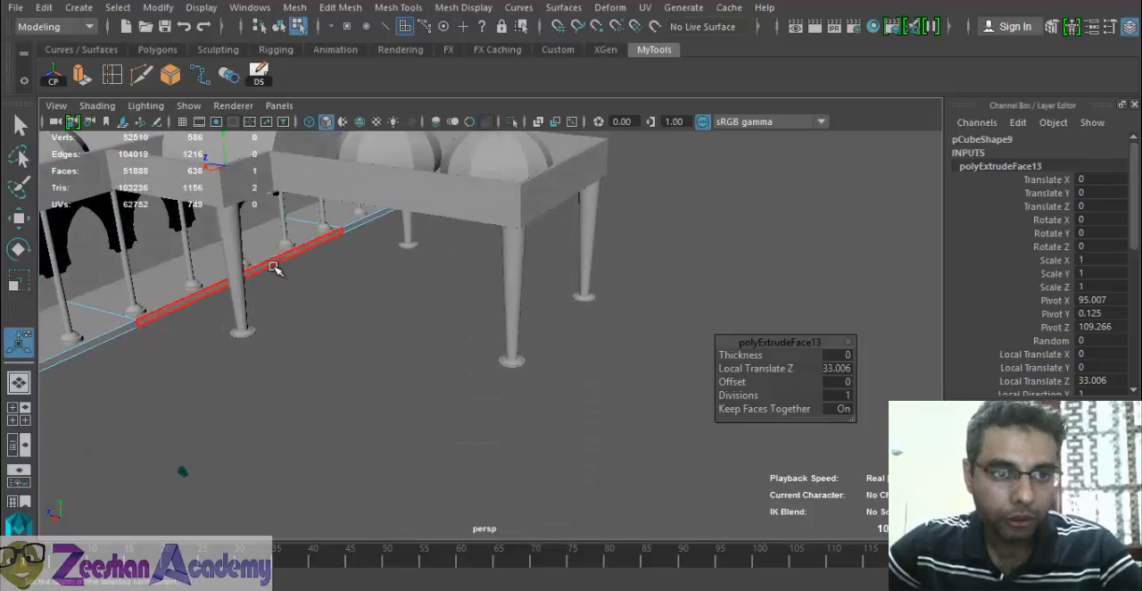
{"action": "left_click", "coordinate": [273, 268]}
{"action": "left_click", "coordinate": [81, 76]}
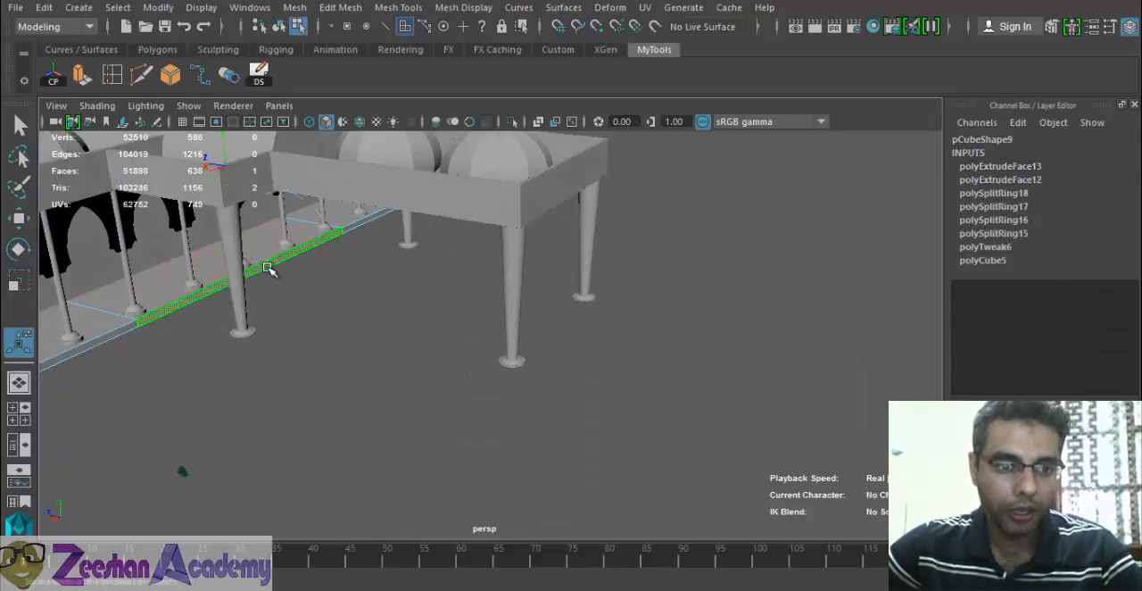
{"action": "left_click_drag", "start_coordinate": [299, 282], "coordinate": [303, 314]}
{"action": "right_click_drag", "start_coordinate": [302, 141], "coordinate": [333, 145]}
- Leave the slab's face editing for object mode and examine the extended floor around the whole mosque
{"action": "key", "text": "alt+Tab"}
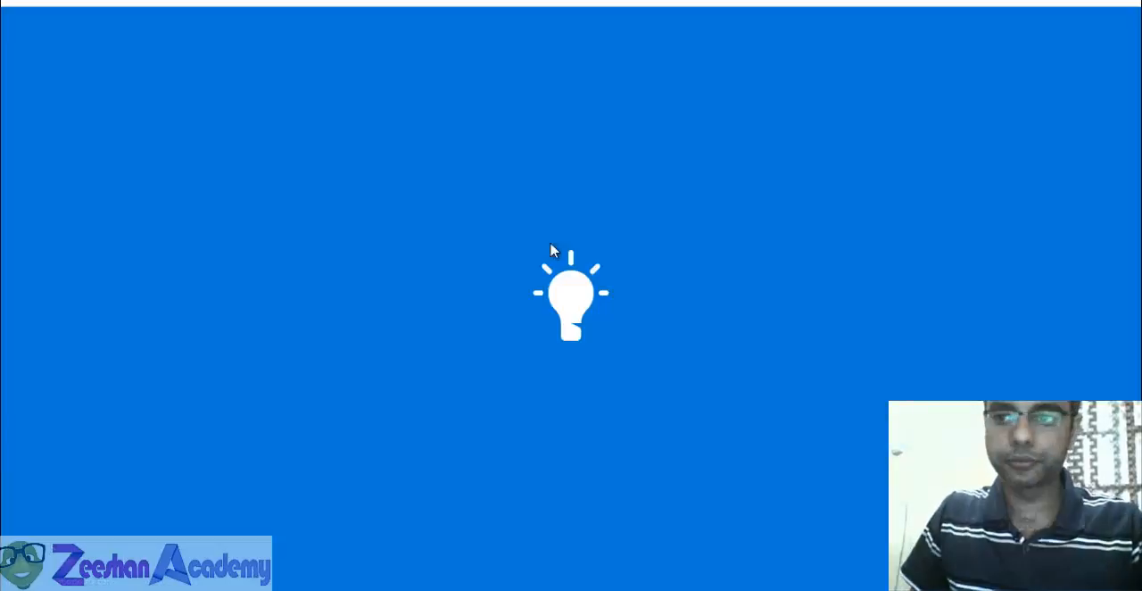
{"action": "left_click", "coordinate": [1122, 3]}
{"action": "left_click_drag", "start_coordinate": [207, 295], "coordinate": [528, 307], "text": "alt"}
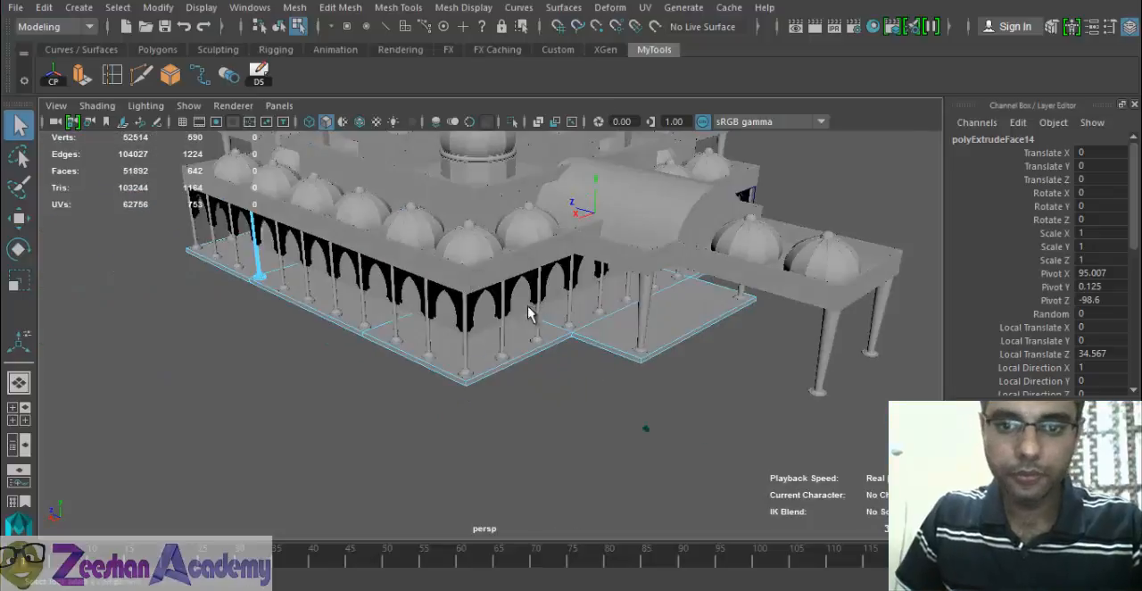
{"action": "right_click_drag", "start_coordinate": [606, 309], "coordinate": [669, 111]}
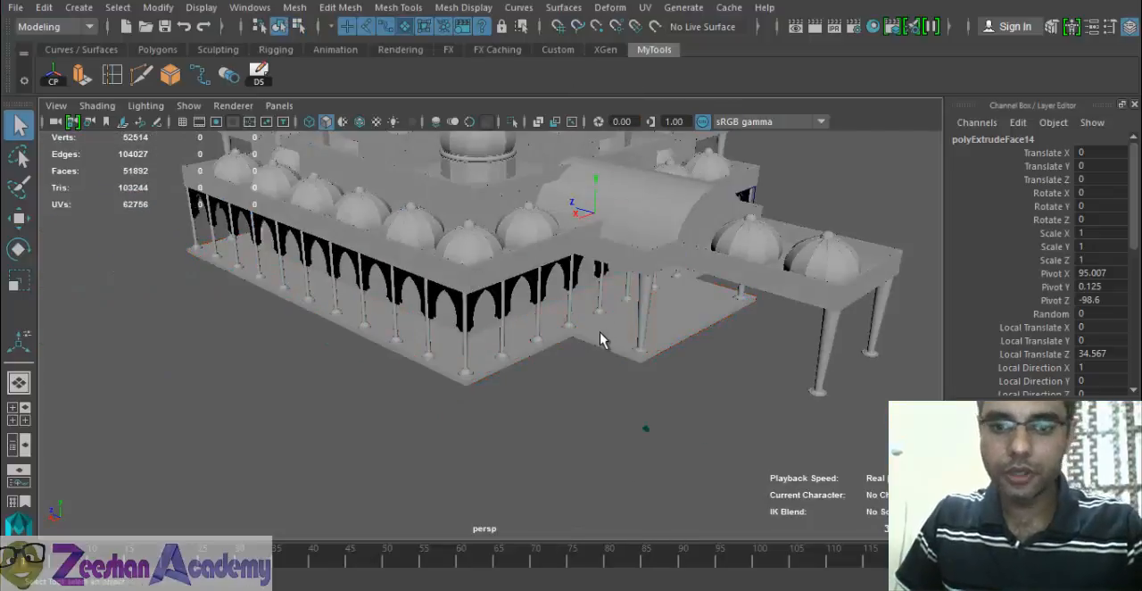
{"action": "left_click", "coordinate": [600, 332]}
{"action": "scroll", "coordinate": [600, 373], "scroll_direction": "down", "scroll_amount": 3}
{"action": "left_click_drag", "start_coordinate": [660, 394], "coordinate": [482, 349], "text": "alt"}
{"action": "left_click", "coordinate": [740, 453]}
{"action": "scroll", "coordinate": [740, 454], "scroll_direction": "down", "scroll_amount": 3}
{"action": "left_click_drag", "start_coordinate": [737, 442], "coordinate": [532, 357], "text": "alt"}
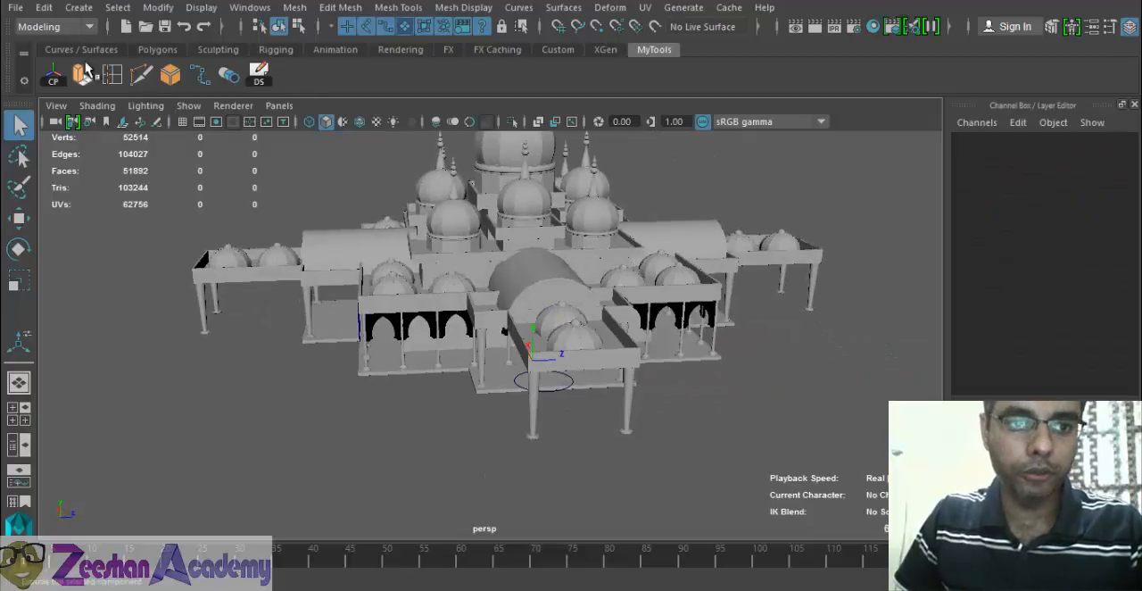
- Create a polygon plane in the top view around the whole mosque, about 539 wide and 477 deep
{"action": "left_click", "coordinate": [157, 49]}
{"action": "left_click", "coordinate": [171, 75]}
{"action": "key", "text": "space"}
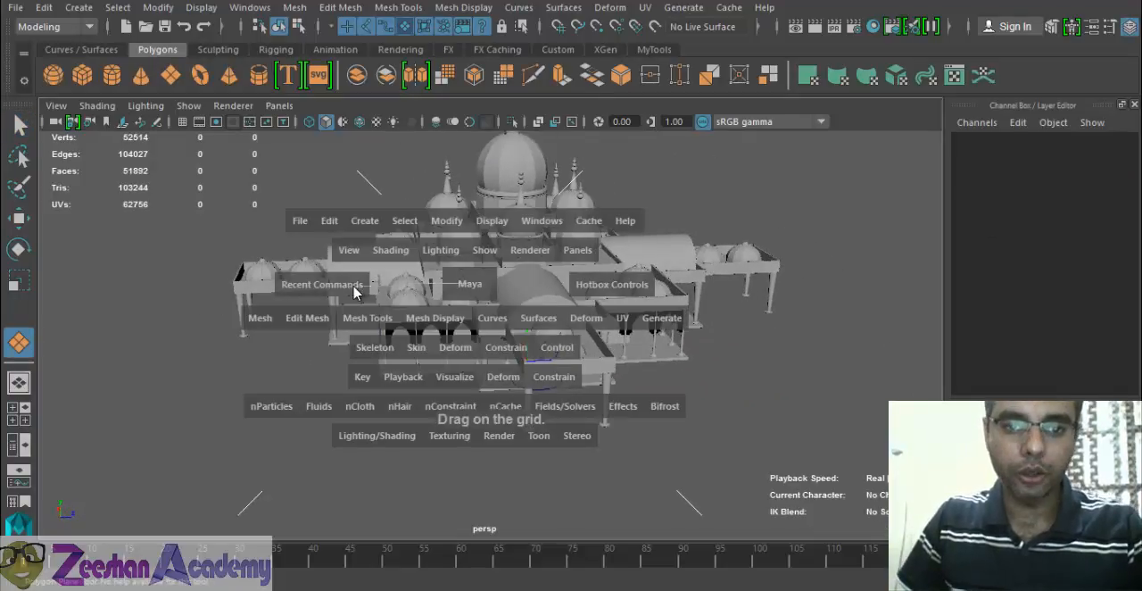
{"action": "left_click_drag", "start_coordinate": [481, 296], "coordinate": [393, 296]}
{"action": "scroll", "coordinate": [535, 310], "scroll_direction": "down", "scroll_amount": 3}
{"action": "left_click_drag", "start_coordinate": [343, 198], "coordinate": [743, 553]}
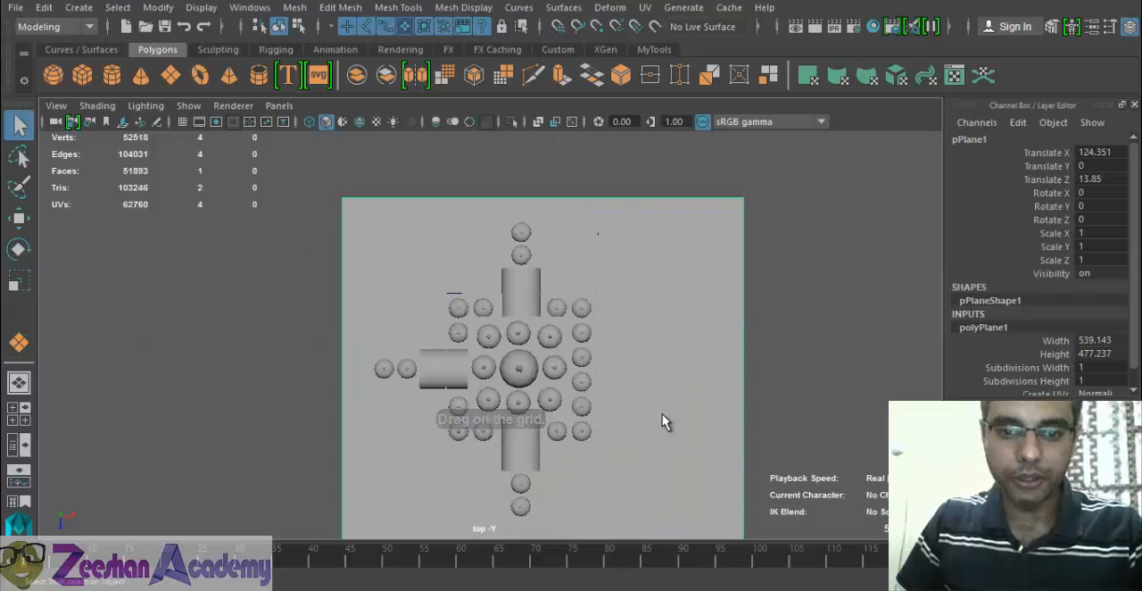
- Lower the ground plane in the front view to the underside of the floor slab, at about Y -0.787
{"action": "key", "text": "space"}
{"action": "left_click_drag", "start_coordinate": [663, 414], "coordinate": [664, 368]}
{"action": "left_click_drag", "start_coordinate": [505, 395], "coordinate": [505, 388], "text": "alt"}
{"action": "key", "text": "space"}
{"action": "left_click_drag", "start_coordinate": [504, 388], "coordinate": [505, 444]}
{"action": "middle_click_drag", "start_coordinate": [582, 393], "coordinate": [593, 380], "text": "alt"}
{"action": "key", "text": "w"}
{"action": "middle_click_drag", "start_coordinate": [418, 405], "coordinate": [522, 356], "text": "alt"}
{"action": "right_click_drag", "start_coordinate": [523, 356], "coordinate": [569, 356], "text": "alt"}
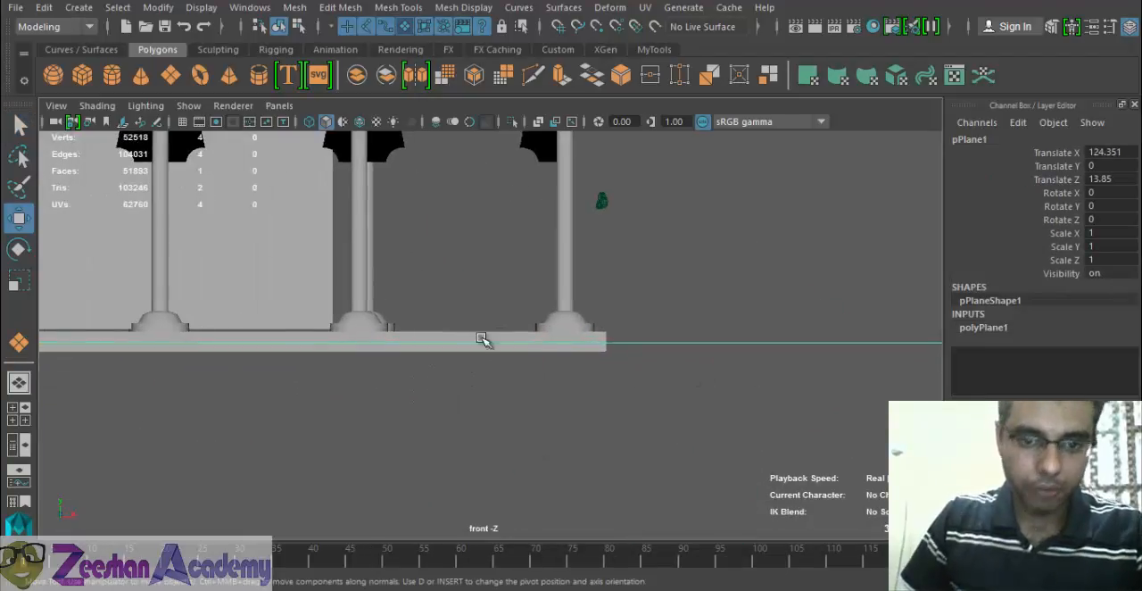
{"action": "right_click_drag", "start_coordinate": [484, 342], "coordinate": [303, 350], "text": "alt"}
{"action": "scroll", "coordinate": [554, 392], "scroll_direction": "up", "scroll_amount": 3}
{"action": "scroll", "coordinate": [437, 368], "scroll_direction": "up", "scroll_amount": 3}
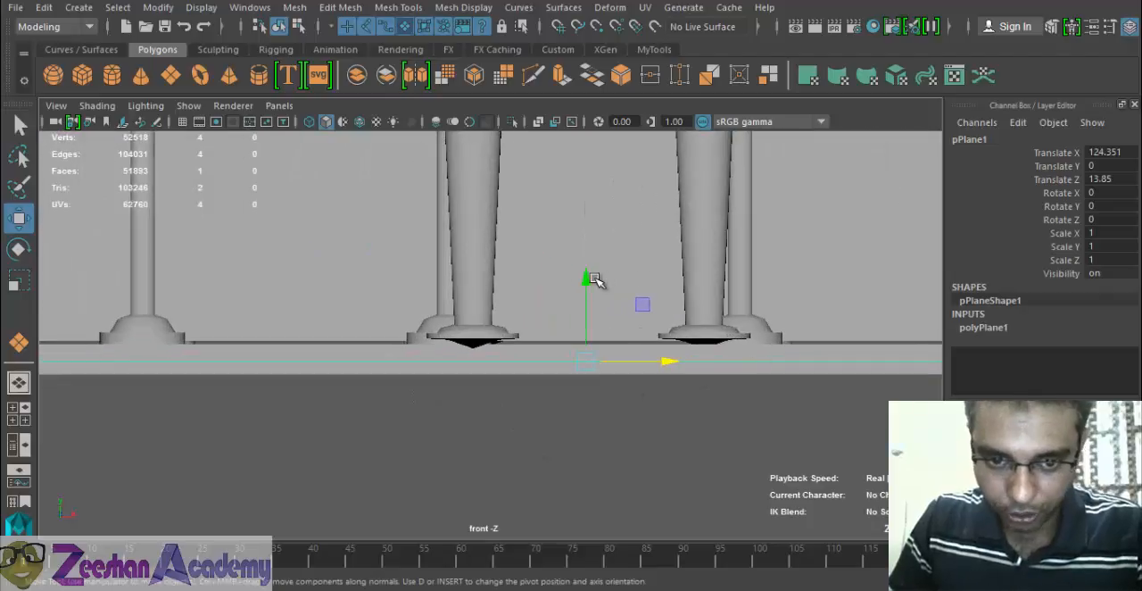
{"action": "left_click_drag", "start_coordinate": [588, 280], "coordinate": [596, 291]}
{"action": "middle_click_drag", "start_coordinate": [629, 305], "coordinate": [403, 298], "text": "alt"}
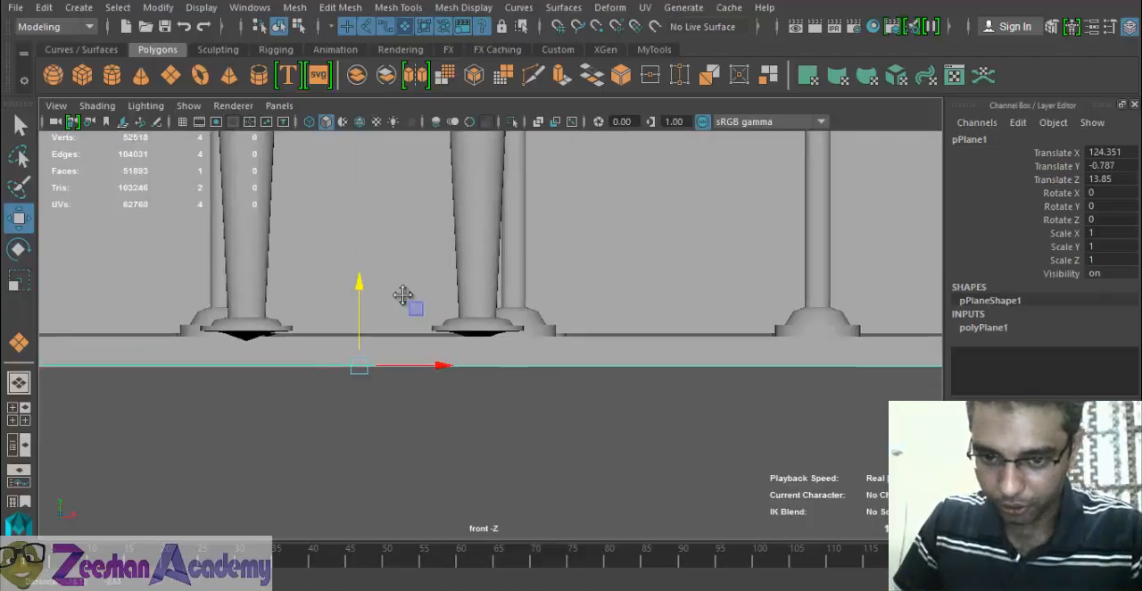
{"action": "right_click_drag", "start_coordinate": [402, 298], "coordinate": [670, 335], "text": "alt"}
{"action": "middle_click_drag", "start_coordinate": [670, 335], "coordinate": [309, 336], "text": "alt"}
{"action": "key", "text": "space"}
{"action": "left_click_drag", "start_coordinate": [307, 334], "coordinate": [428, 333]}
{"action": "right_click_drag", "start_coordinate": [428, 333], "coordinate": [868, 413], "text": "alt"}
{"action": "left_click_drag", "start_coordinate": [613, 423], "coordinate": [642, 415], "text": "alt"}
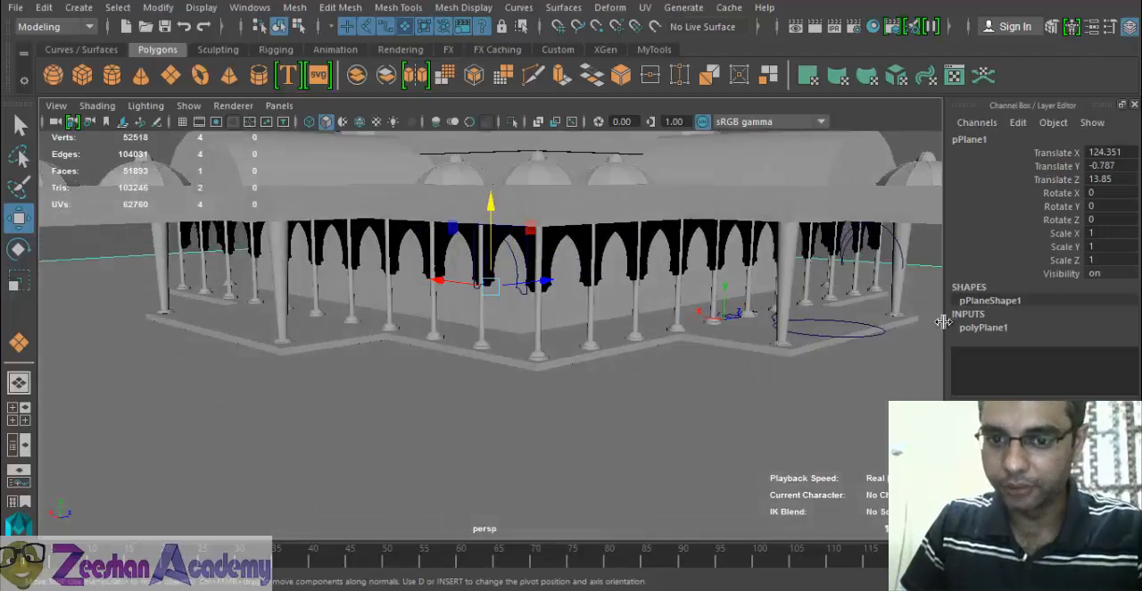
- Deselect the ground plane and save the scene, accepting the student version notice
{"action": "middle_click_drag", "start_coordinate": [918, 321], "coordinate": [661, 364], "text": "alt"}
{"action": "left_click", "coordinate": [783, 239]}
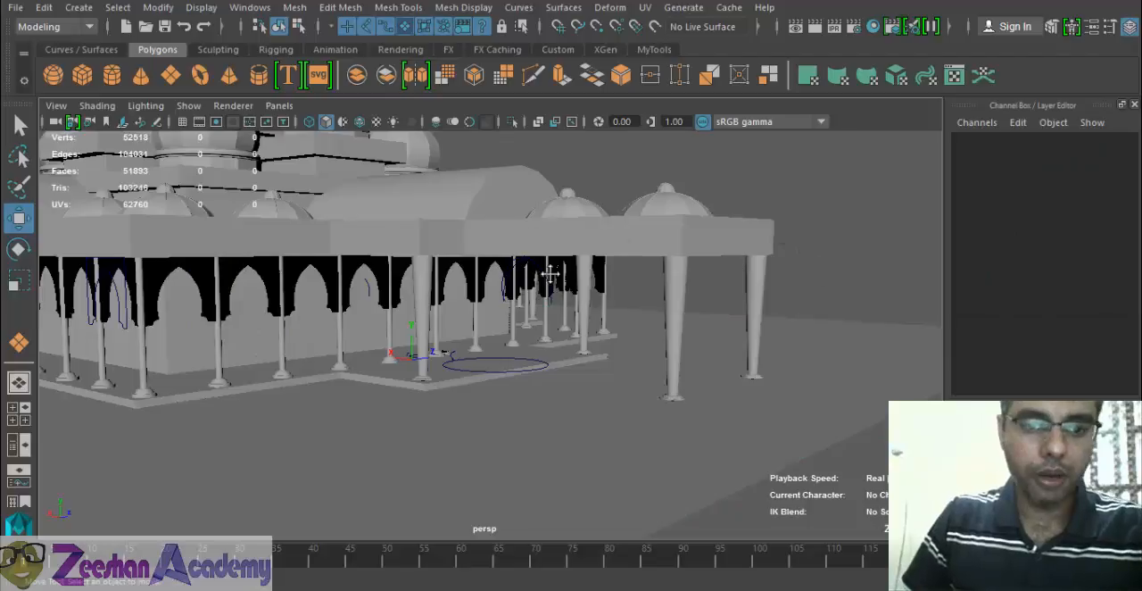
{"action": "middle_click_drag", "start_coordinate": [549, 274], "coordinate": [785, 344], "text": "alt"}
{"action": "right_click_drag", "start_coordinate": [785, 344], "coordinate": [563, 380], "text": "alt"}
{"action": "left_click_drag", "start_coordinate": [563, 380], "coordinate": [559, 384], "text": "alt"}
{"action": "key", "text": "q"}
{"action": "key", "text": "ctrl+s"}
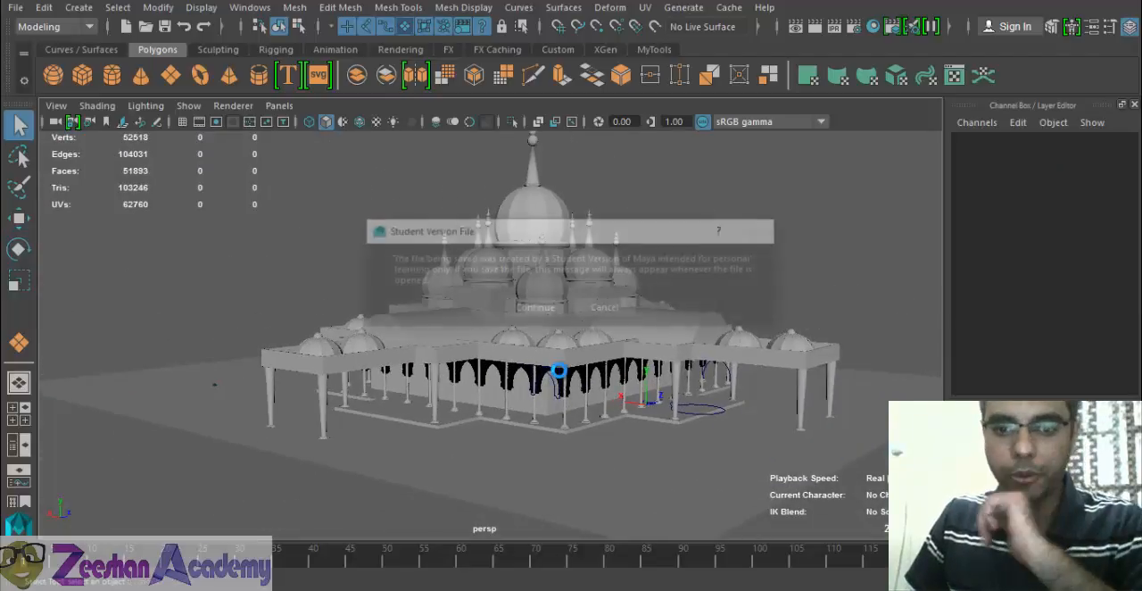
{"action": "left_click", "coordinate": [539, 307]}
- Inspect the whole mosque on its ground plane from a distance and consult the reference photos
{"action": "key", "text": "w"}
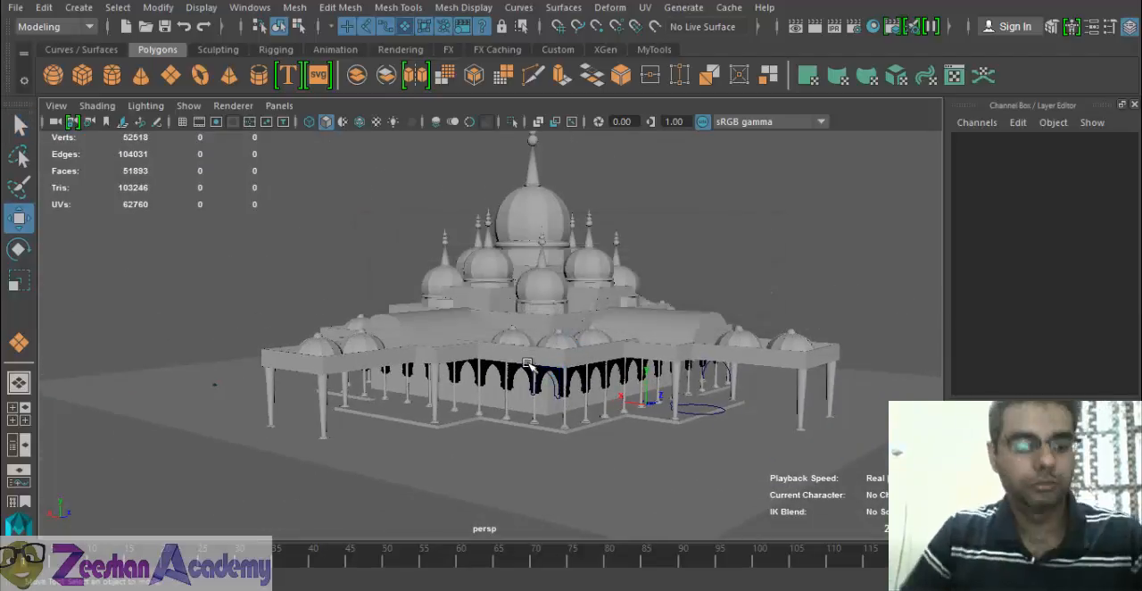
{"action": "left_click_drag", "start_coordinate": [477, 423], "coordinate": [768, 437], "text": "alt"}
{"action": "right_click_drag", "start_coordinate": [768, 437], "coordinate": [589, 443], "text": "alt"}
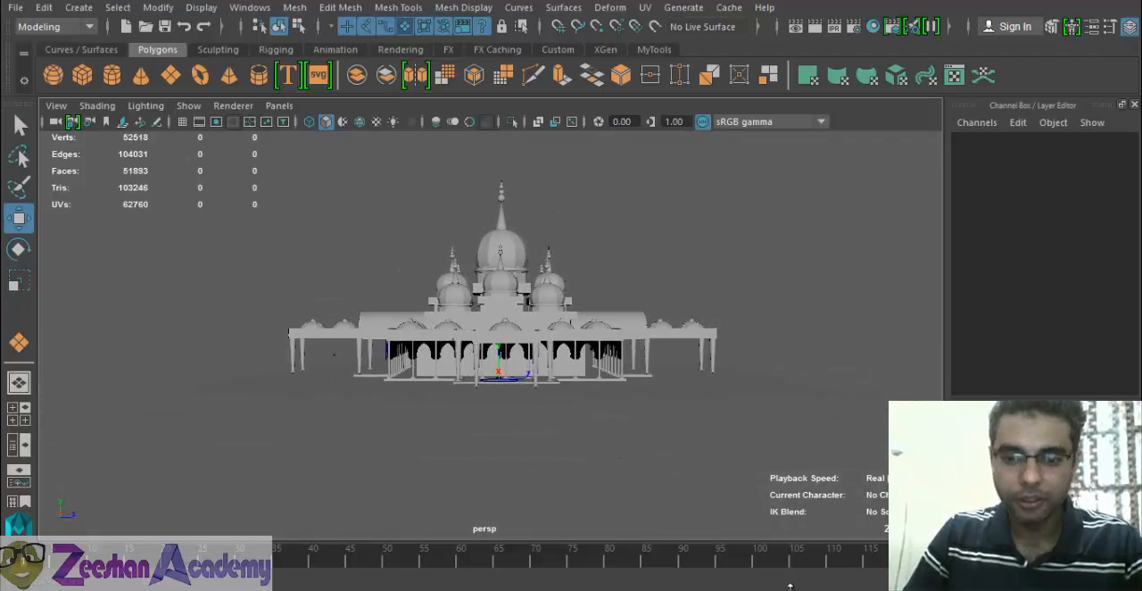
{"action": "key", "text": "alt+Tab"}
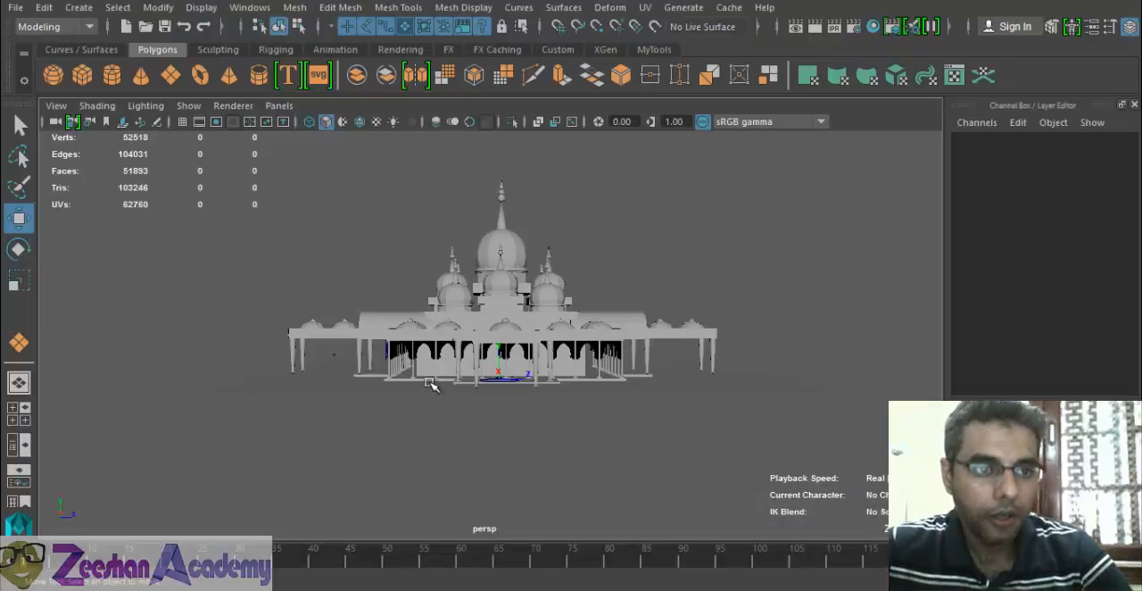
- Create a polygon cylinder for a minaret on the ground beside the mosque's corner, about 21.86 in radius and 194.4 high
{"action": "left_click", "coordinate": [116, 80]}
{"action": "middle_click_drag", "start_coordinate": [498, 328], "coordinate": [223, 201], "text": "alt"}
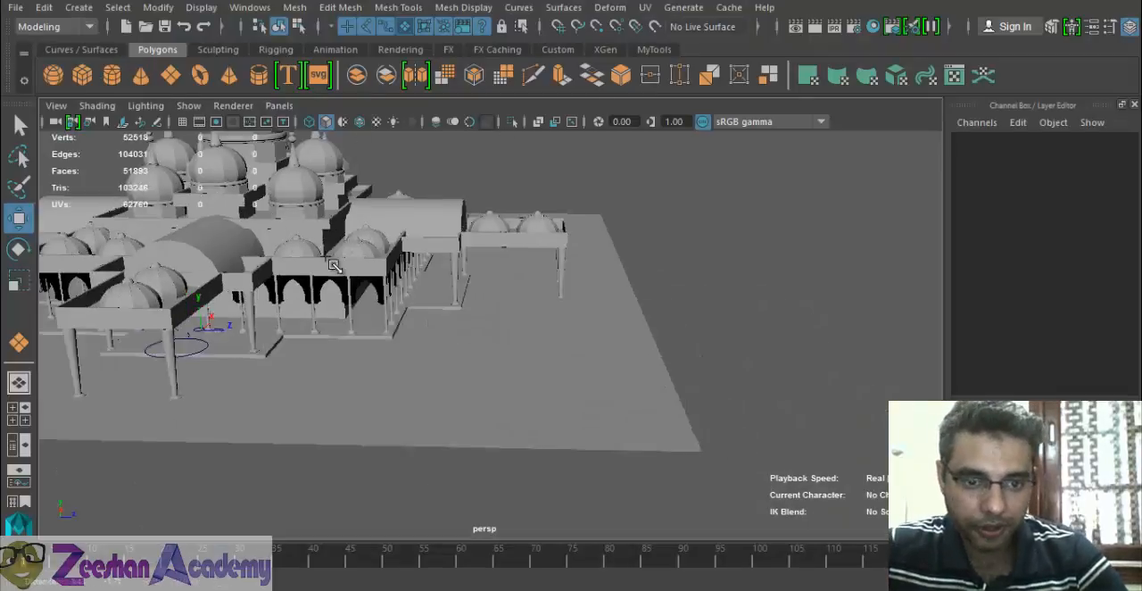
{"action": "left_click_drag", "start_coordinate": [482, 304], "coordinate": [416, 51], "text": "alt"}
{"action": "key", "text": "w"}
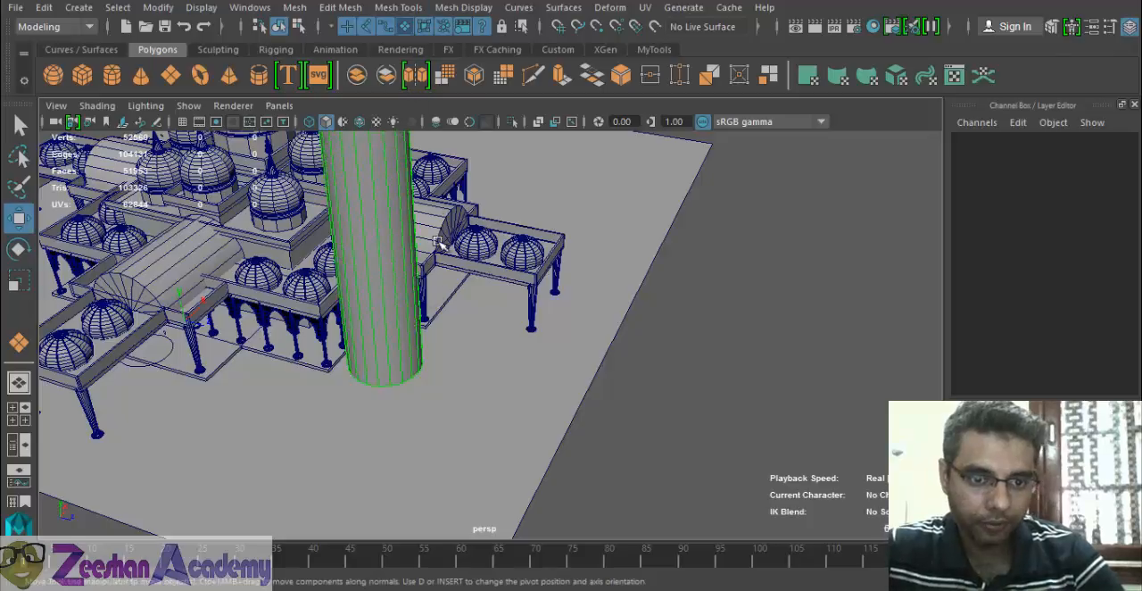
{"action": "left_click_drag", "start_coordinate": [374, 379], "coordinate": [406, 359], "text": "alt"}
{"action": "right_click_drag", "start_coordinate": [406, 358], "coordinate": [428, 399], "text": "alt"}
{"action": "middle_click_drag", "start_coordinate": [428, 399], "coordinate": [630, 432], "text": "alt"}
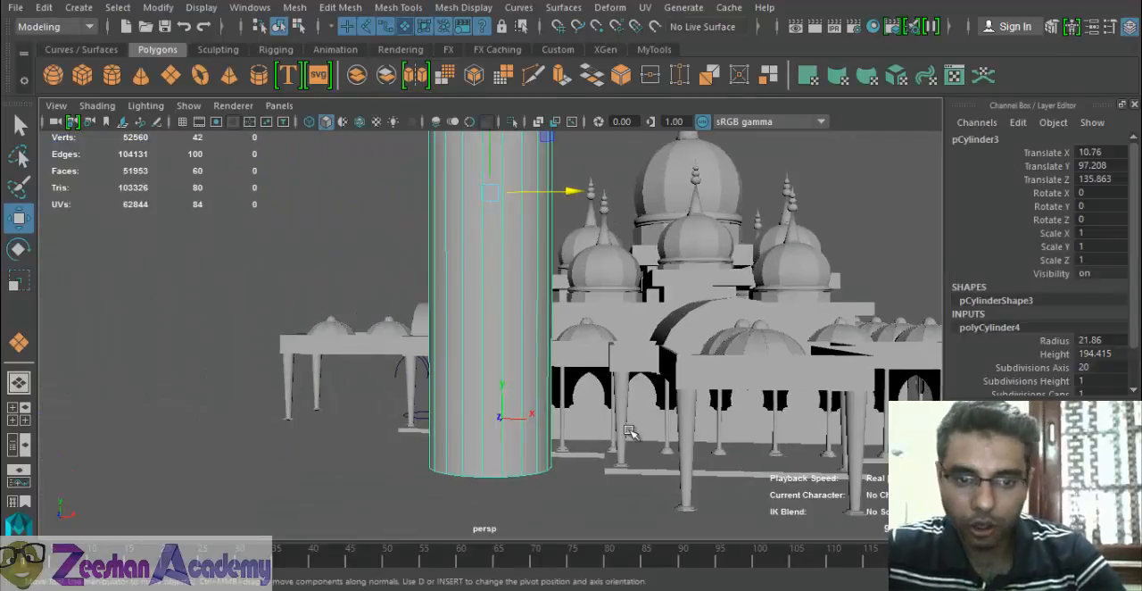
{"action": "middle_click_drag", "start_coordinate": [560, 367], "coordinate": [417, 372], "text": "alt"}
- Check the minaret's sections in the reference photo and increase the cylinder's Subdivisions Height
{"action": "key", "text": "alt+Tab"}
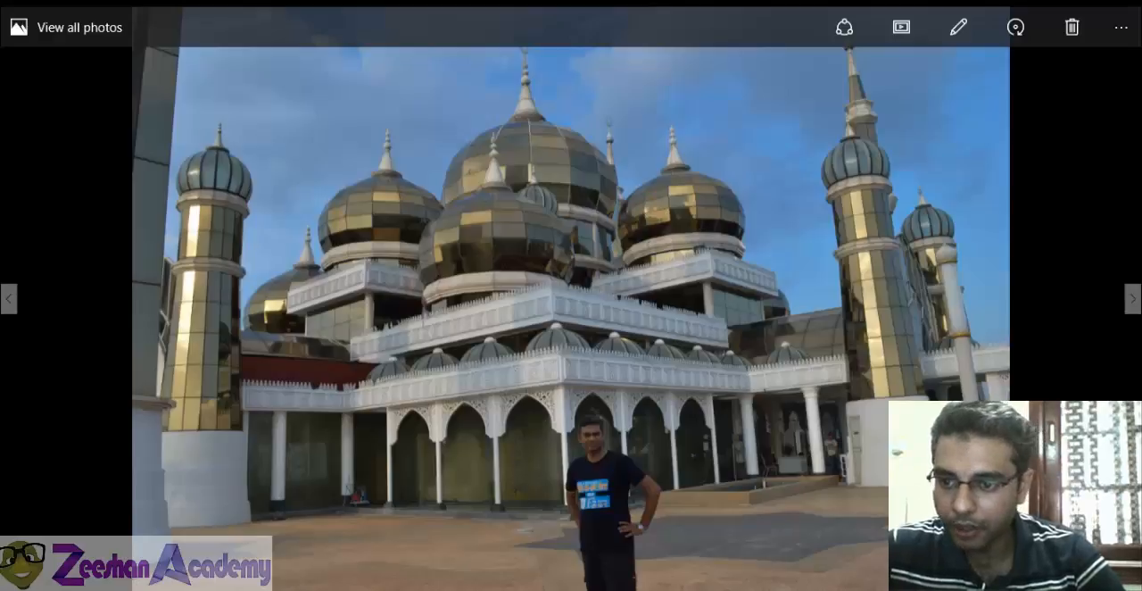
{"action": "key", "text": "alt+Tab"}
{"action": "left_click", "coordinate": [1055, 381]}
{"action": "scroll", "coordinate": [933, 363], "scroll_direction": "down", "scroll_amount": 2}
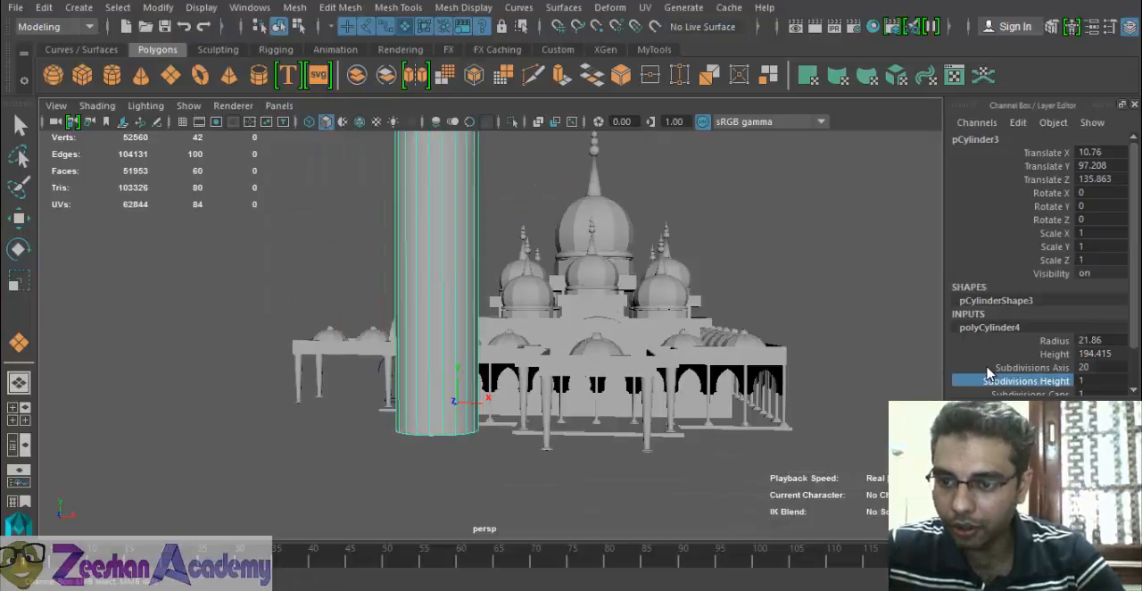
{"action": "scroll", "coordinate": [900, 382], "scroll_direction": "up", "scroll_amount": 1}
{"action": "middle_click_drag", "start_coordinate": [451, 342], "coordinate": [578, 374]}
{"action": "left_click_drag", "start_coordinate": [578, 375], "coordinate": [601, 377], "text": "alt"}
- Compare the cylinder's lowest section with the white base of the minaret in the reference photo
{"action": "key", "text": "alt+Tab"}
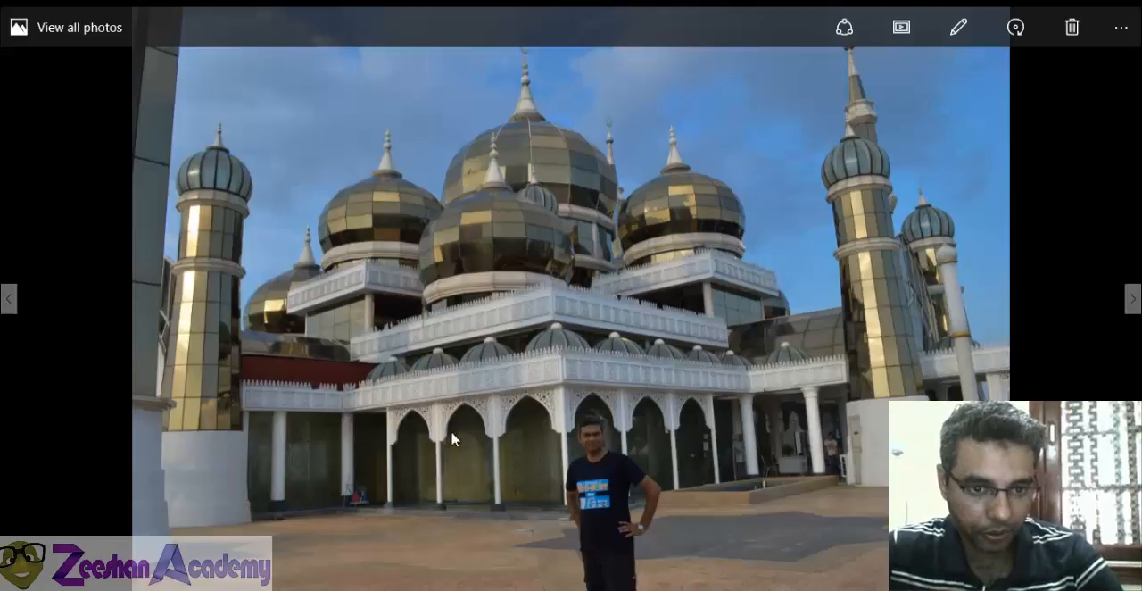
{"action": "key", "text": "alt+Tab"}
{"action": "key", "text": "alt+Tab"}
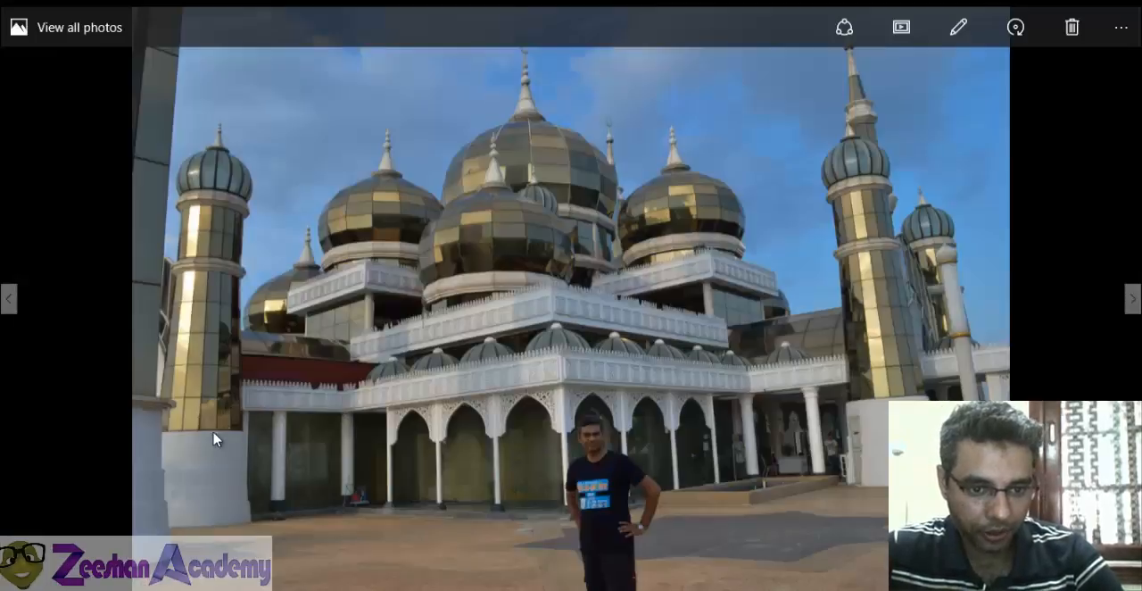
{"action": "key", "text": "alt+Tab"}
- Try to offset edge loops on the vertical edges of the cylinder's lowest section, with Start/End vertex offset 0 and smoothing angle 180
{"action": "left_click_drag", "start_coordinate": [452, 375], "coordinate": [366, 332], "text": "alt"}
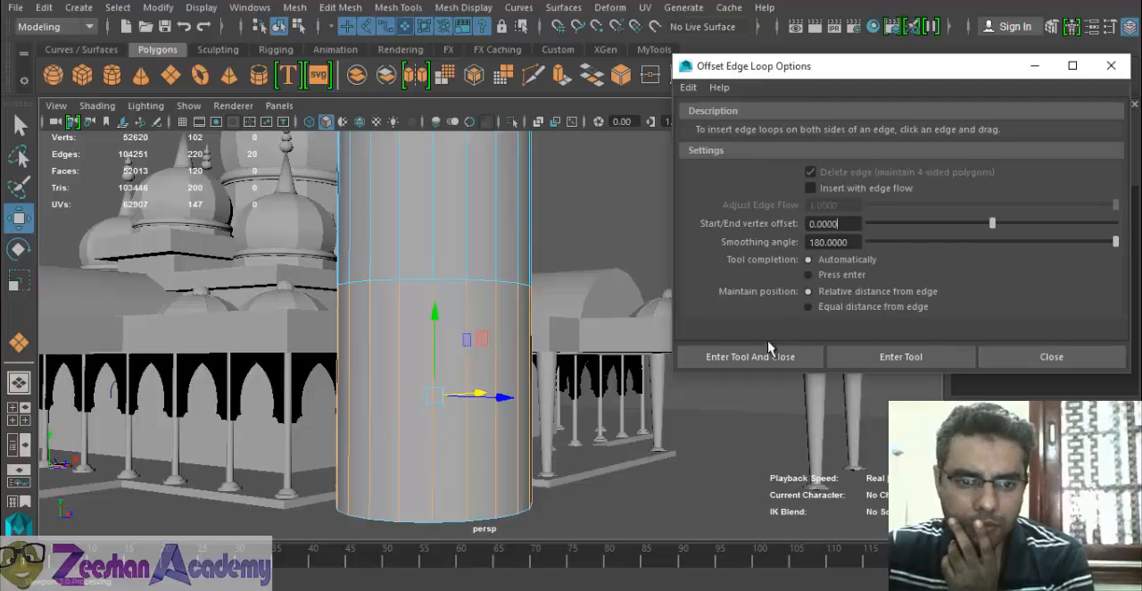
{"action": "left_click", "coordinate": [750, 355]}
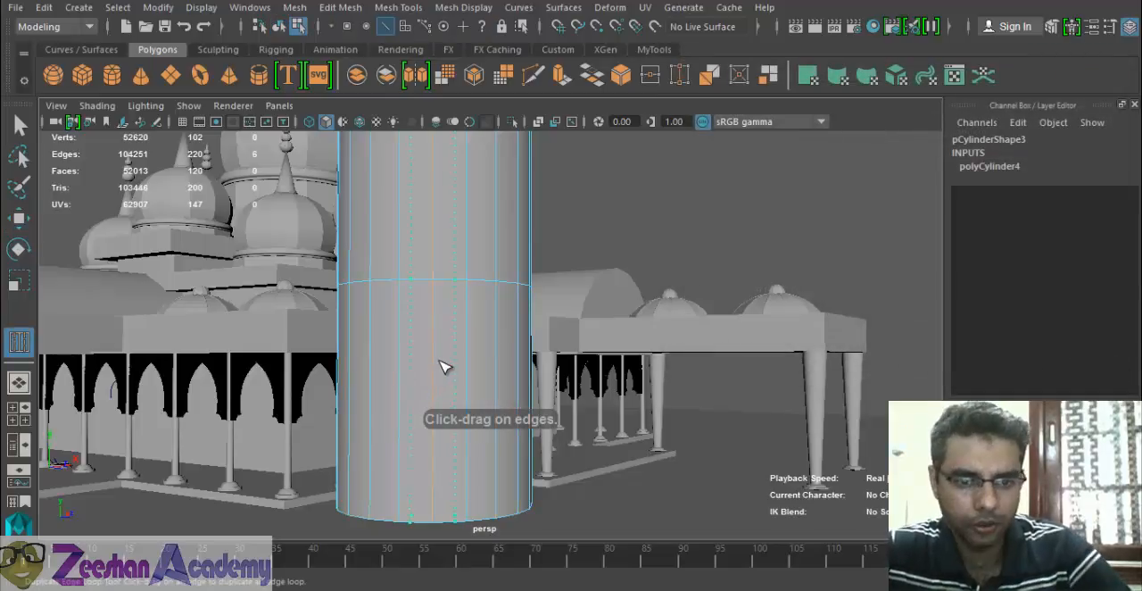
{"action": "left_click_drag", "start_coordinate": [445, 366], "coordinate": [432, 398]}
{"action": "left_click_drag", "start_coordinate": [446, 306], "coordinate": [497, 382]}
{"action": "key", "text": "ctrl+z"}
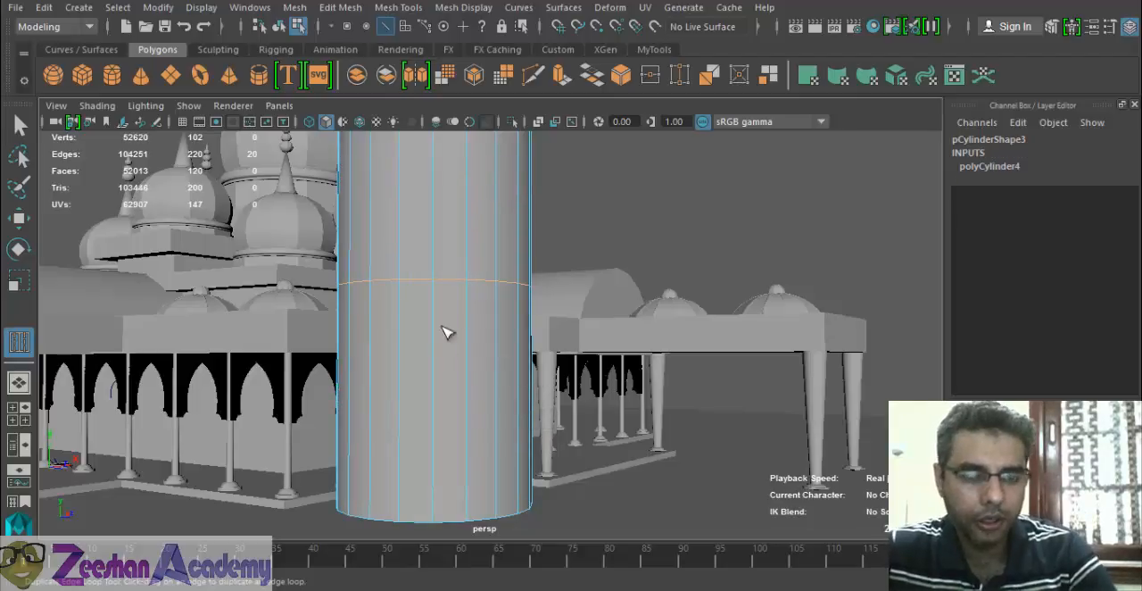
{"action": "middle_click_drag", "start_coordinate": [444, 325], "coordinate": [432, 335], "text": "alt"}
{"action": "key", "text": "q"}
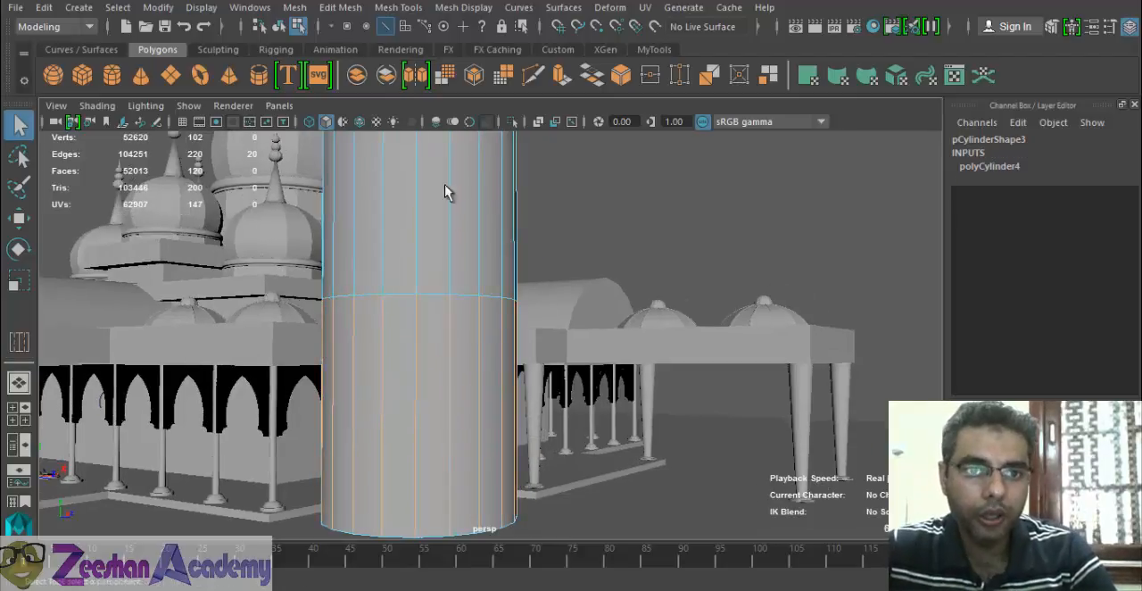
- Connect the vertical edges of the cylinder's lowest section with 1 segment at slide 0.5
{"action": "left_click", "coordinate": [463, 7]}
{"action": "mouse_move", "coordinate": [398, 7]}
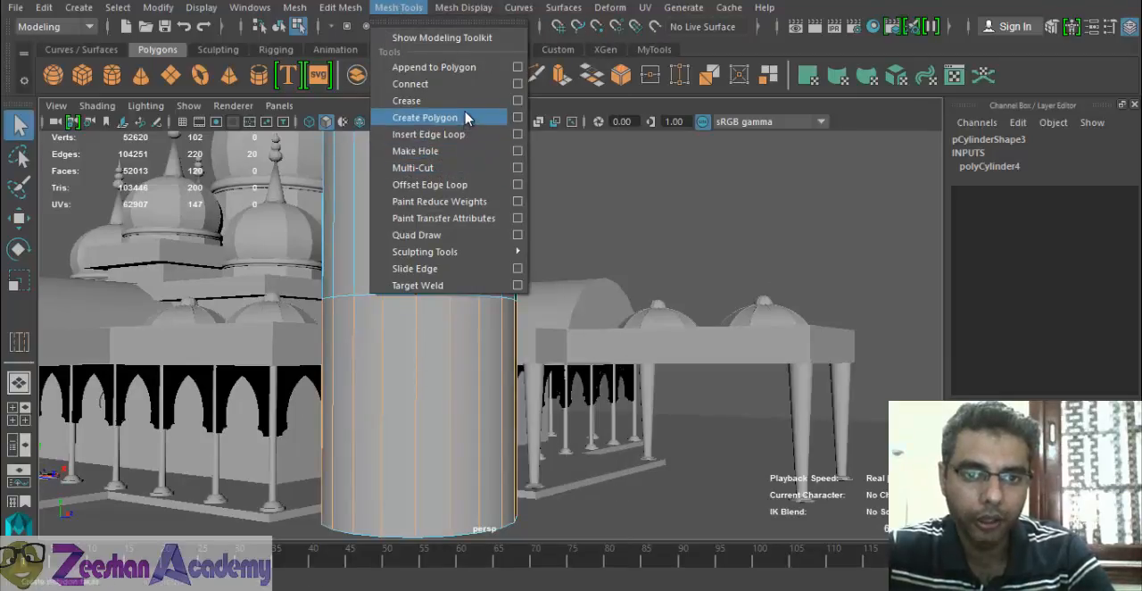
{"action": "left_click", "coordinate": [517, 84]}
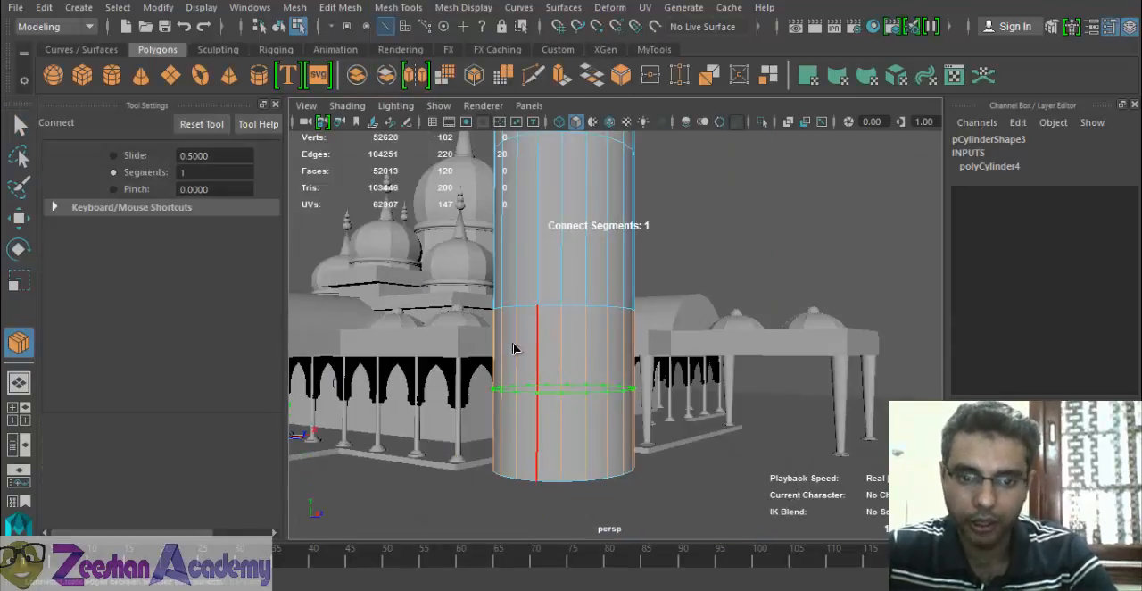
{"action": "middle_click_drag", "start_coordinate": [513, 348], "coordinate": [486, 334], "text": "alt"}
{"action": "right_click_drag", "start_coordinate": [486, 335], "coordinate": [560, 358], "text": "alt"}
{"action": "middle_click_drag", "start_coordinate": [560, 359], "coordinate": [642, 354], "text": "alt"}
{"action": "right_click_drag", "start_coordinate": [642, 355], "coordinate": [598, 370], "text": "alt"}
{"action": "key", "text": "q"}
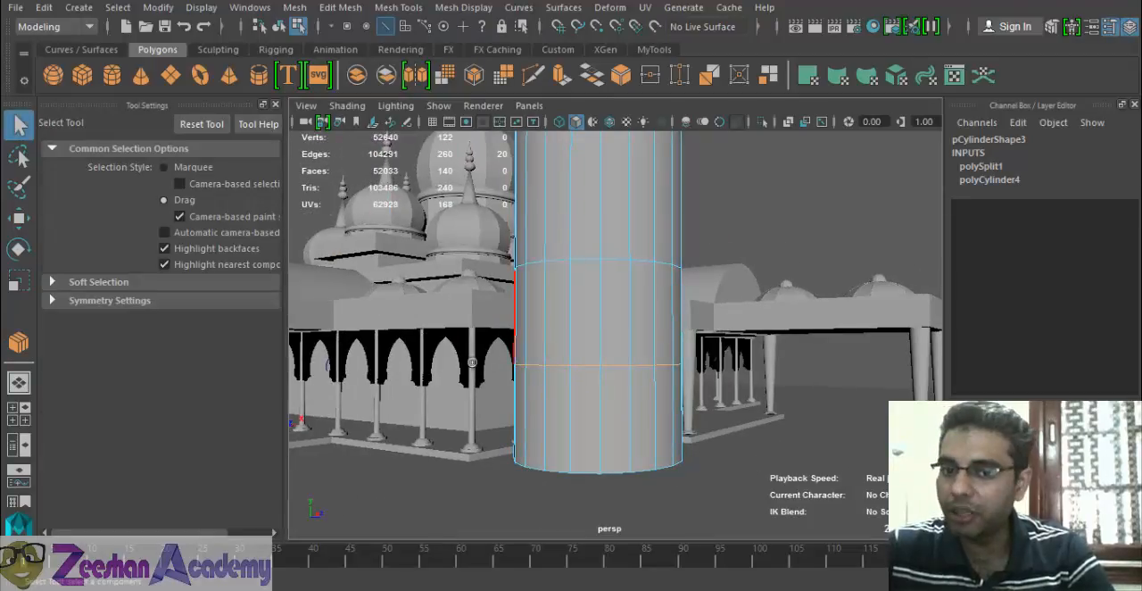
- Undo the connected edge loop in the cylinder's lowest section and close the tool settings
{"action": "middle_click_drag", "start_coordinate": [501, 364], "coordinate": [480, 367], "text": "alt"}
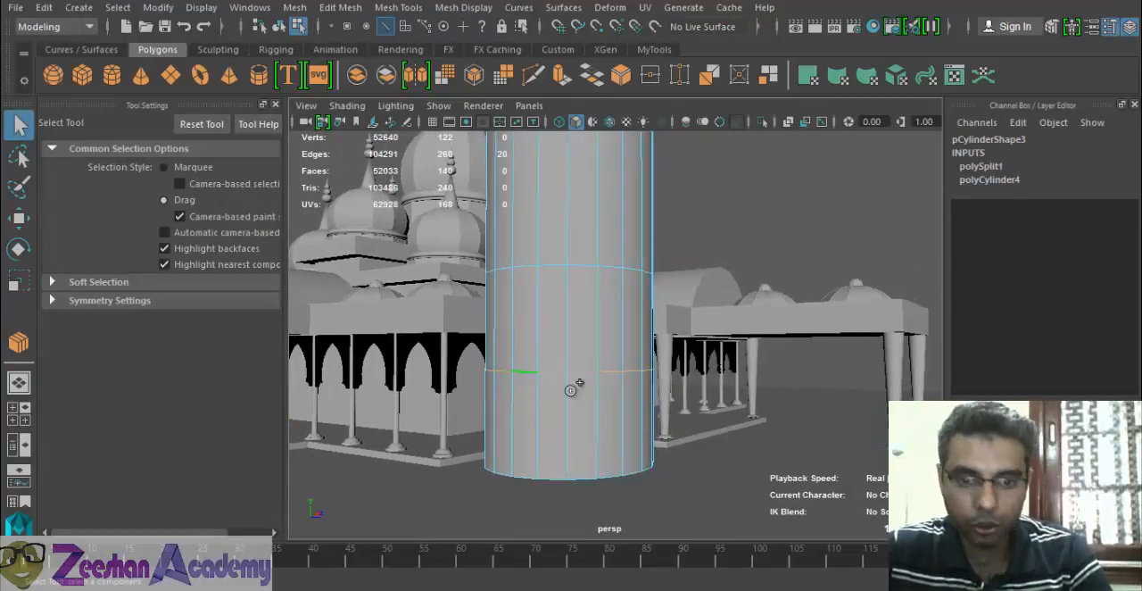
{"action": "key", "text": "ctrl+z"}
{"action": "middle_click_drag", "start_coordinate": [604, 390], "coordinate": [500, 390], "text": "alt"}
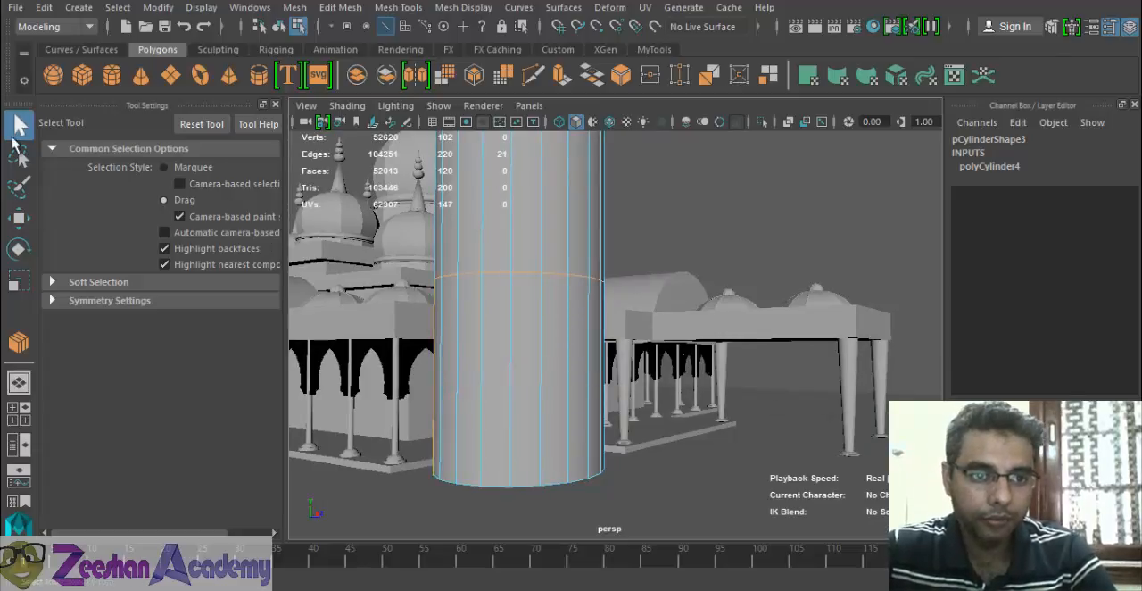
{"action": "left_click", "coordinate": [275, 105]}
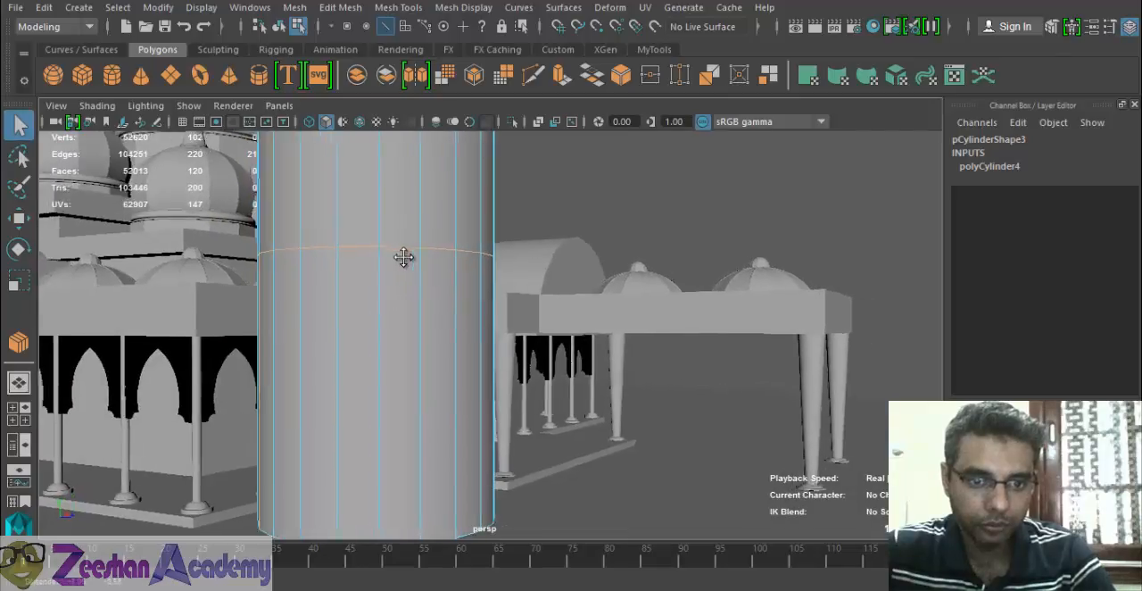
- Select vertical edges around the cylinder's lowest section and check the Select tool's settings
{"action": "mouse_move", "coordinate": [389, 278]}
{"action": "left_mouse_down", "text": "shift"}
{"action": "mouse_move", "coordinate": [505, 291]}
{"action": "mouse_move", "coordinate": [106, 312]}
{"action": "mouse_move", "coordinate": [696, 316]}
{"action": "left_mouse_up", "text": "shift"}
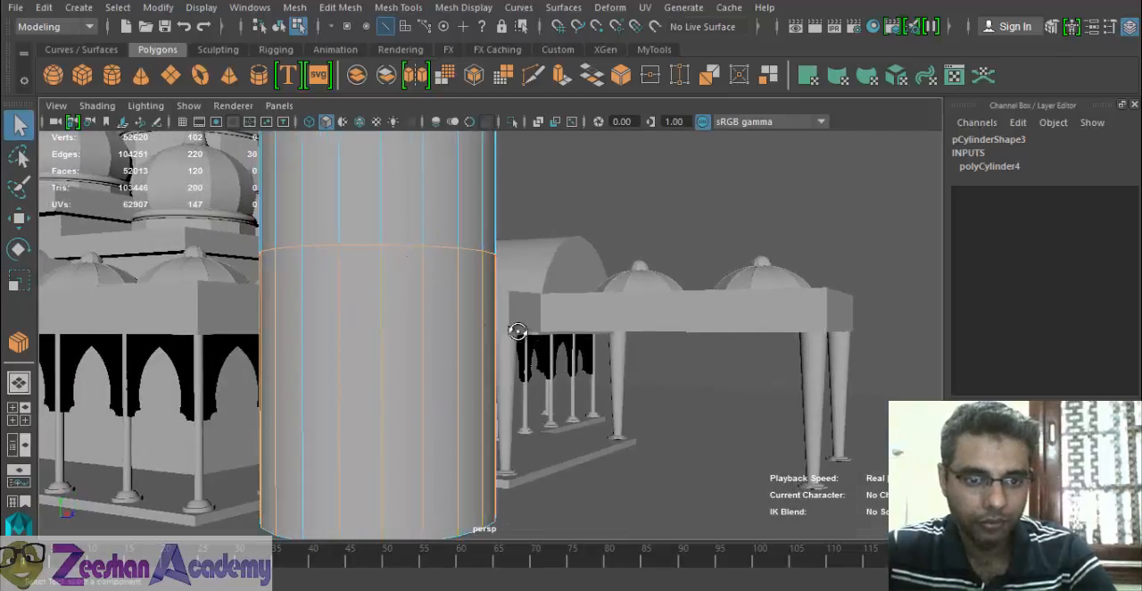
{"action": "left_click_drag", "start_coordinate": [510, 331], "coordinate": [377, 318], "text": "alt"}
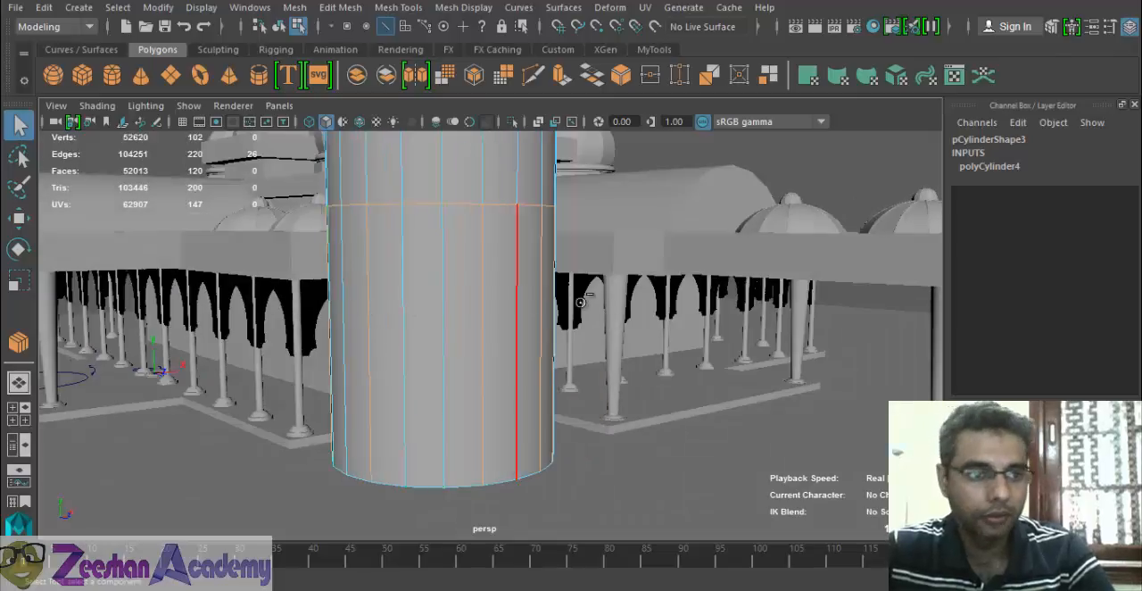
{"action": "double_click", "coordinate": [22, 128]}
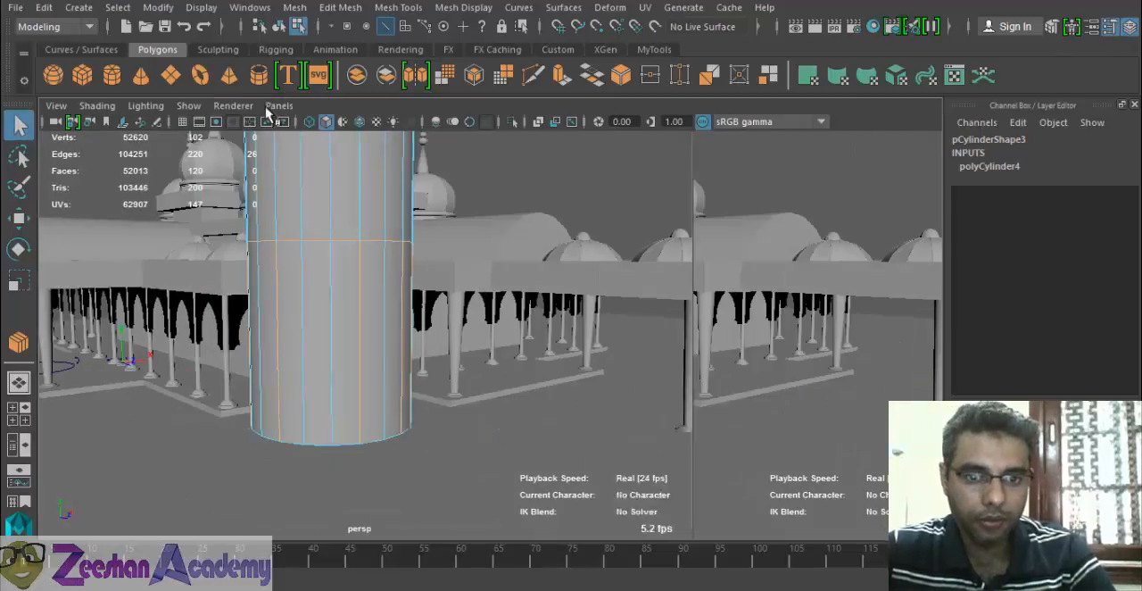
{"action": "left_click", "coordinate": [275, 104]}
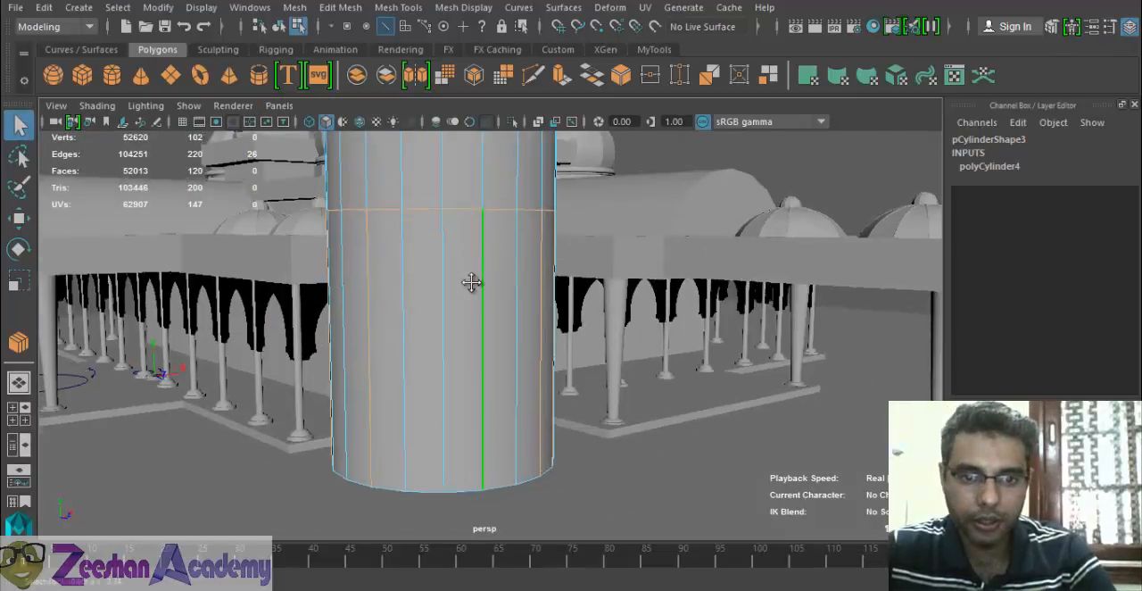
{"action": "left_click_drag", "start_coordinate": [471, 282], "coordinate": [464, 290], "text": "alt"}
{"action": "left_click_drag", "start_coordinate": [547, 293], "coordinate": [490, 296], "text": "alt"}
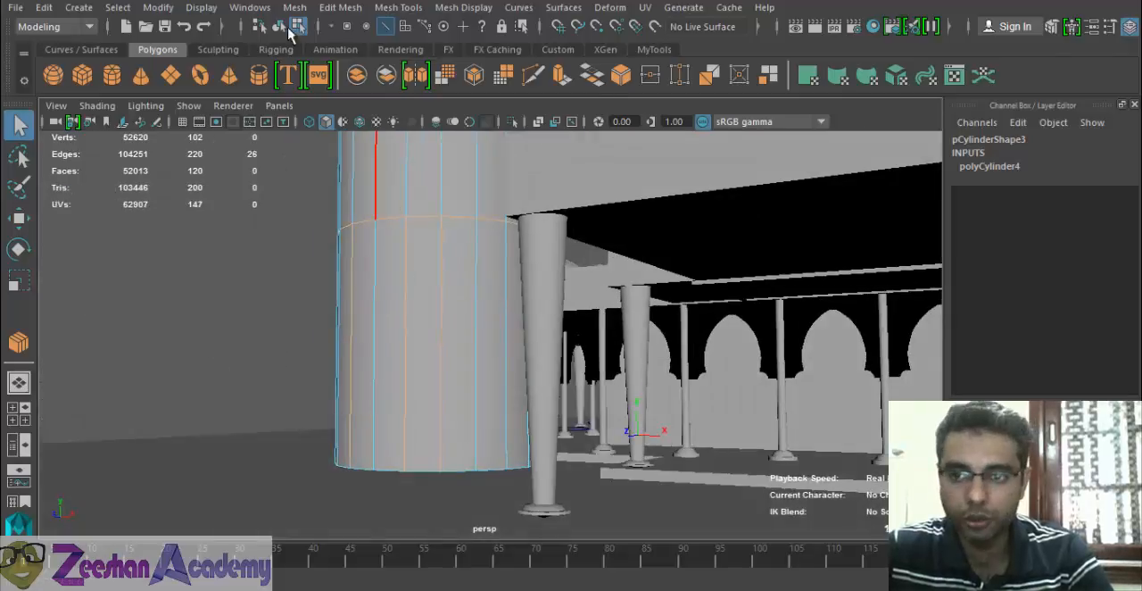
- Hide the channel box and save the scene, accepting the student version notice
{"action": "left_click", "coordinate": [1135, 105]}
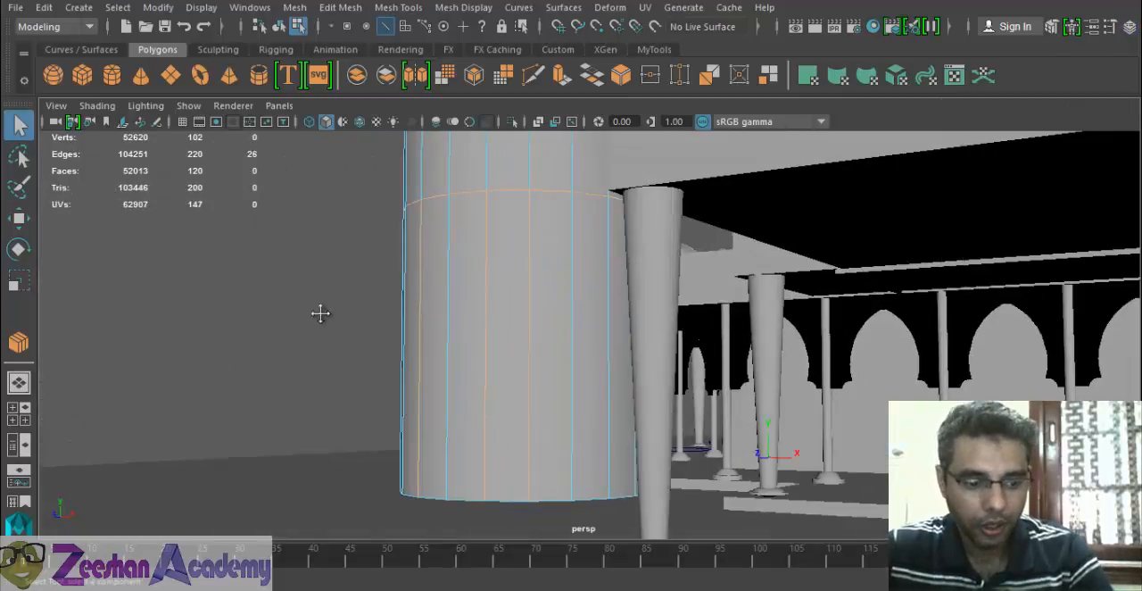
{"action": "left_click_drag", "start_coordinate": [322, 314], "coordinate": [339, 345], "text": "alt"}
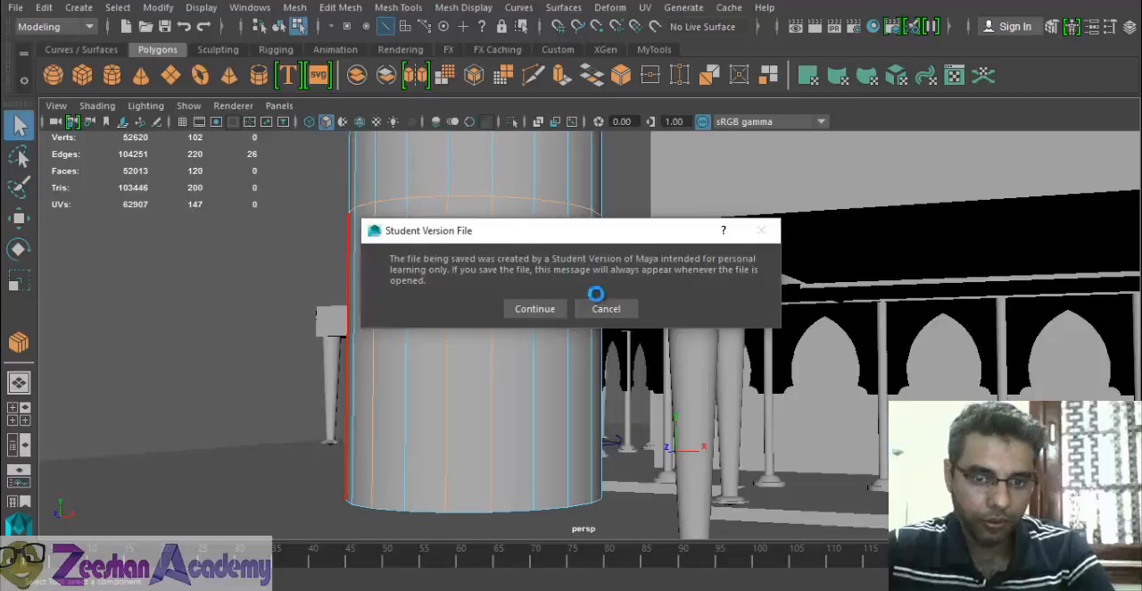
{"action": "left_click", "coordinate": [553, 308]}
{"action": "key", "text": "w"}
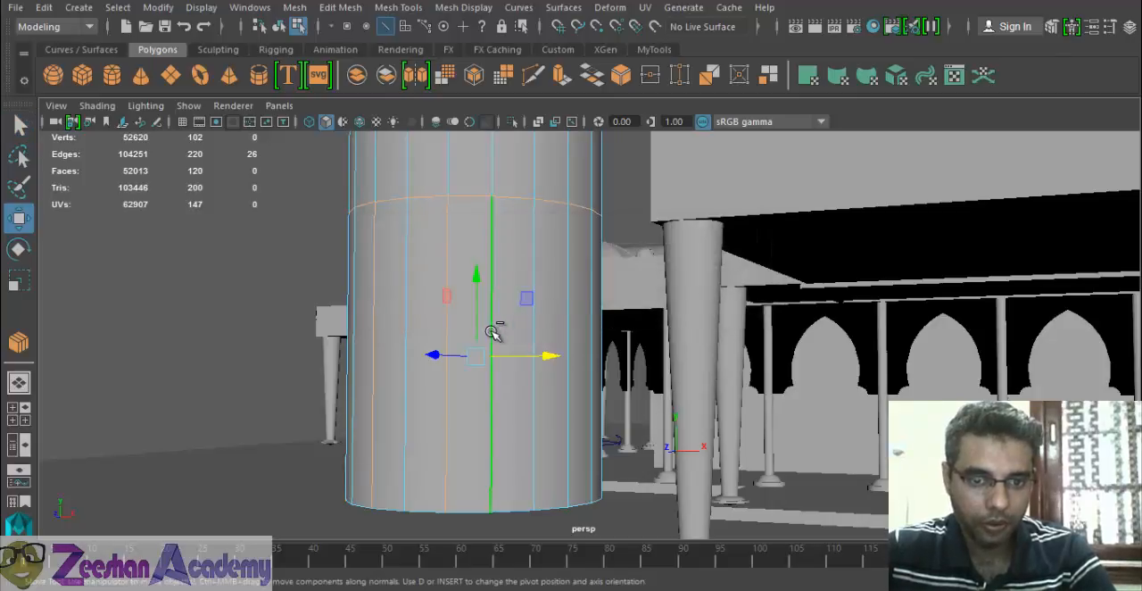
- Extend the selection of vertical edges around the large cylinder's lowest section using the Select tool
{"action": "left_click_drag", "start_coordinate": [497, 331], "coordinate": [493, 346], "text": "alt"}
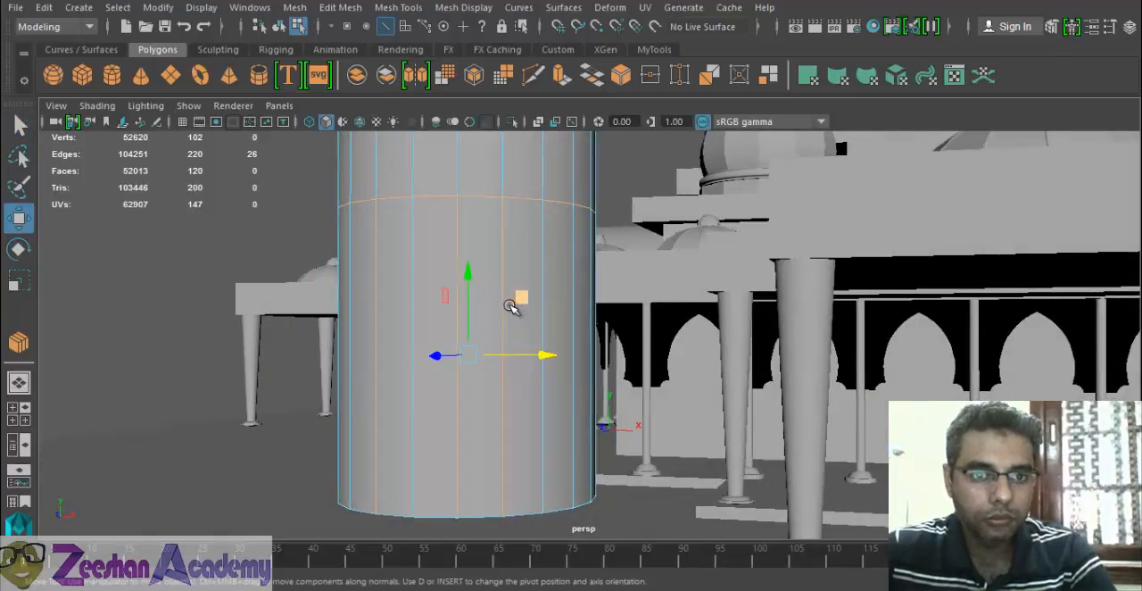
{"action": "left_click_drag", "start_coordinate": [509, 301], "coordinate": [446, 308], "text": "alt"}
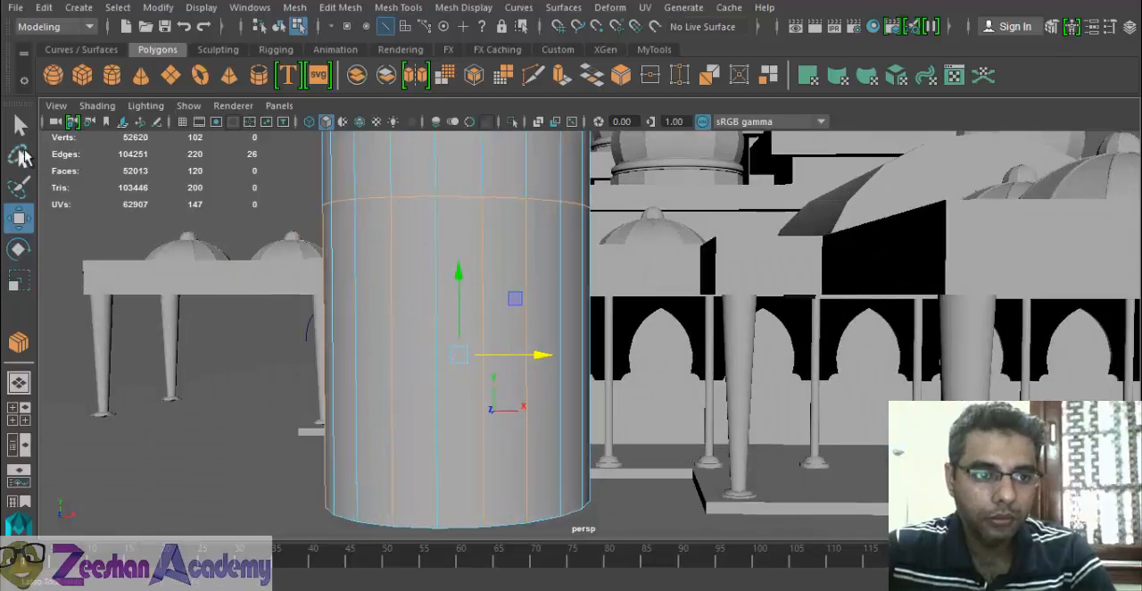
{"action": "double_click", "coordinate": [20, 124]}
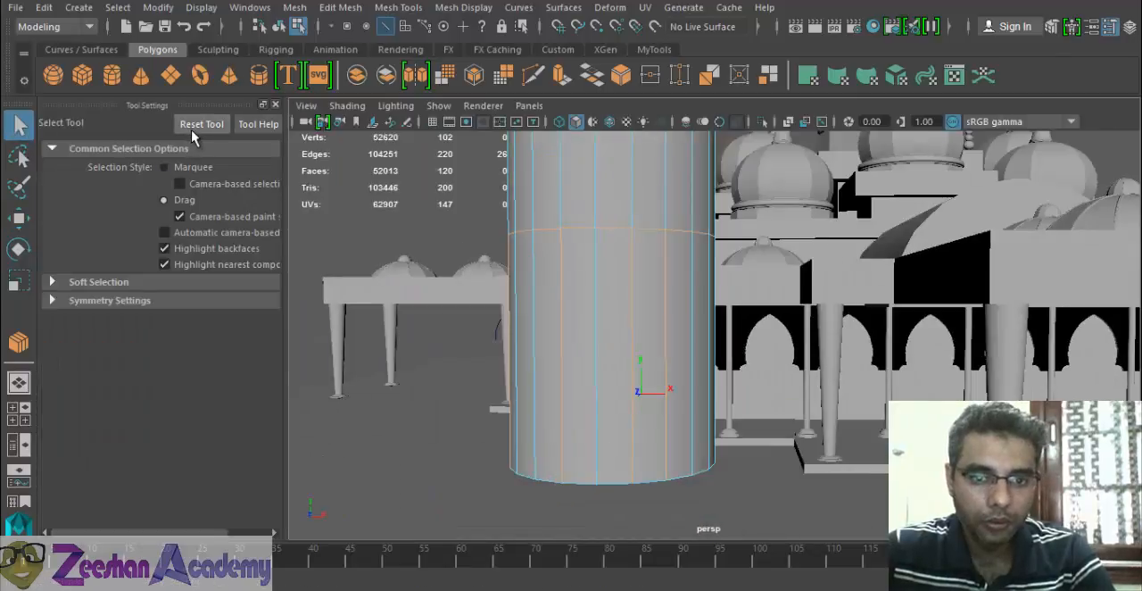
{"action": "left_click_drag", "start_coordinate": [498, 279], "coordinate": [740, 326], "text": "shift"}
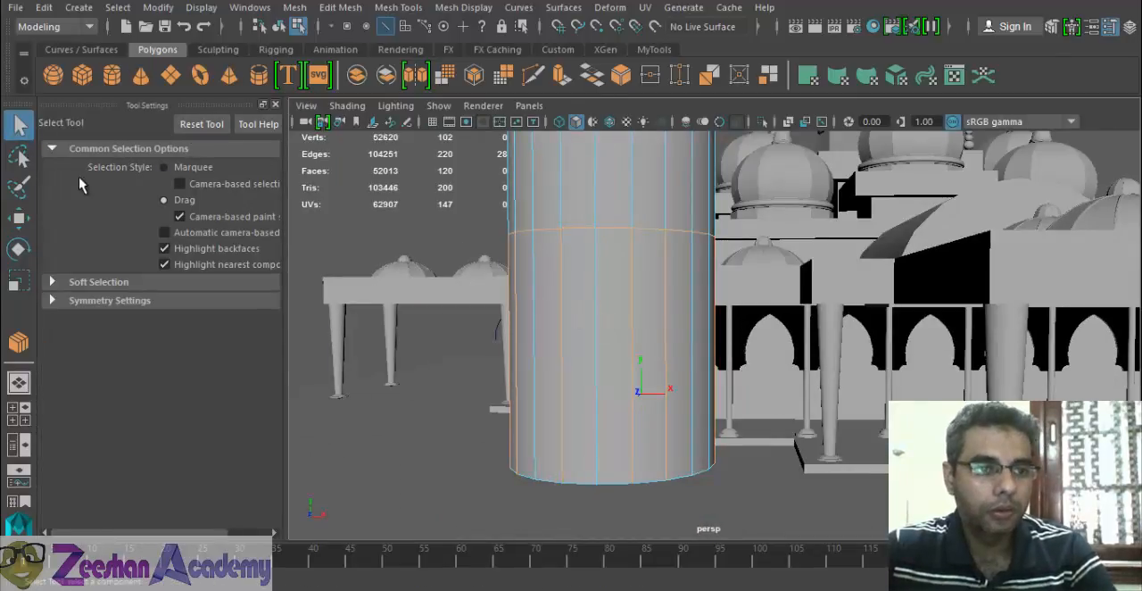
- Examine the Select tool's common selection and Soft Selection options
{"action": "left_click", "coordinate": [19, 156]}
{"action": "left_click", "coordinate": [12, 132]}
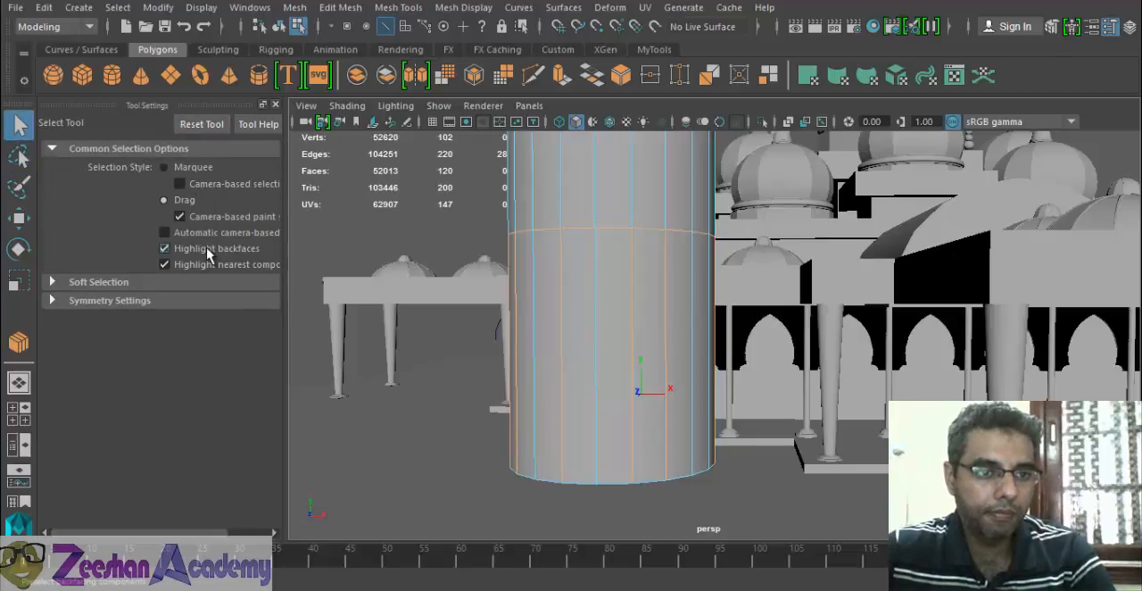
{"action": "left_click", "coordinate": [98, 282]}
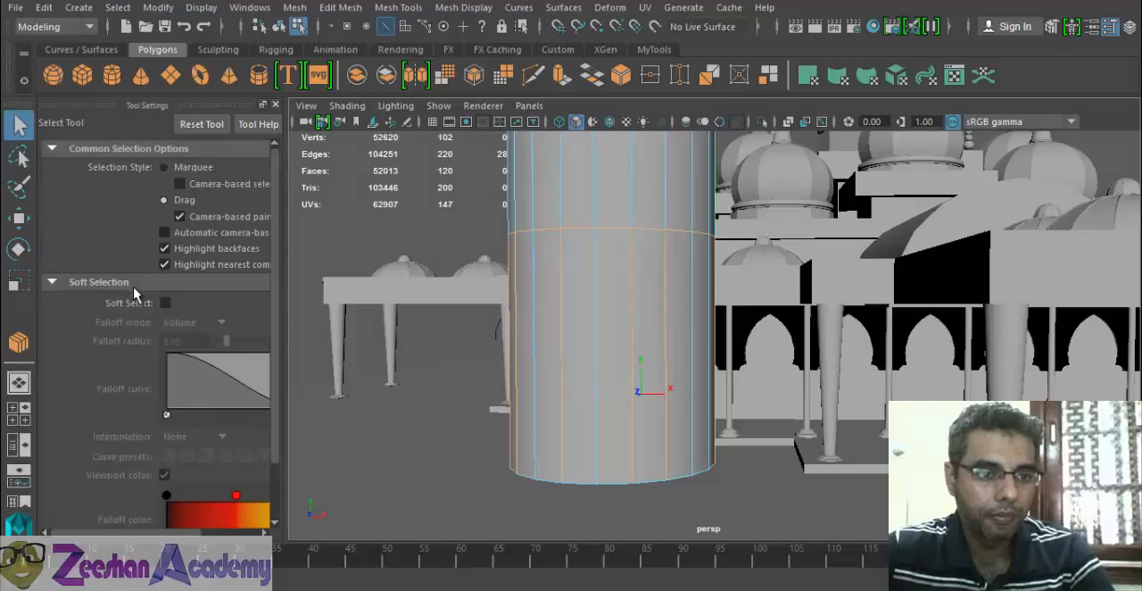
{"action": "left_click", "coordinate": [138, 282]}
{"action": "left_click", "coordinate": [153, 301]}
{"action": "left_click", "coordinate": [164, 303]}
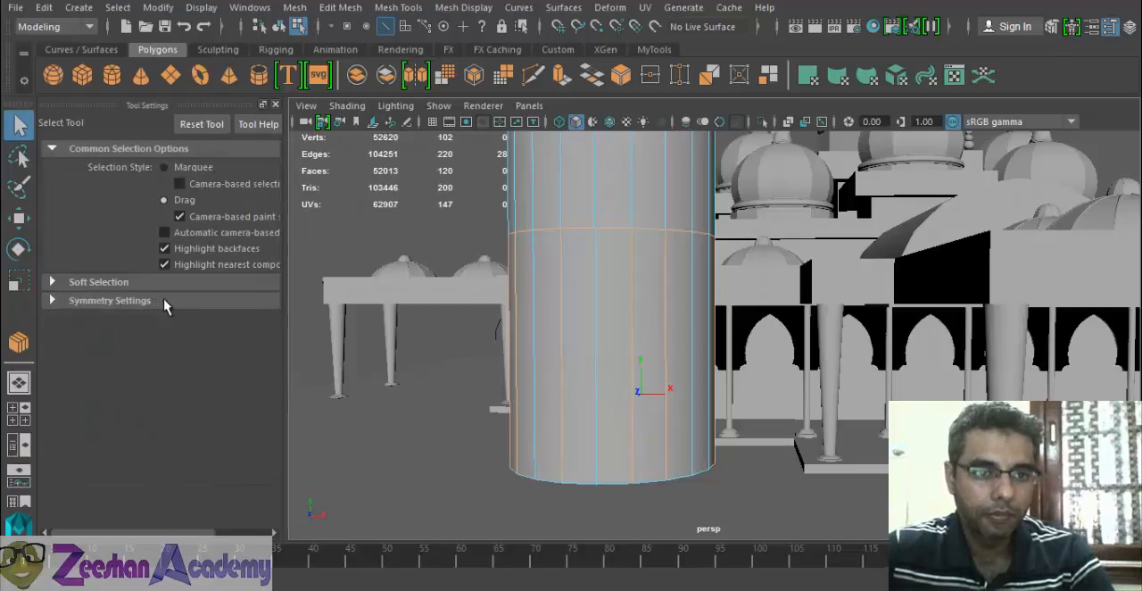
- Change the cylinder's edge selection by toggling lower-section edges and adding a full vertical edge line
{"action": "left_click_drag", "start_coordinate": [510, 299], "coordinate": [513, 312], "text": "alt"}
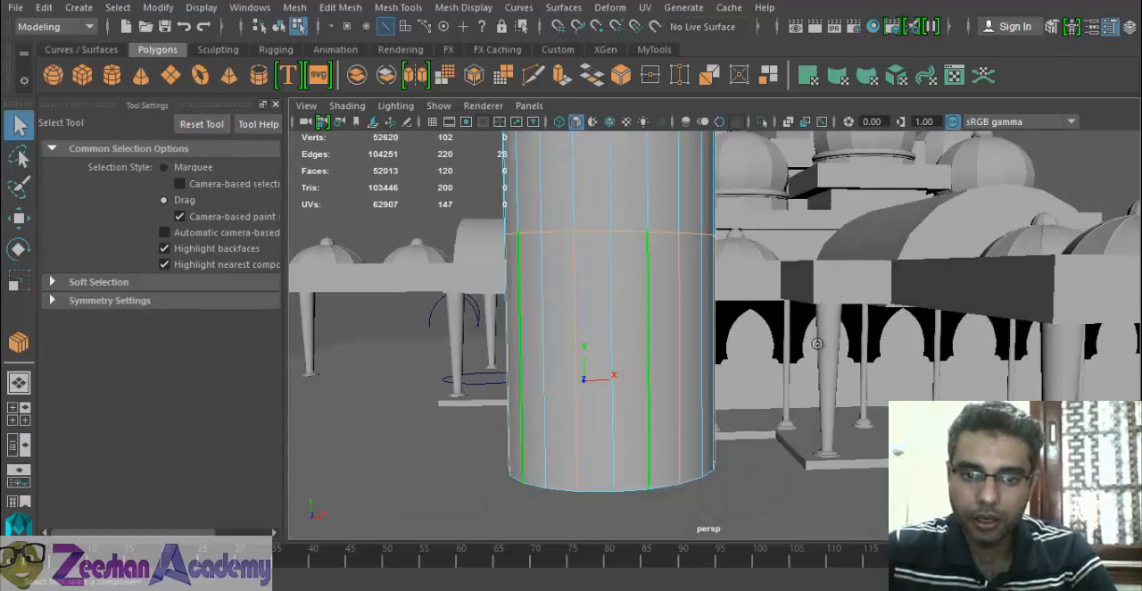
{"action": "left_click_drag", "start_coordinate": [619, 273], "coordinate": [683, 301], "text": "alt"}
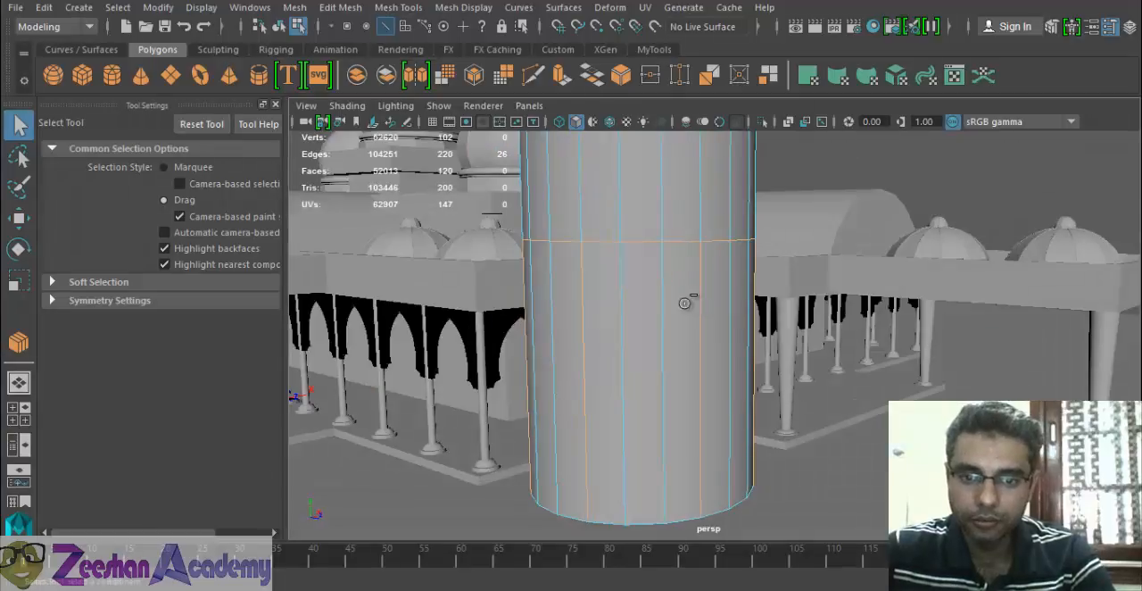
{"action": "left_click", "coordinate": [622, 298], "text": "shift"}
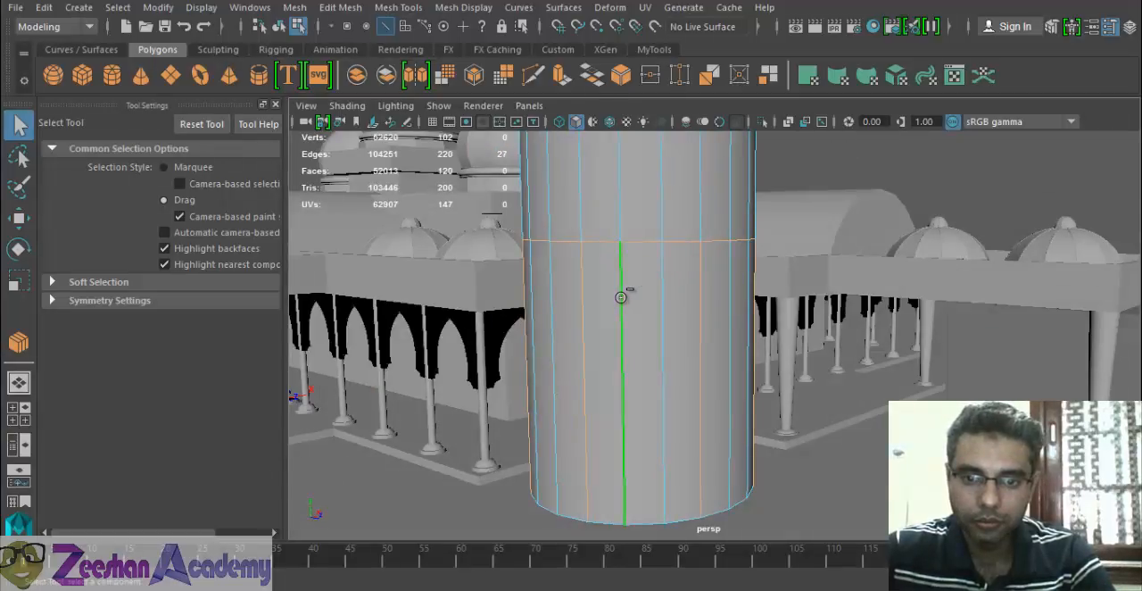
{"action": "left_click", "coordinate": [398, 7]}
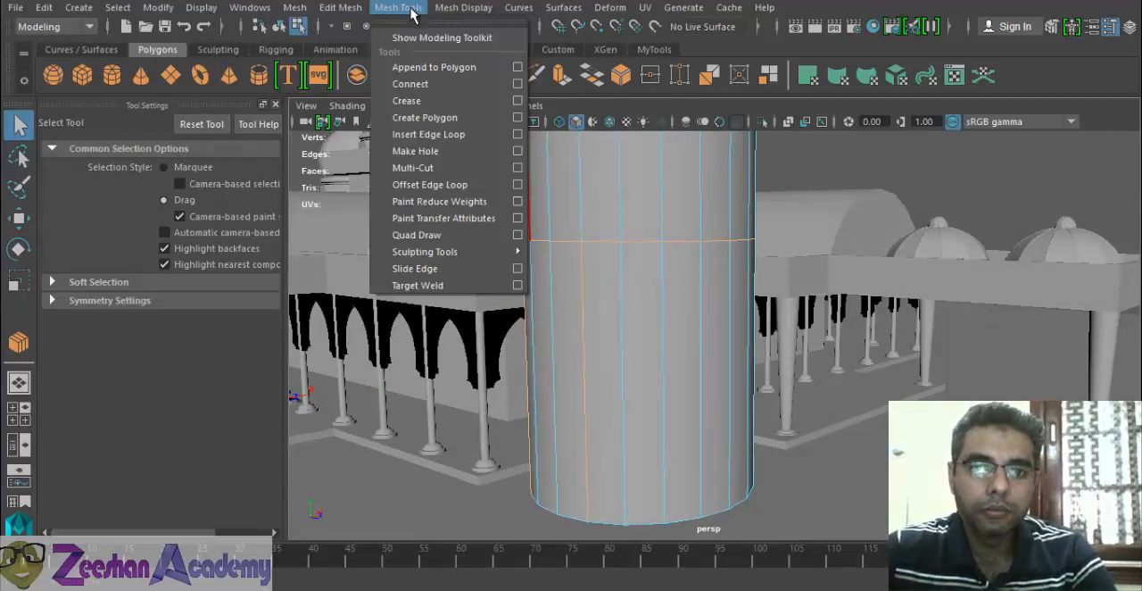
{"action": "left_click", "coordinate": [624, 299]}
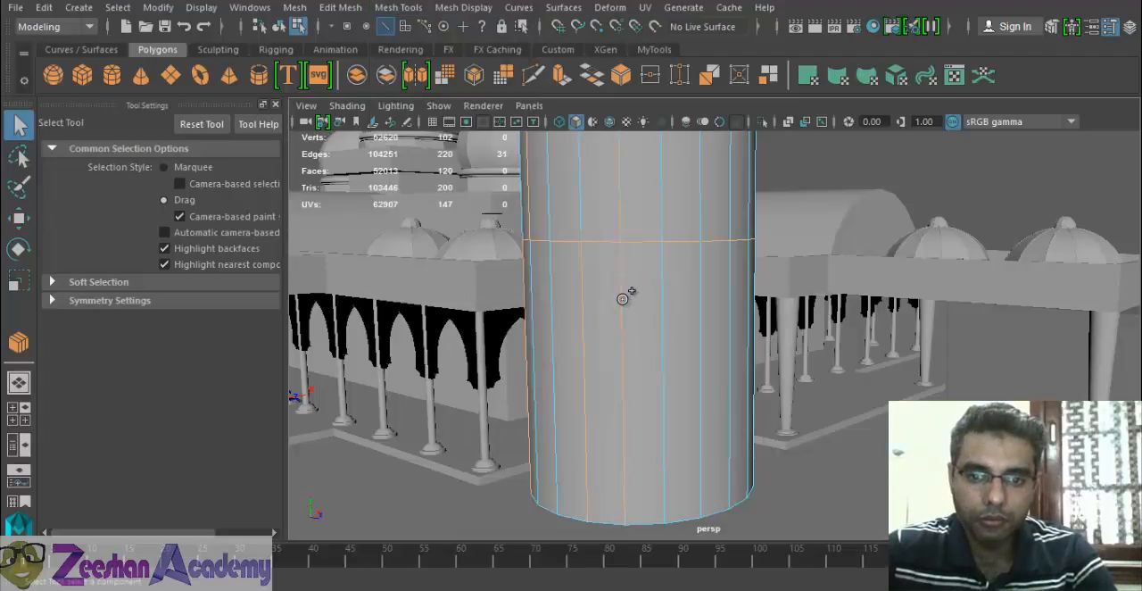
{"action": "double_click", "coordinate": [623, 299], "text": "shift"}
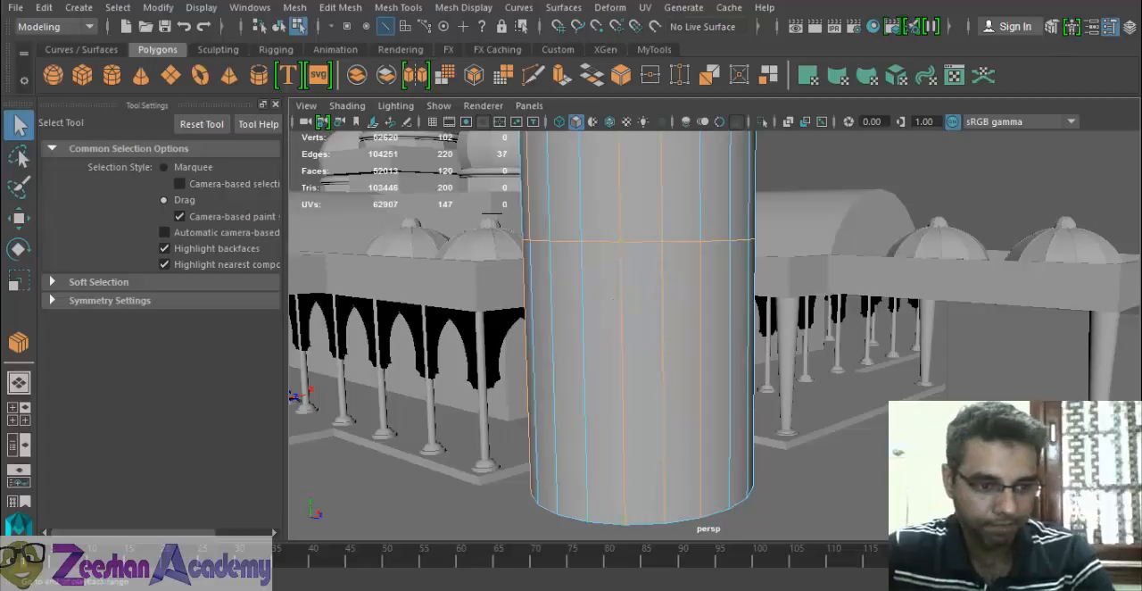
- Connect the cylinder's selected edges with 1 segment, close the tool settings and reset the Connect options
{"action": "left_click", "coordinate": [18, 342]}
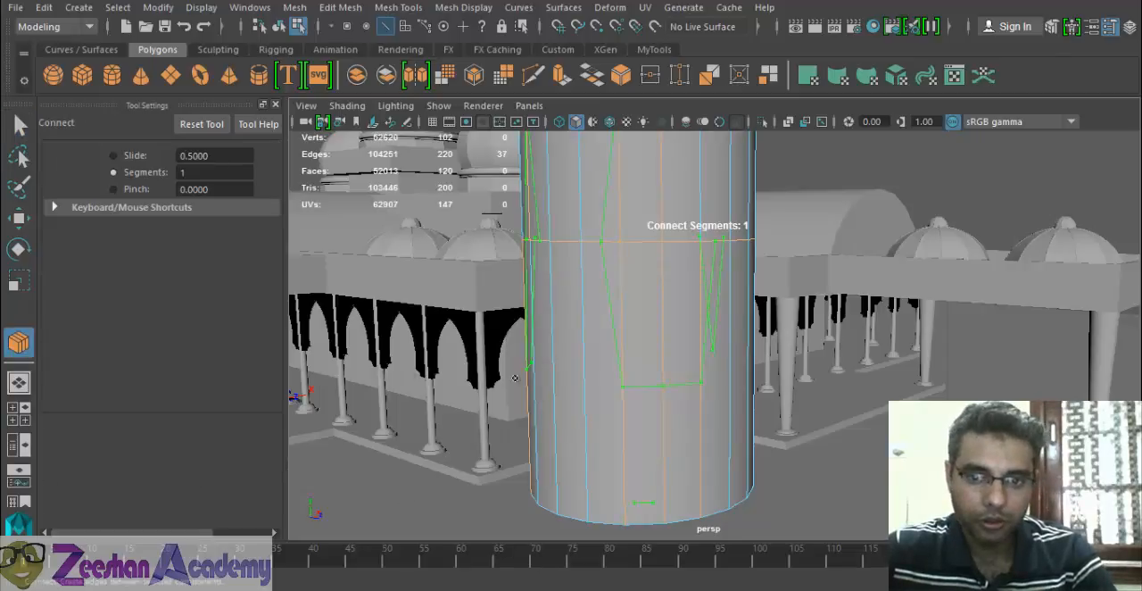
{"action": "left_click_drag", "start_coordinate": [771, 368], "coordinate": [690, 388], "text": "alt"}
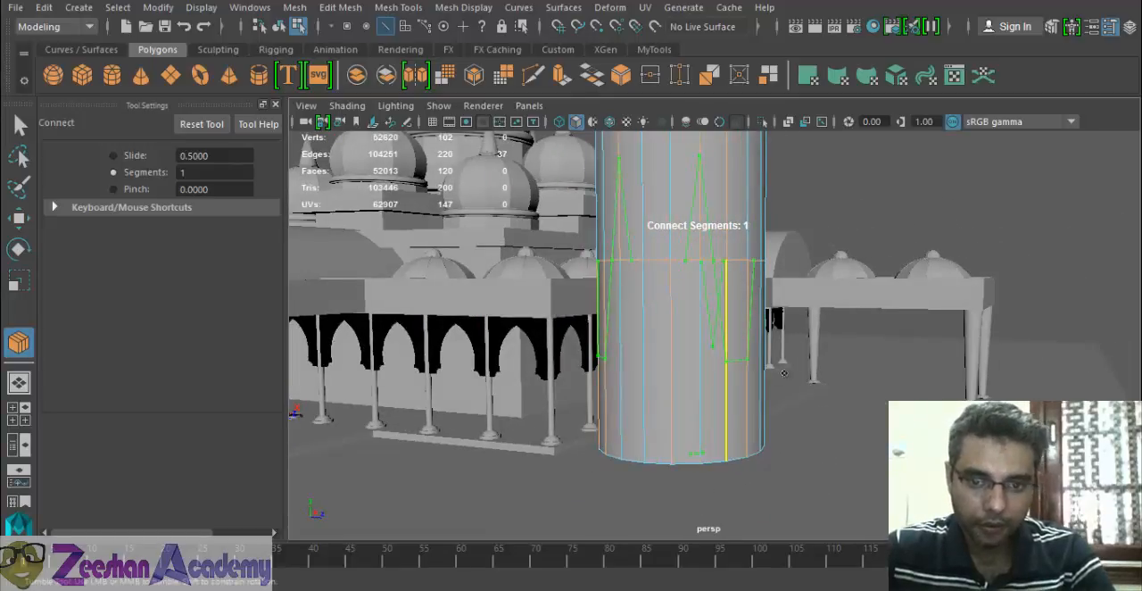
{"action": "left_click_drag", "start_coordinate": [697, 375], "coordinate": [571, 361], "text": "alt"}
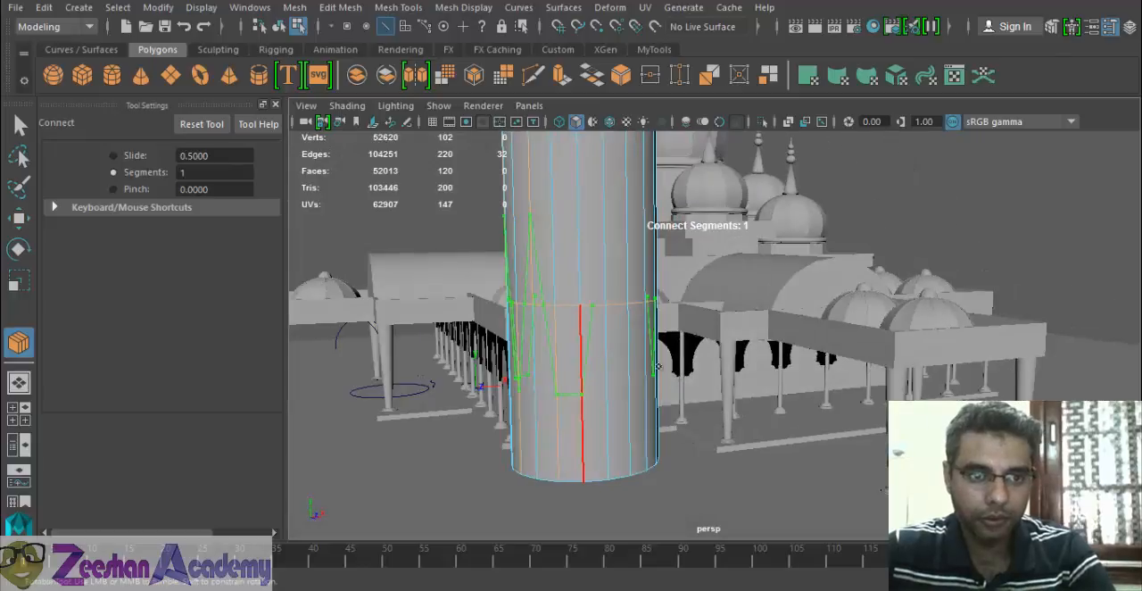
{"action": "left_click", "coordinate": [274, 104]}
{"action": "right_click_drag", "start_coordinate": [484, 248], "coordinate": [495, 230]}
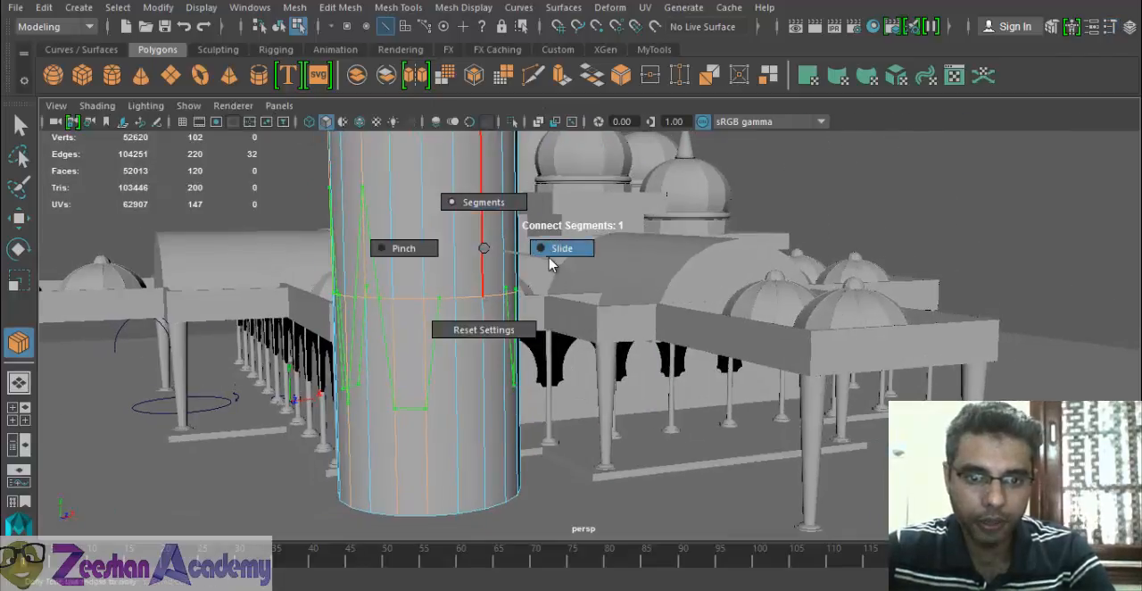
{"action": "left_click", "coordinate": [499, 332]}
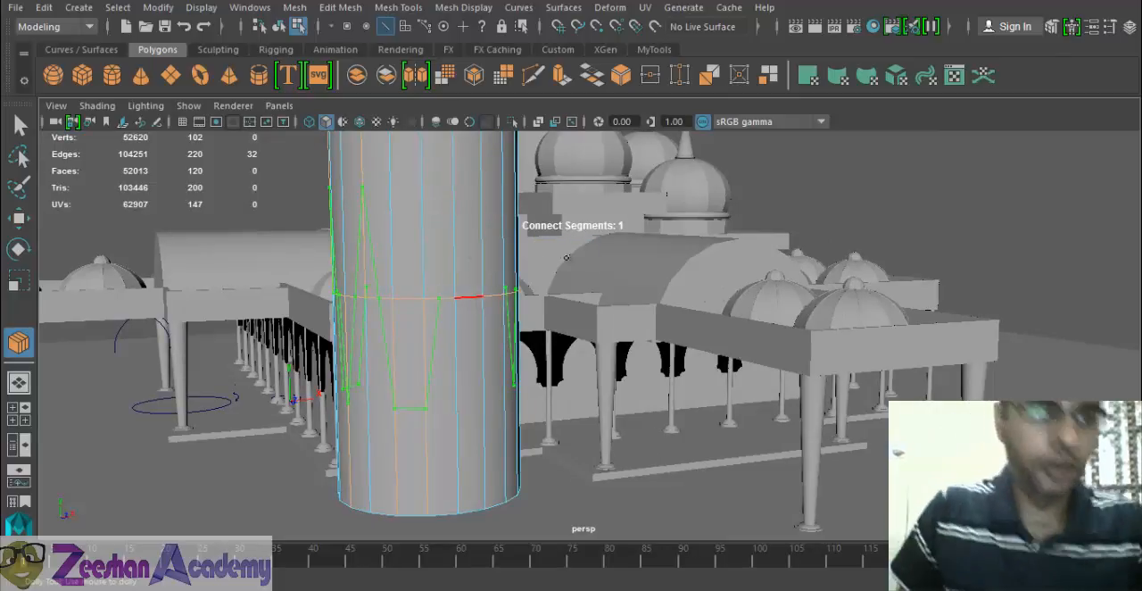
- Create a small polygon cylinder on the ground plane beside the large cylinder and select it
{"action": "left_click", "coordinate": [114, 78]}
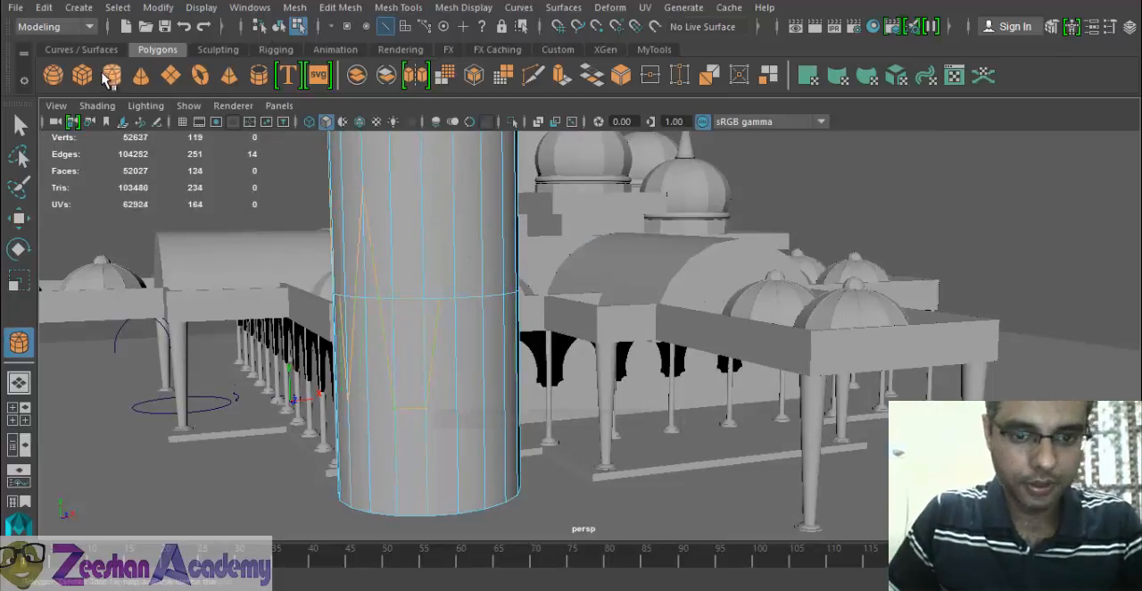
{"action": "middle_click_drag", "start_coordinate": [306, 294], "coordinate": [322, 203], "text": "alt"}
{"action": "scroll", "coordinate": [325, 205], "scroll_direction": "down", "scroll_amount": 2}
{"action": "mouse_move", "coordinate": [382, 416]}
{"action": "left_mouse_down"}
{"action": "mouse_move", "coordinate": [411, 424]}
{"action": "mouse_move", "coordinate": [396, 372]}
{"action": "left_mouse_up"}
{"action": "right_click_drag", "start_coordinate": [396, 372], "coordinate": [480, 122]}
{"action": "left_click", "coordinate": [453, 362]}
{"action": "left_click", "coordinate": [396, 397]}
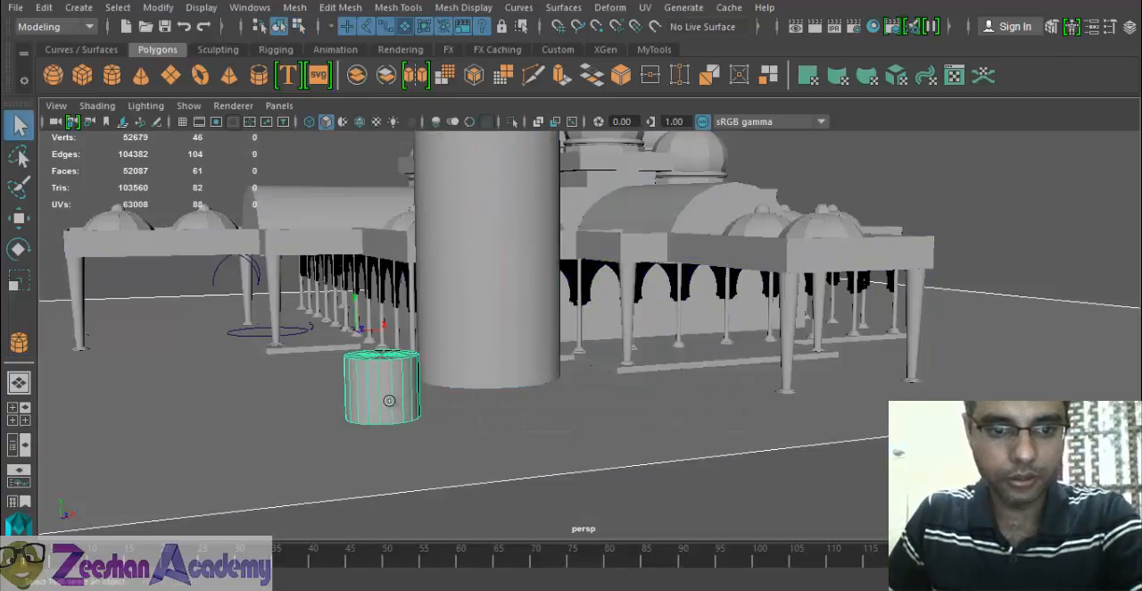
{"action": "left_click", "coordinate": [373, 369], "text": "shift"}
{"action": "left_click", "coordinate": [393, 368], "text": "shift"}
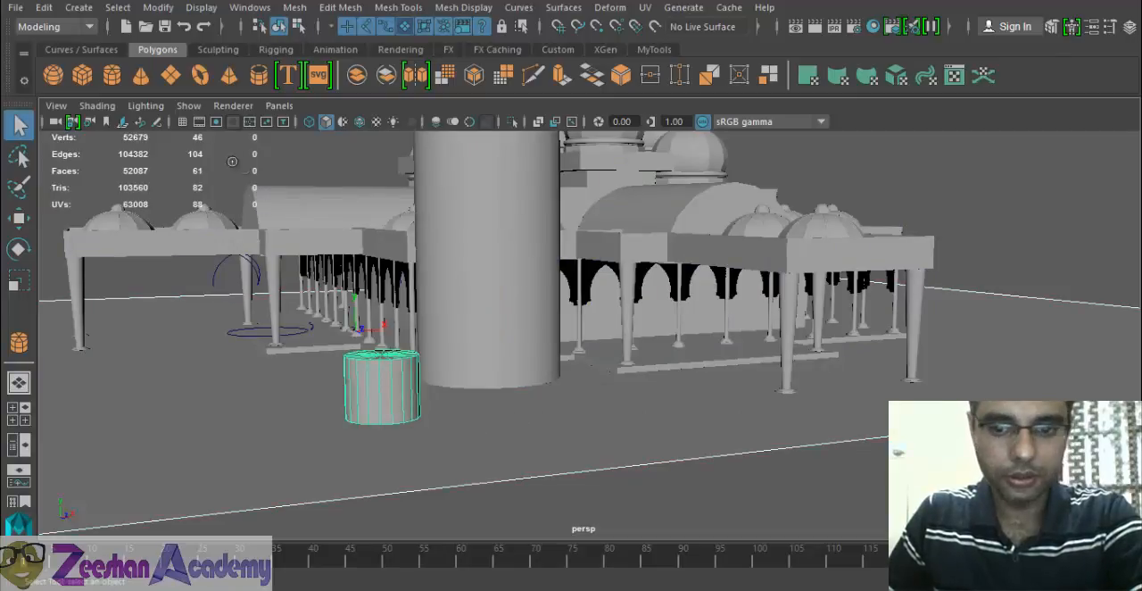
- Start a new scene and create a polygon sphere on the grid
{"action": "left_click_drag", "start_coordinate": [428, 379], "coordinate": [769, 284], "text": "alt"}
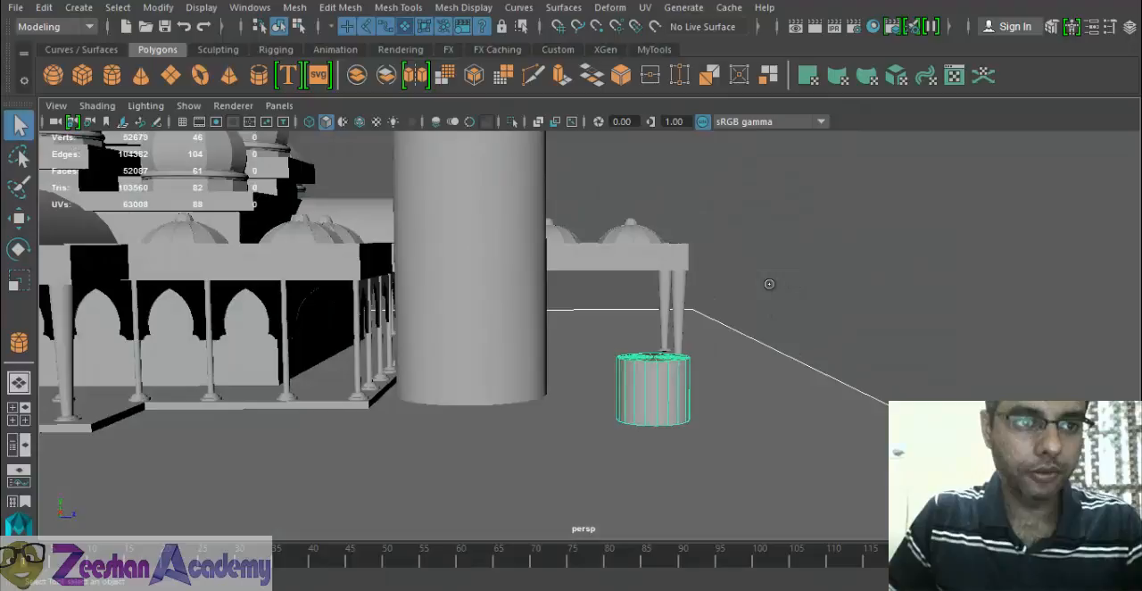
{"action": "left_click", "coordinate": [15, 7]}
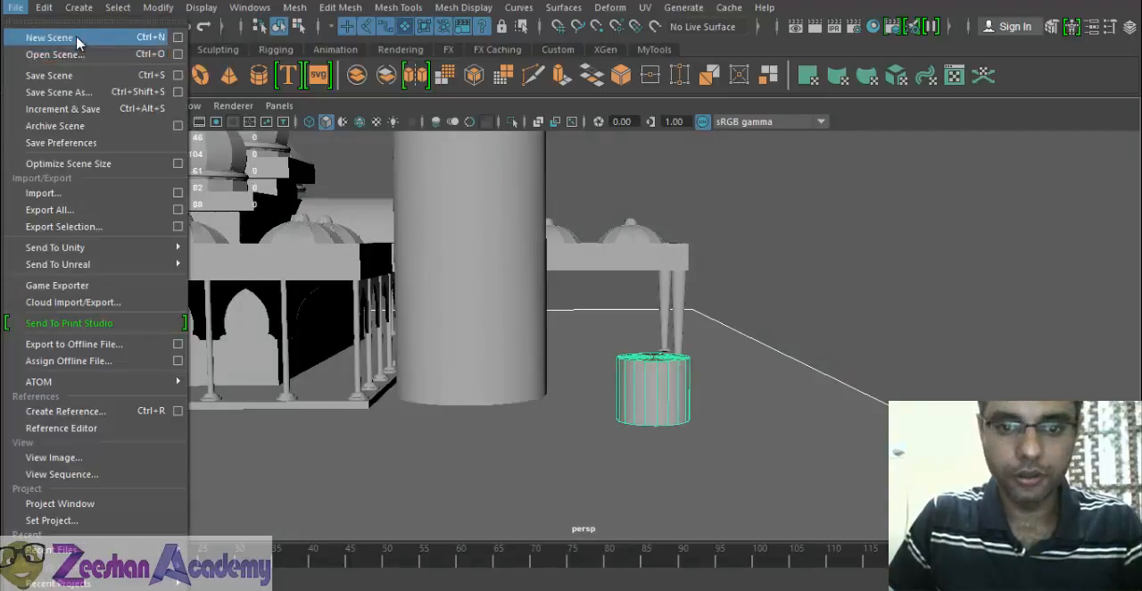
{"action": "left_click", "coordinate": [77, 39]}
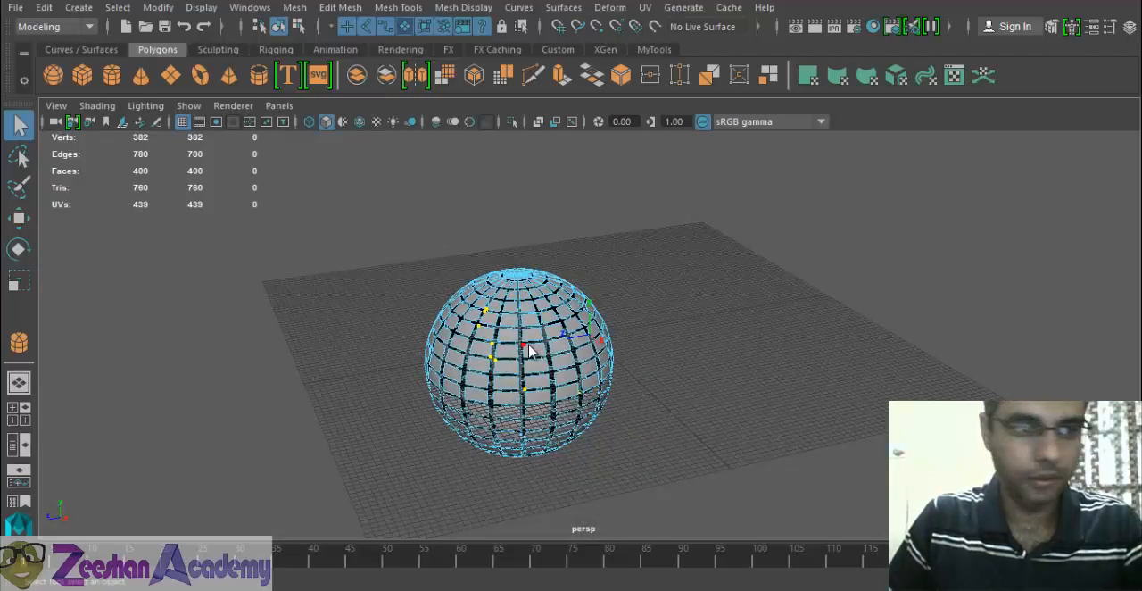
{"action": "right_click_drag", "start_coordinate": [522, 148], "coordinate": [492, 249]}
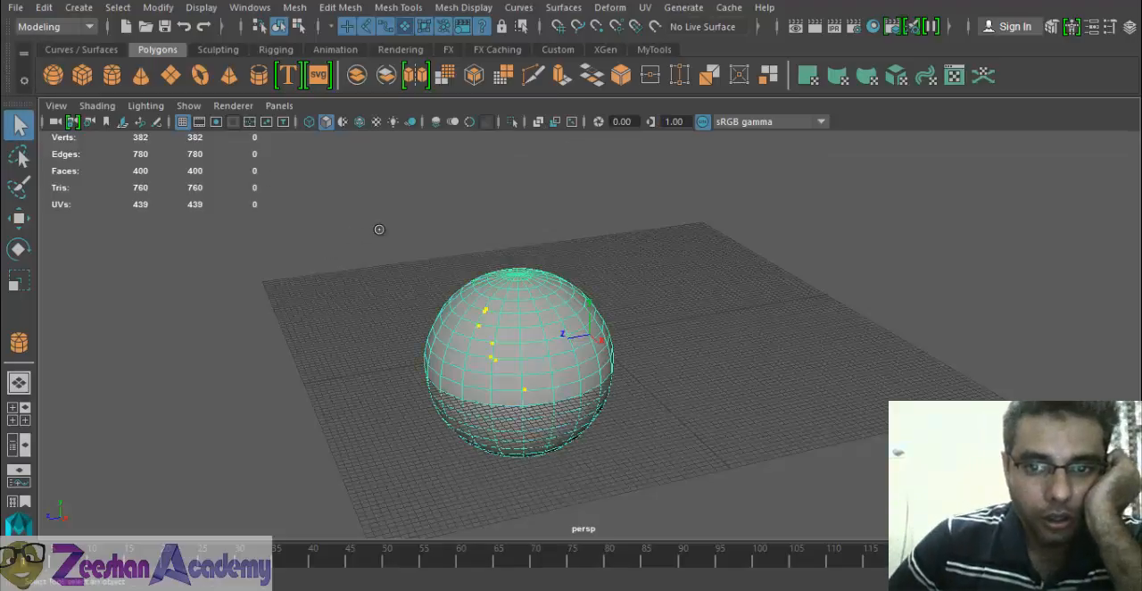
- Turn off the viewport's sRGB gamma view transform
{"action": "left_click", "coordinate": [703, 121]}
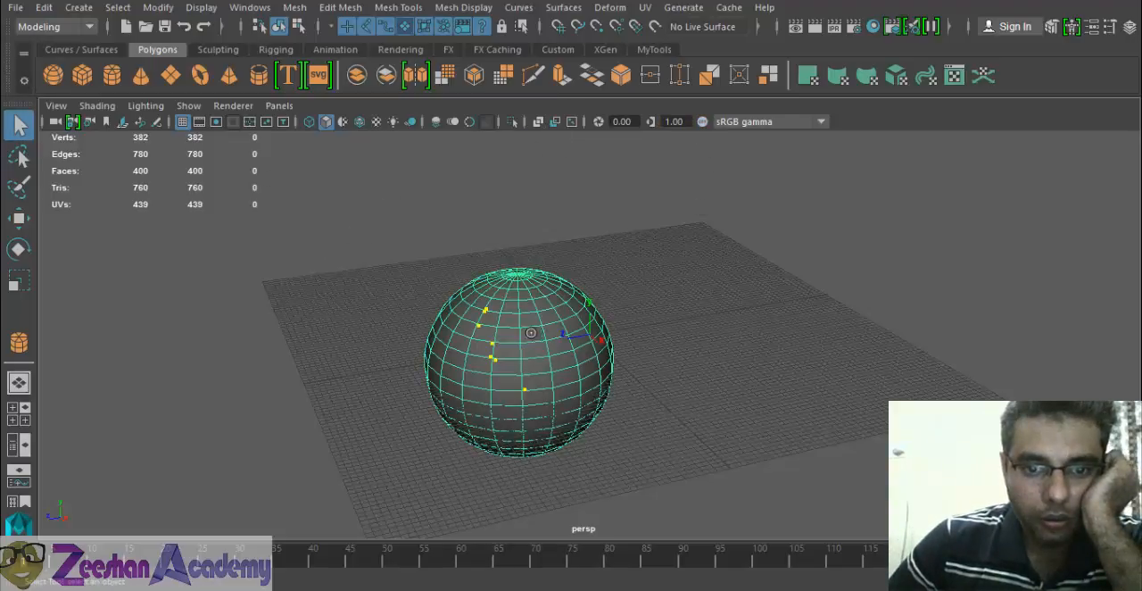
{"action": "left_click", "coordinate": [704, 123]}
{"action": "left_click", "coordinate": [704, 123]}
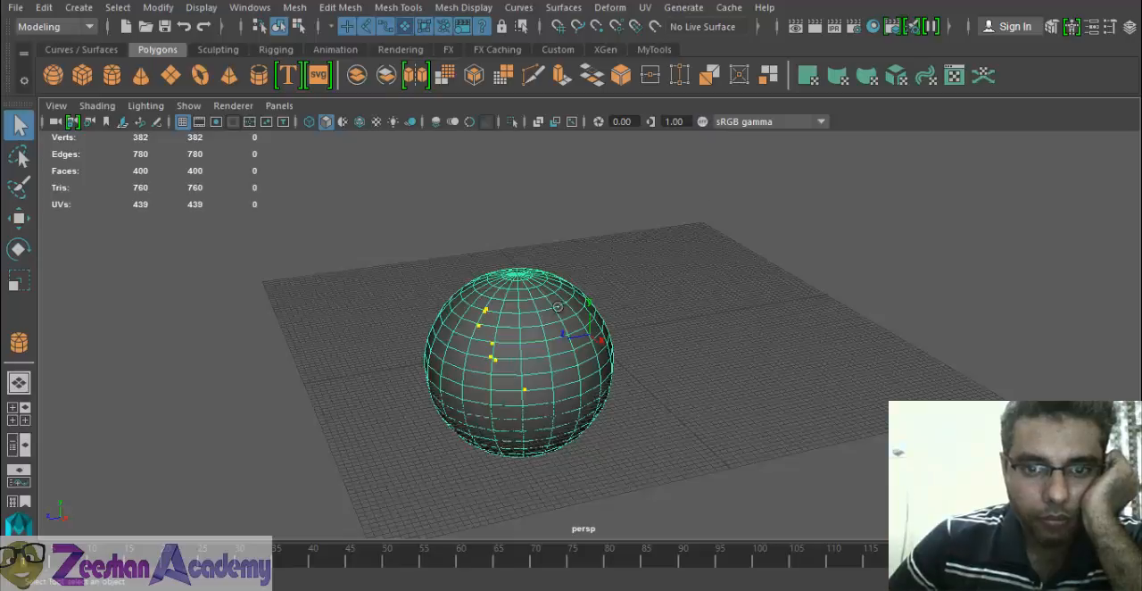
{"action": "mouse_move", "coordinate": [553, 302]}
{"action": "right_mouse_down"}
{"action": "mouse_move", "coordinate": [586, 290]}
{"action": "mouse_move", "coordinate": [631, 136]}
{"action": "mouse_move", "coordinate": [670, 151]}
{"action": "right_mouse_up"}
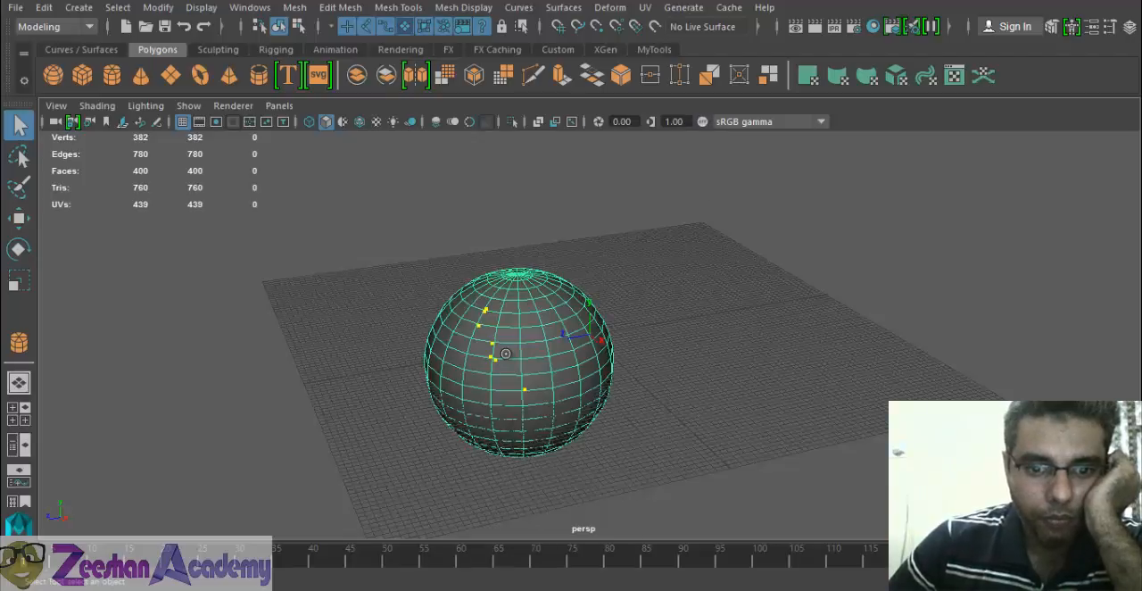
- Test selecting edges on the sphere and start another new scene
{"action": "right_click_drag", "start_coordinate": [529, 141], "coordinate": [526, 95]}
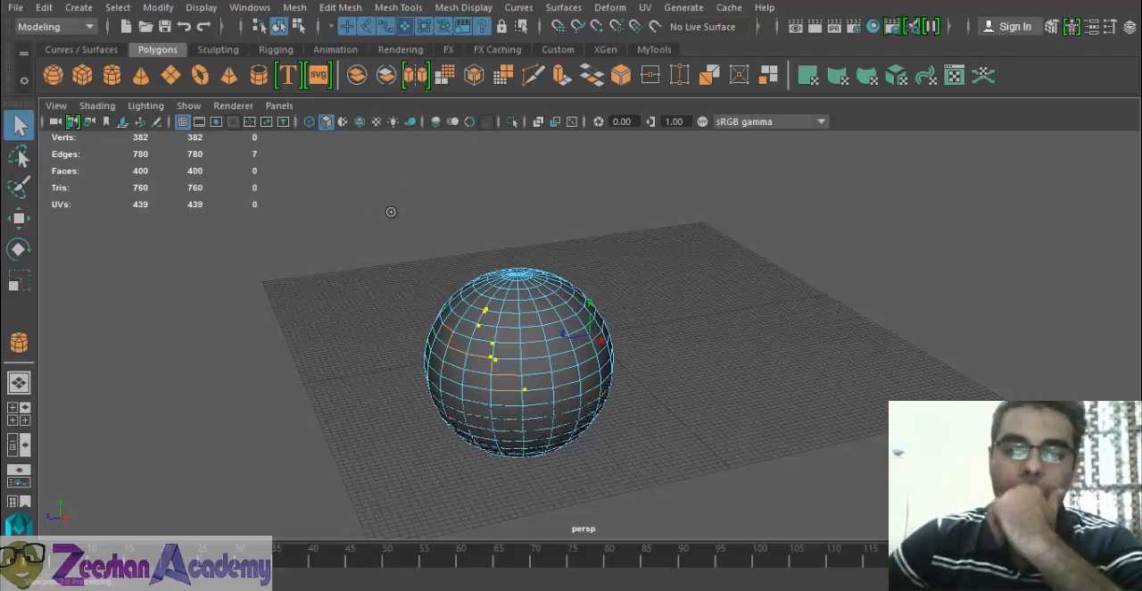
{"action": "left_click", "coordinate": [532, 211]}
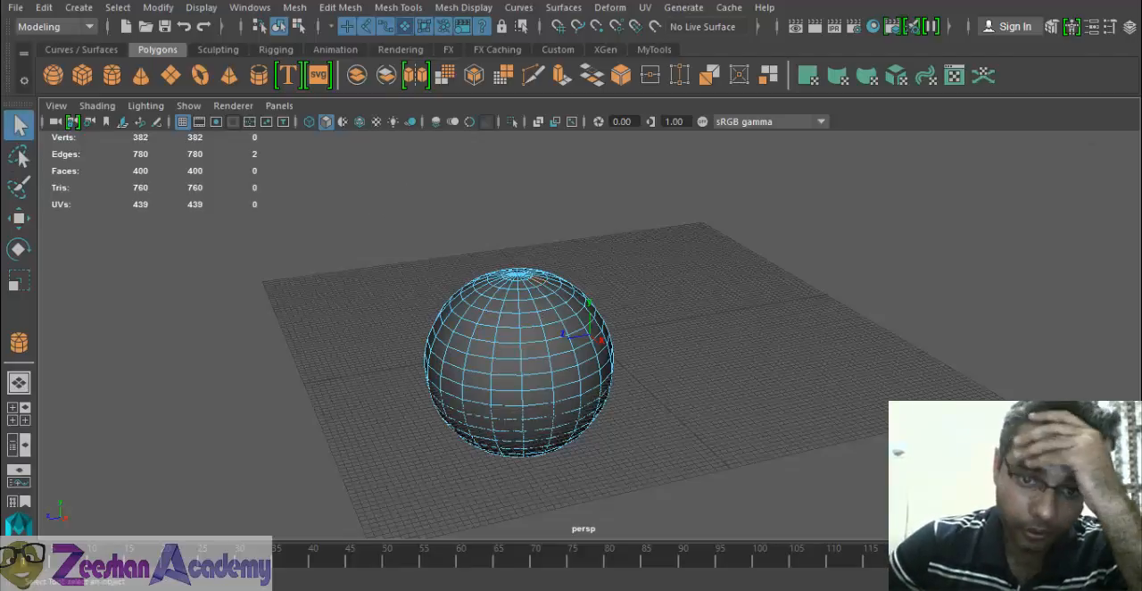
{"action": "key", "text": "ctrl+n"}
{"action": "left_click", "coordinate": [558, 304]}
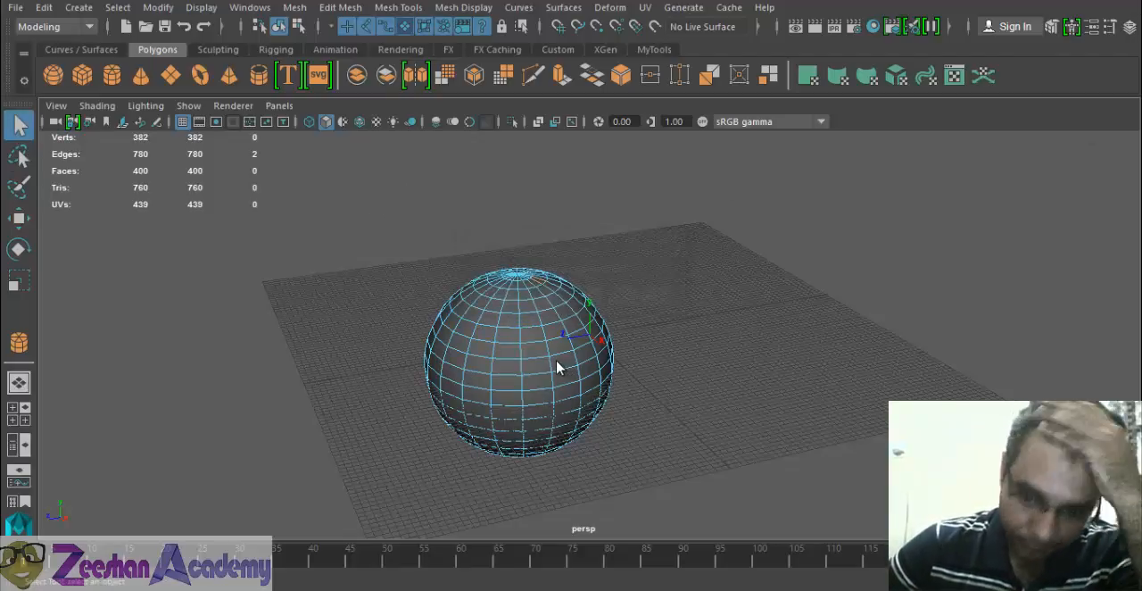